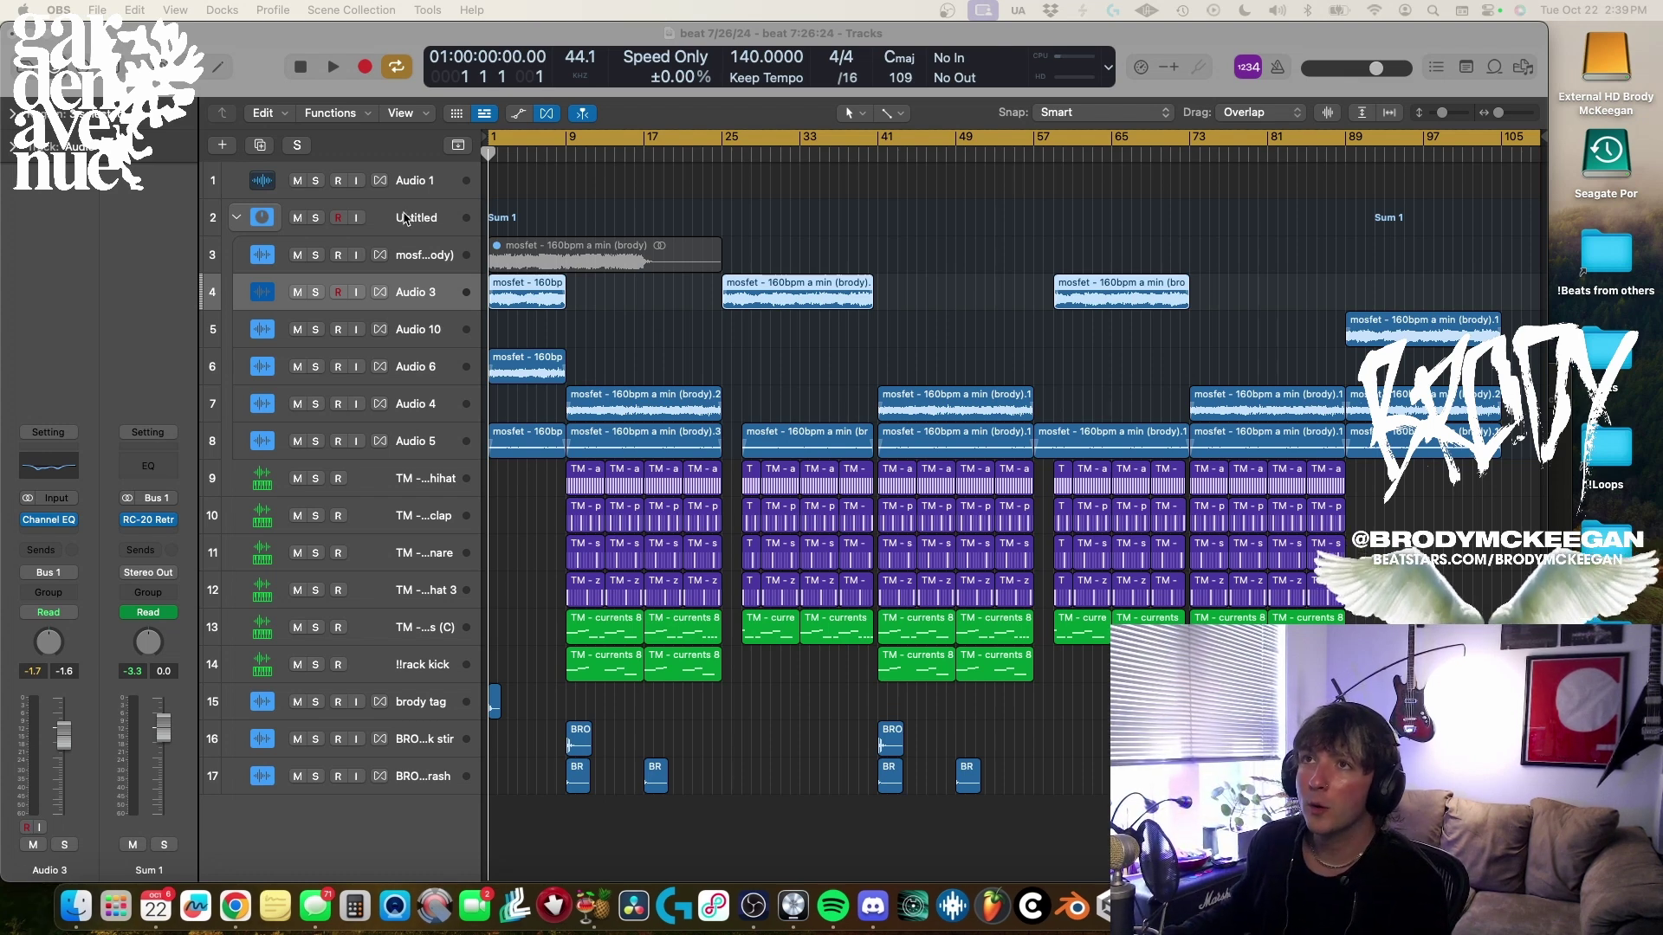
Select the Sum 1 stack, then play the full beat from the top and stop near bar 30.
click(404, 217)
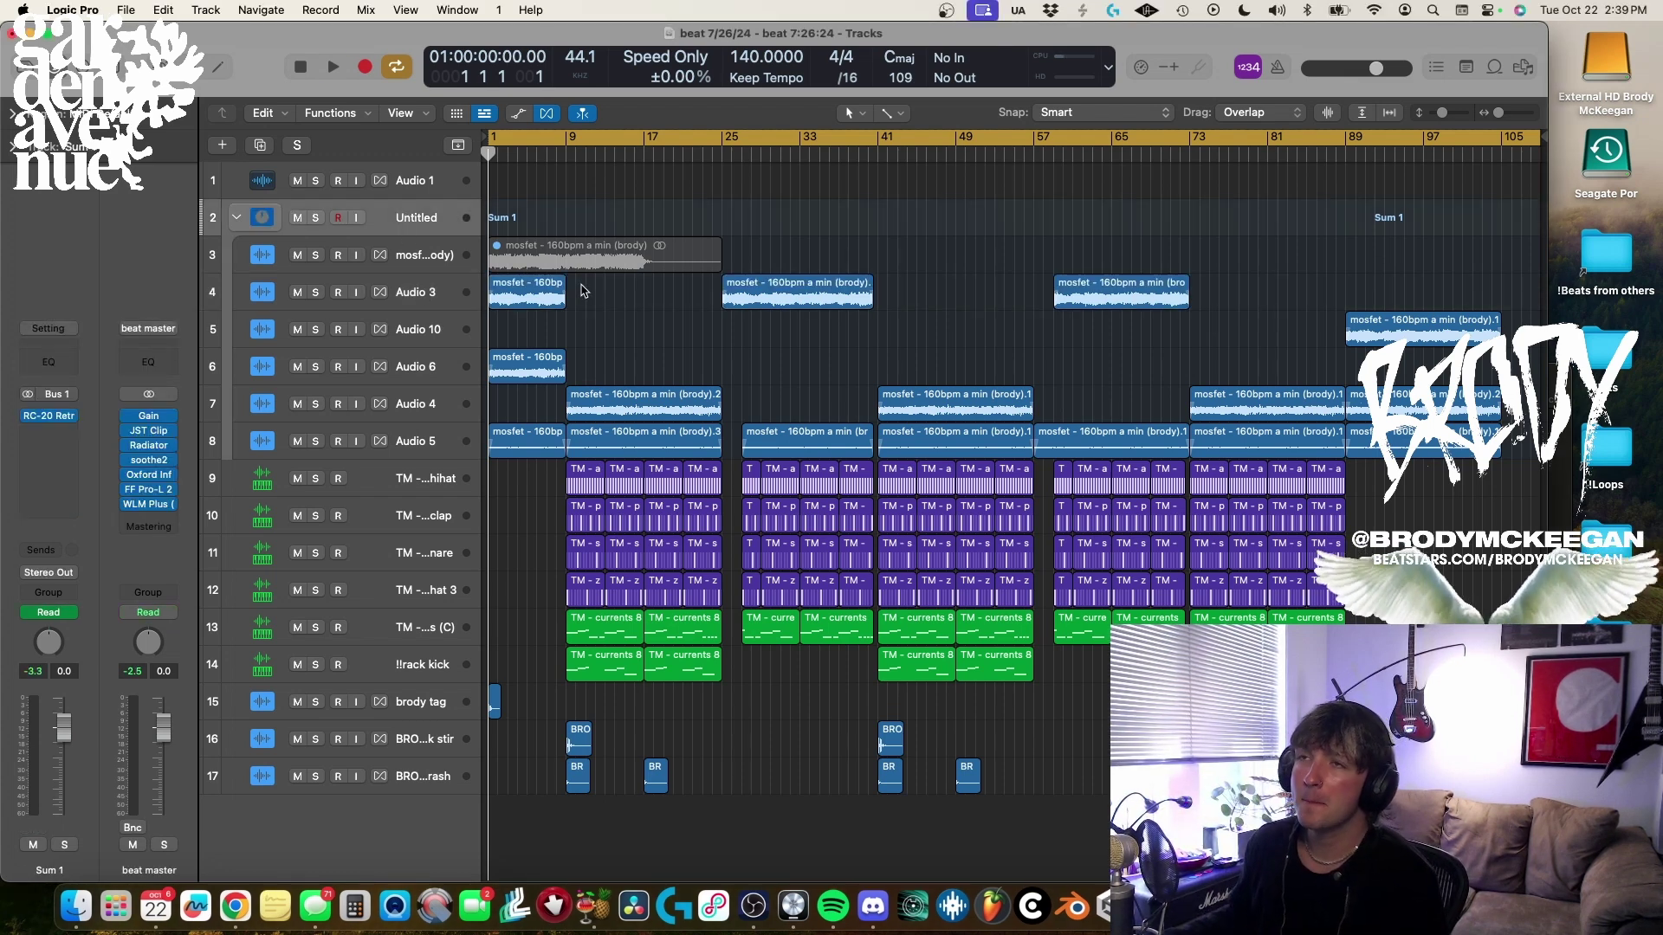
key(space)
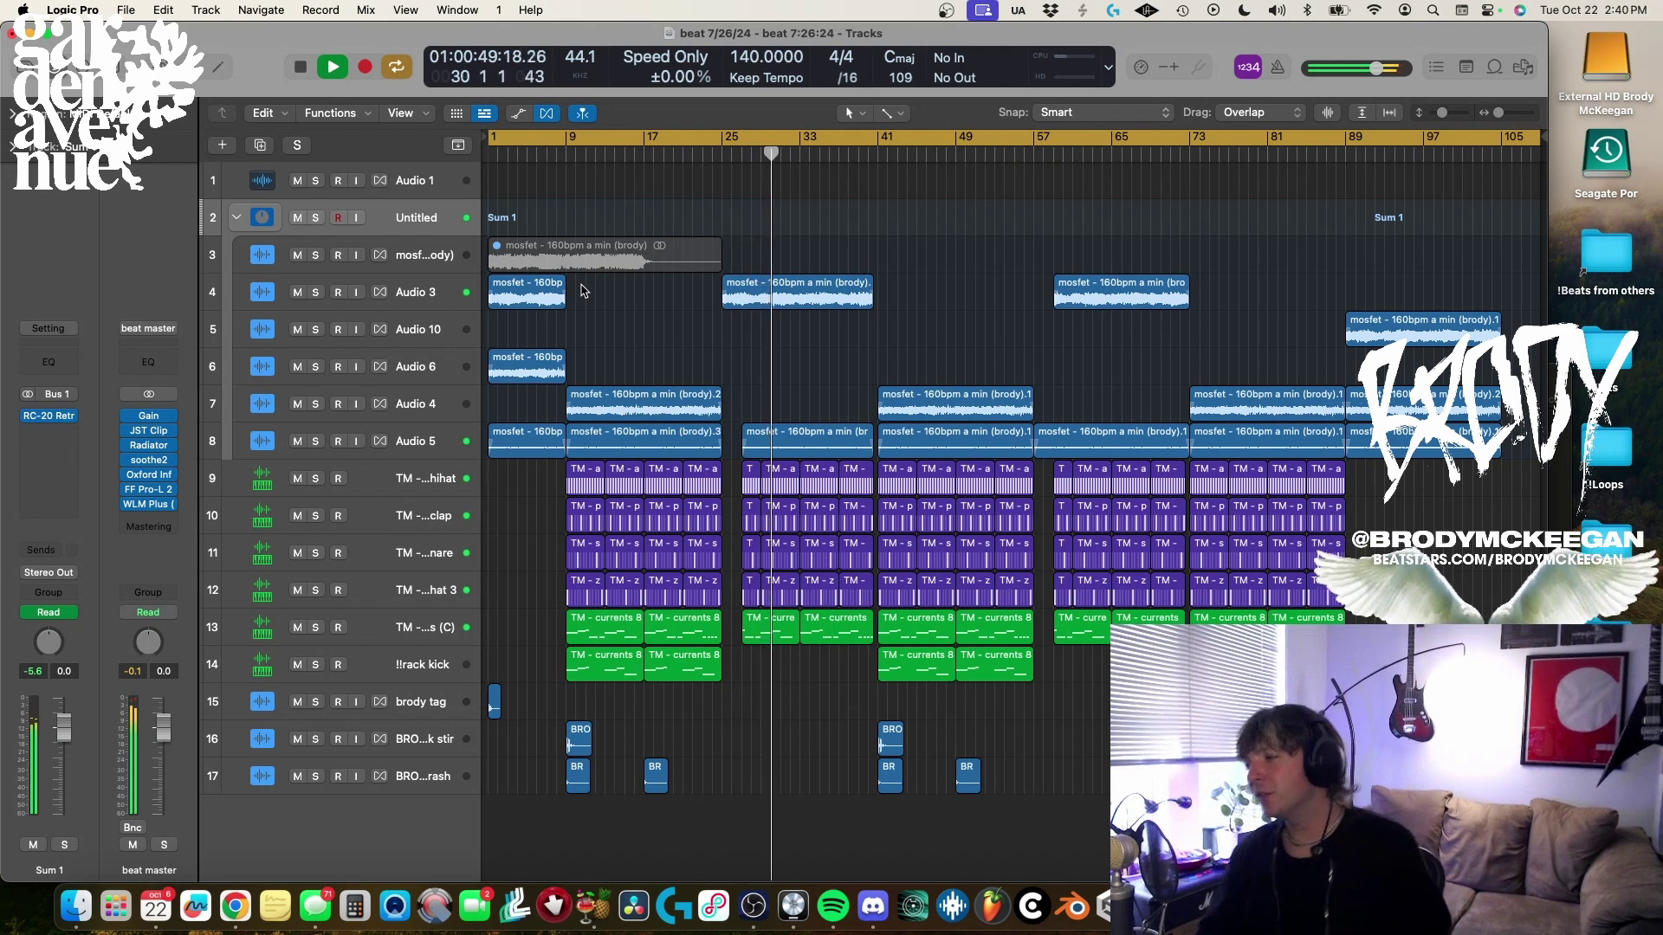
key(space)
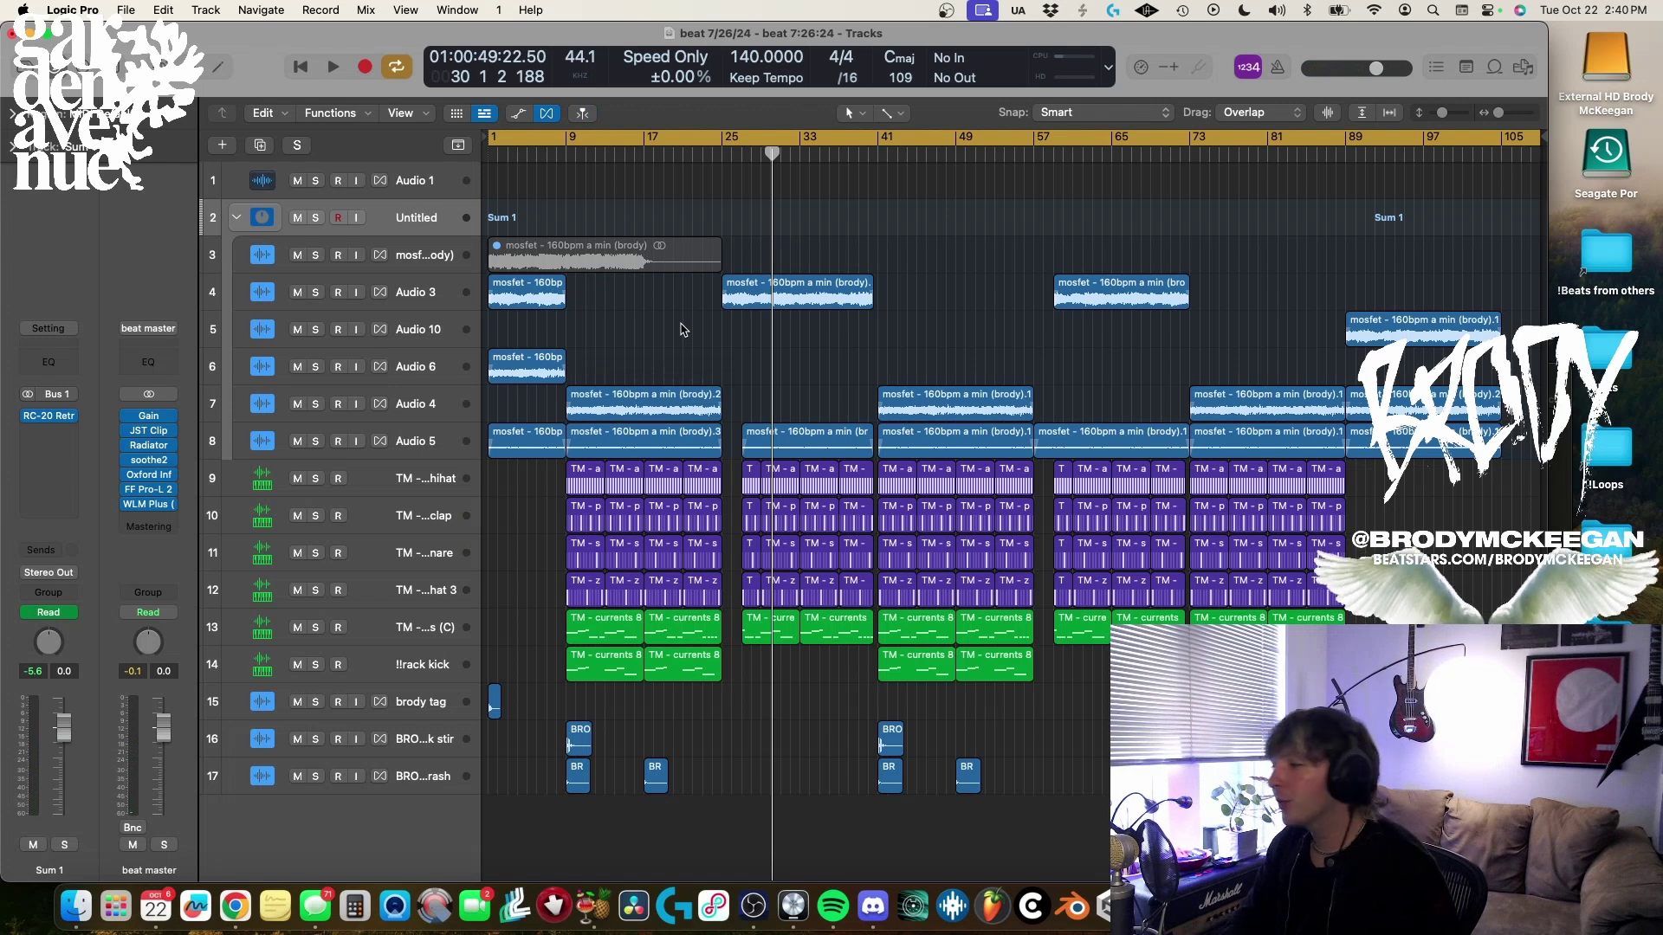
Return to the start, select the Audio 3 guitar track and bring the UA Console mixer forward.
key(Return)
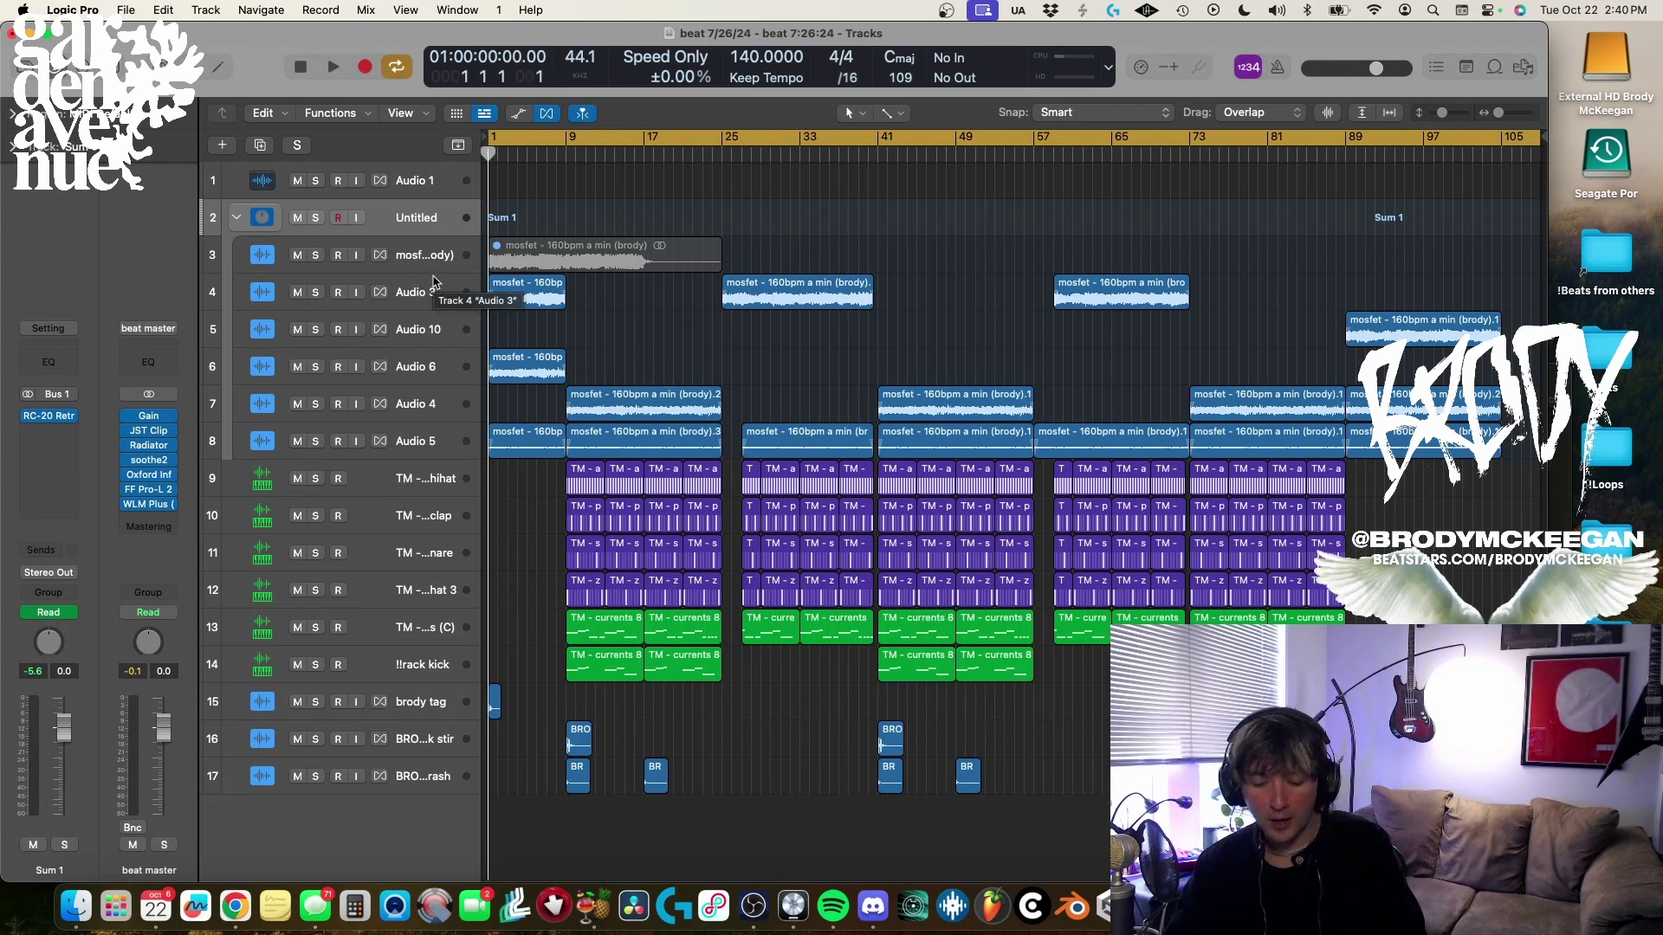
click(435, 296)
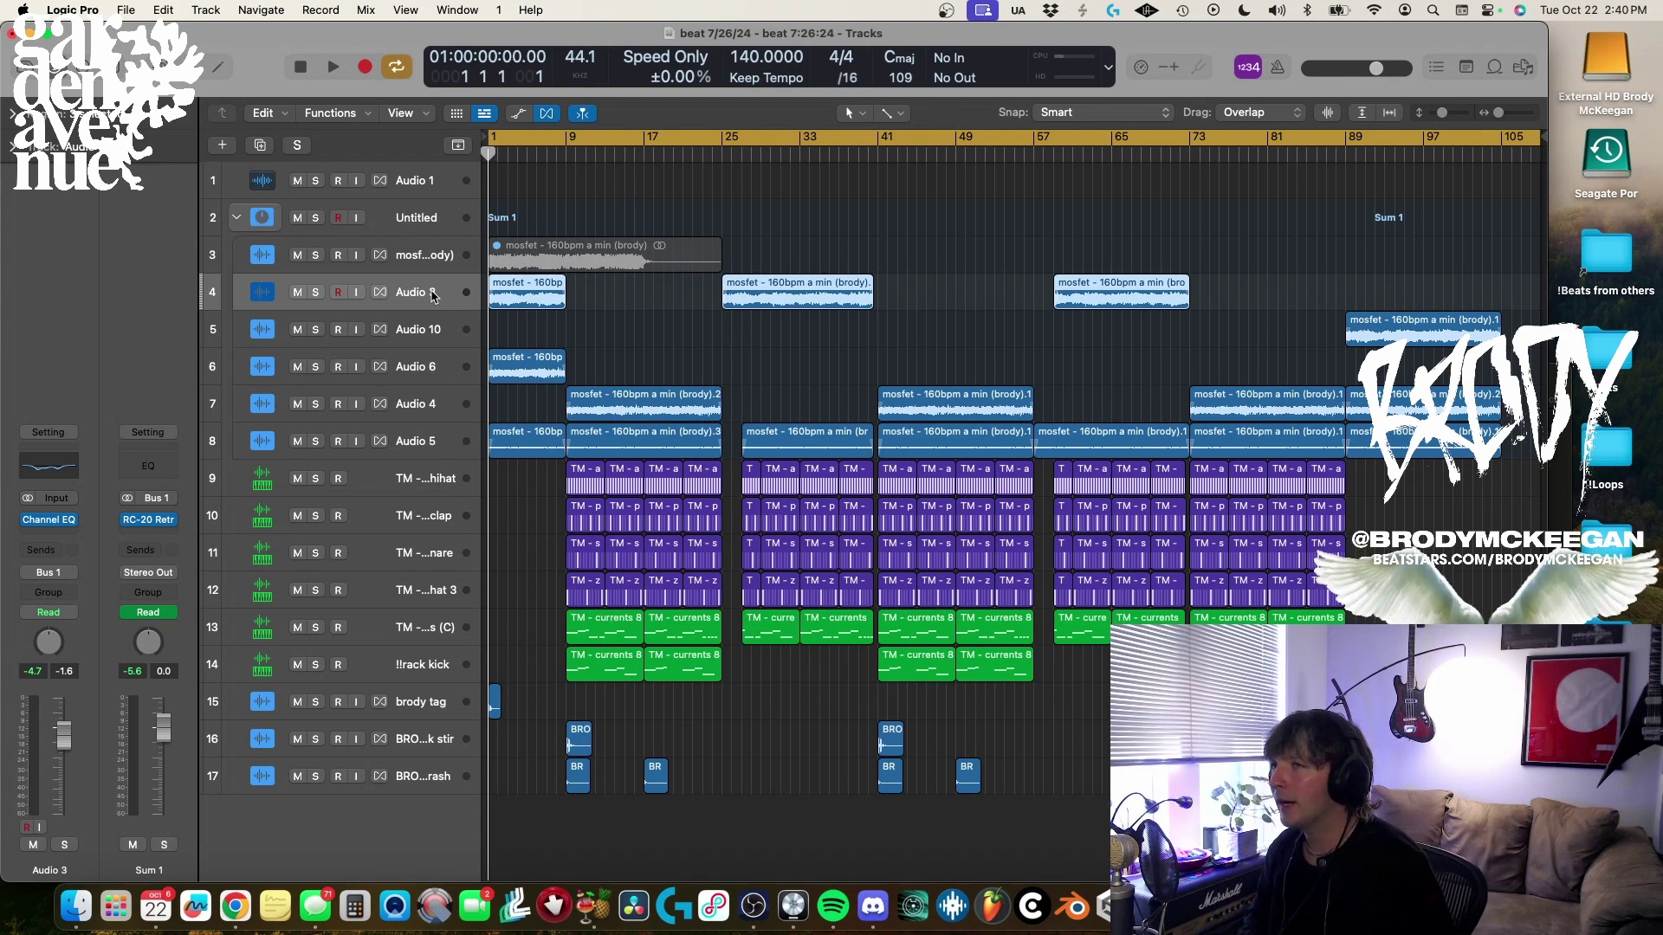
key(ctrl+Up)
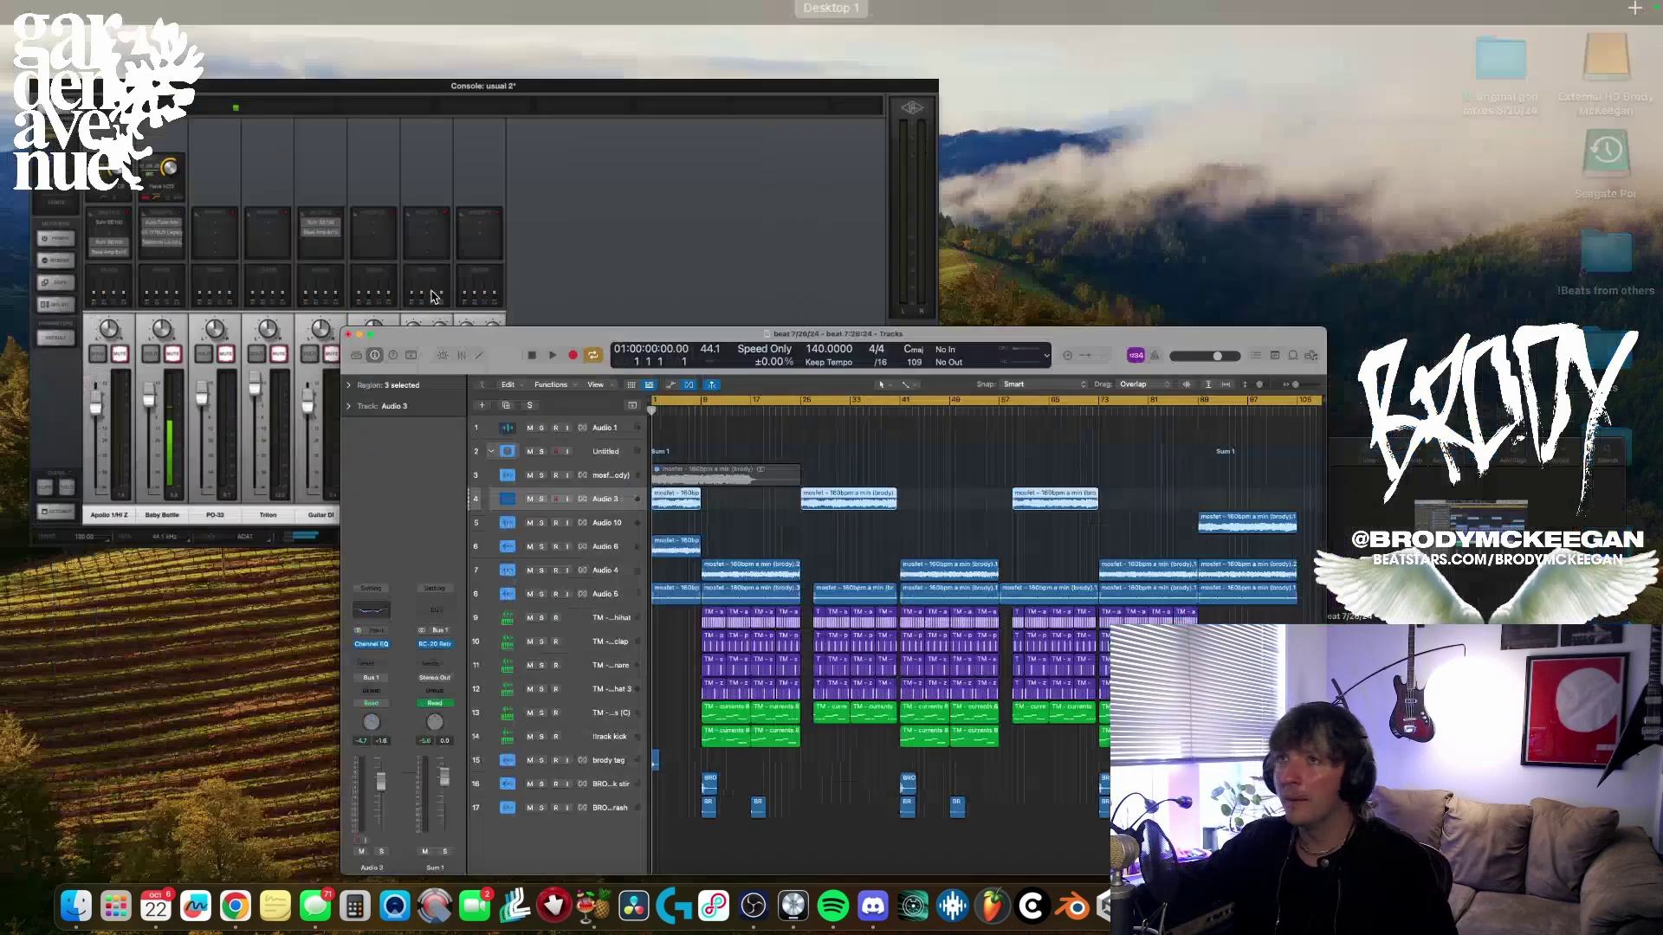
click(518, 290)
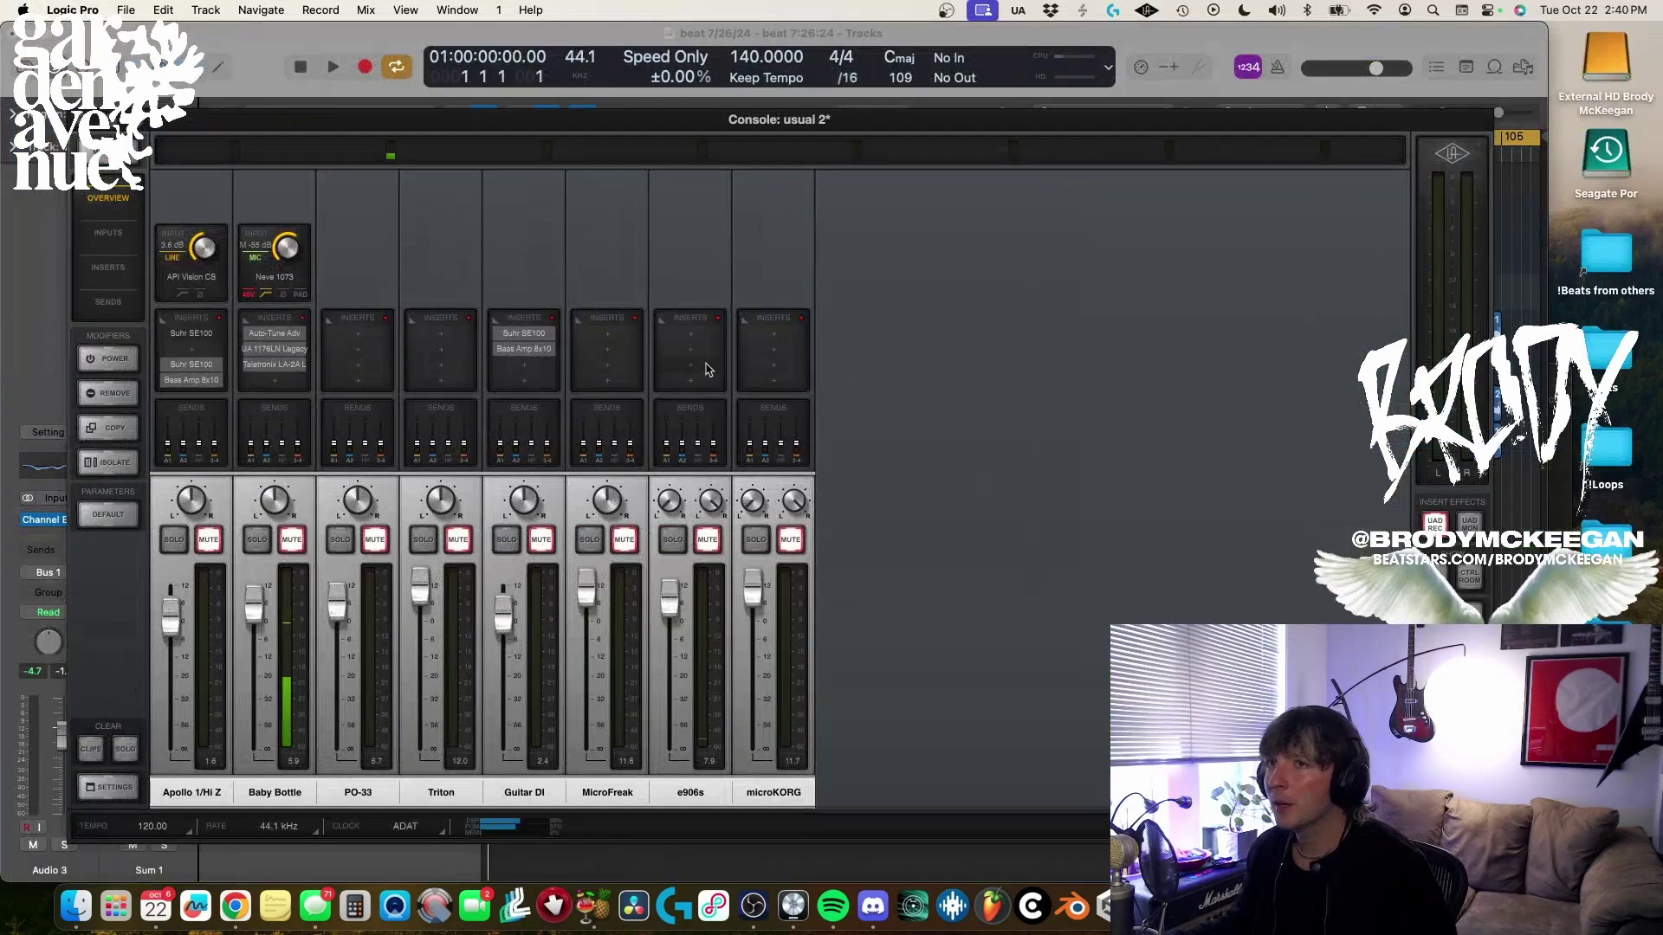
Inspect the Suhr SE100 amp on the Apollo 1/Hi Z input, view its info, then close it.
click(194, 337)
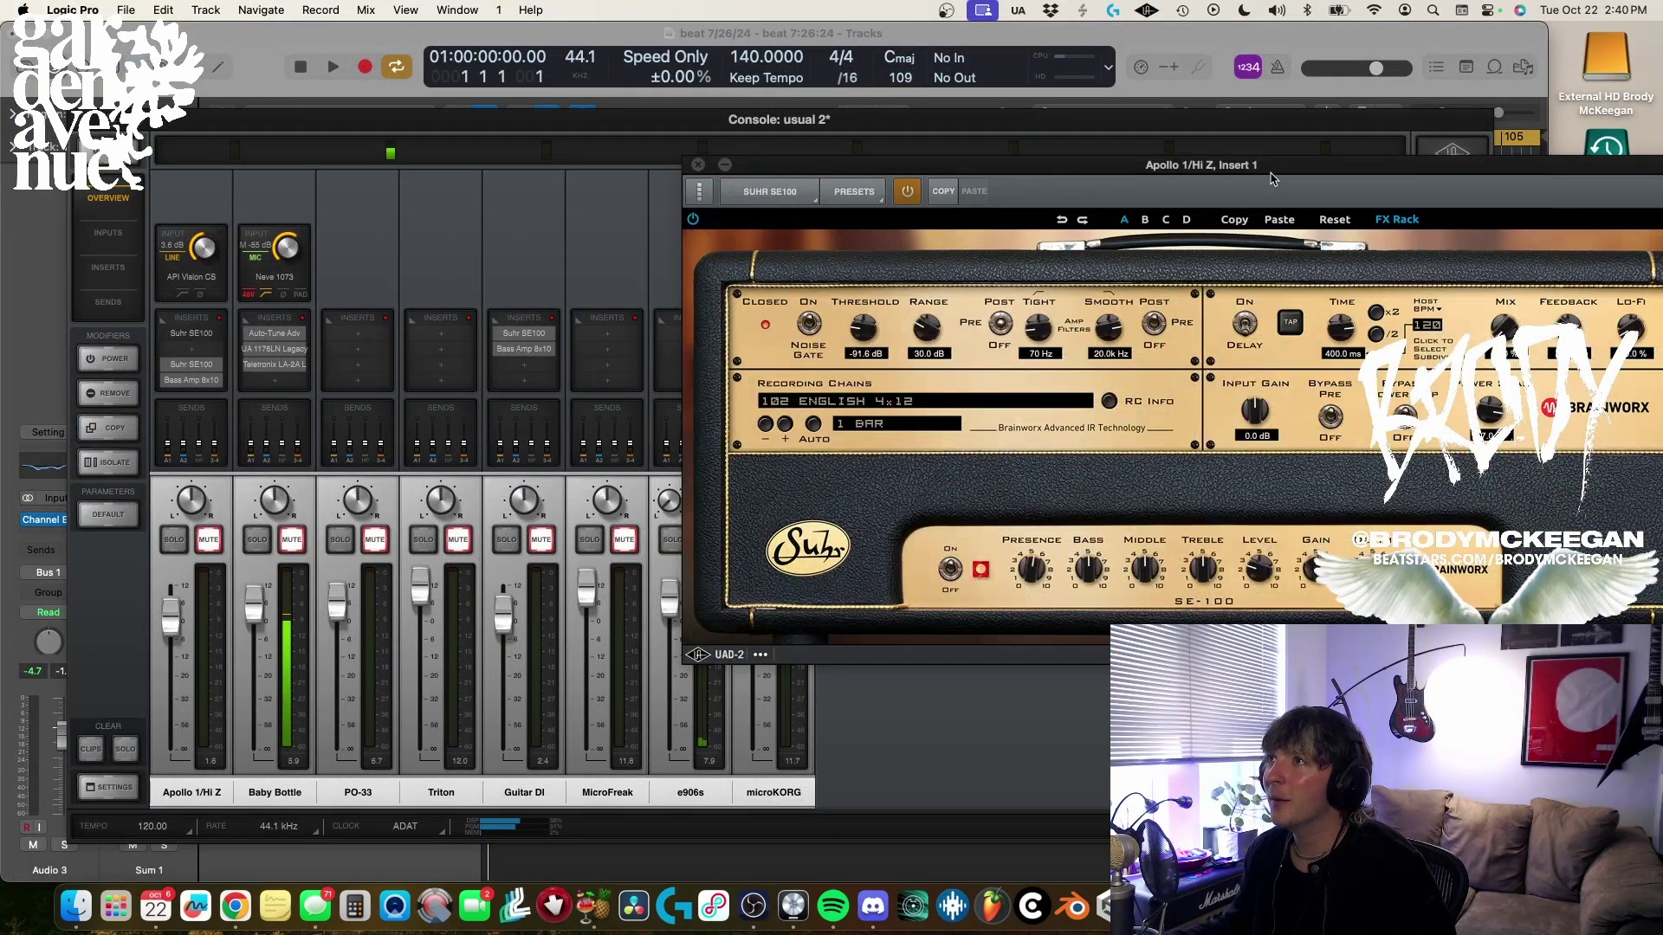
drag(1286, 164, 903, 152)
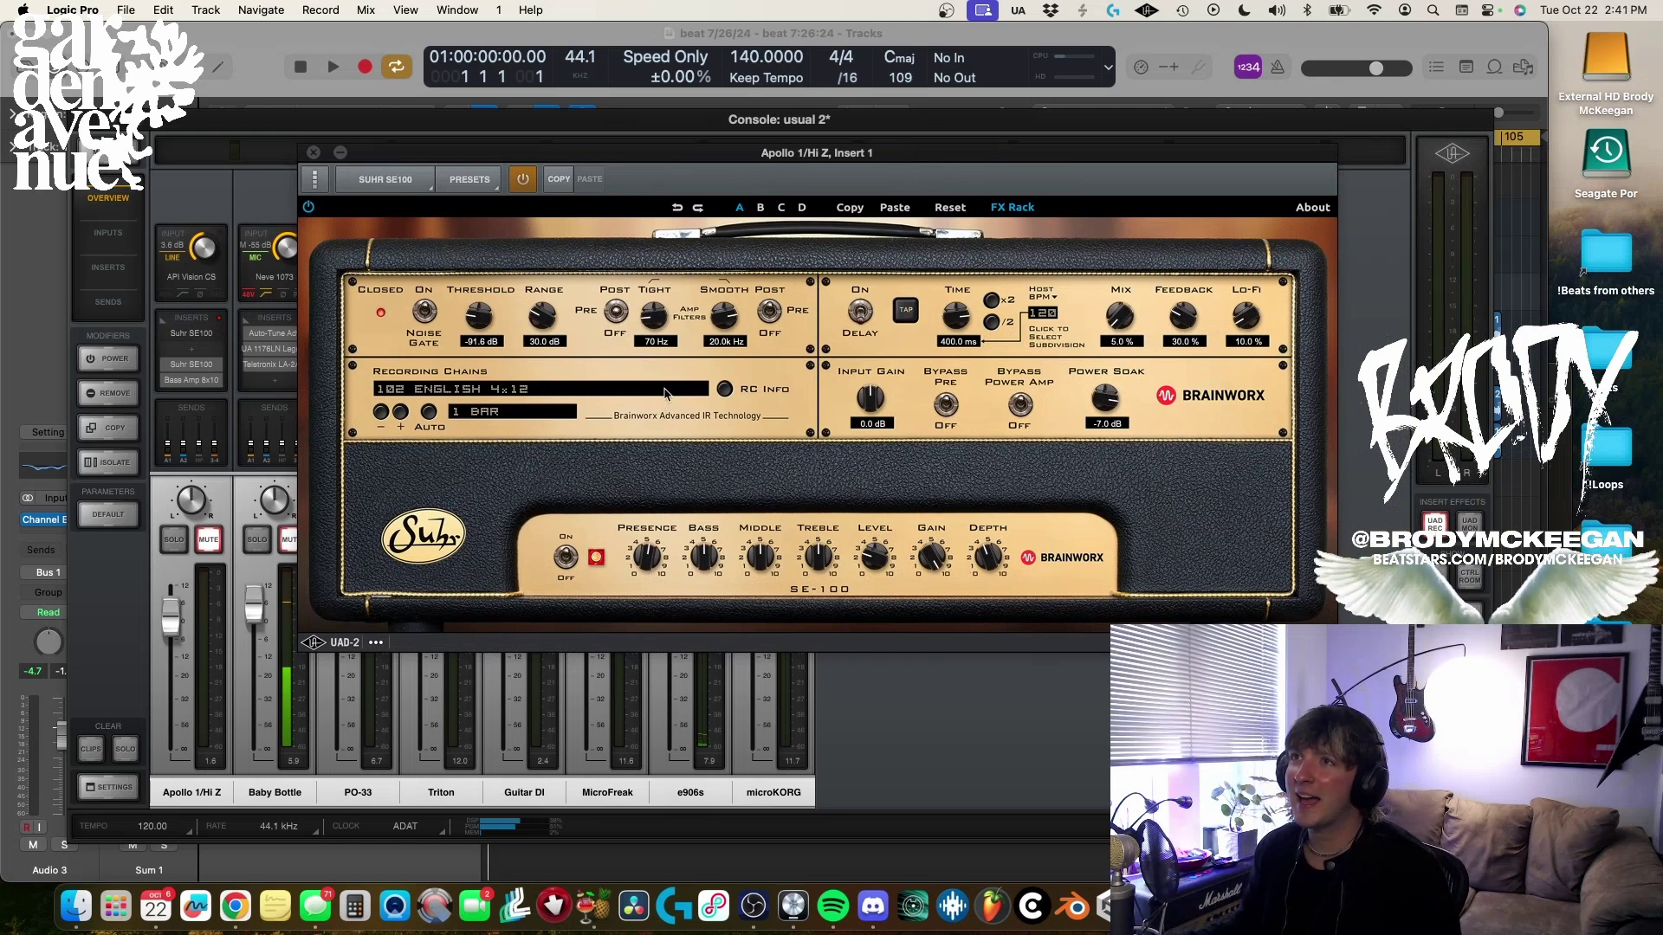
click(725, 389)
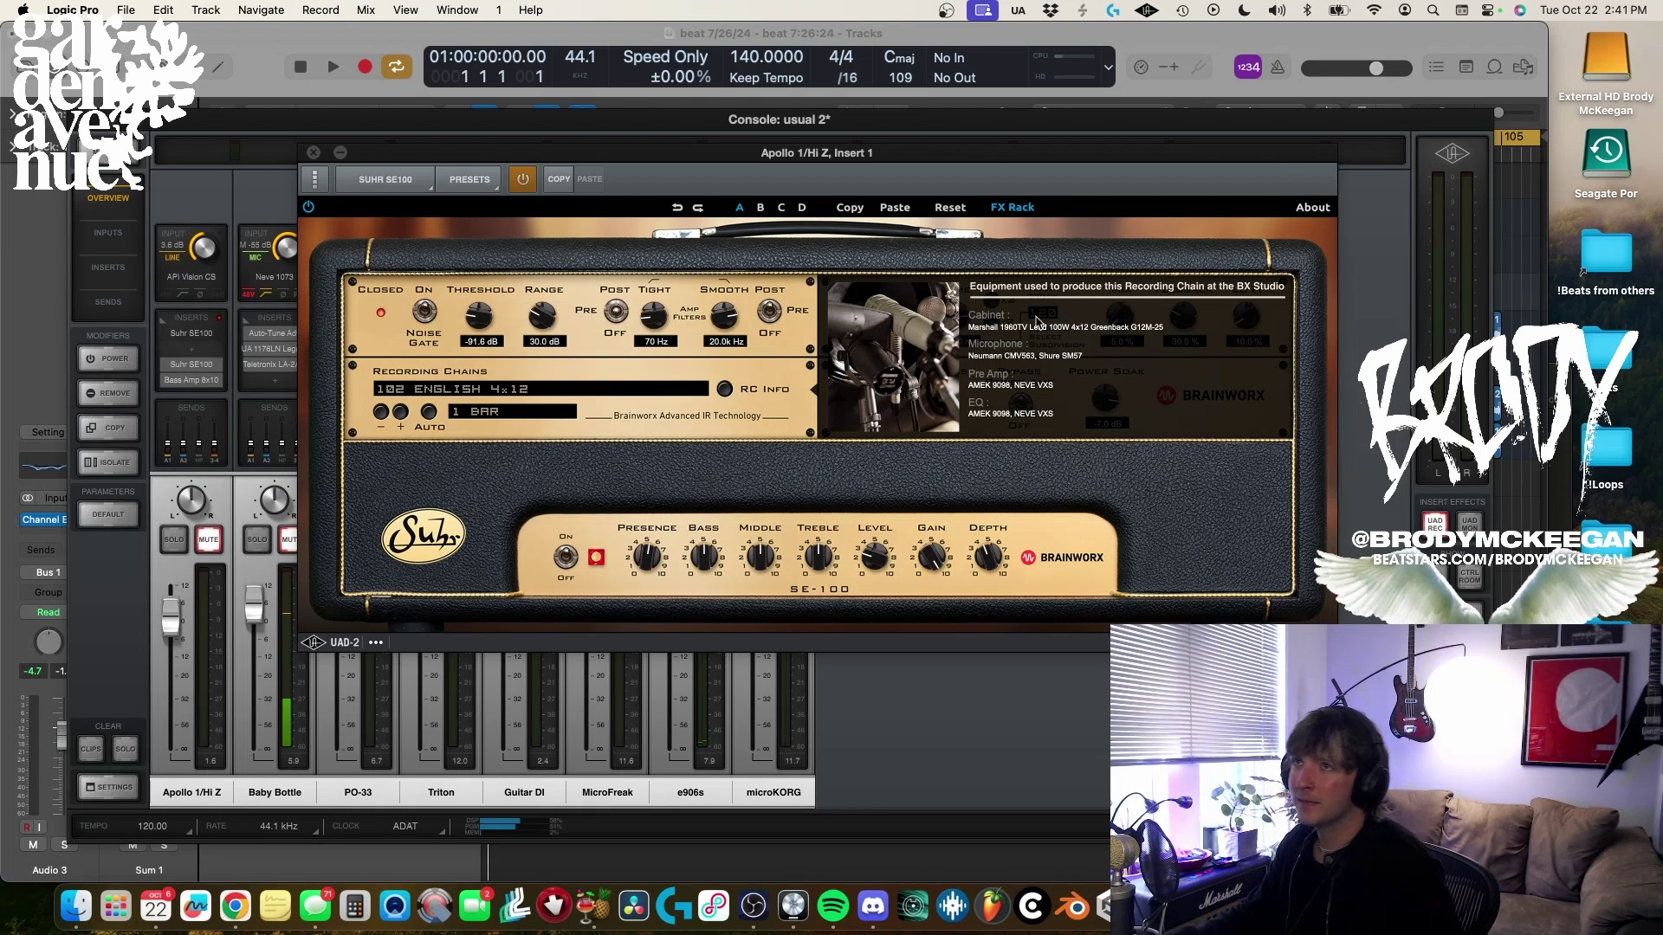
click(313, 152)
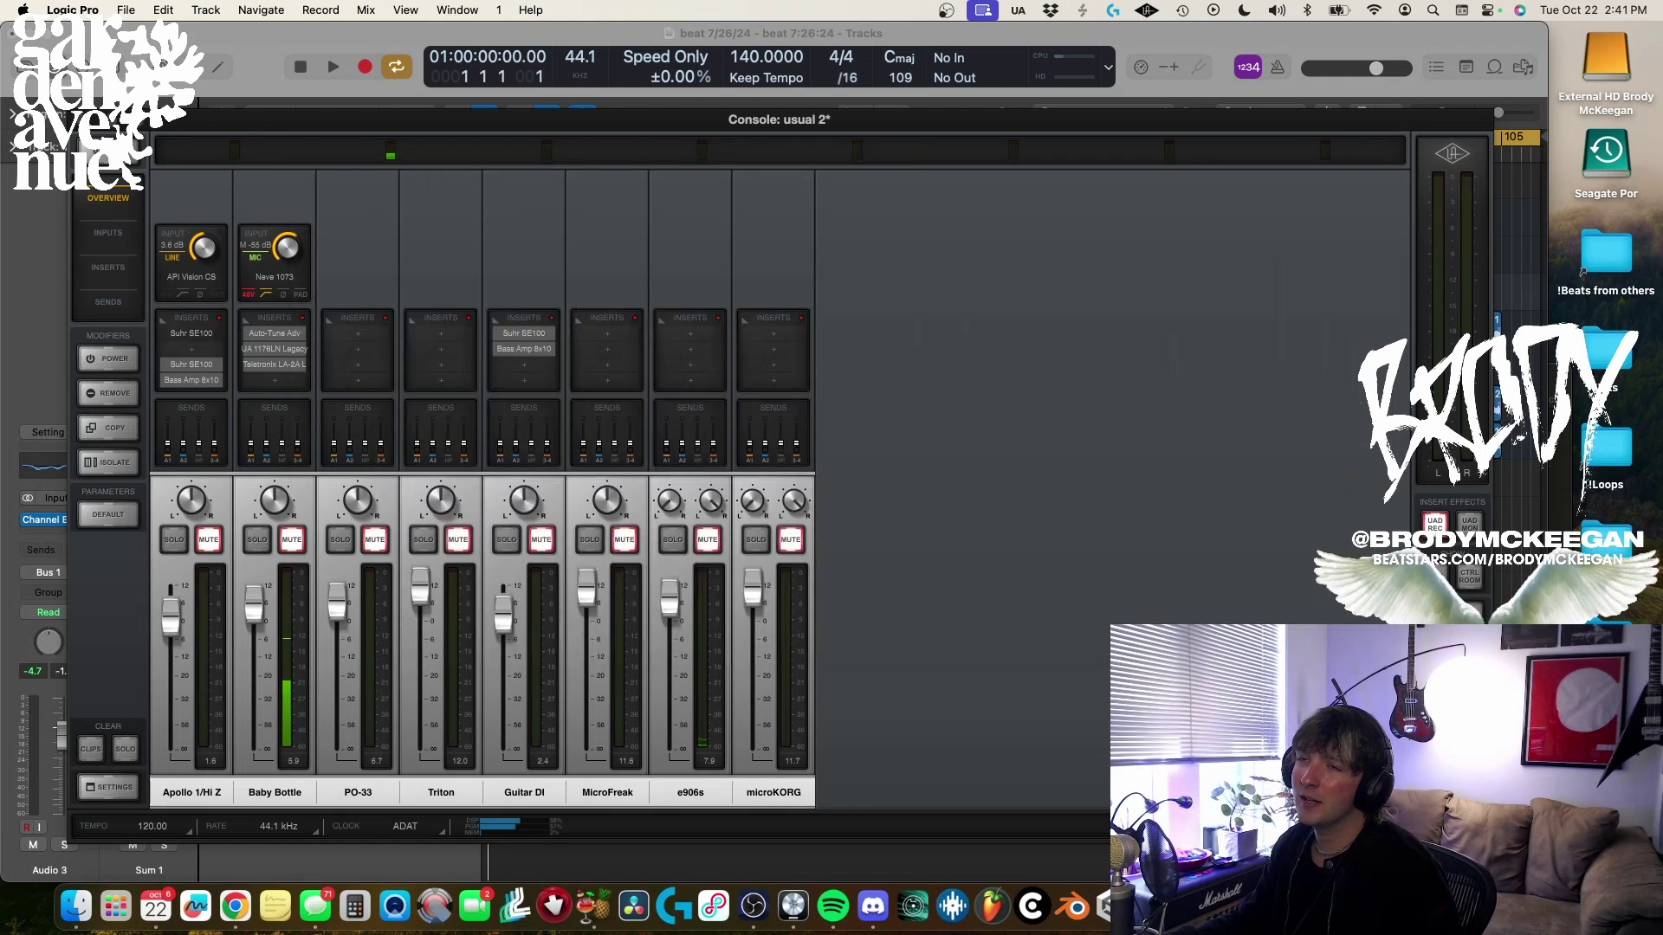
Close the UA Console and play Audio 3 soloed while showing Sum 1's RC-20 Retro Color.
key(super+w)
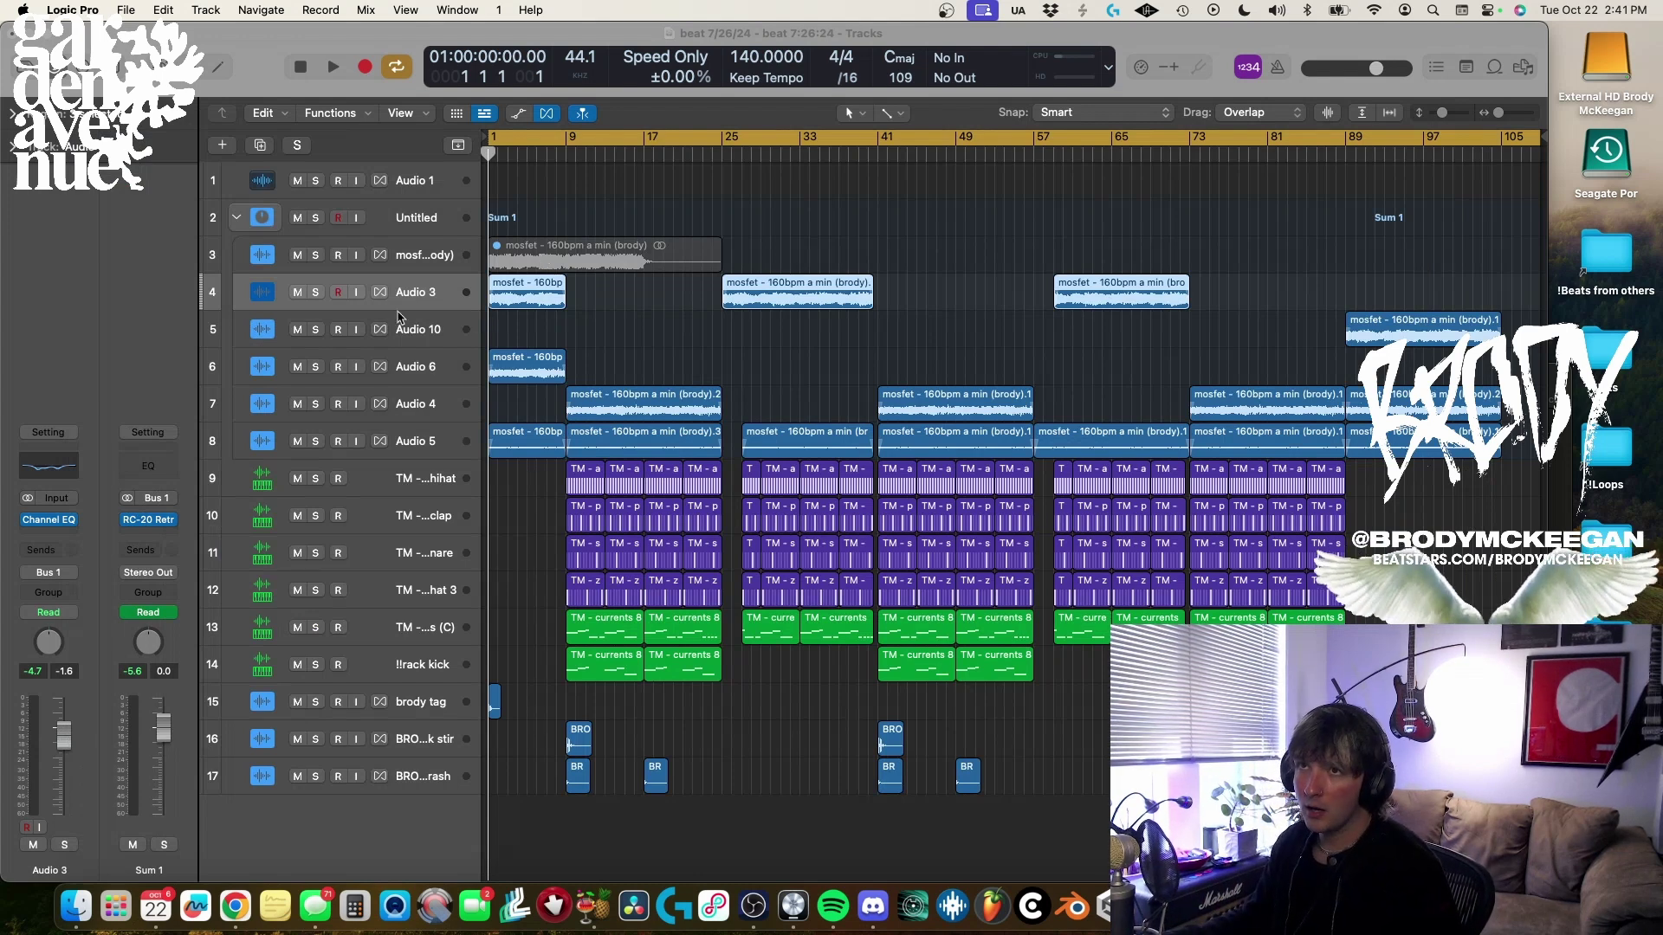
key(s)
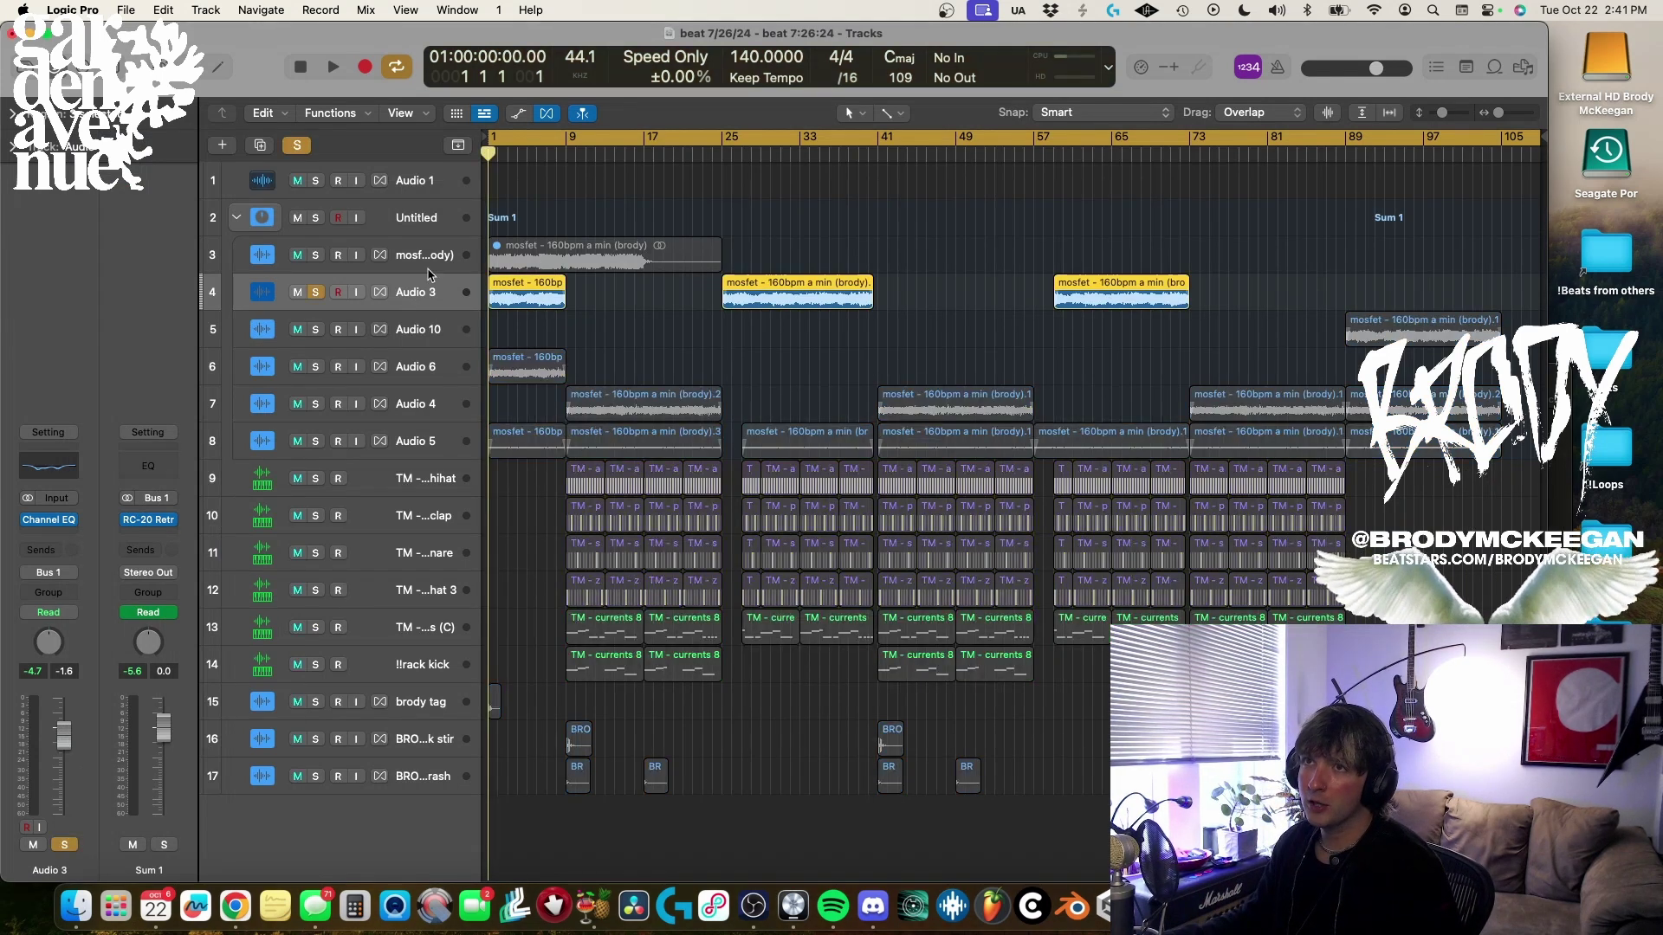
key(space)
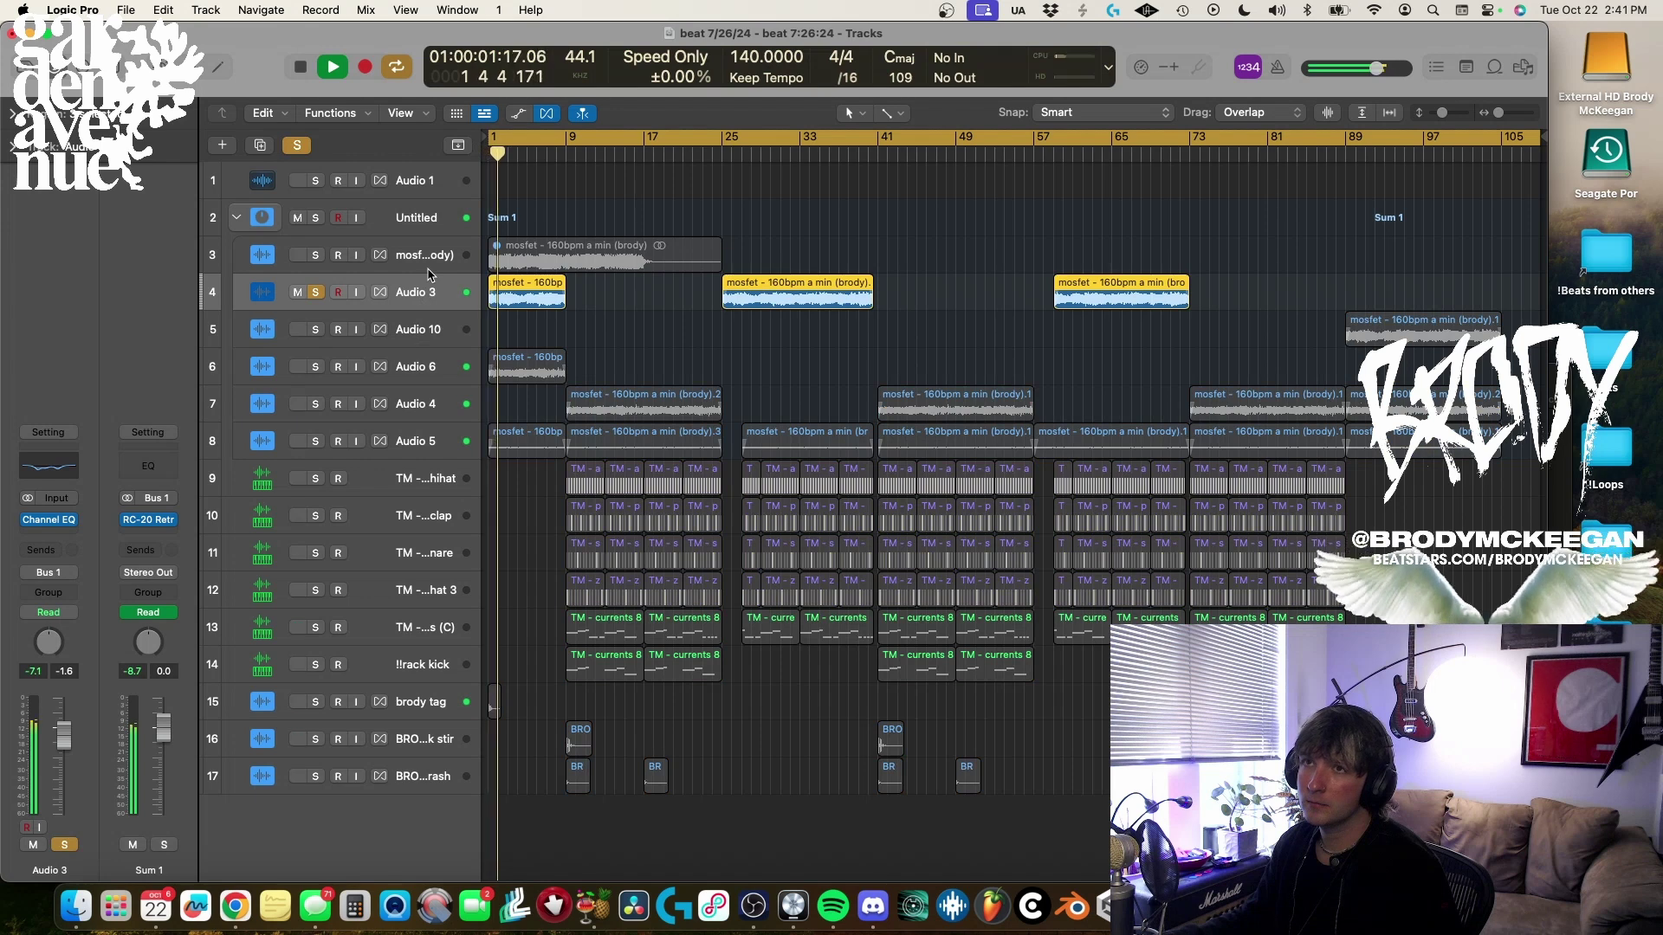
click(431, 227)
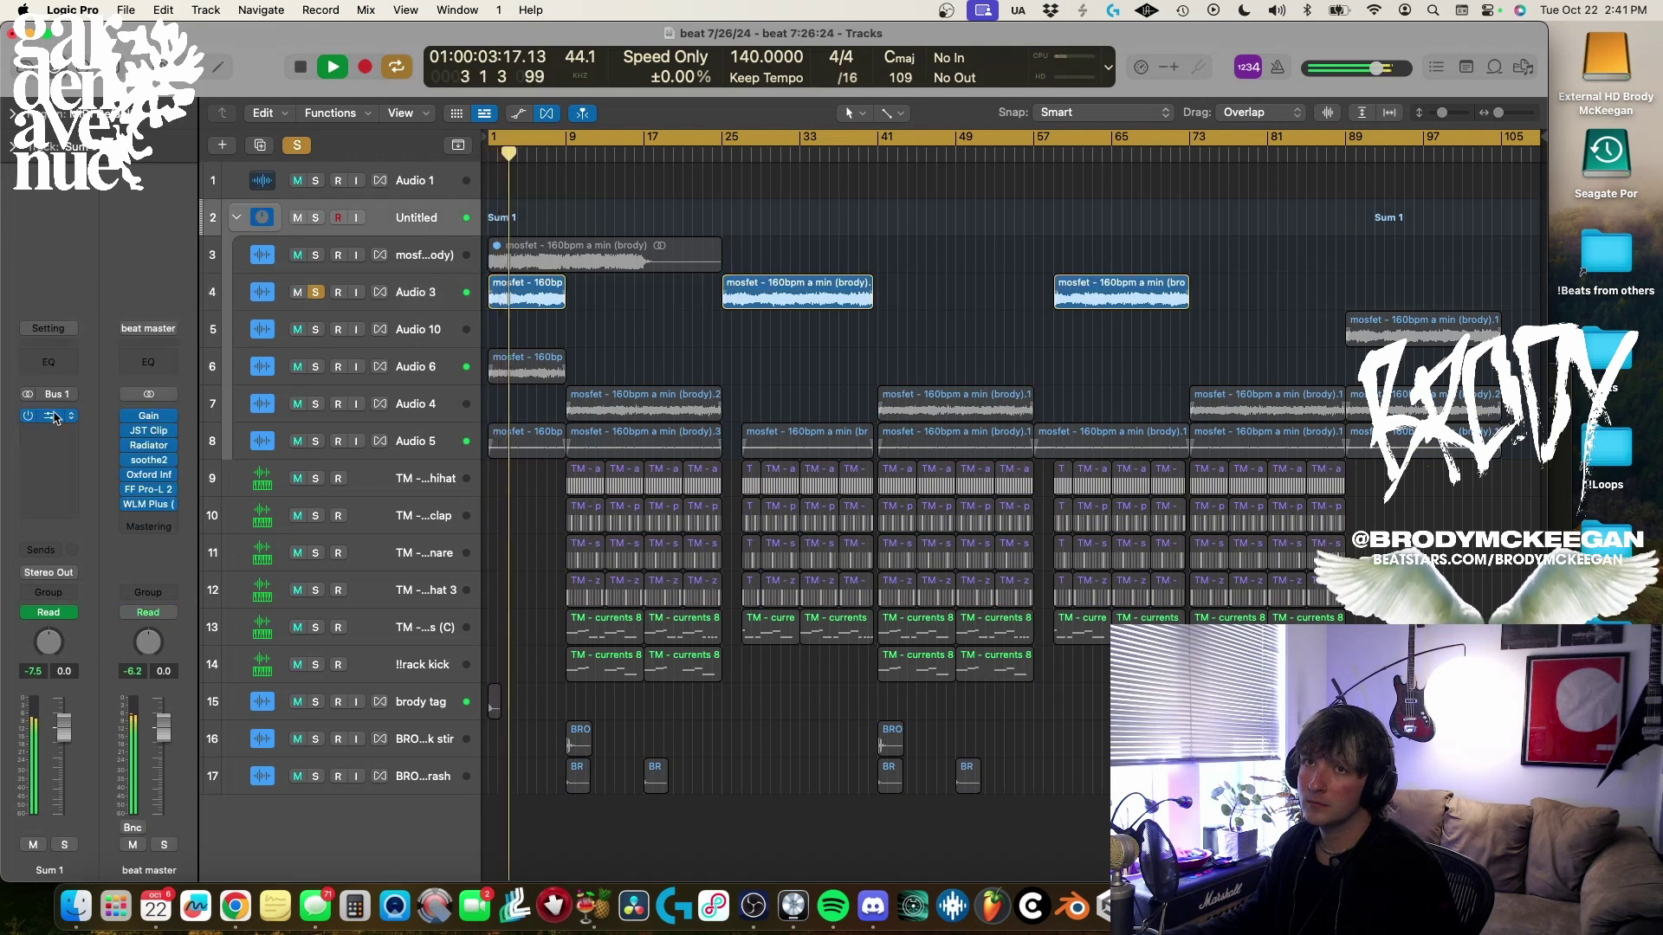
click(50, 417)
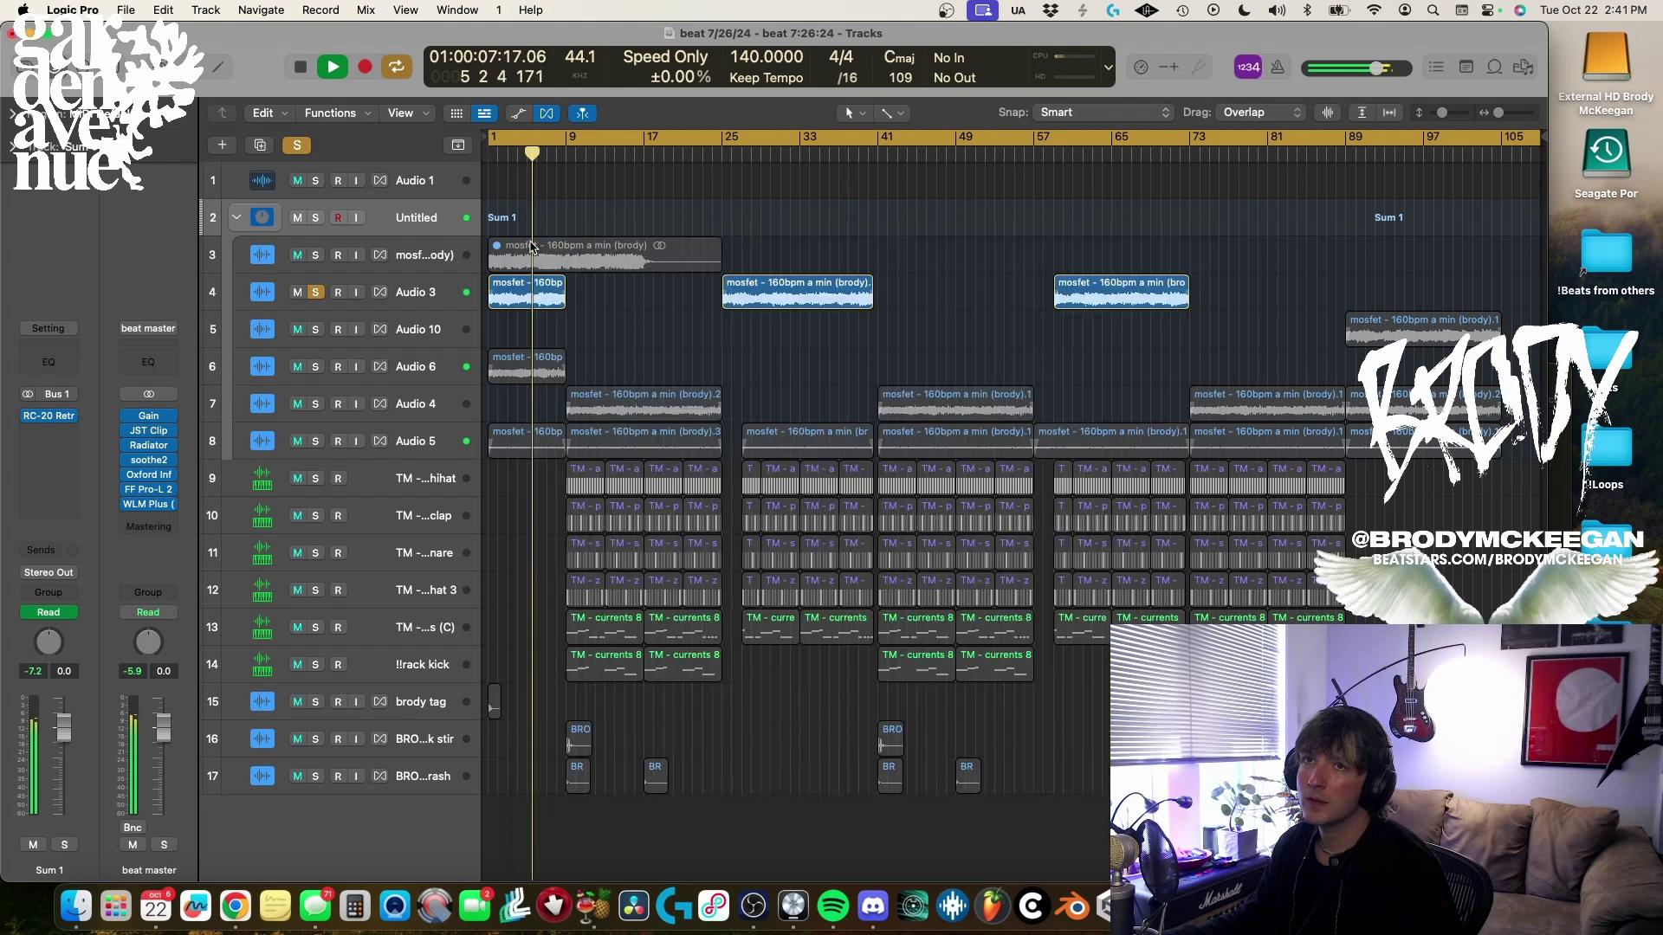
click(528, 241)
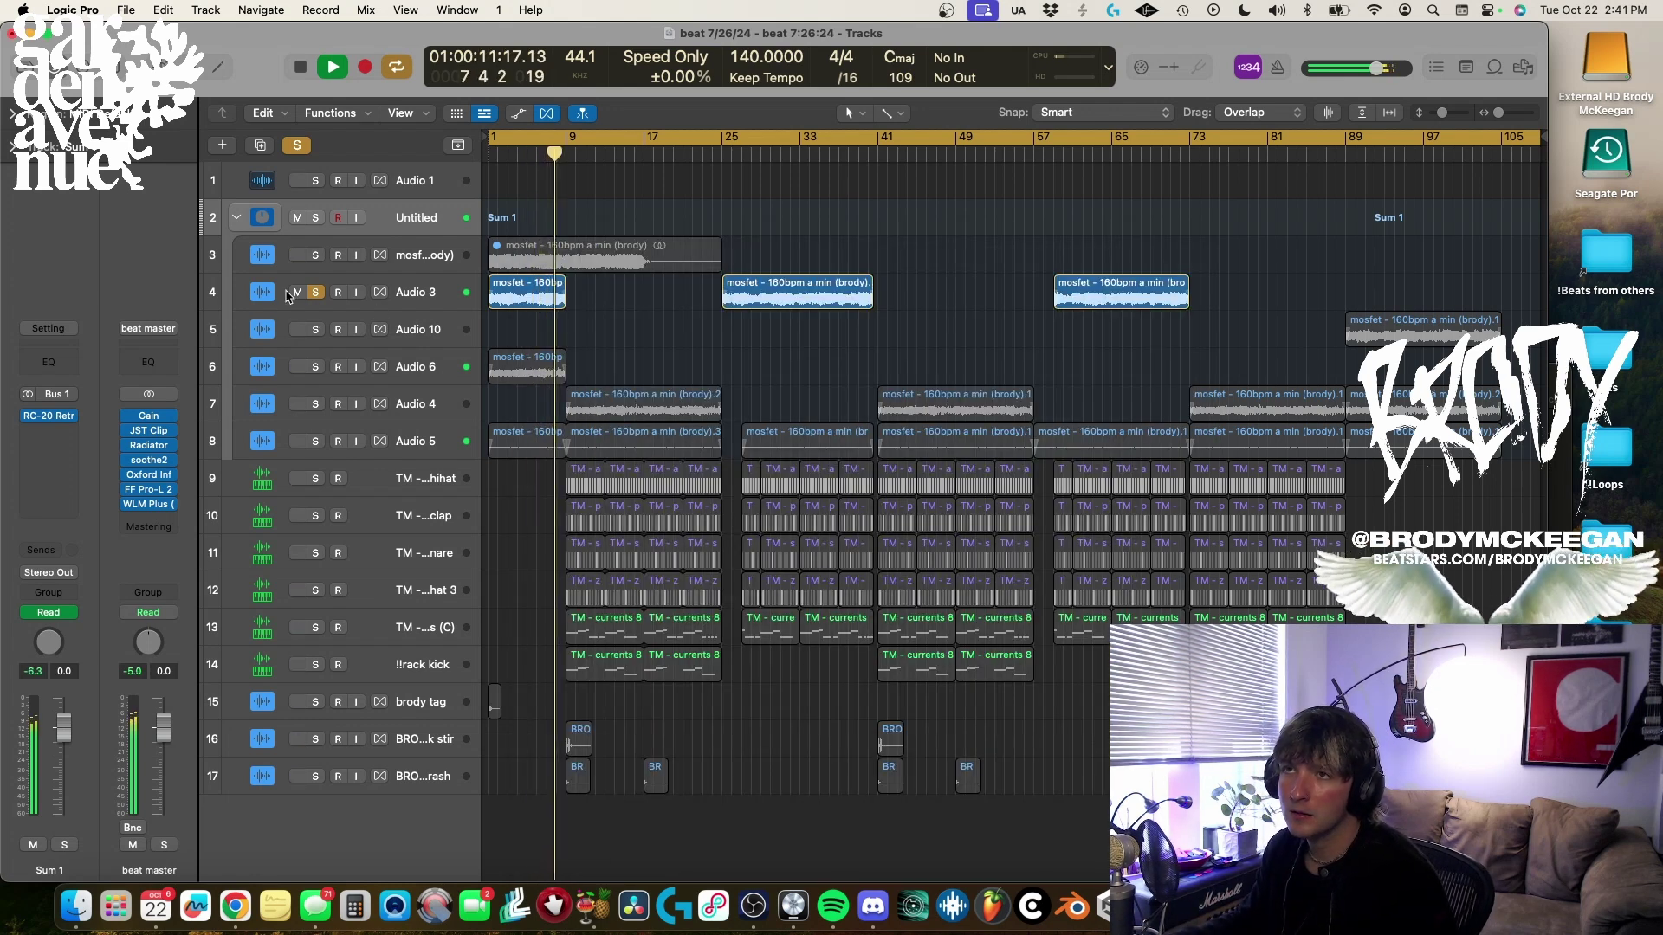
key(space)
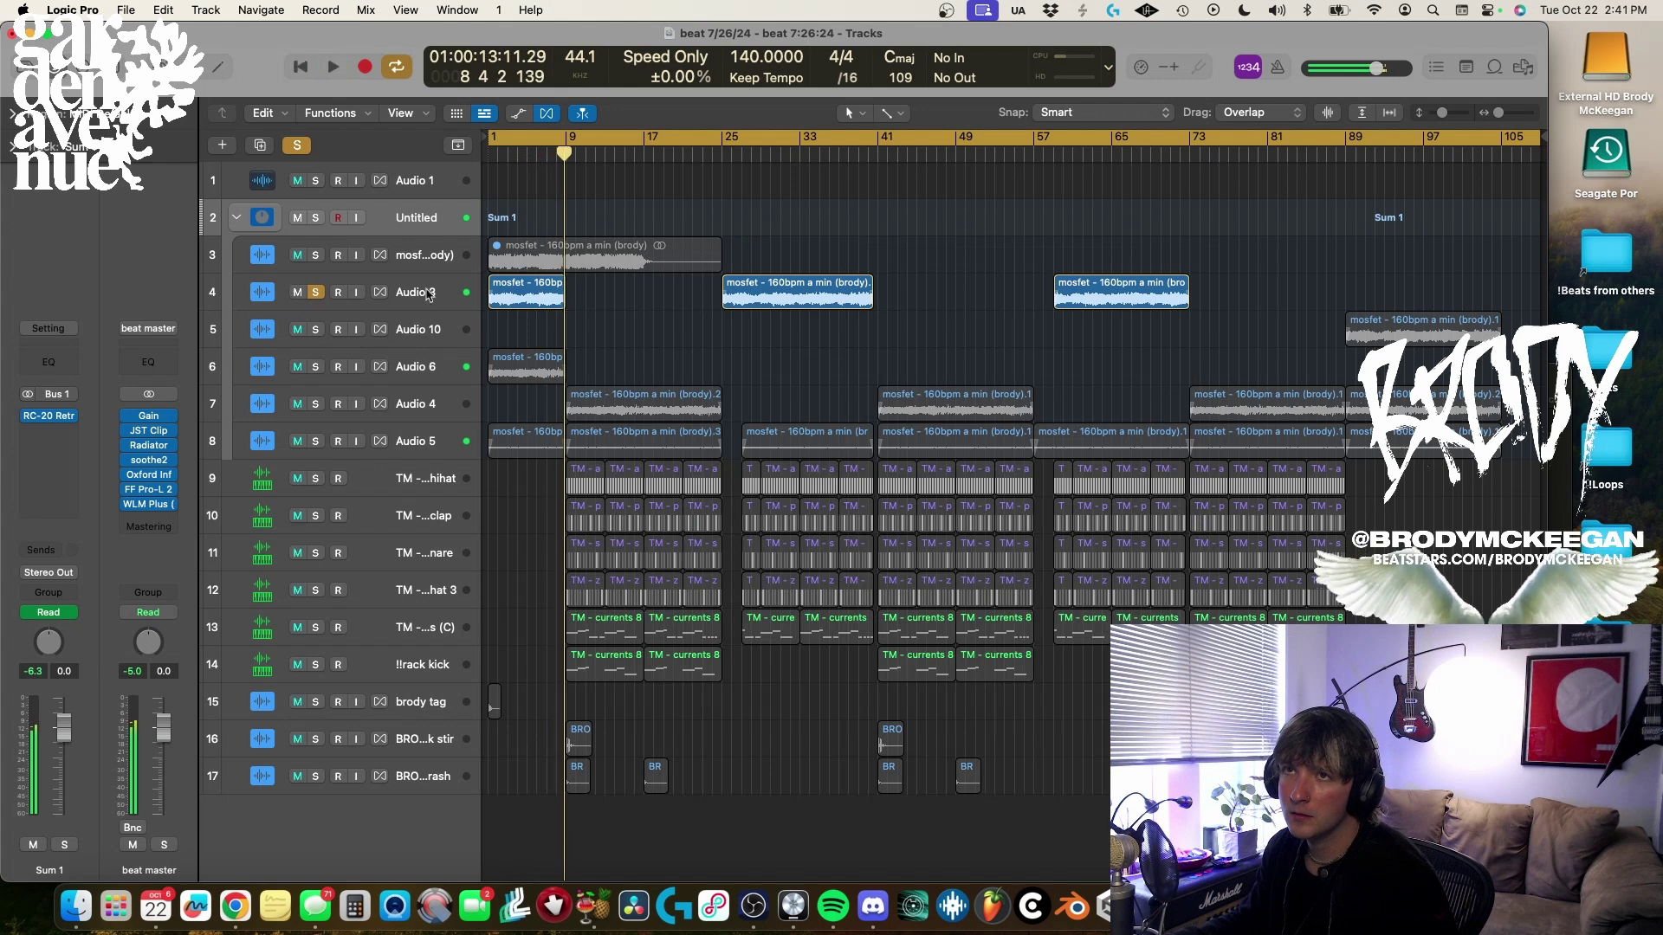
Re-solo Audio 3 with cycle off and replay it briefly from the start.
click(316, 292)
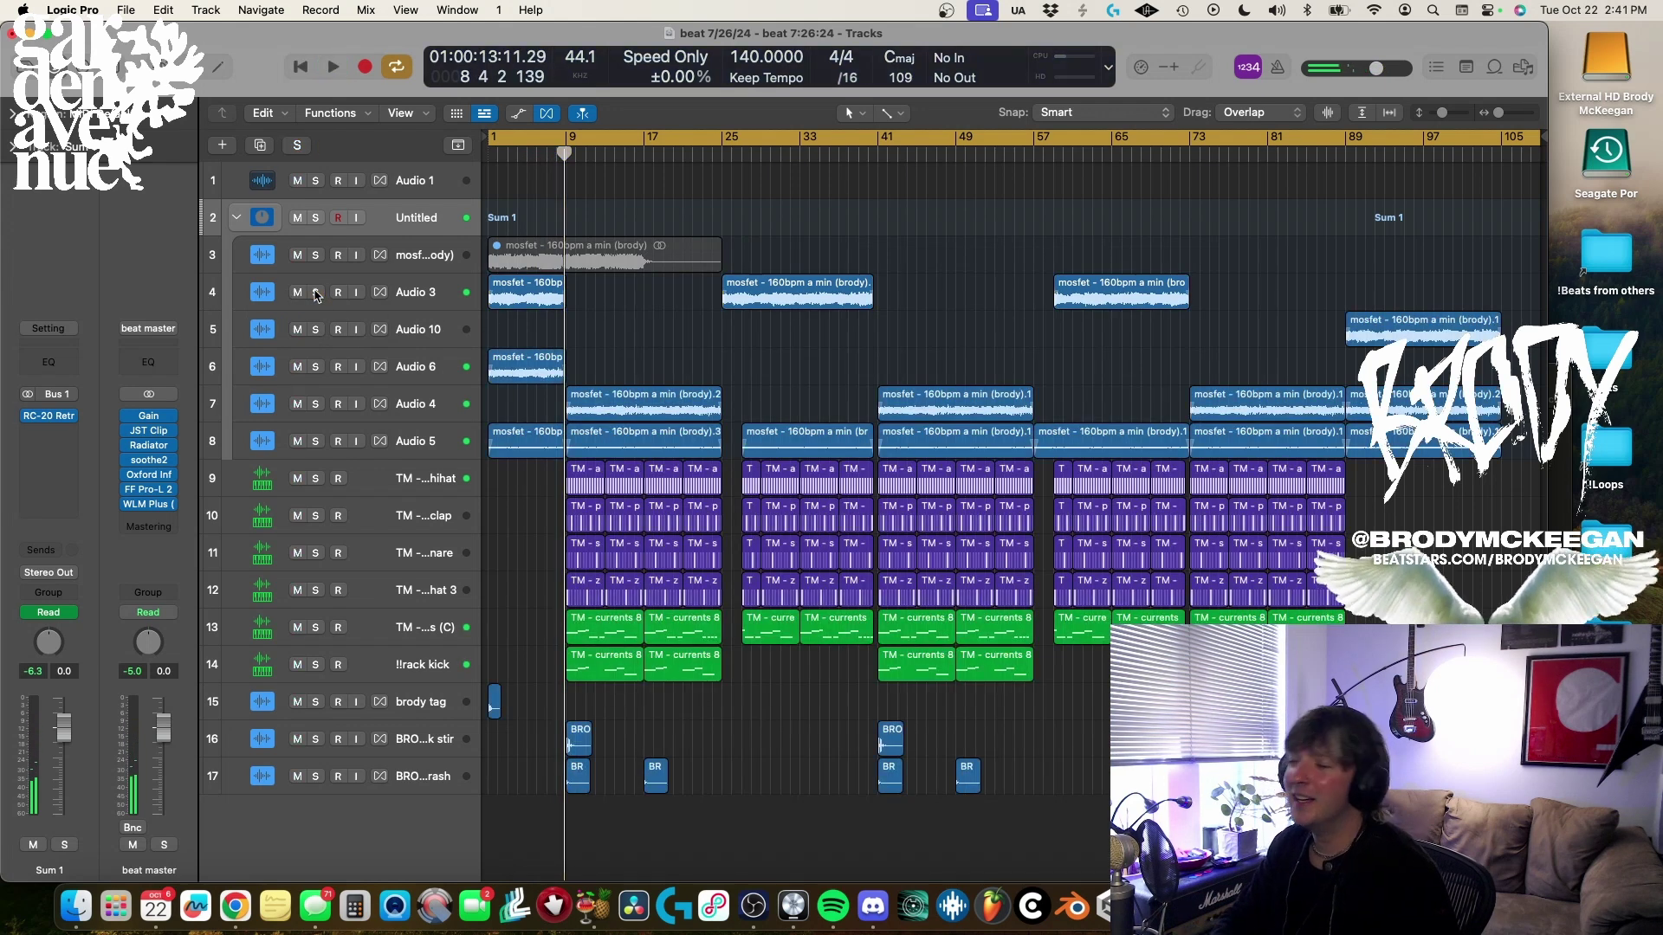
key(Return)
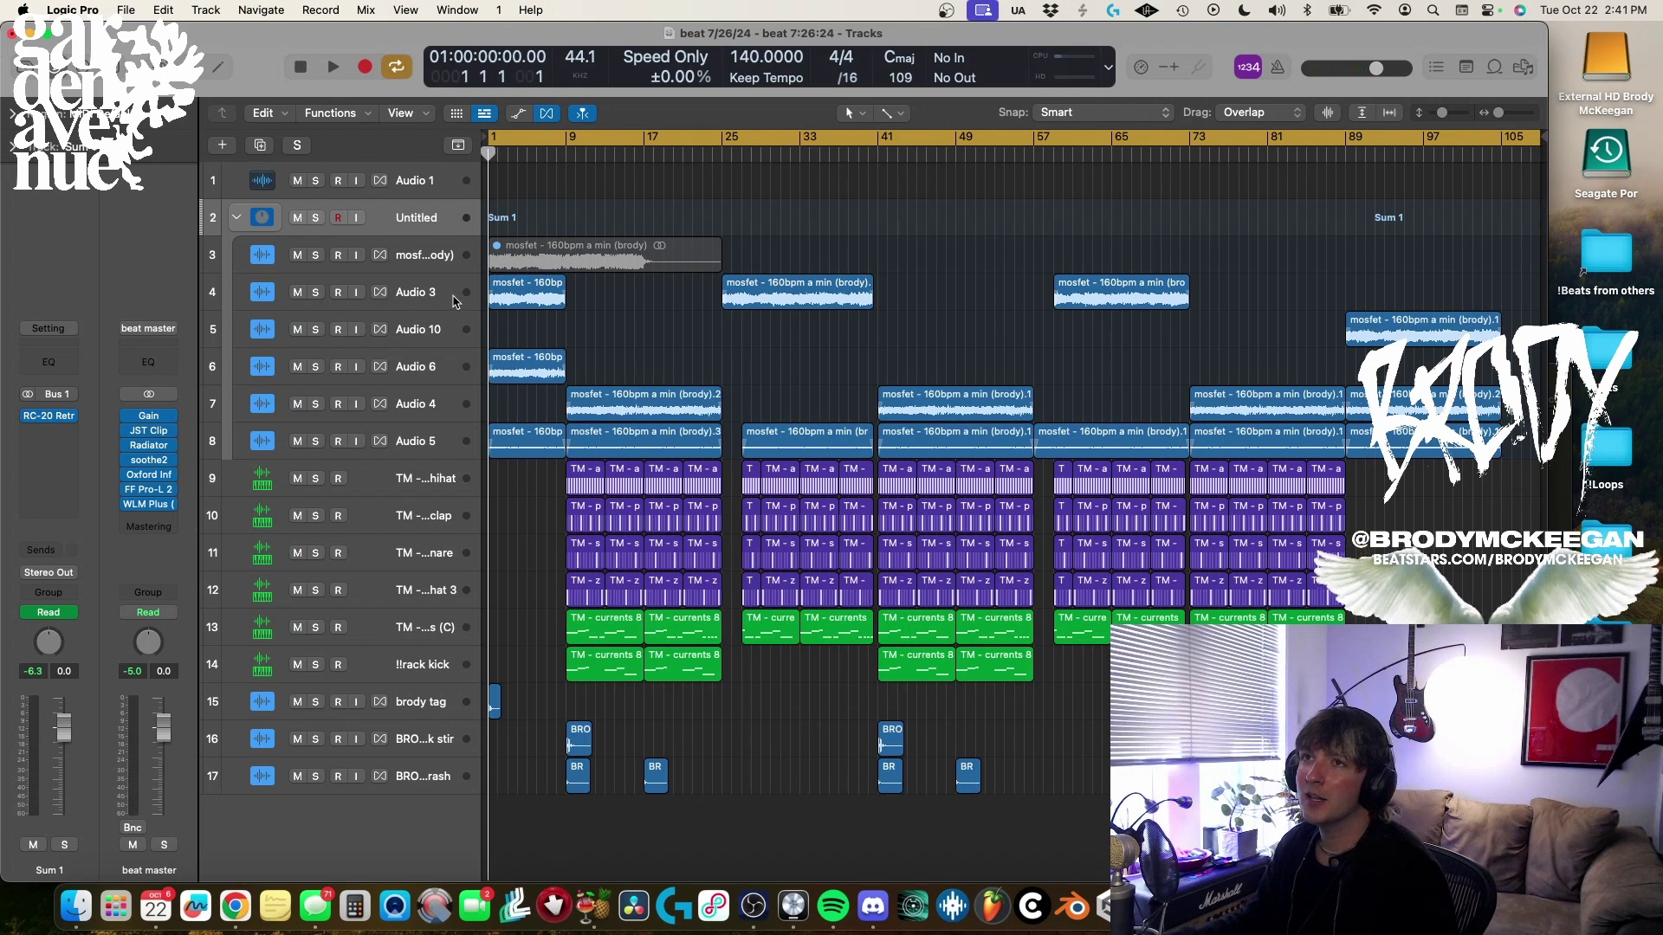
click(453, 301)
key(s)
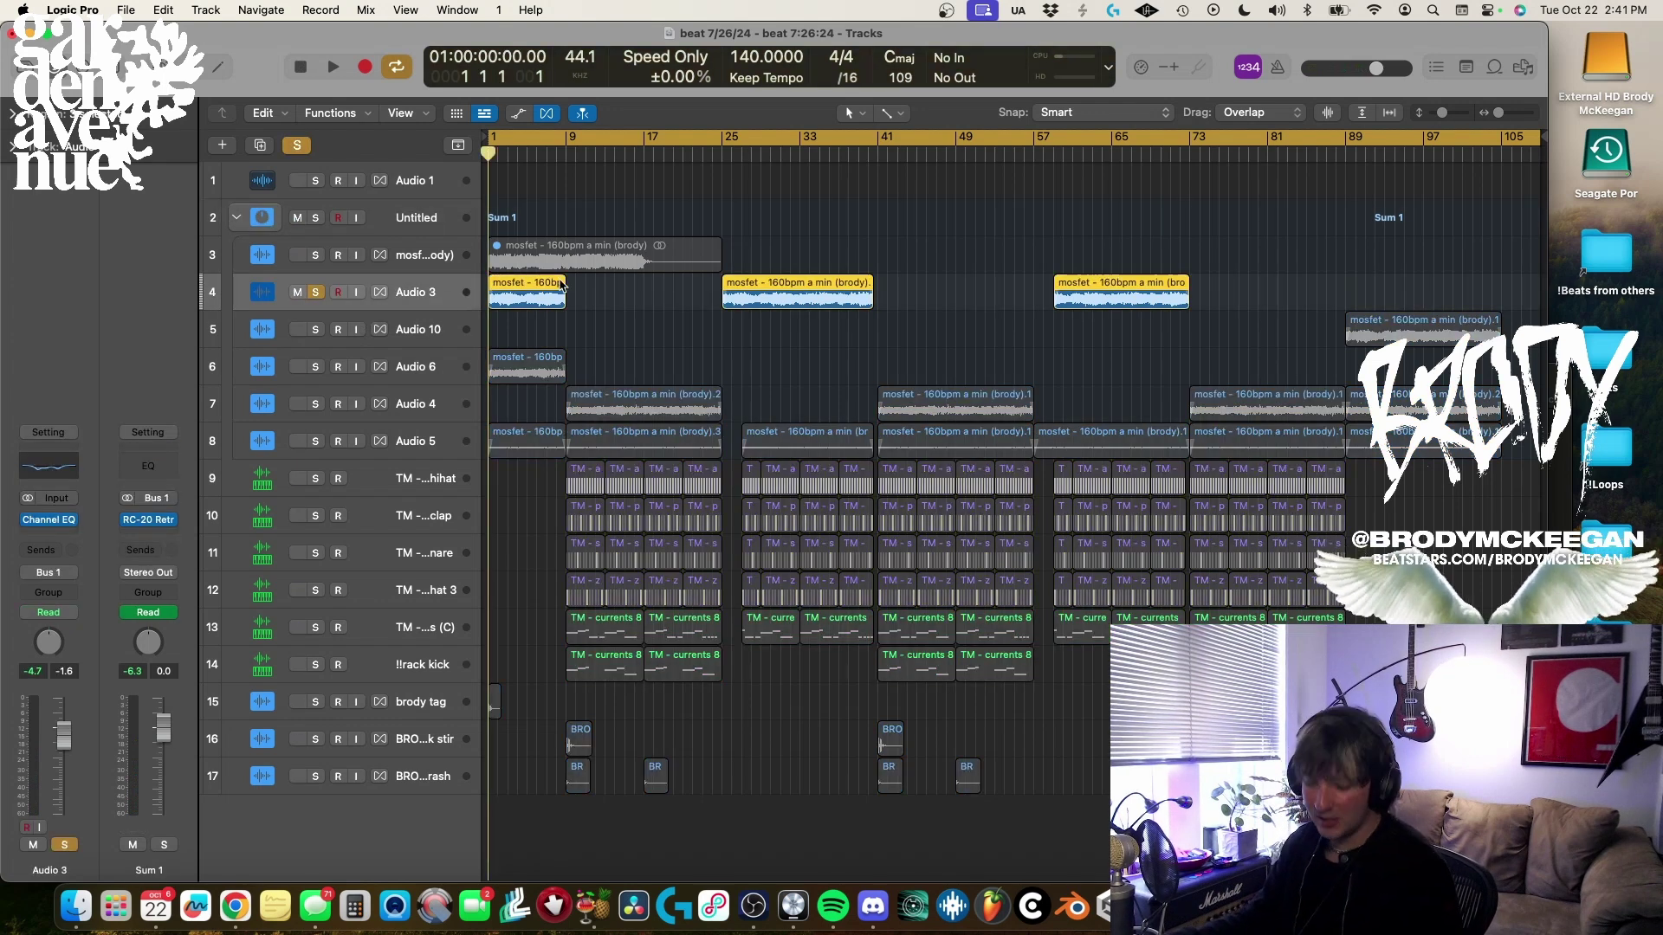
key(c)
key(space)
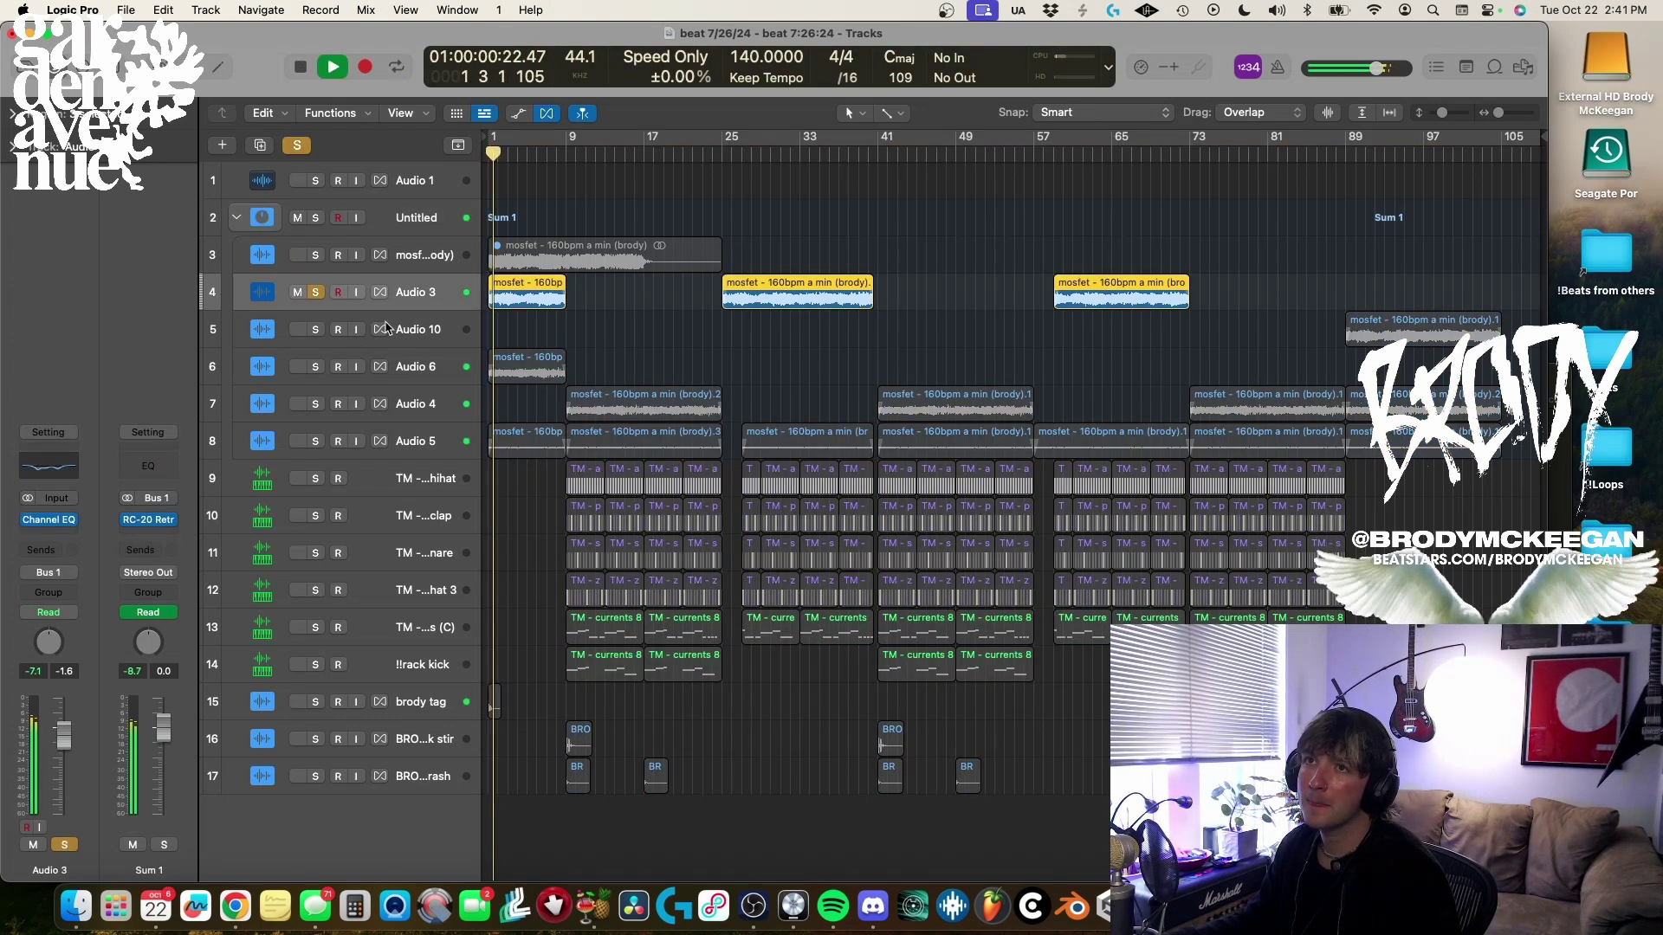
key(space)
Move the solo from Audio 3 to Audio 6 and show its Little AlterBoy effect.
key(s)
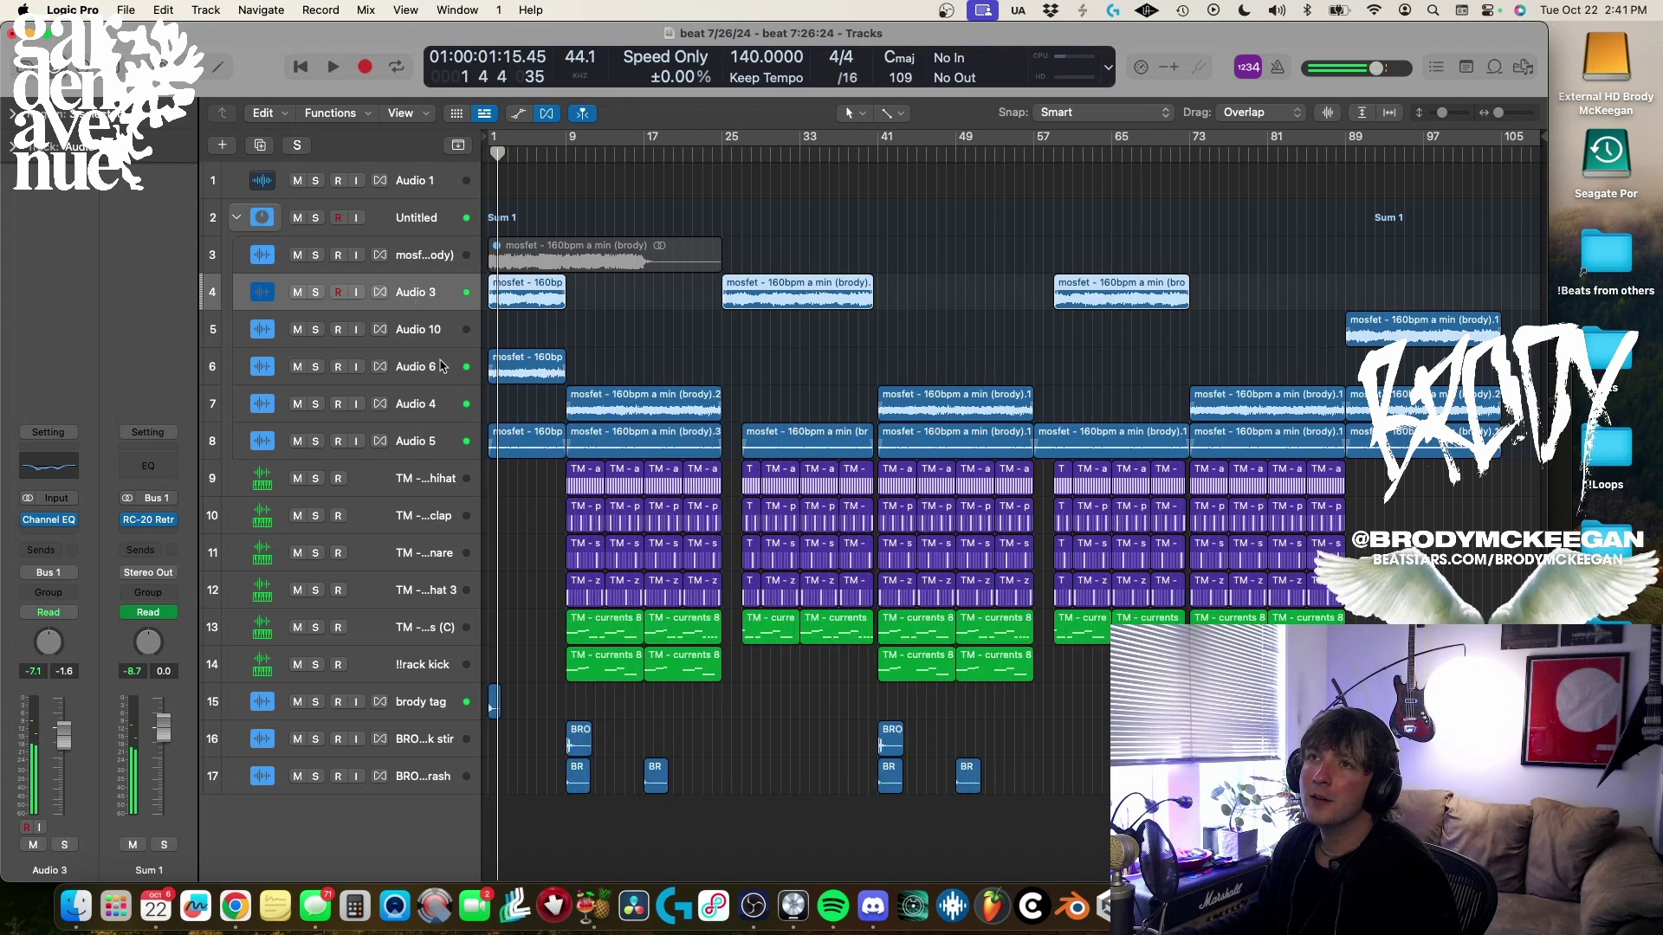
click(441, 366)
key(s)
key(Return)
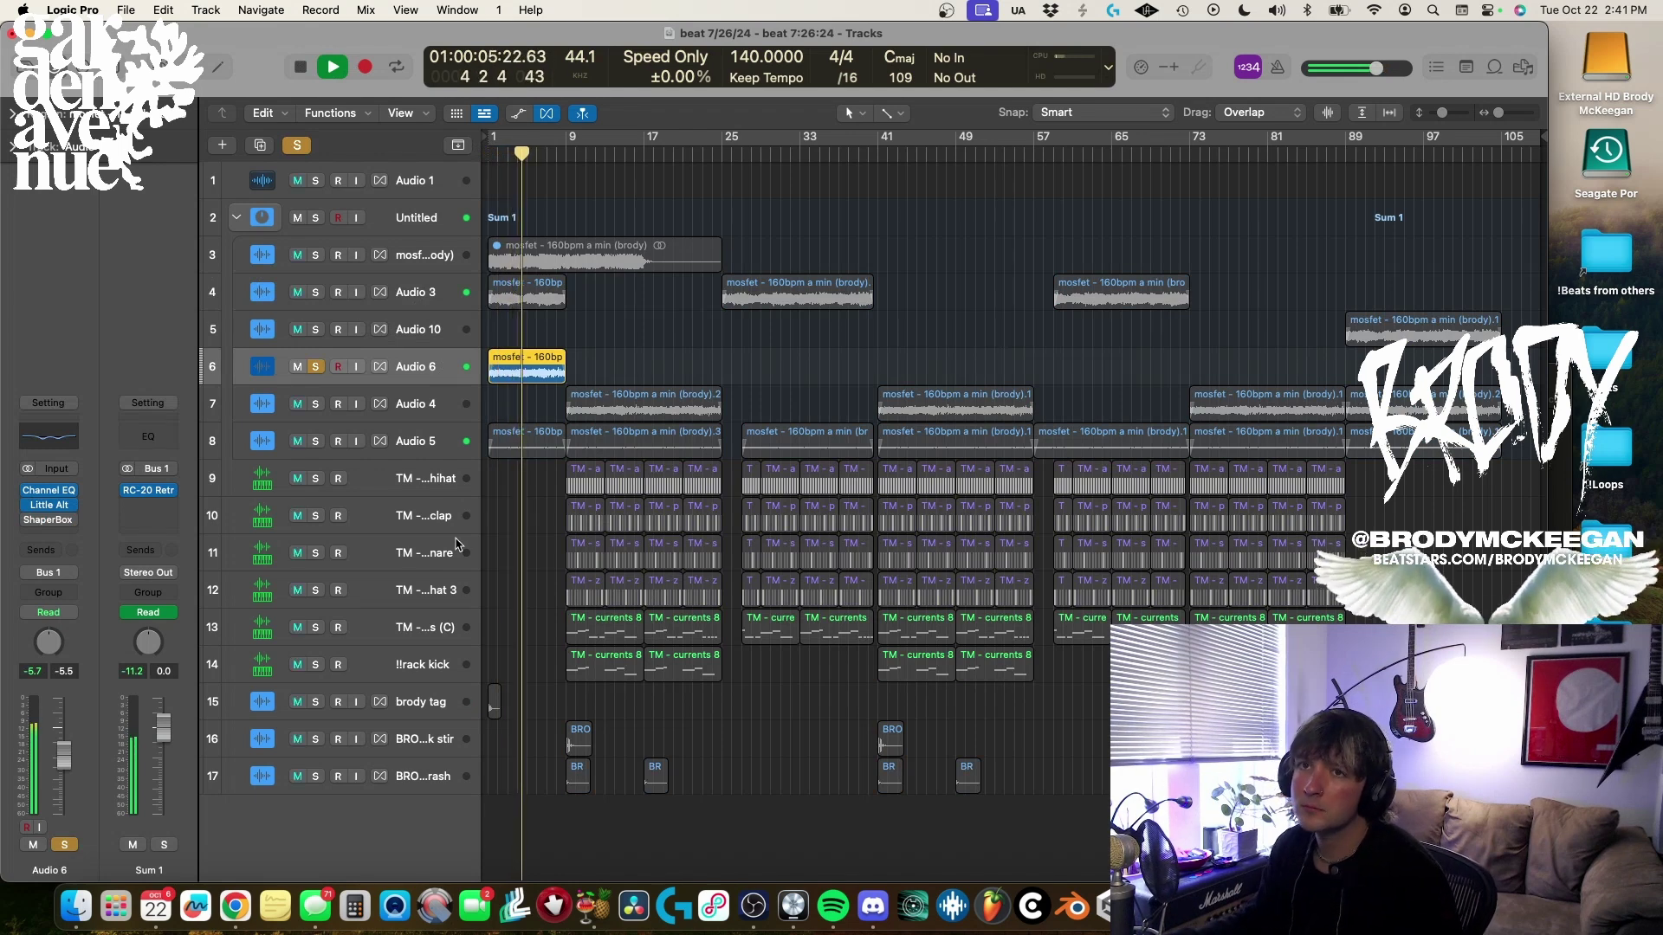
key(space)
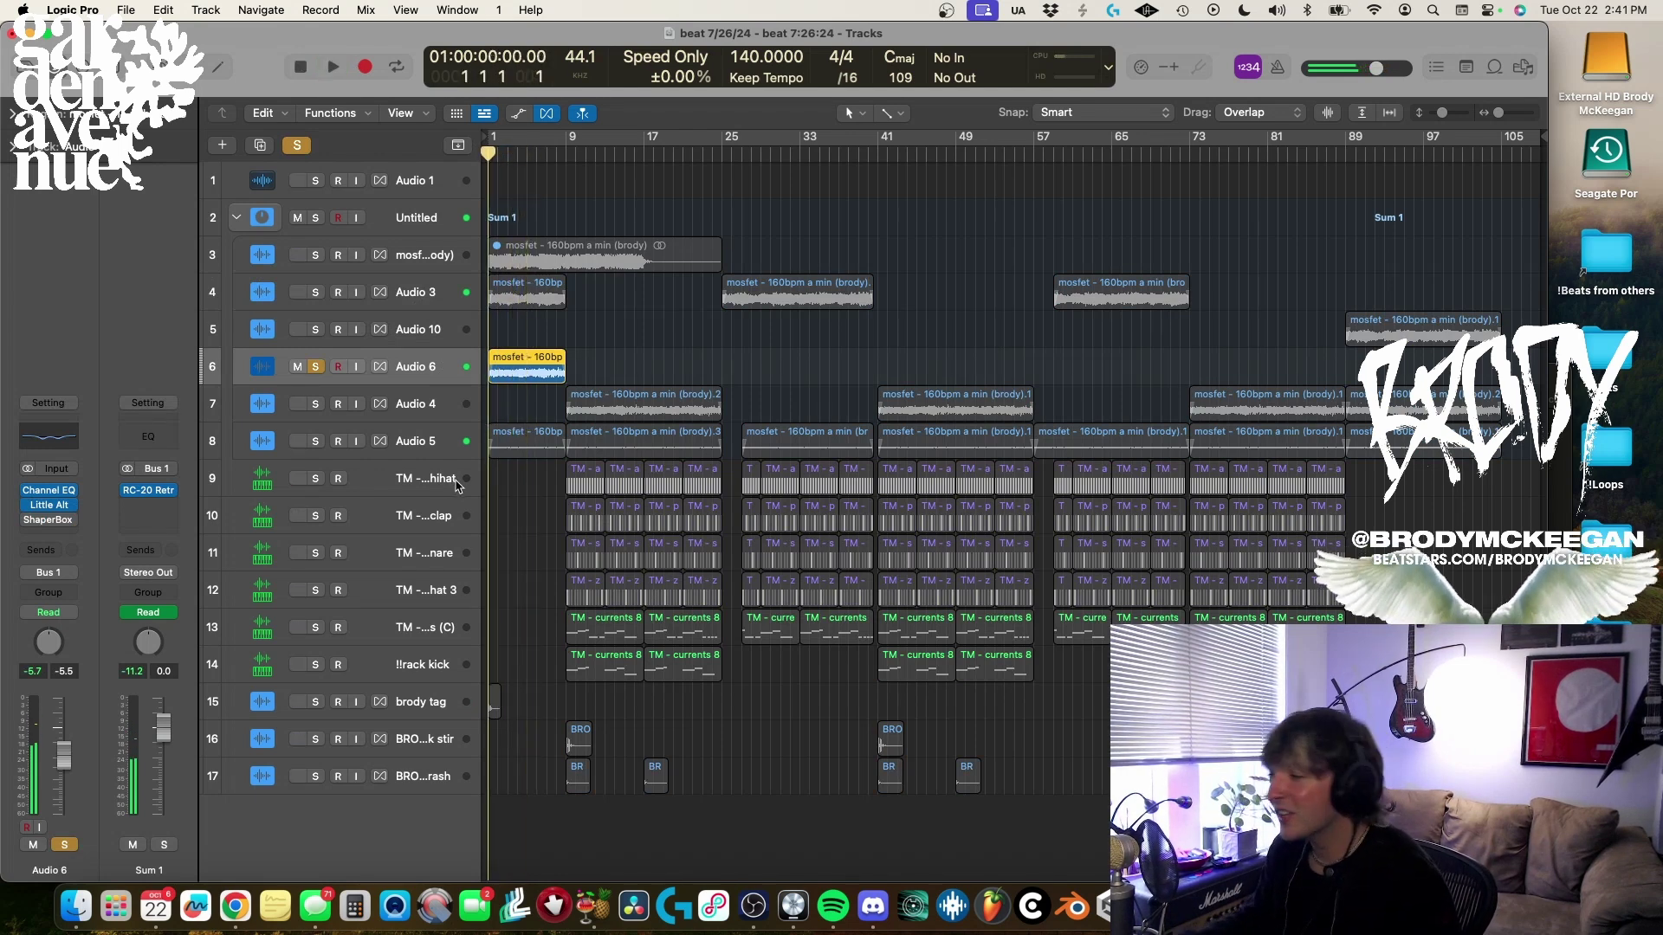
click(52, 506)
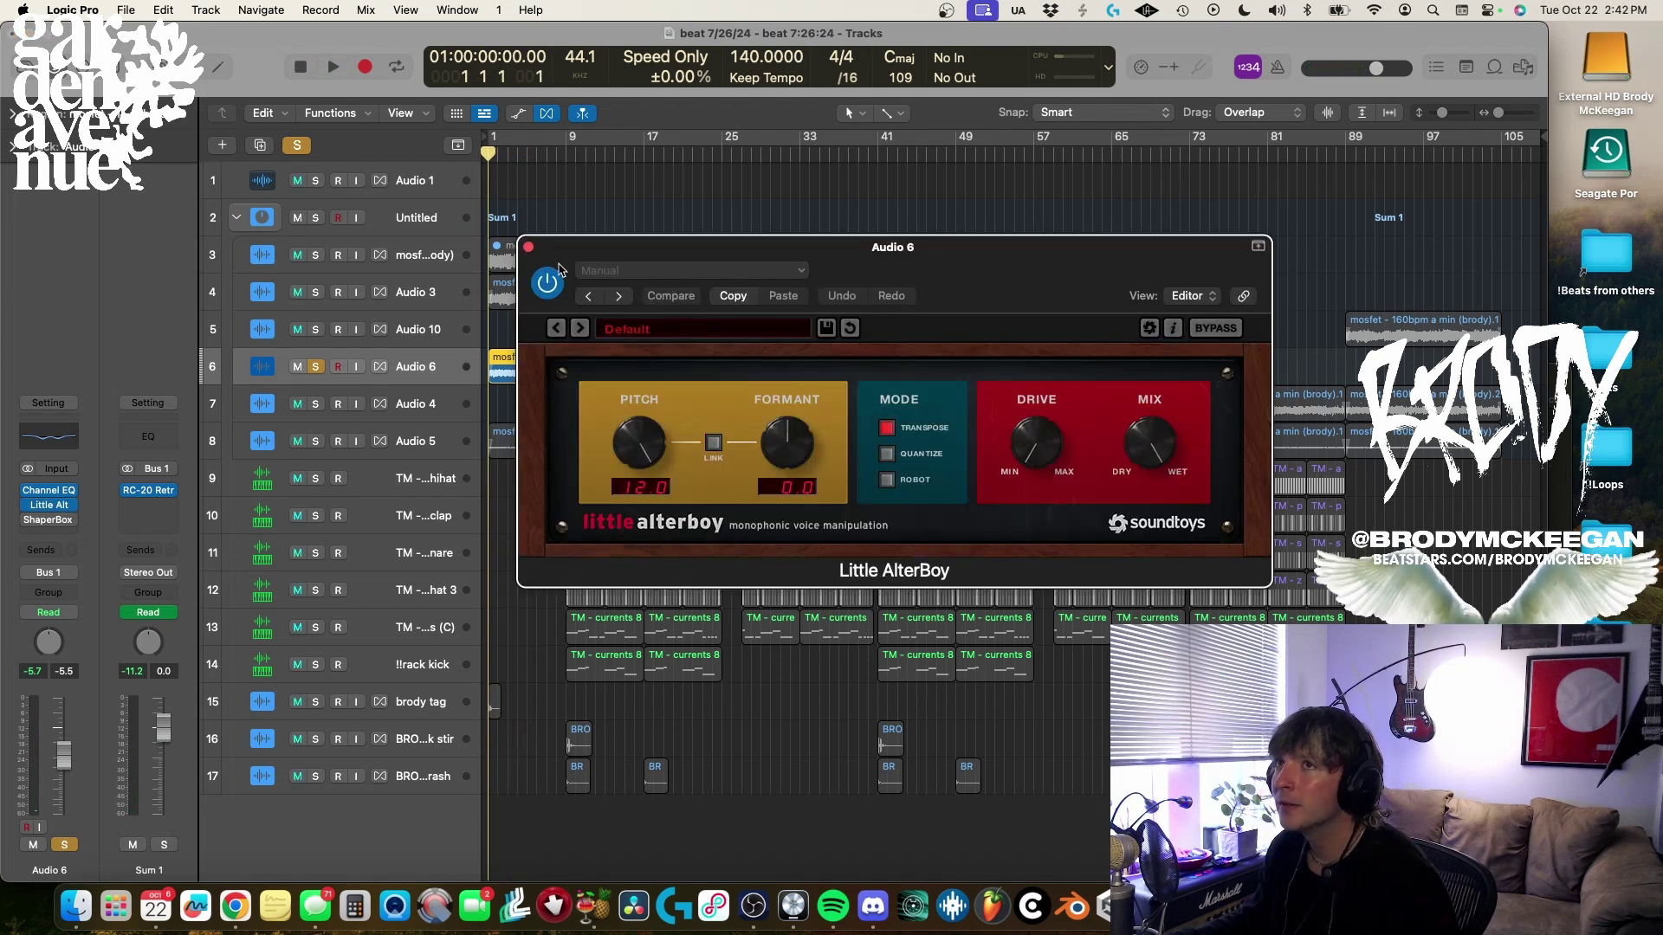
click(528, 247)
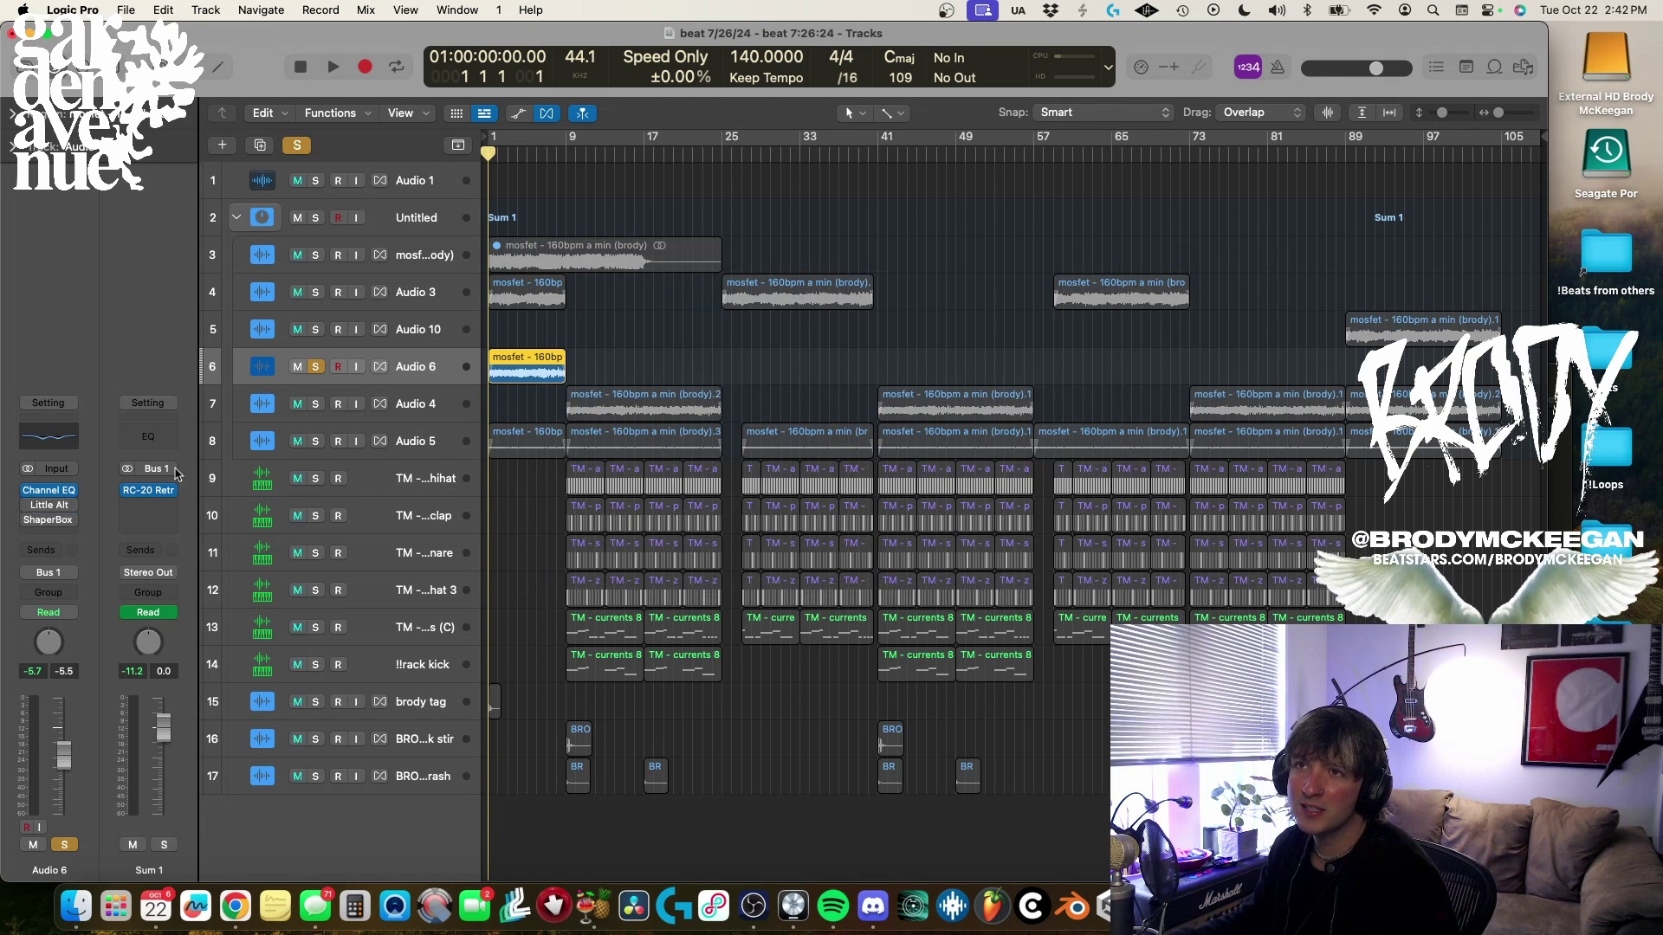
Play the soloed Audio 6 guitar part, then stop and unsolo it.
key(space)
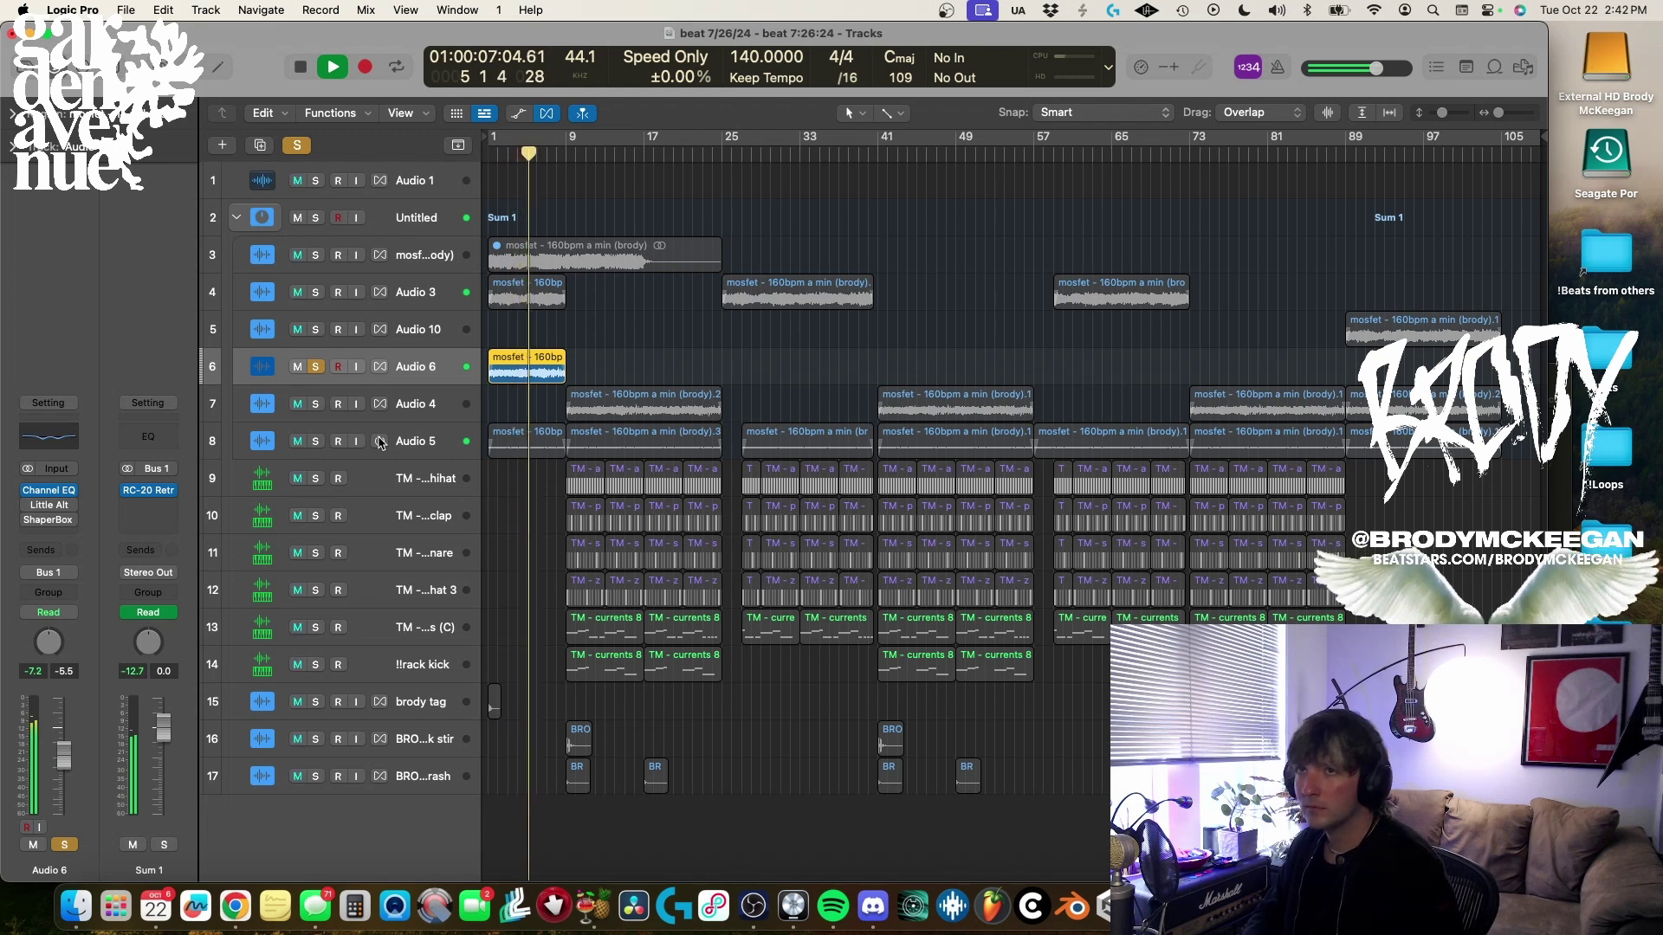
key(space)
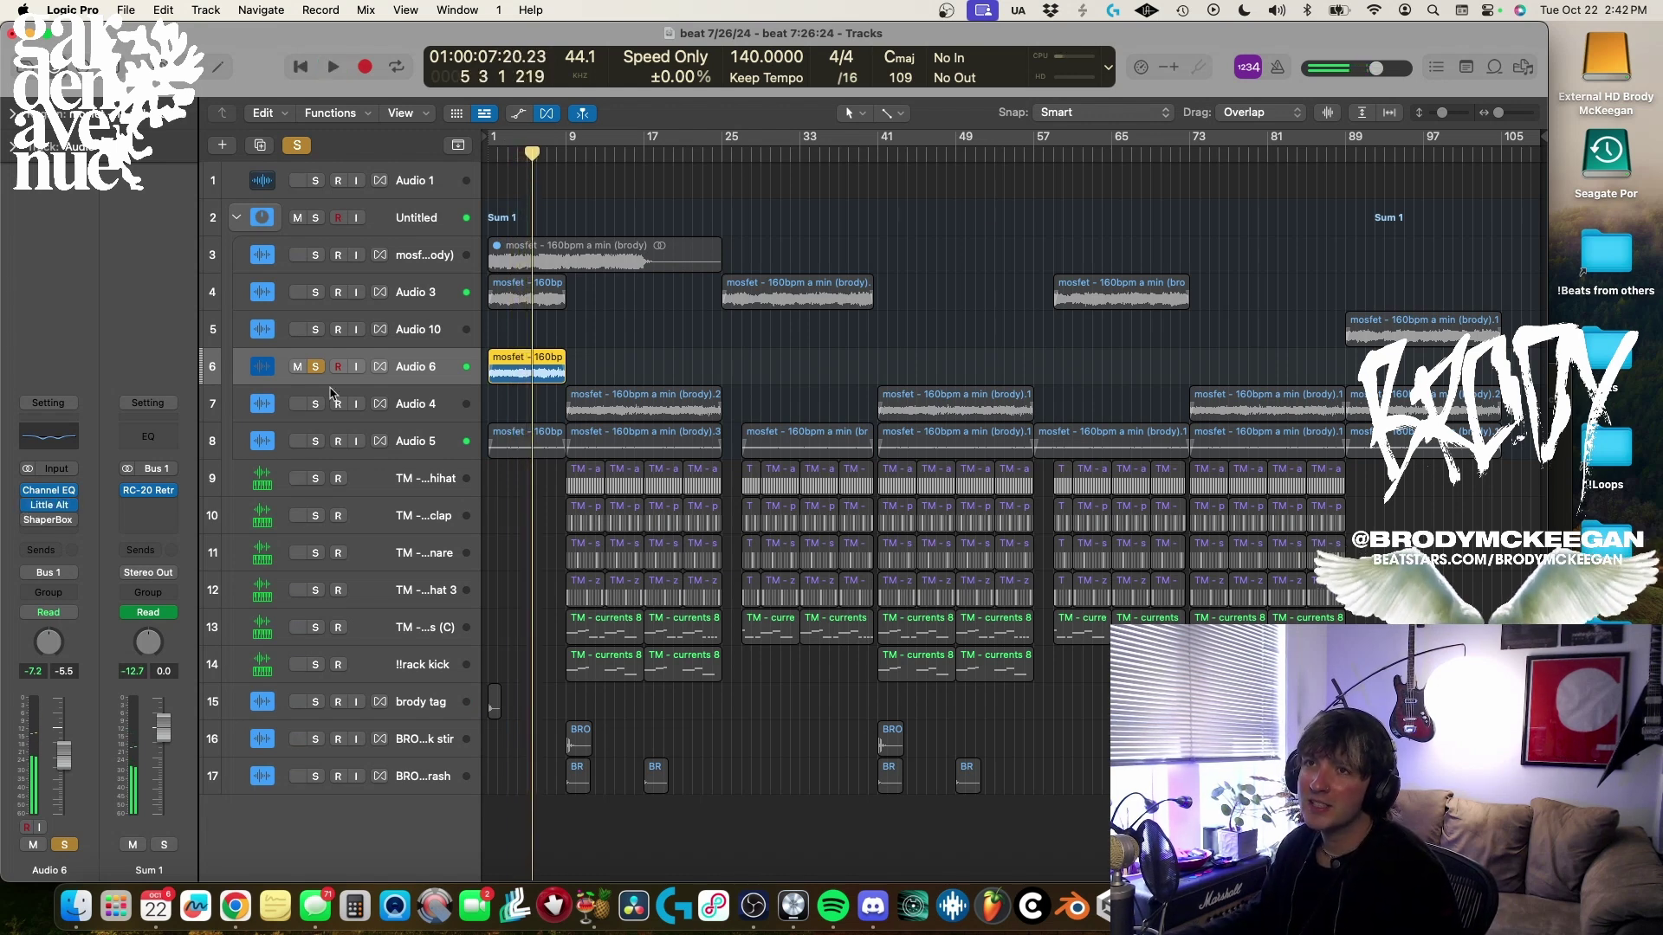
click(317, 367)
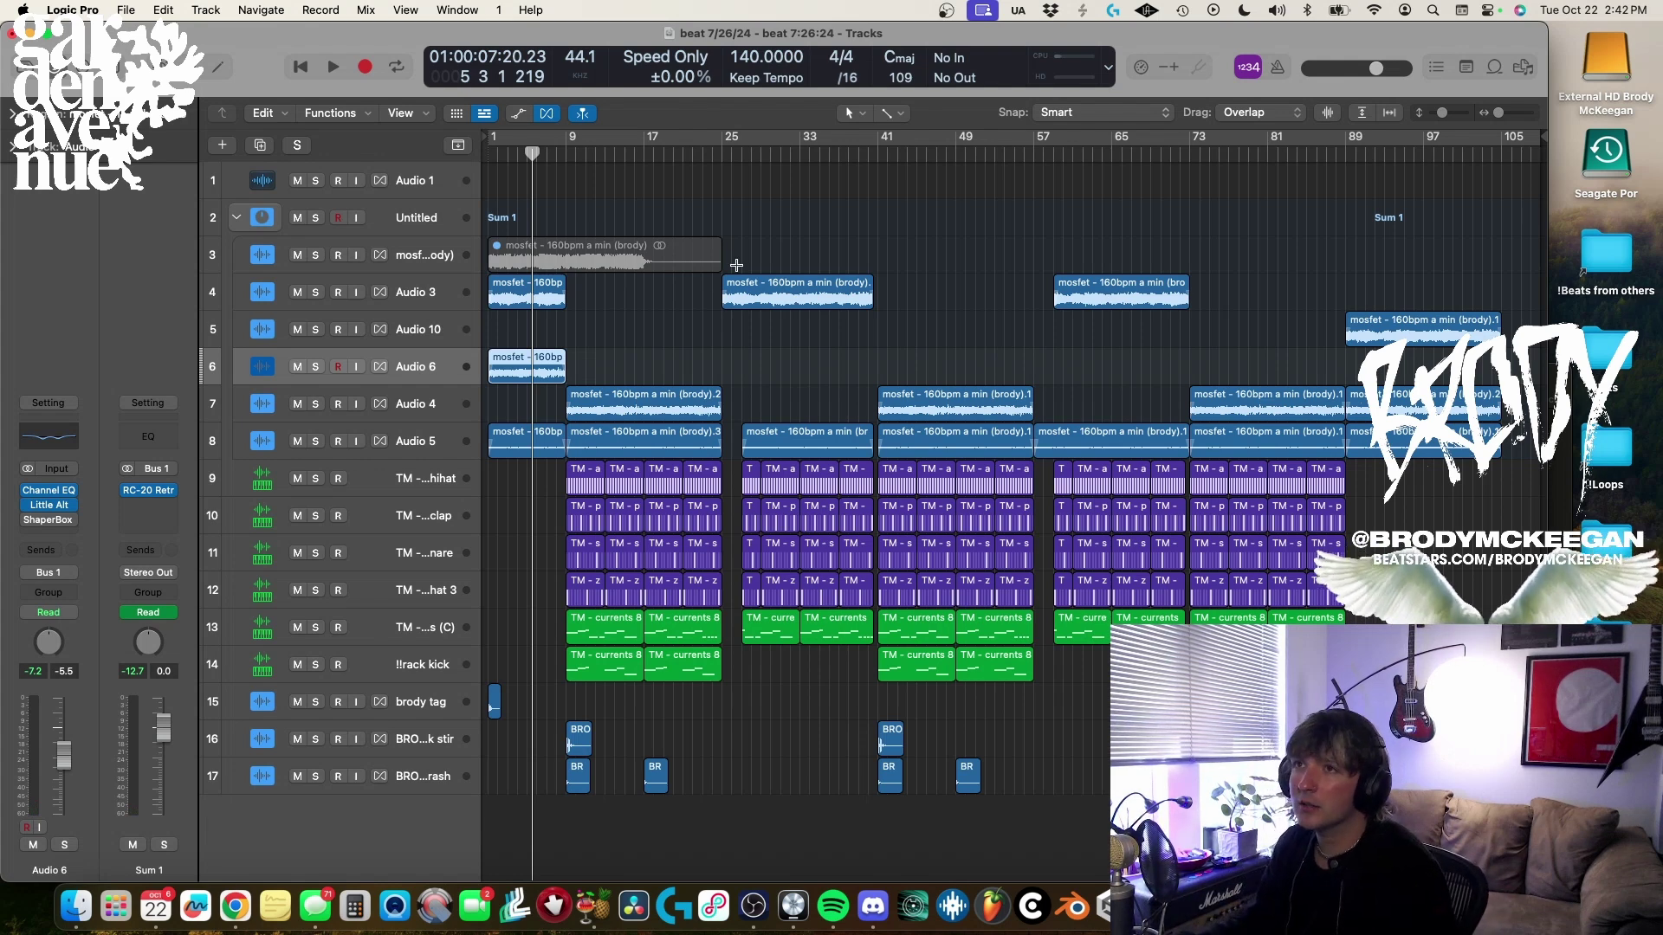
Solo Audio 5 and play it from the project start, then stop and unsolo it.
click(420, 442)
key(Return)
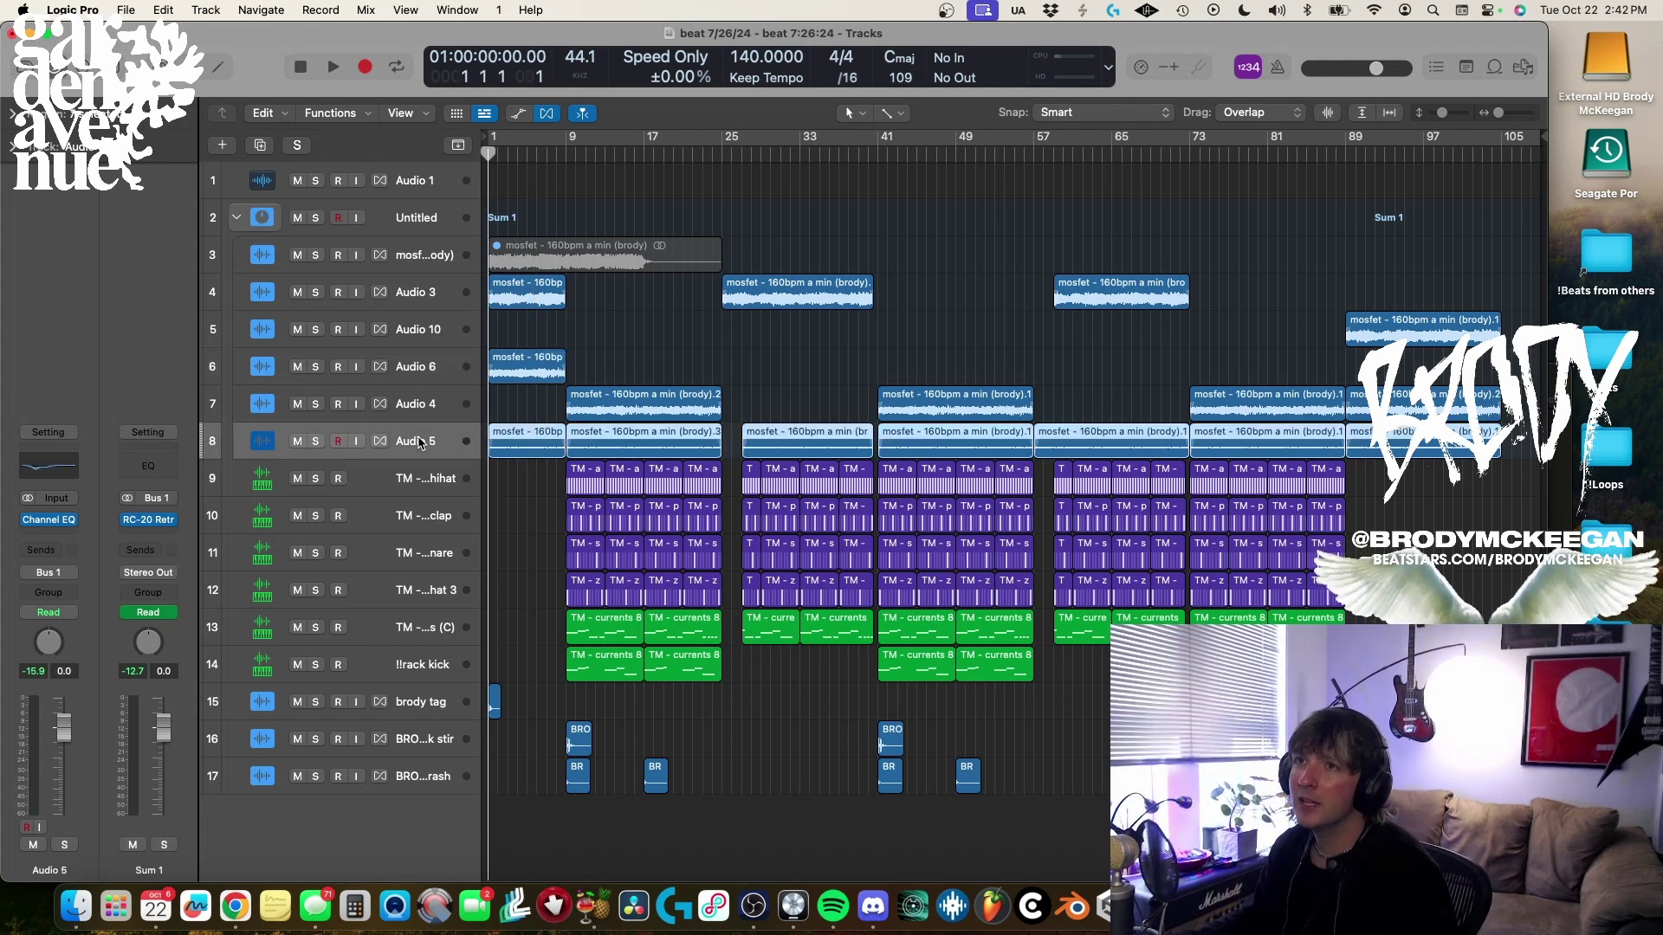
key(s)
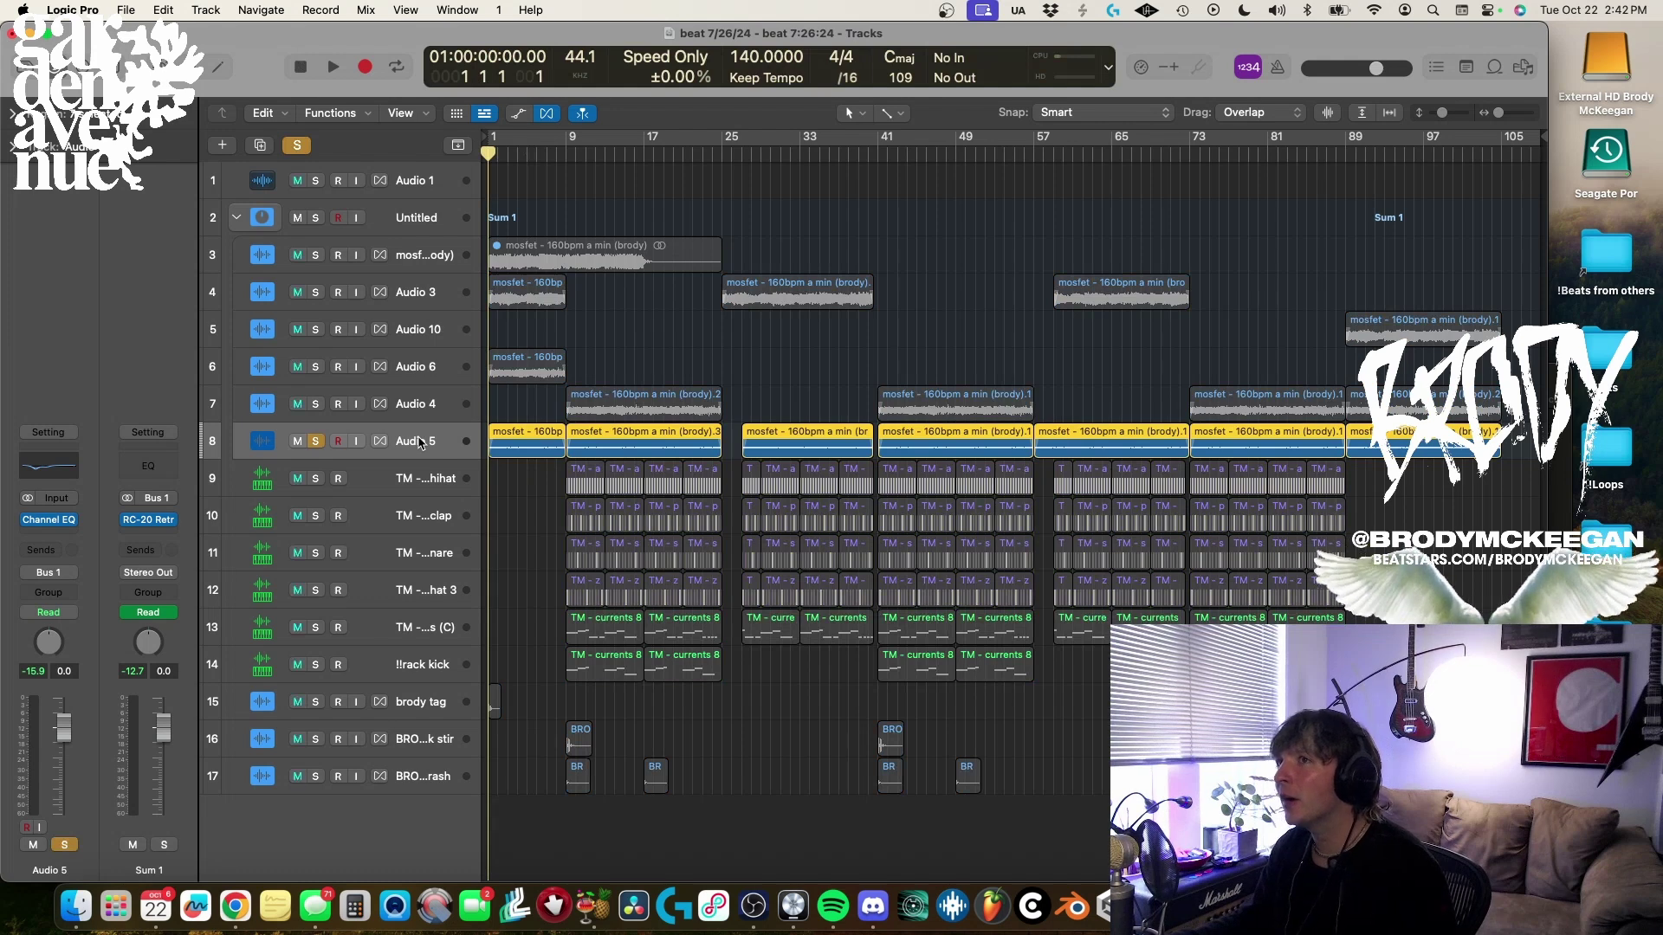
key(space)
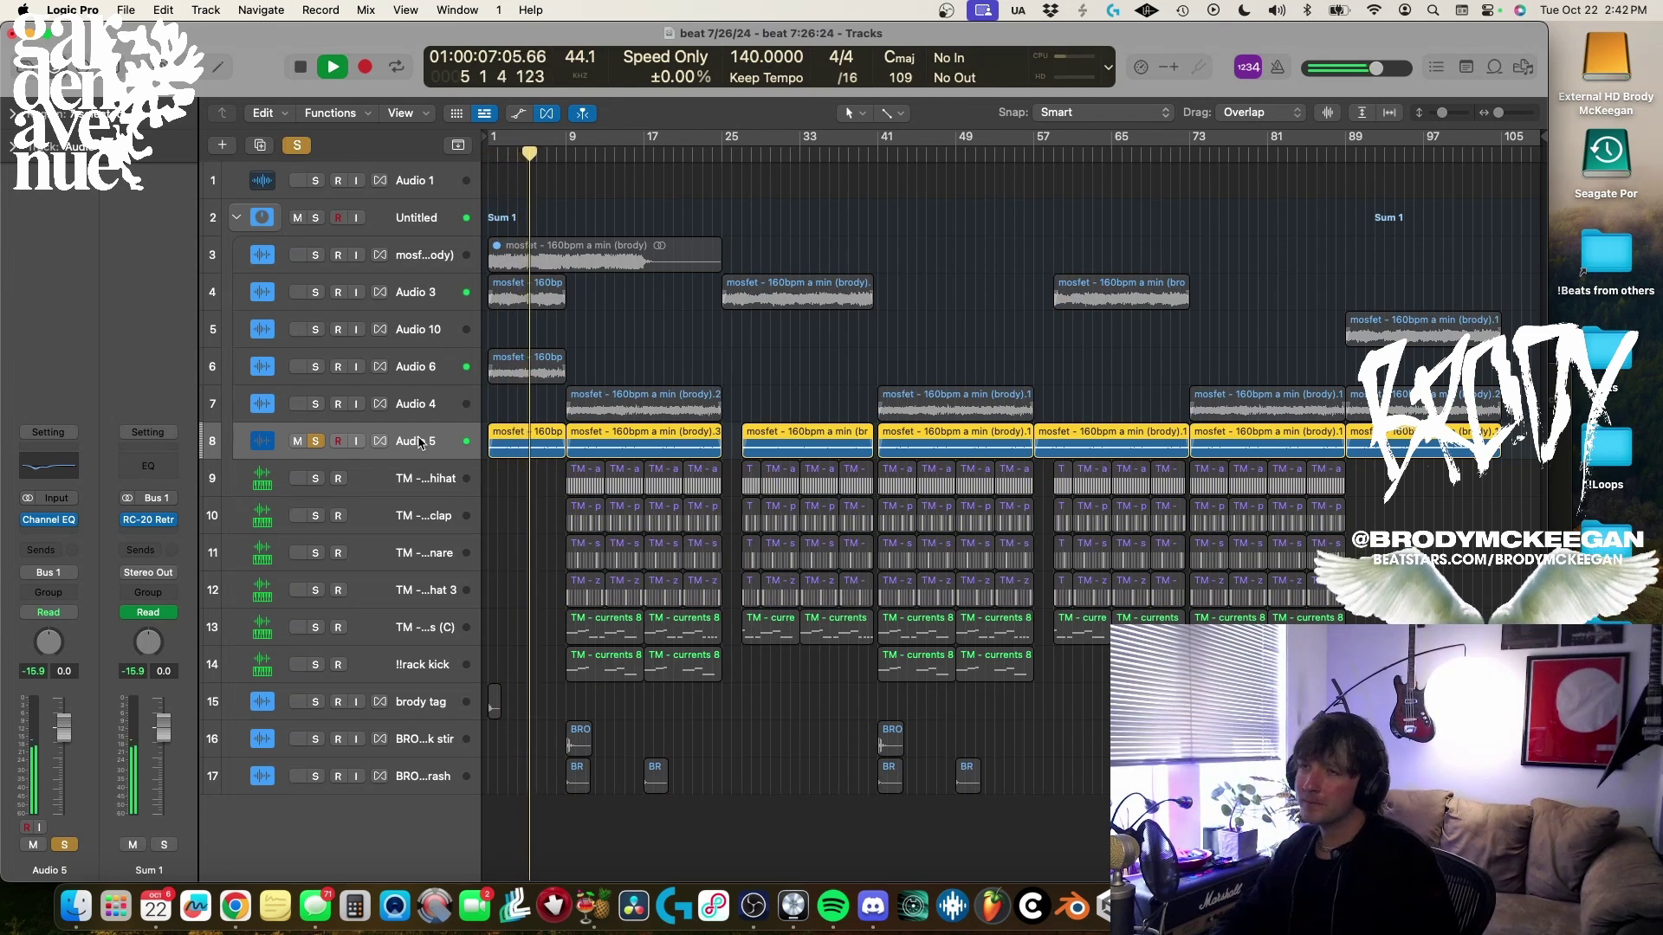
key(space)
key(Return)
key(s)
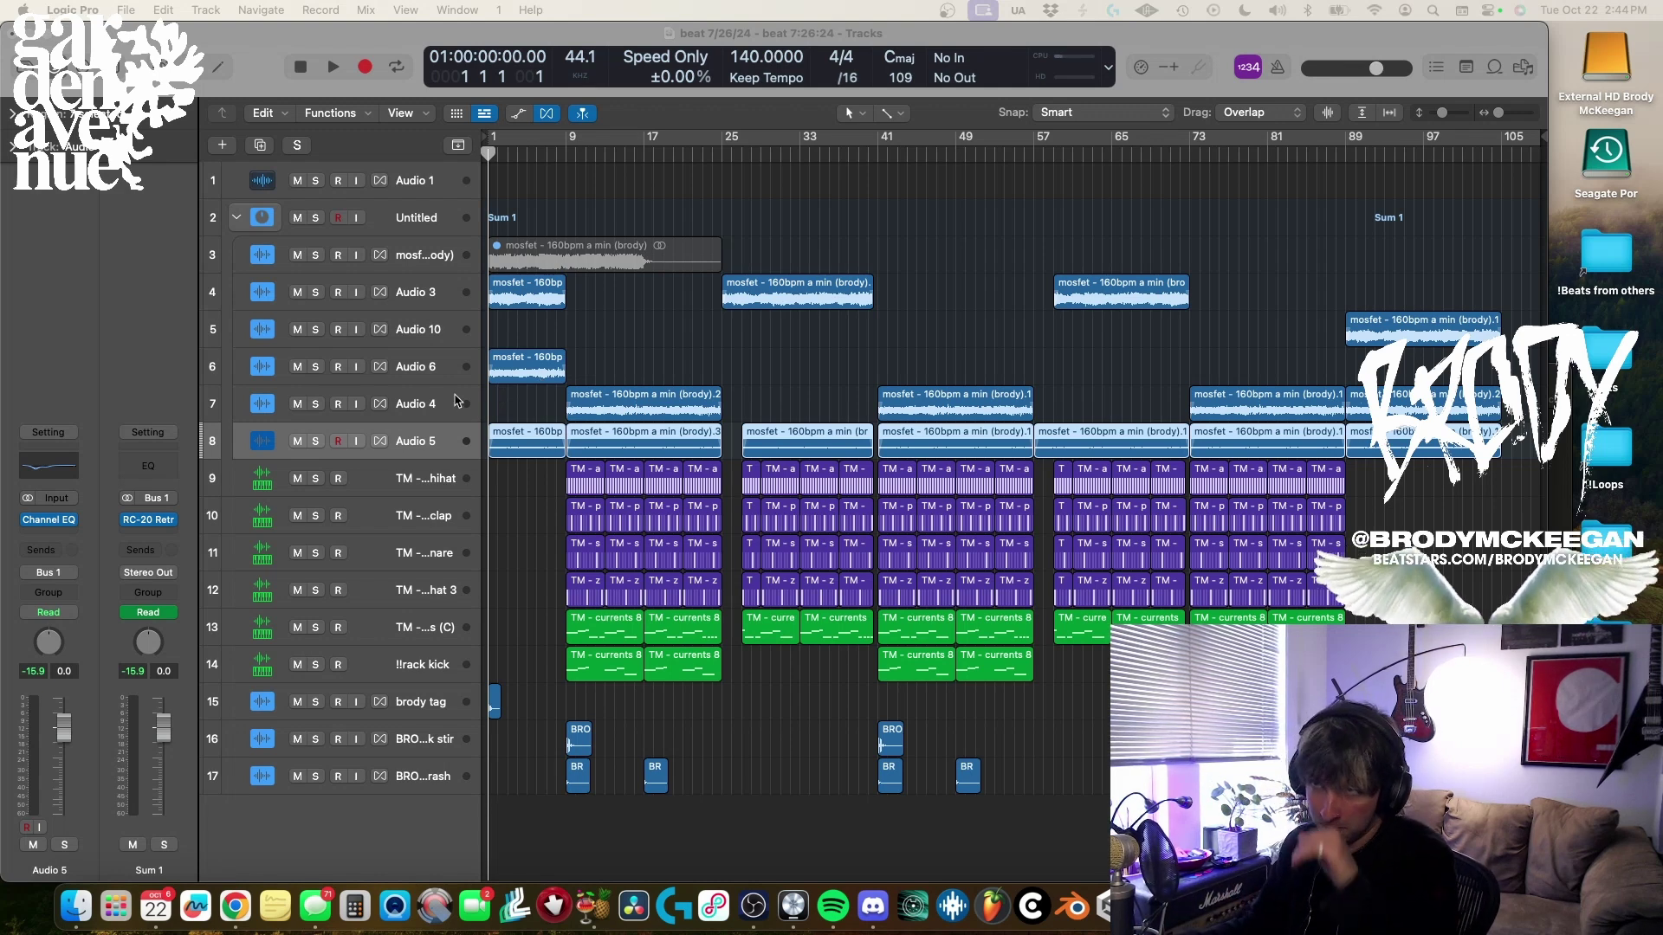
Solo Audio 4 and play it from bar 9, stopping around bar 13.
click(553, 246)
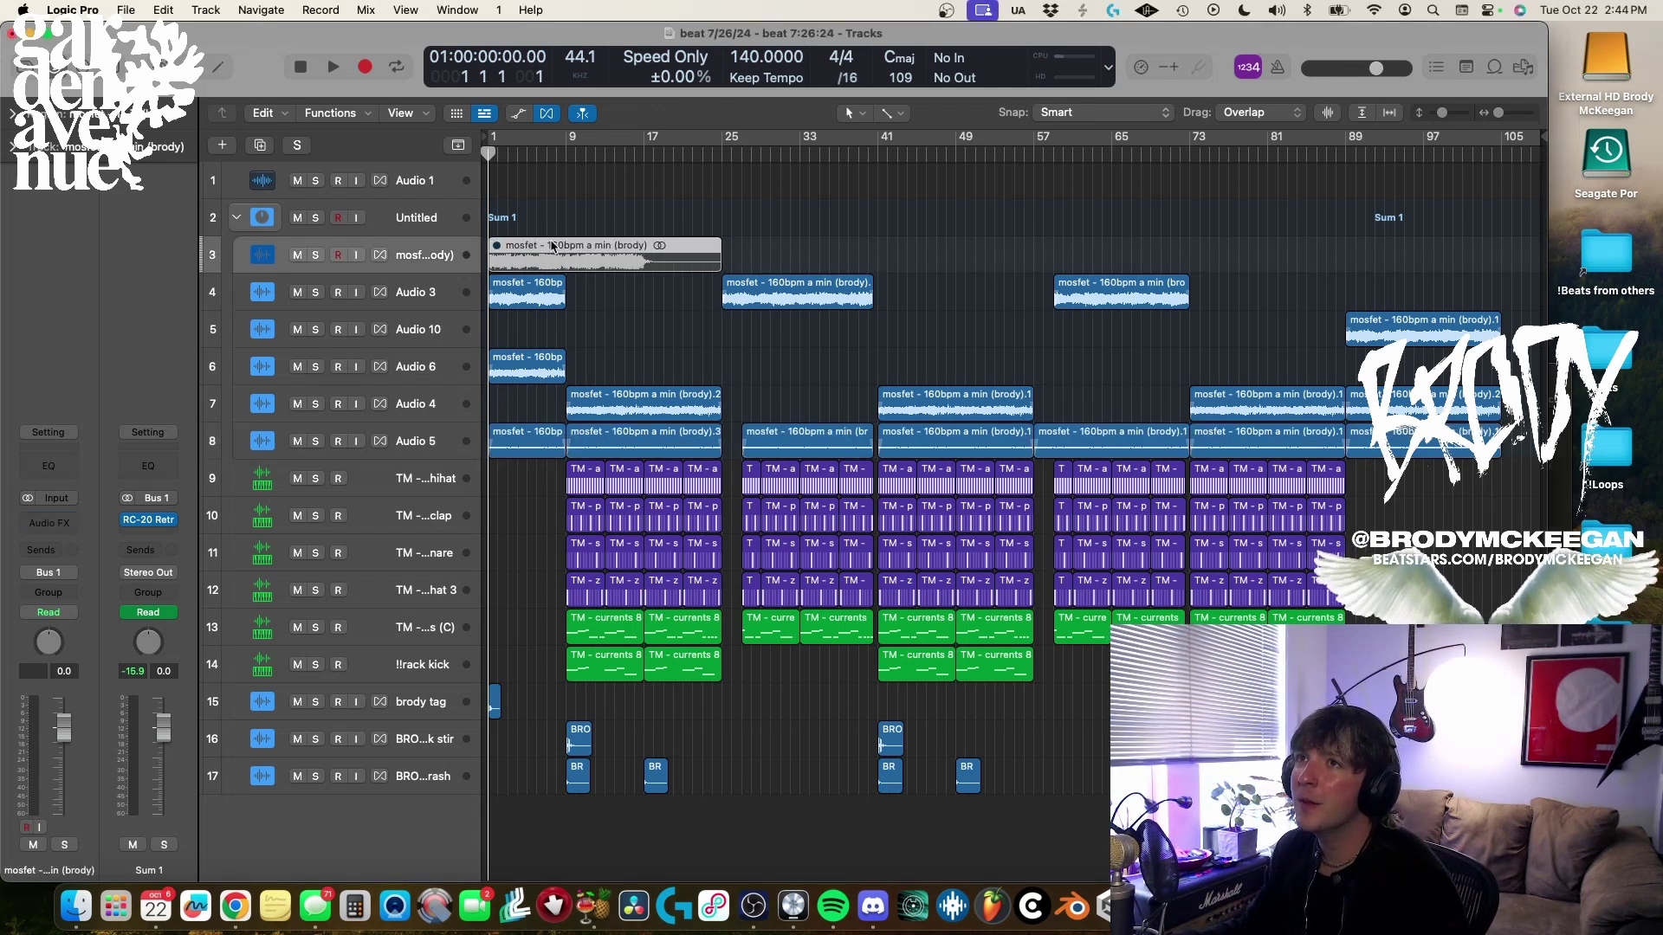
click(757, 258)
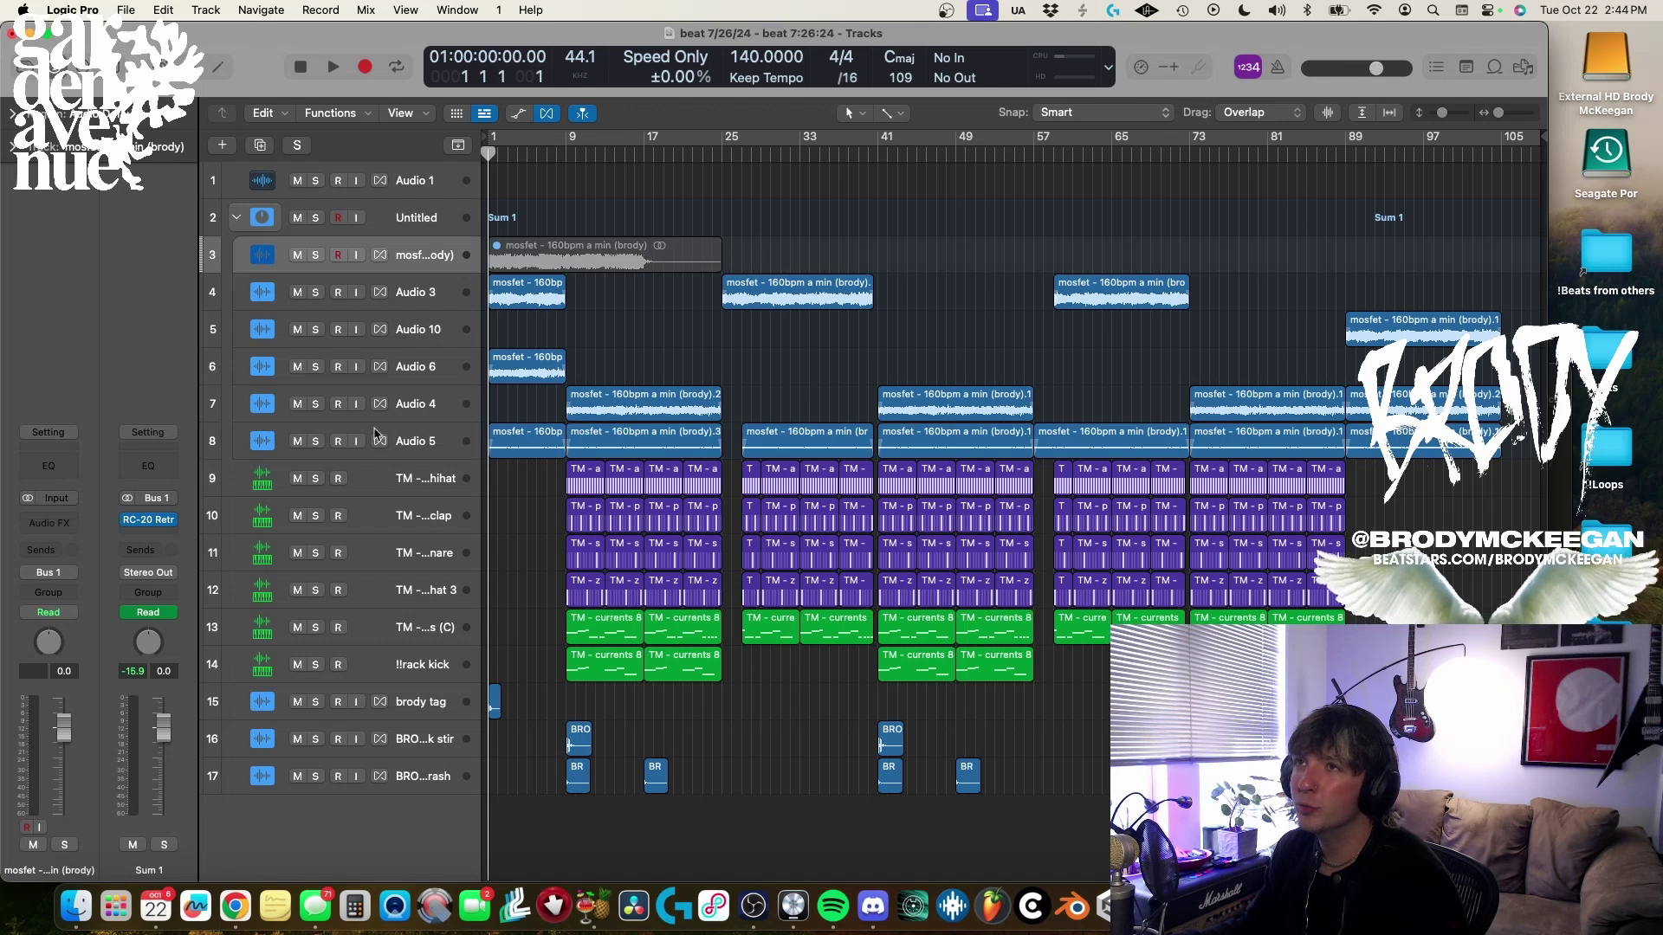
click(424, 413)
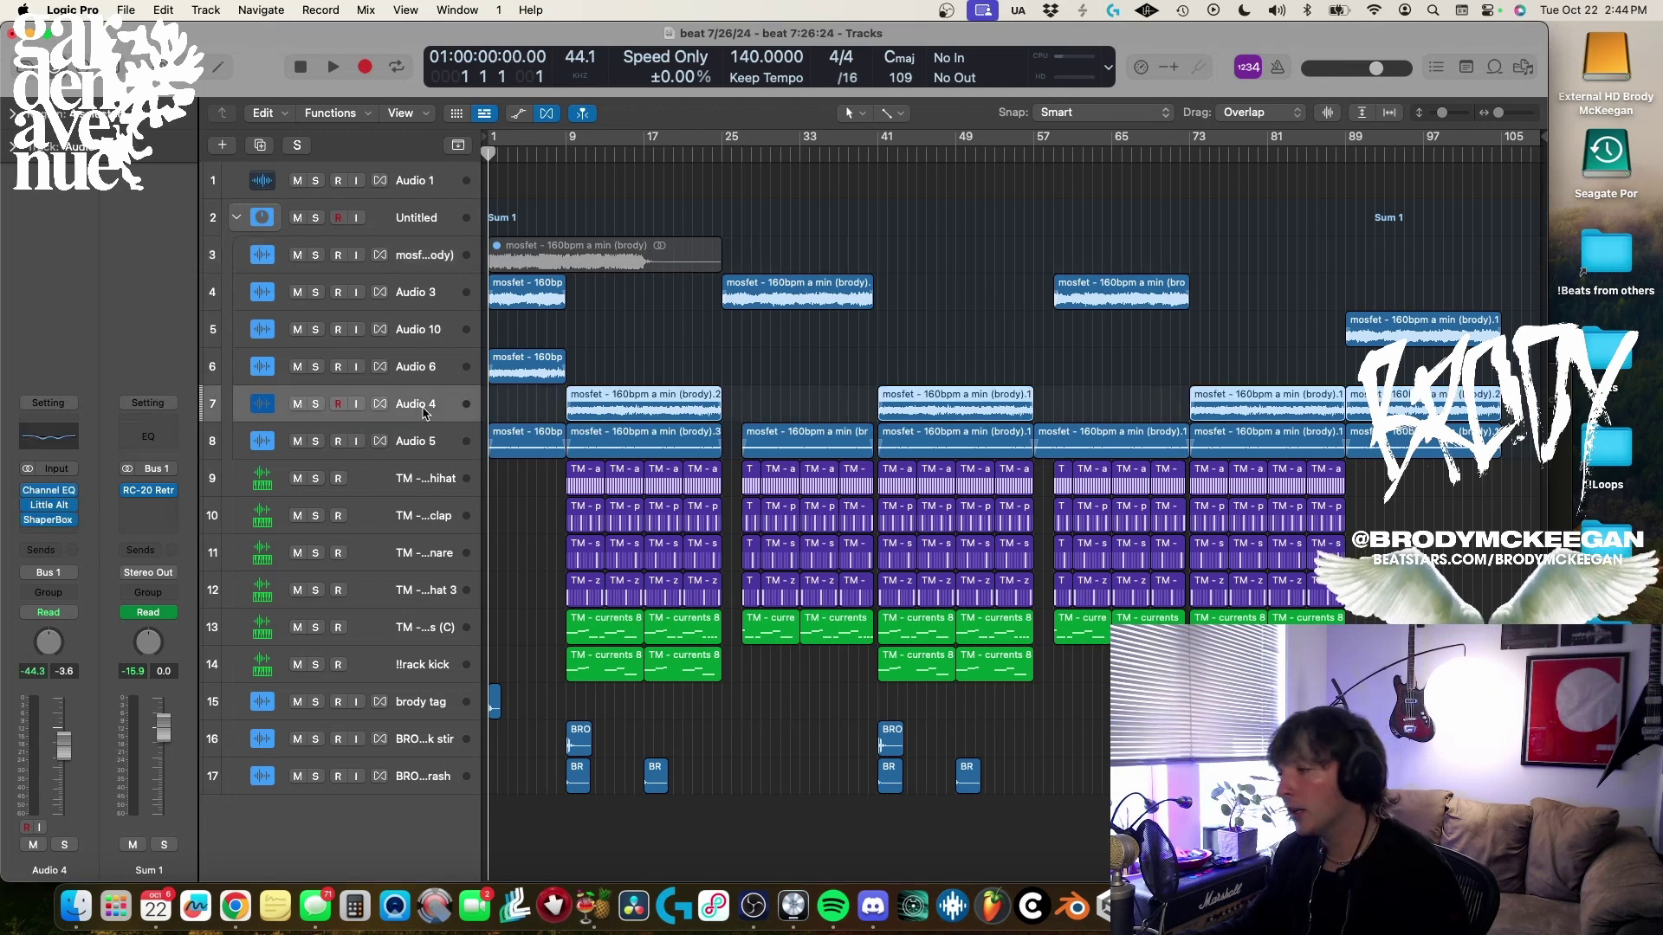
key(s)
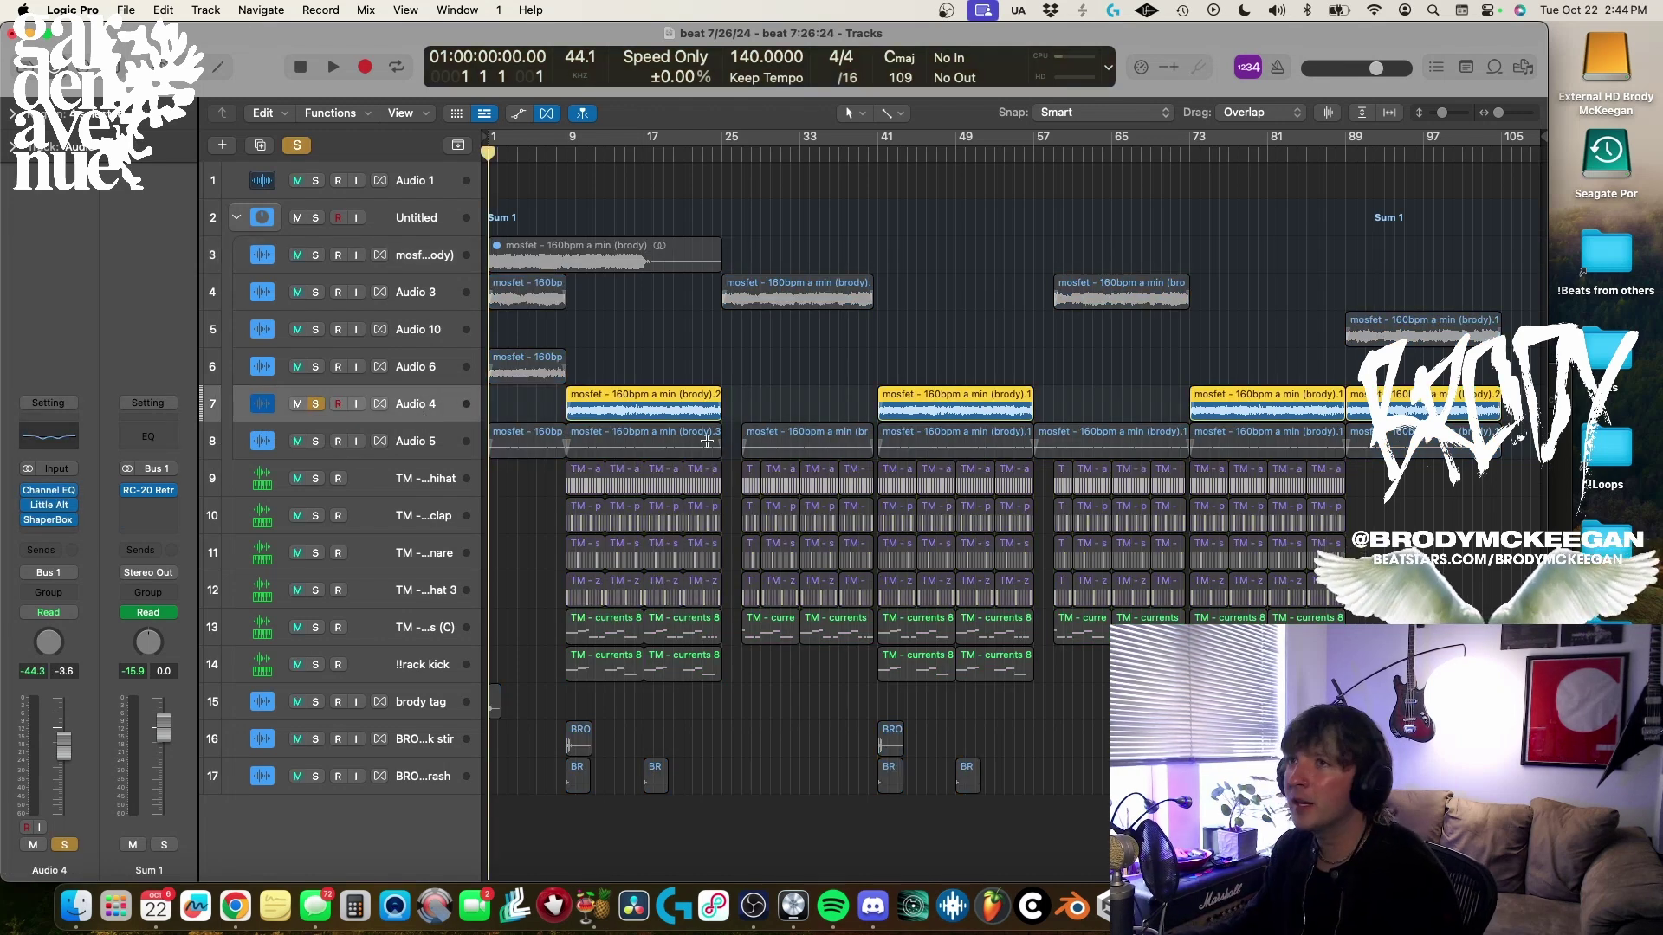
double_click(569, 154)
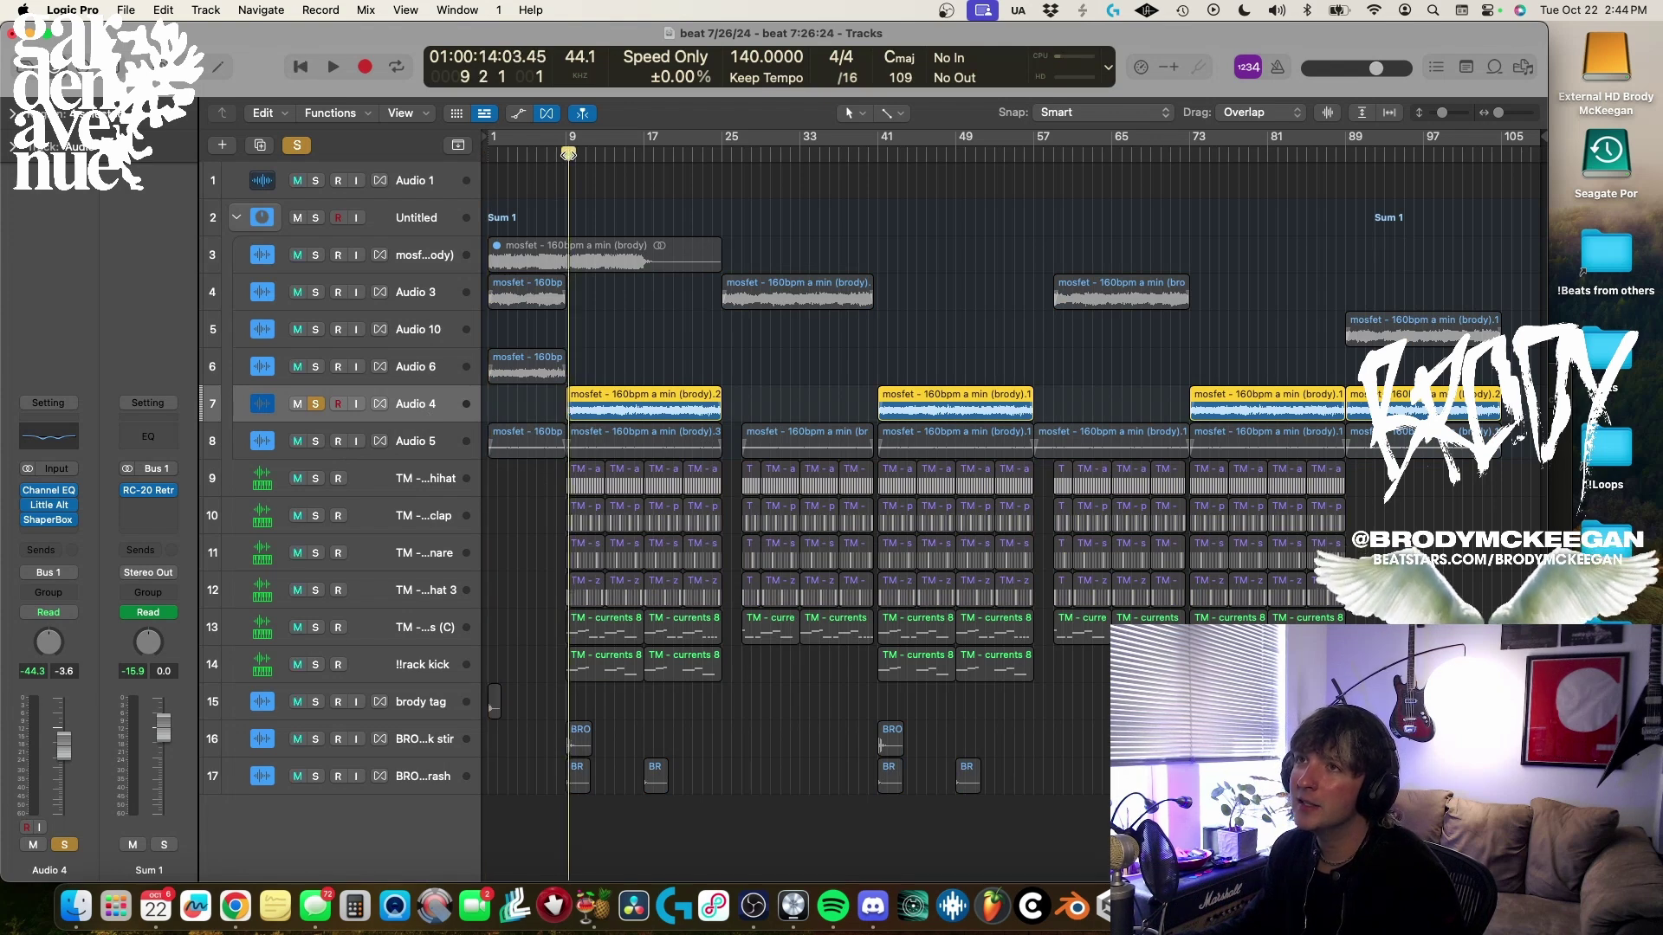
key(space)
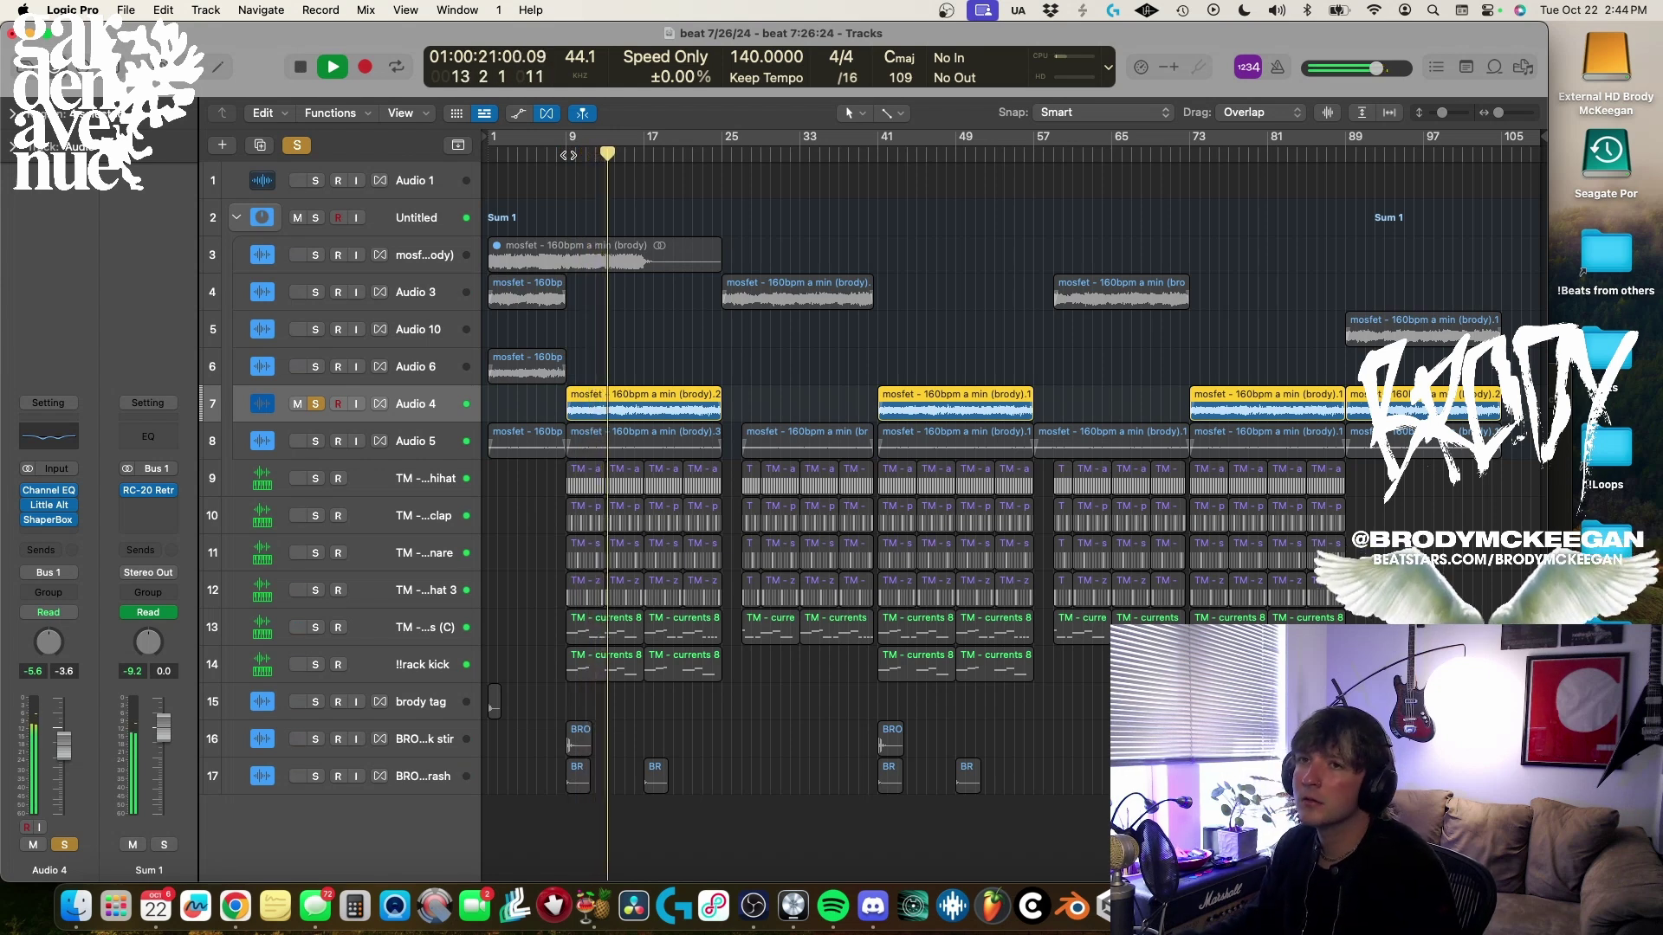
key(space)
click(531, 364)
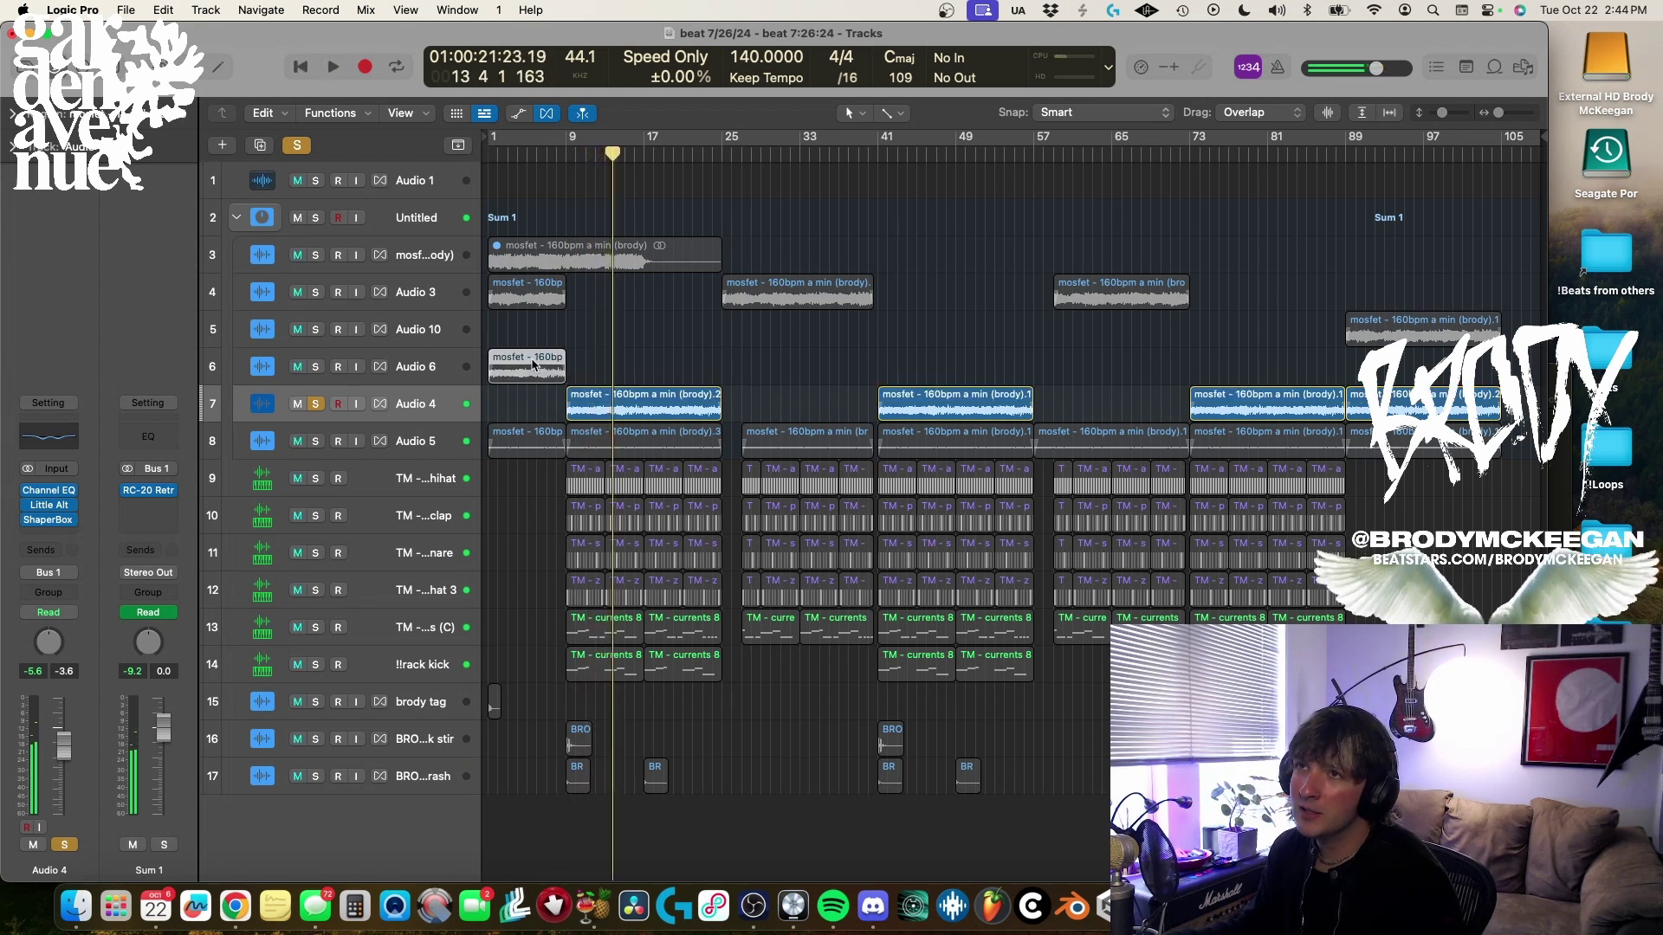
click(650, 361)
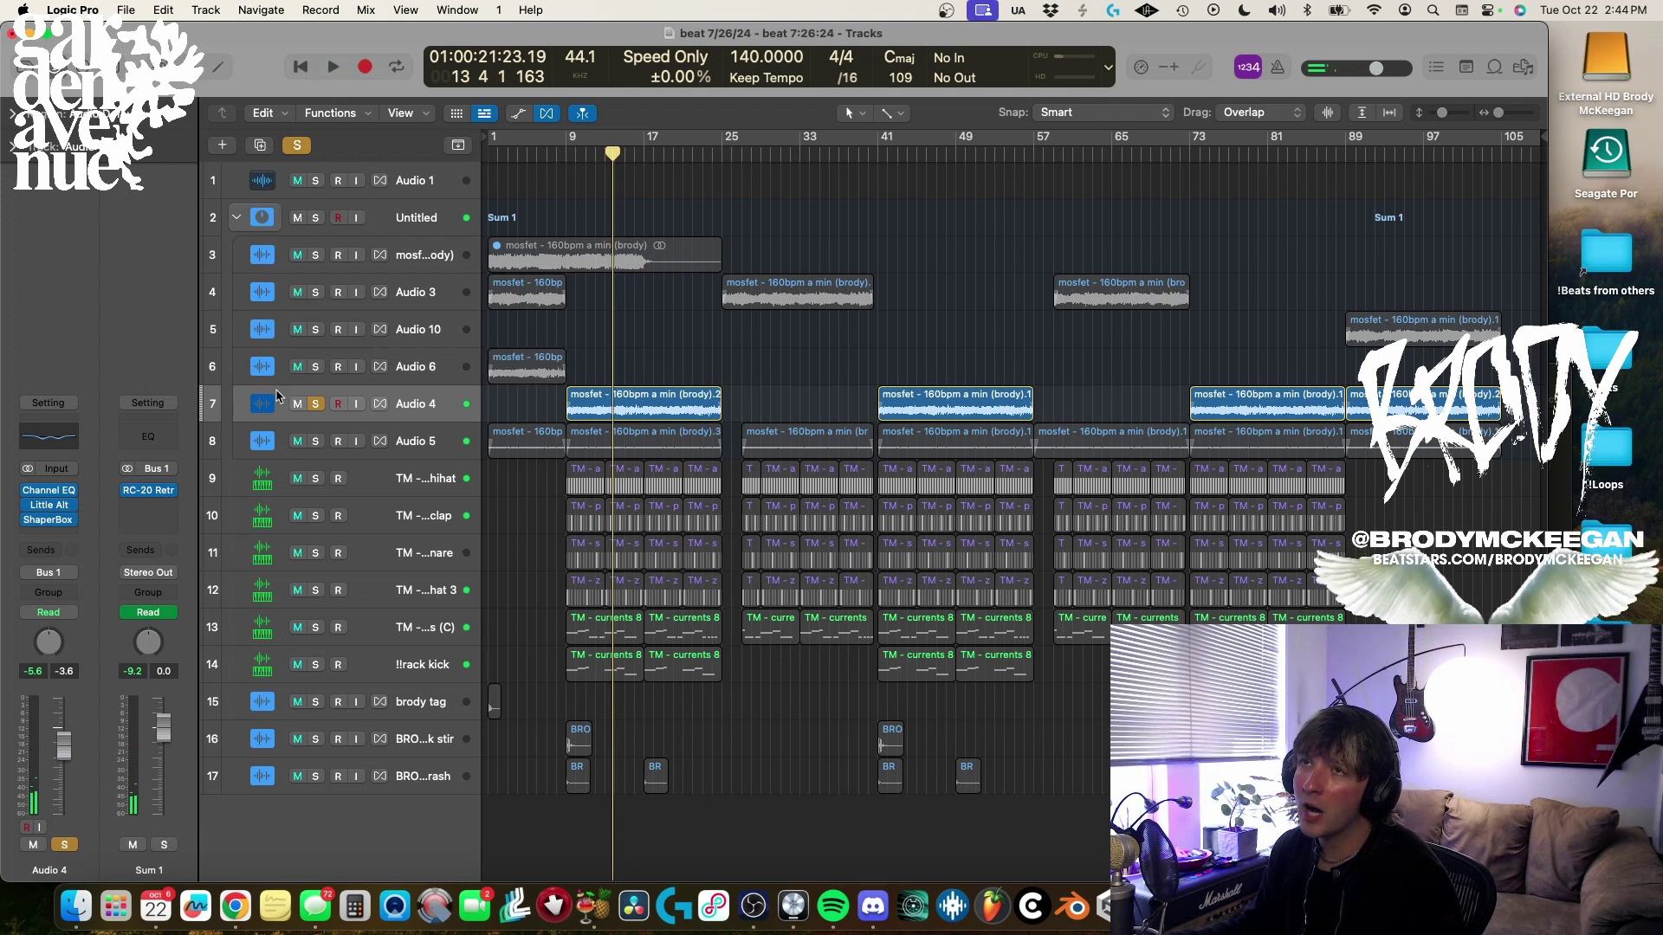
Play Audio 4 from bar 9 with its ShaperBox 2 window showing, then close it and unsolo Audio 4.
click(51, 521)
drag(937, 246, 1108, 201)
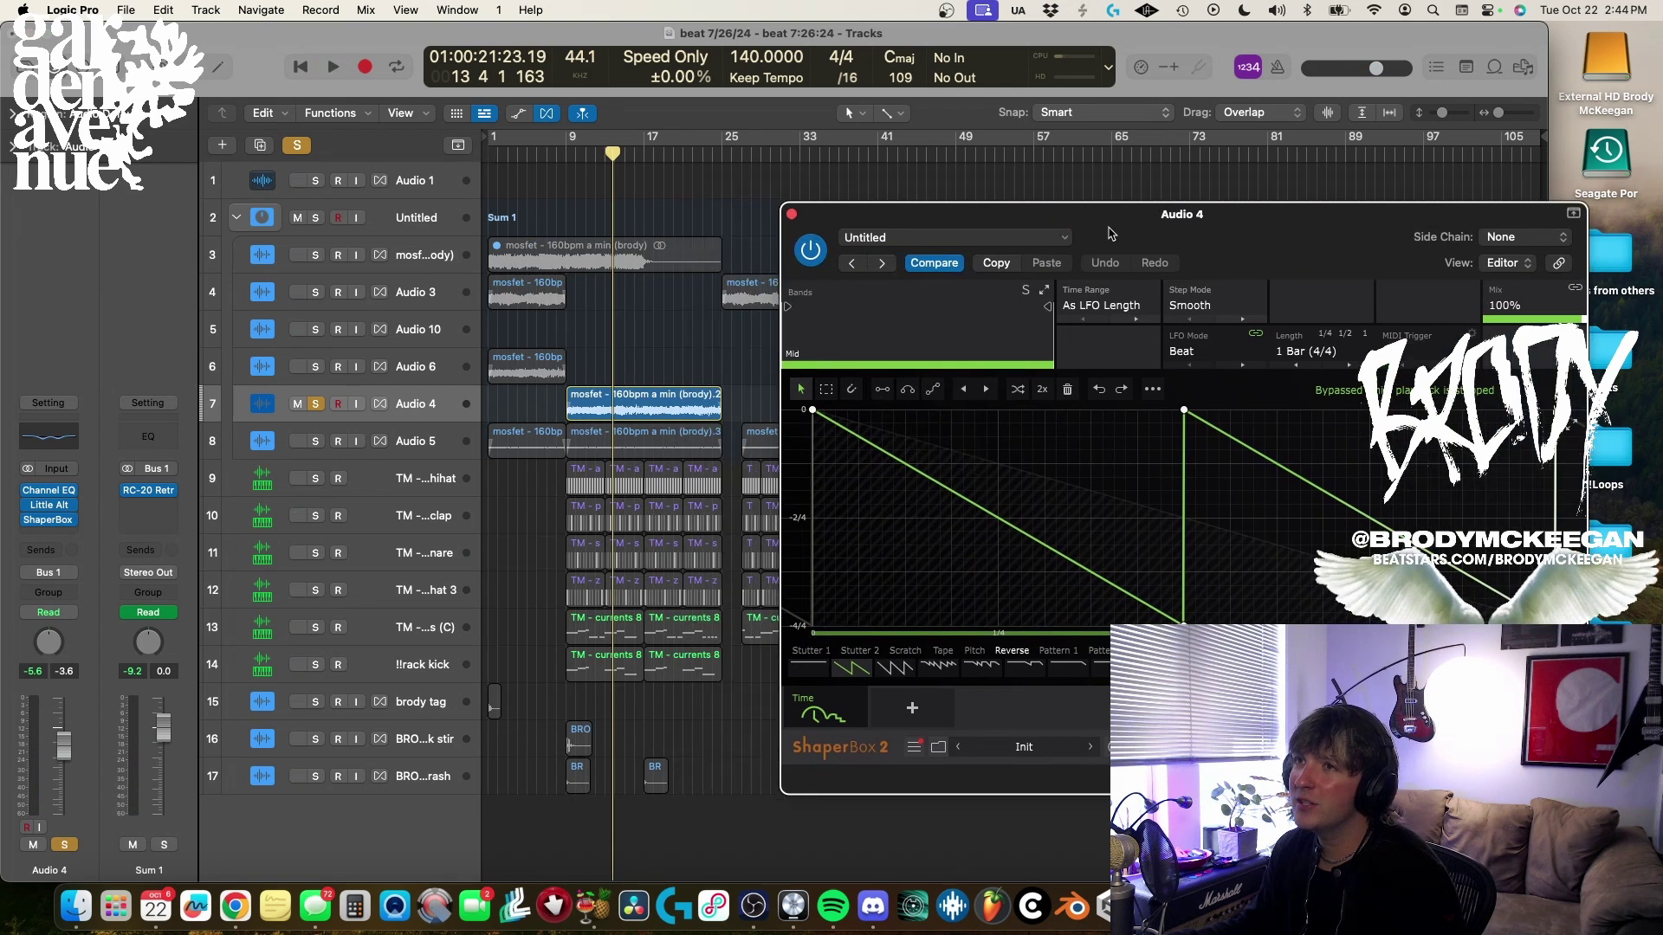
drag(600, 141, 650, 141)
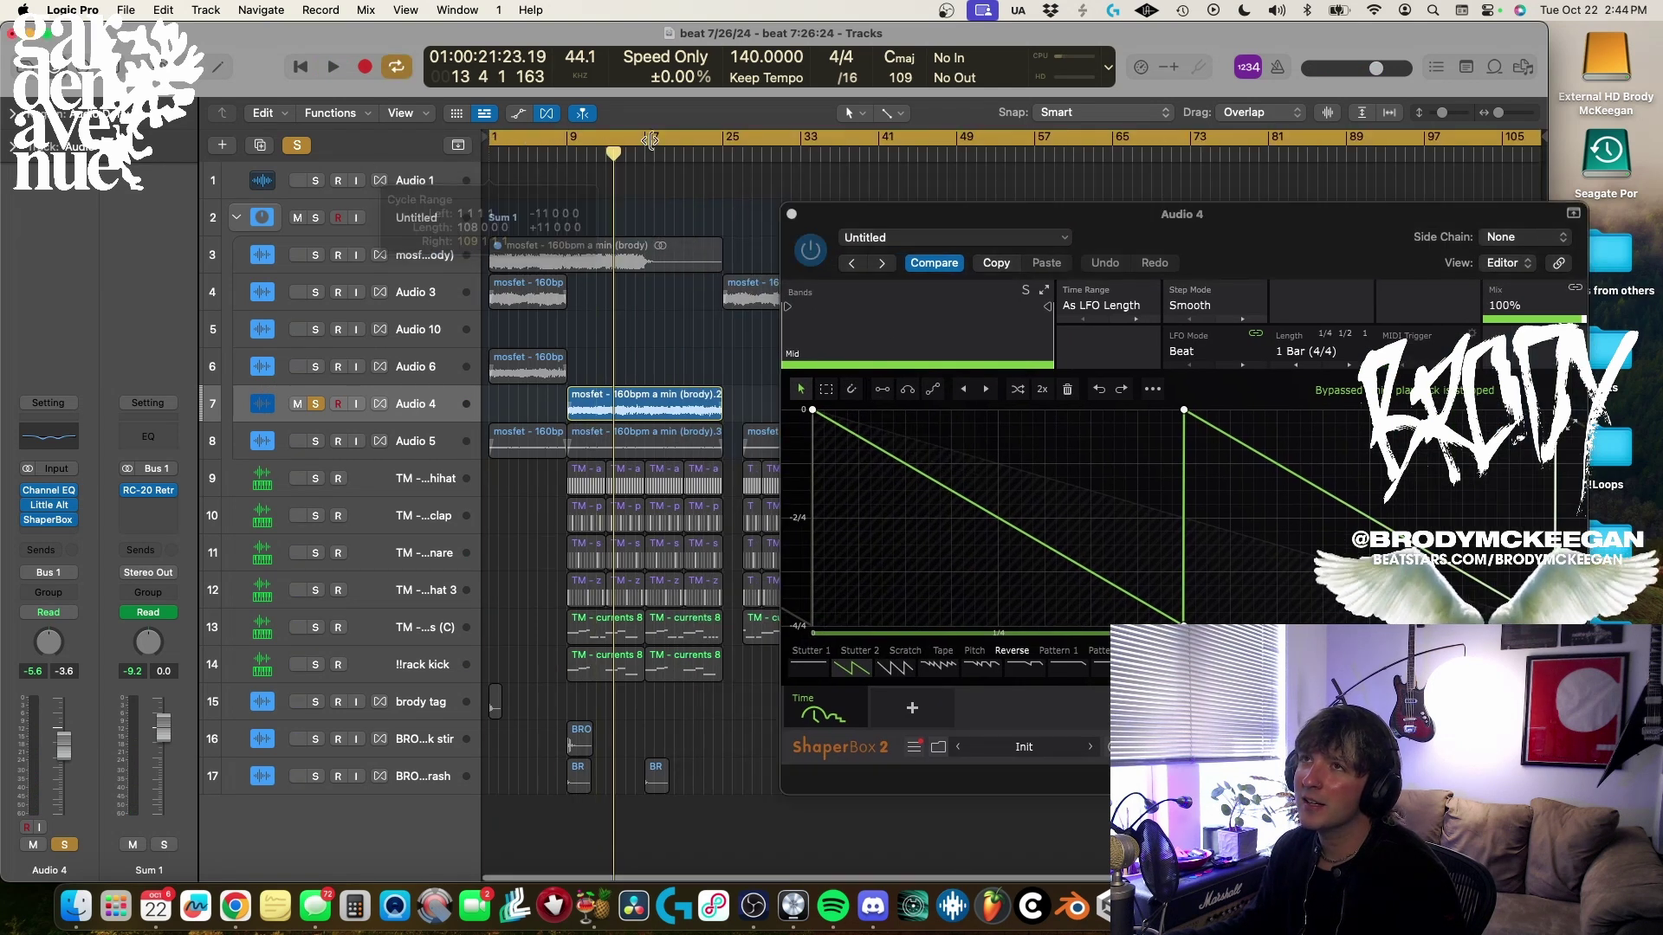
click(651, 141)
click(568, 154)
key(space)
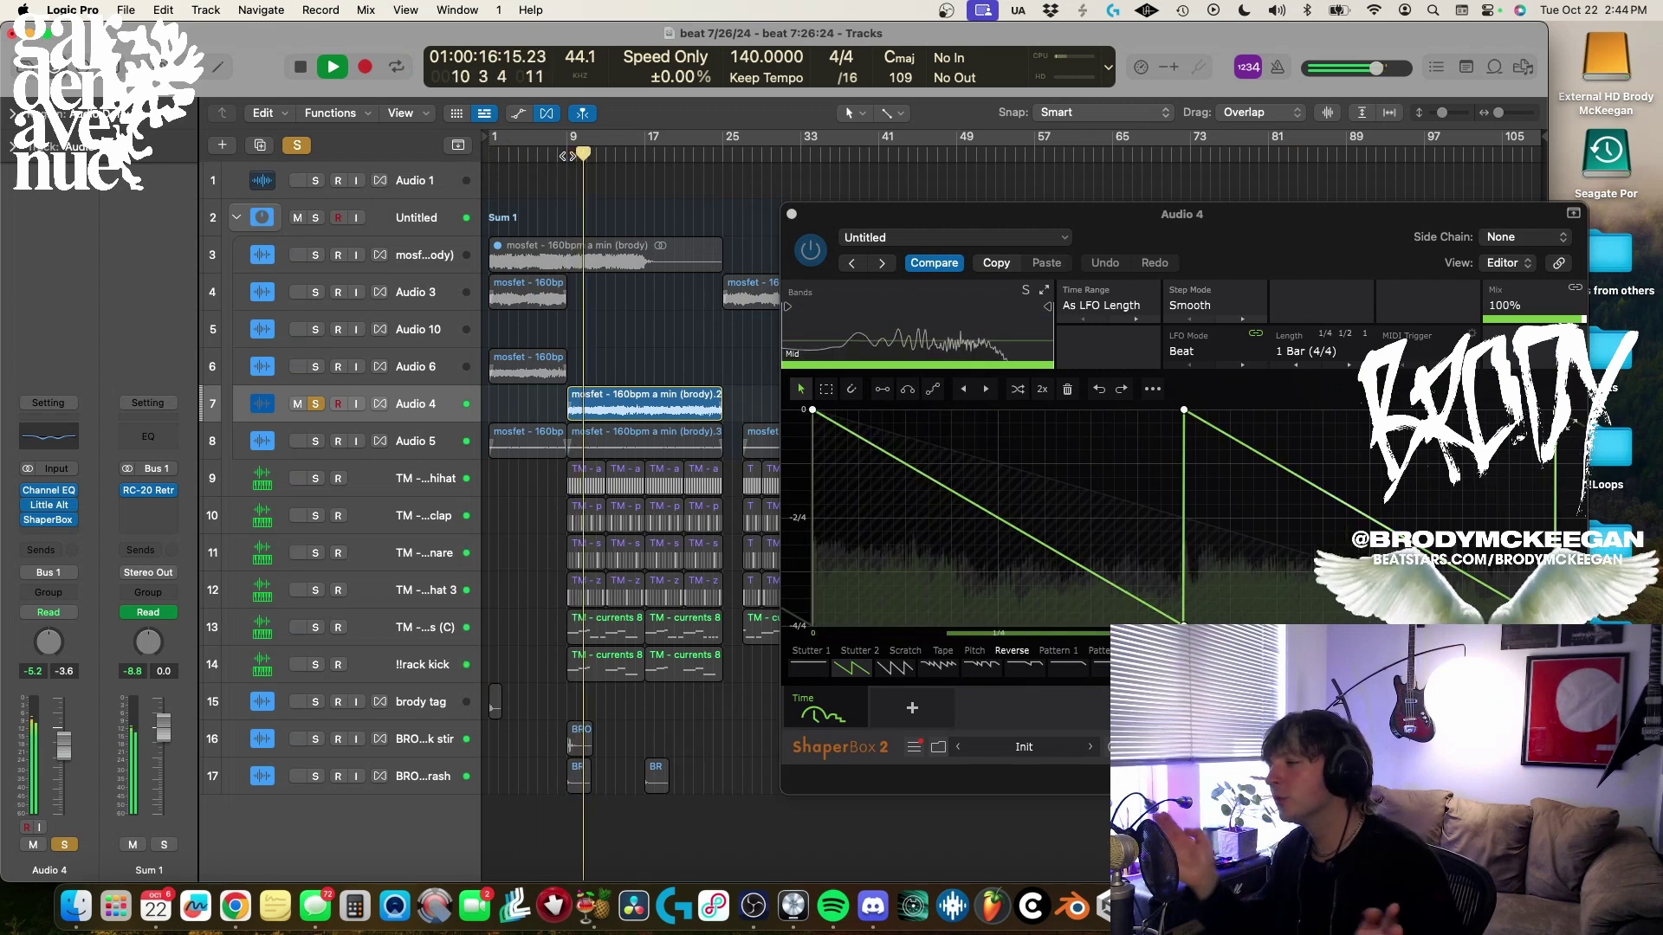
key(space)
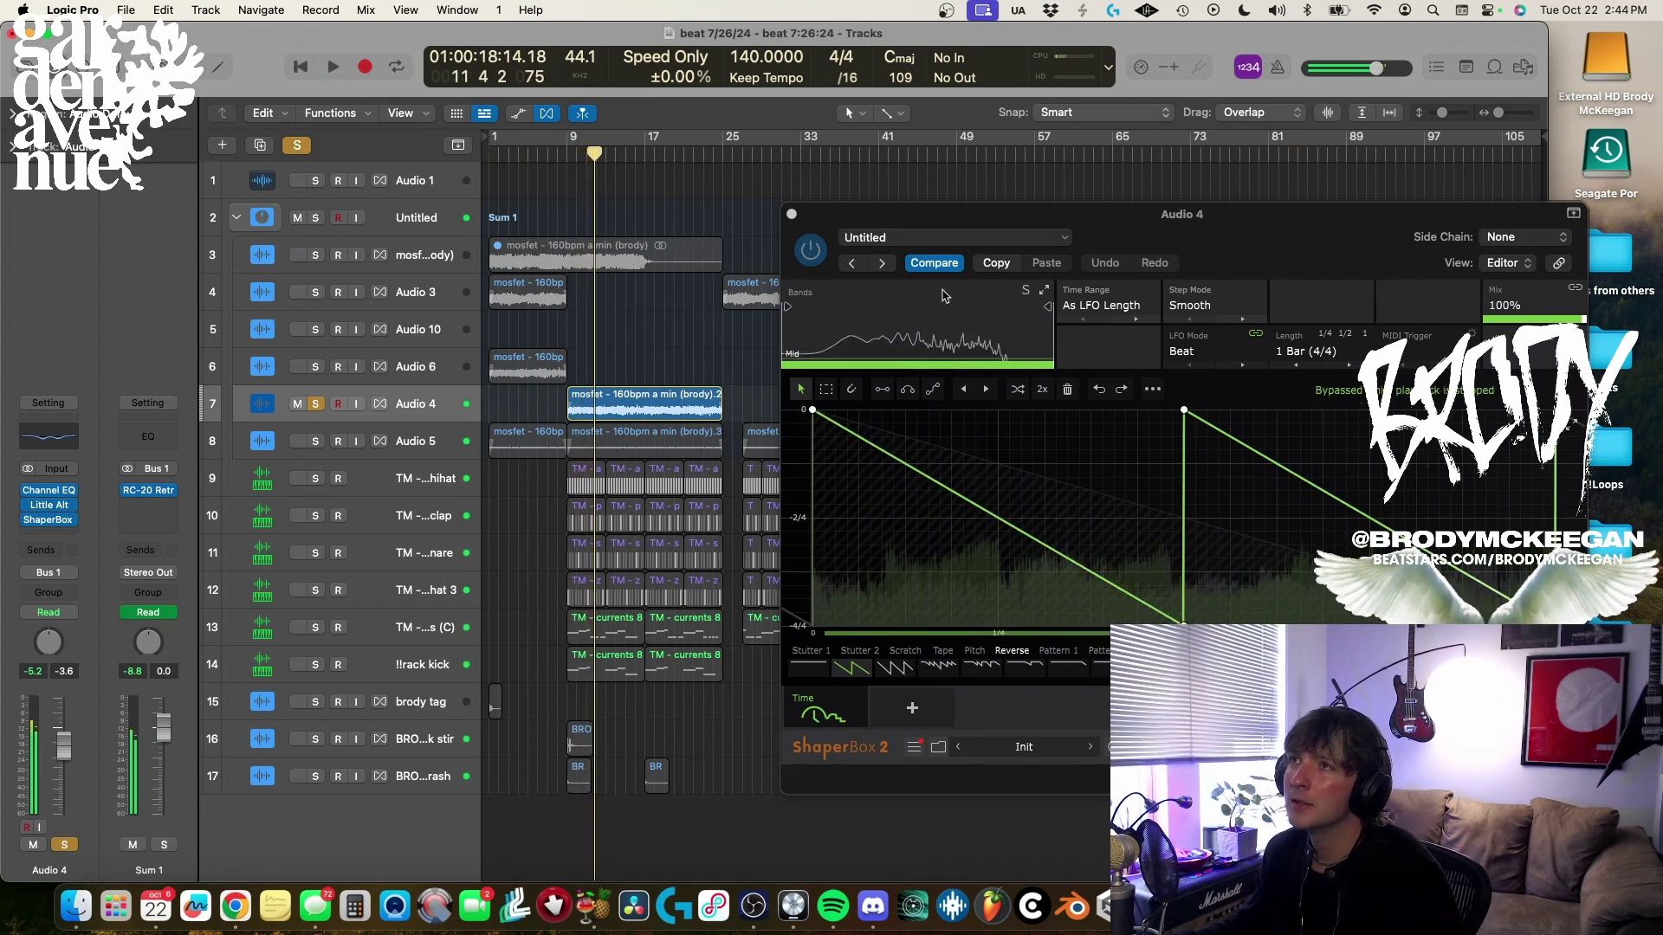
click(792, 214)
click(297, 144)
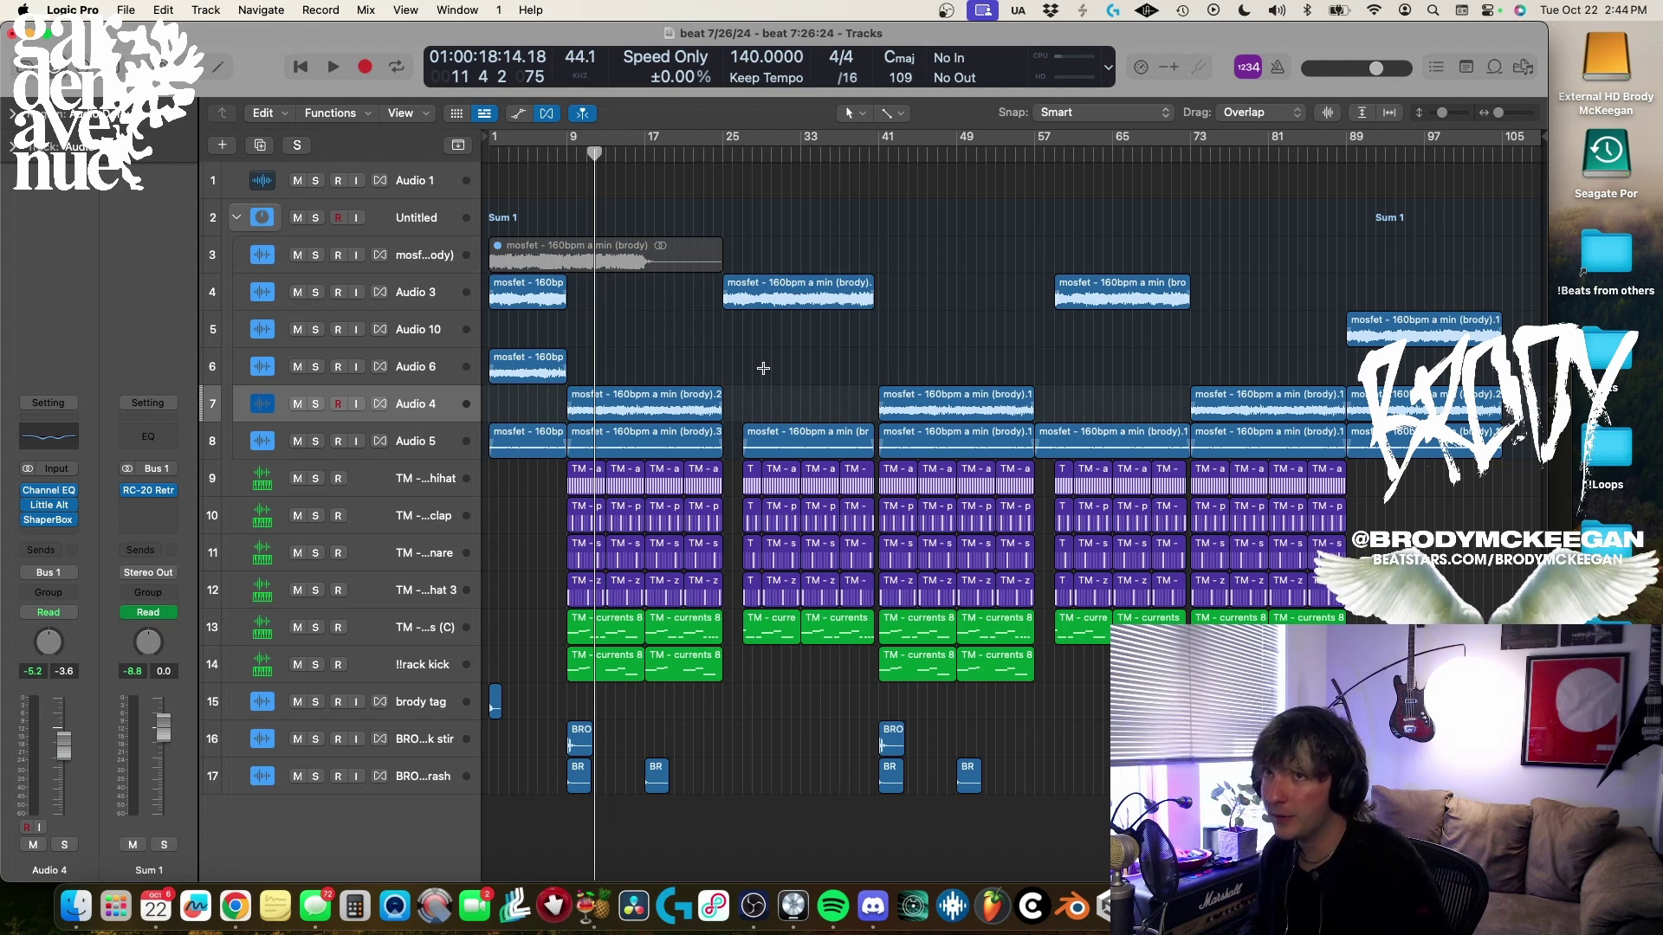
Play the full unsoloed beat from the start twice, skipping ahead to around bar 8.
key(Return)
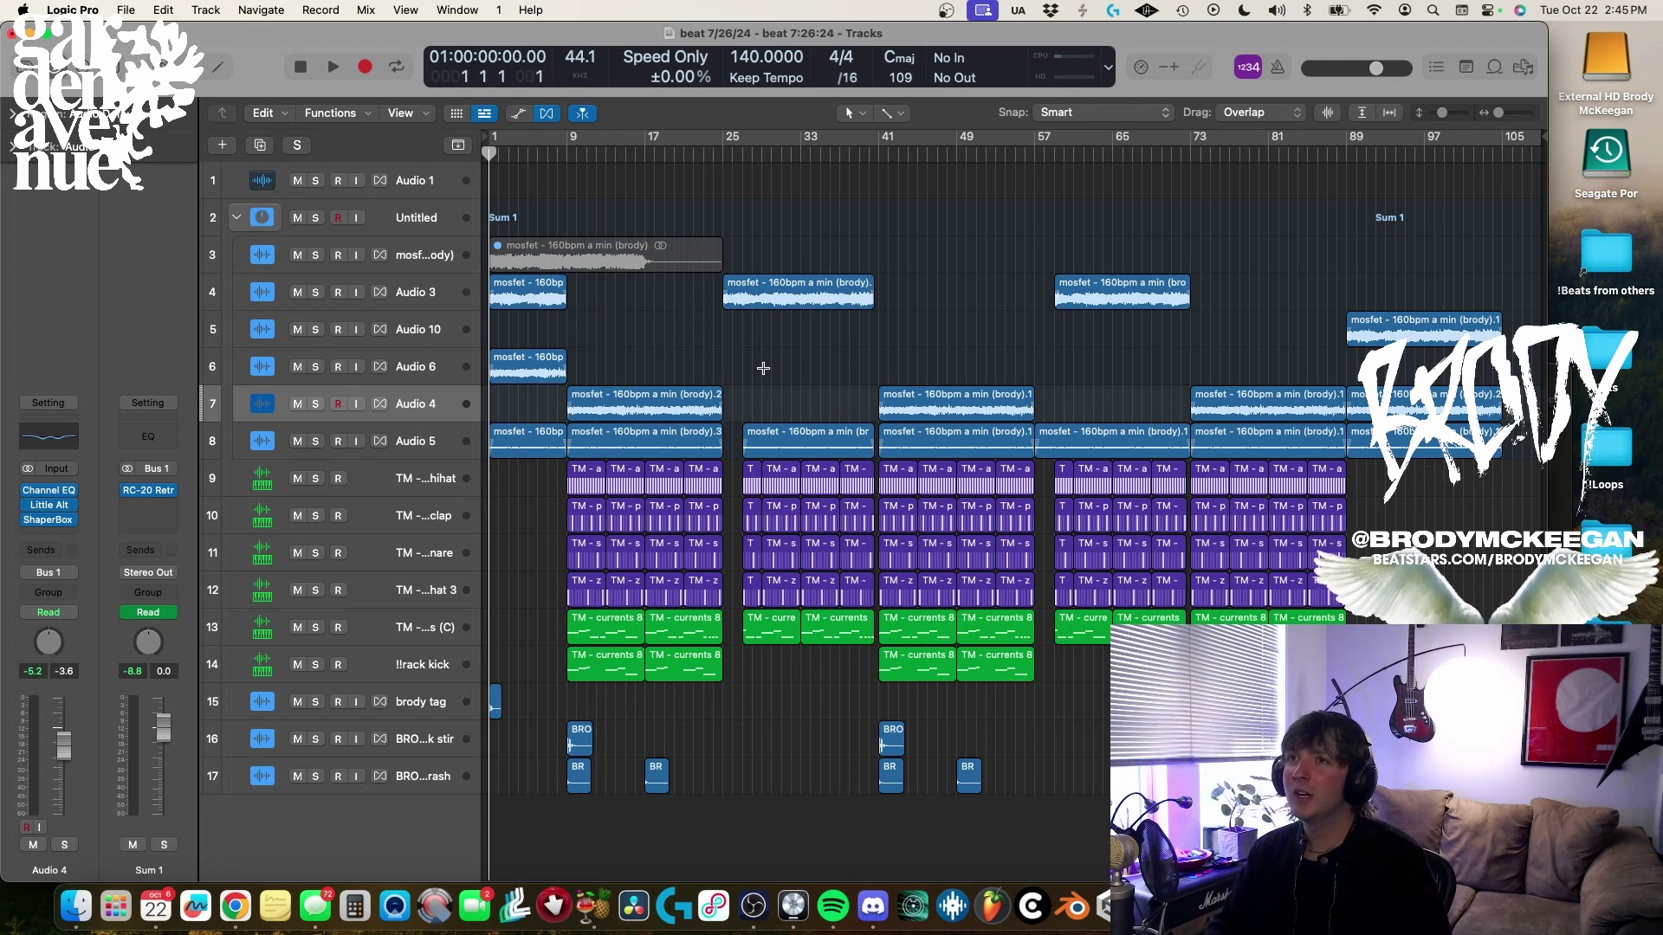
key(space)
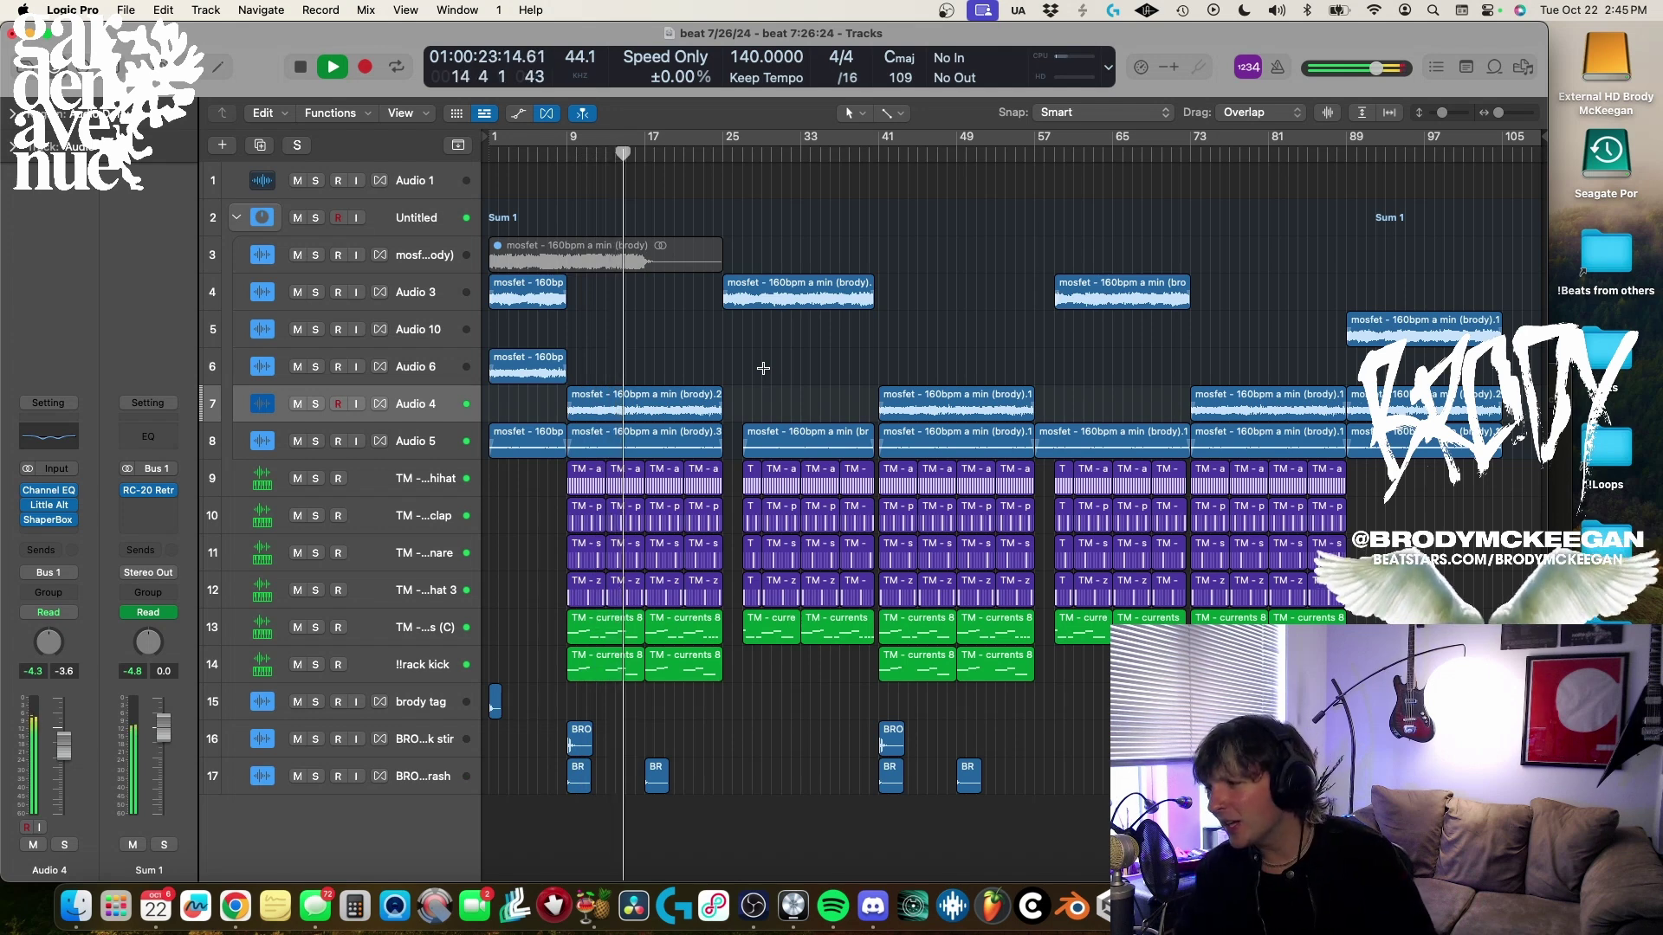
key(space)
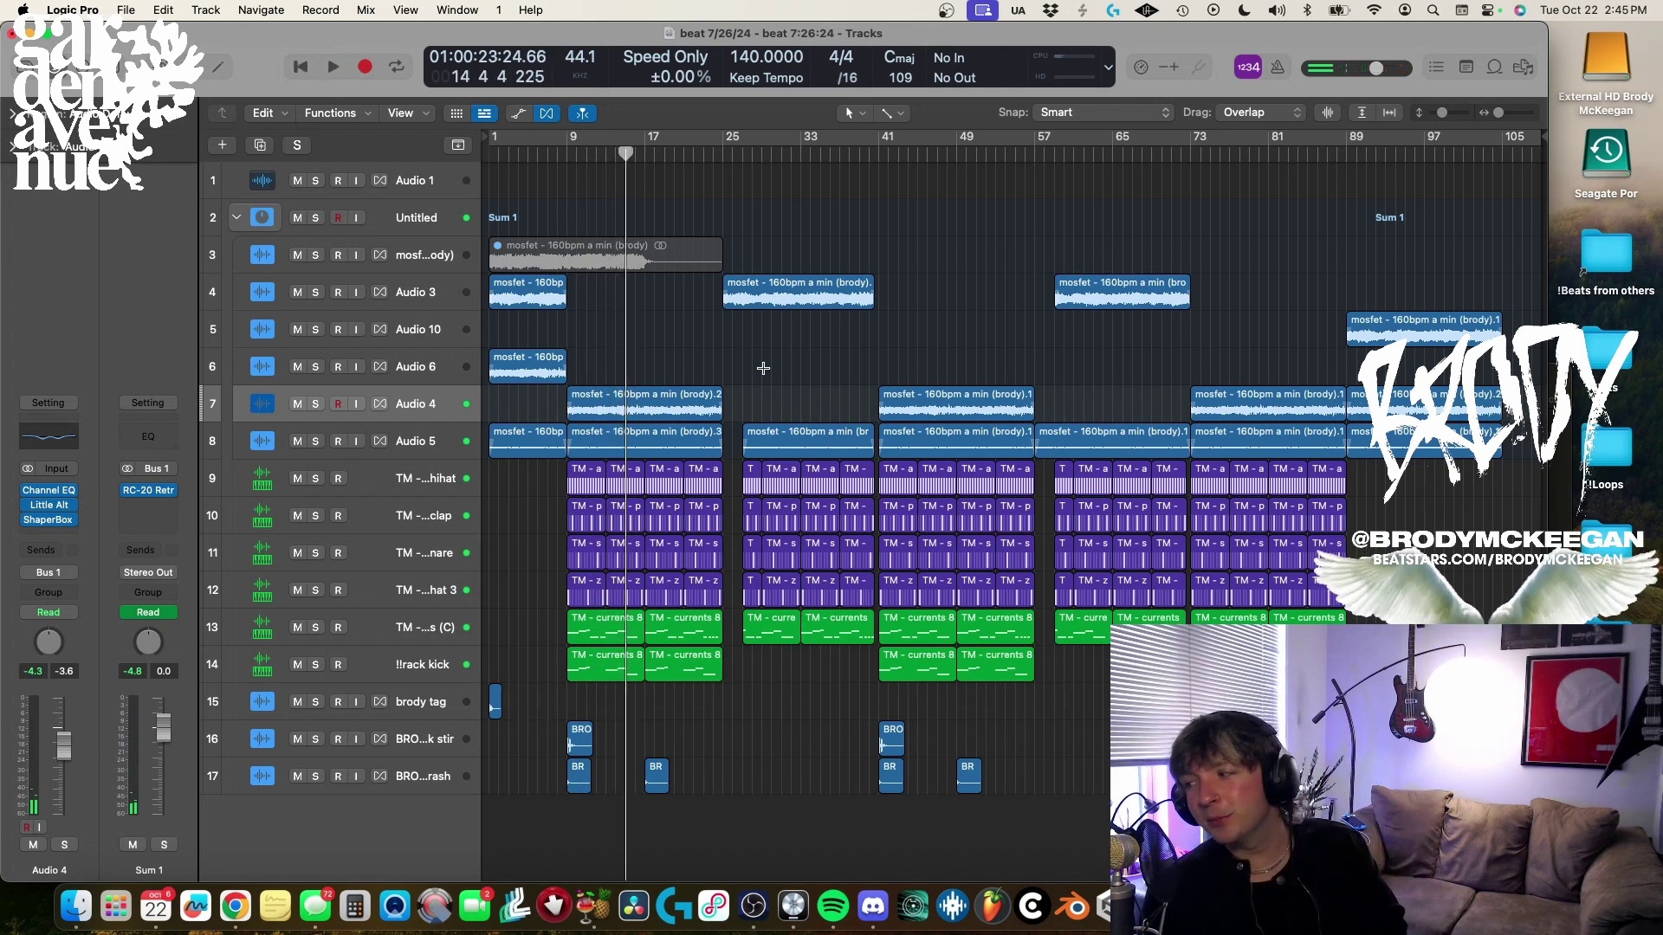
key(Return)
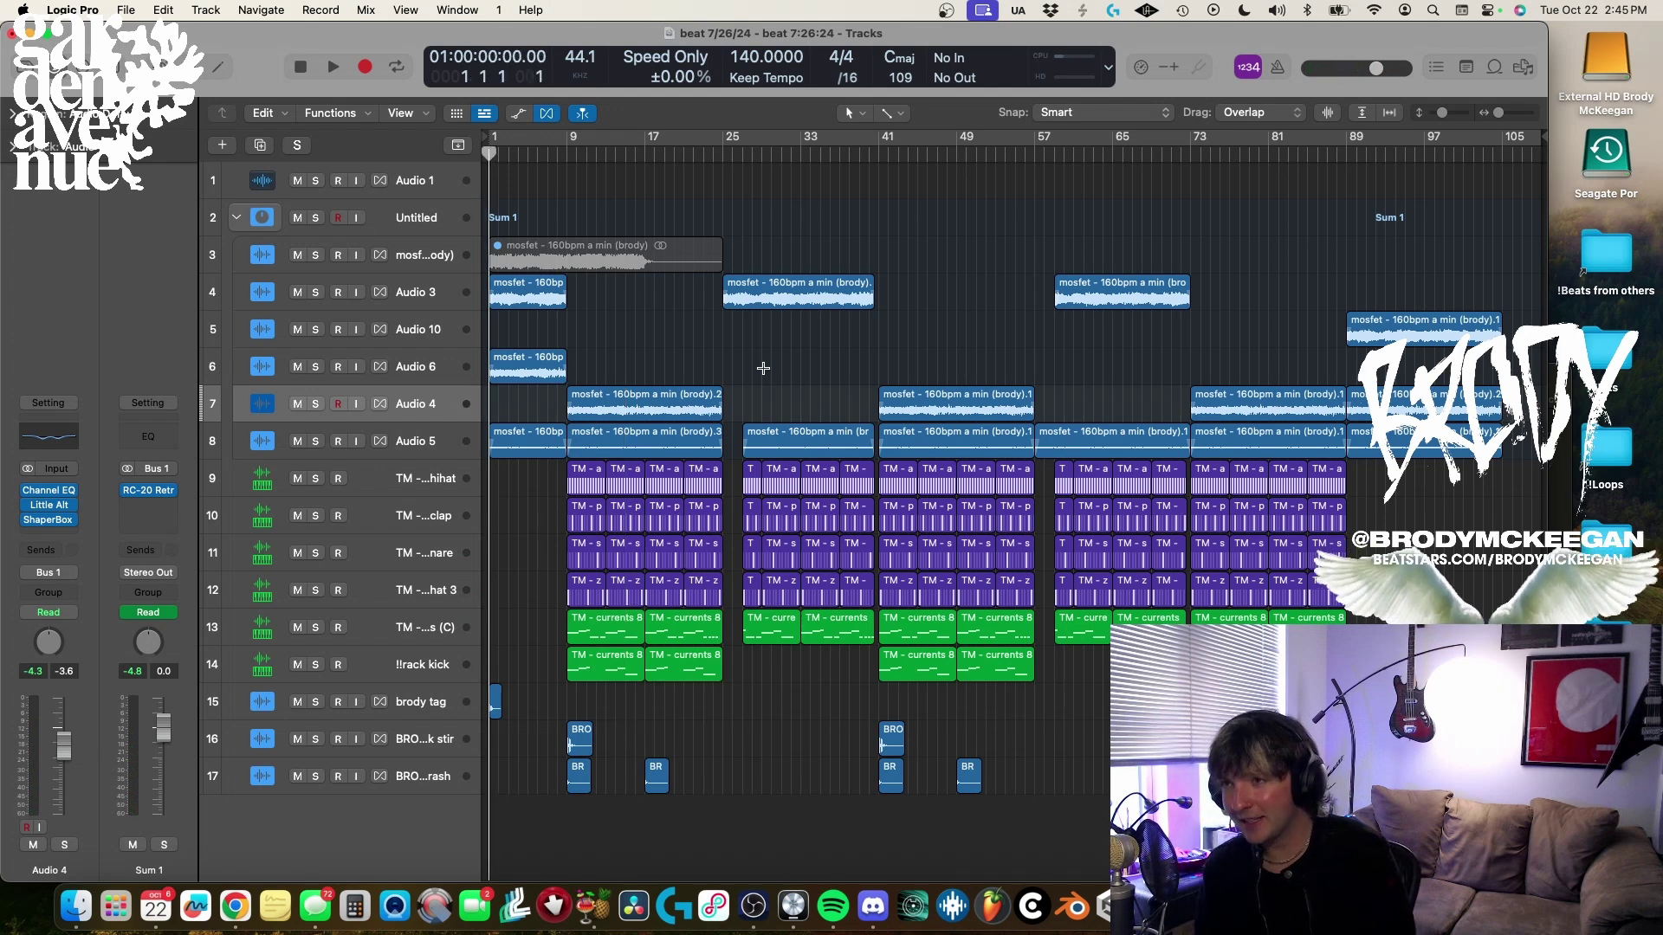
key(space)
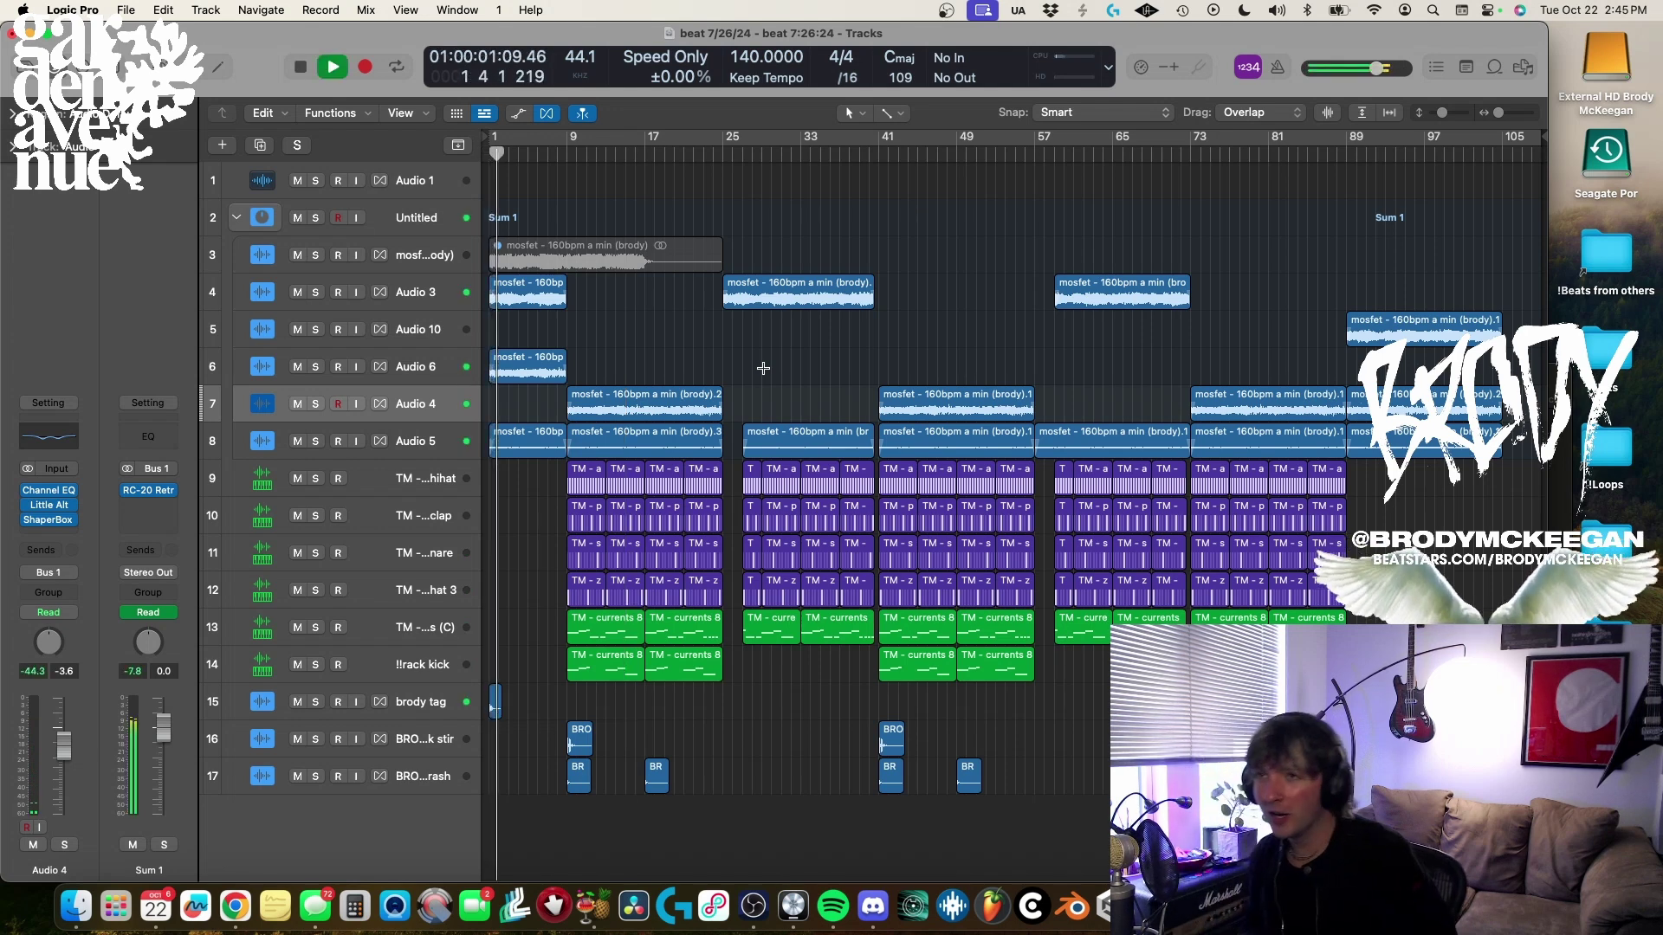
click(556, 156)
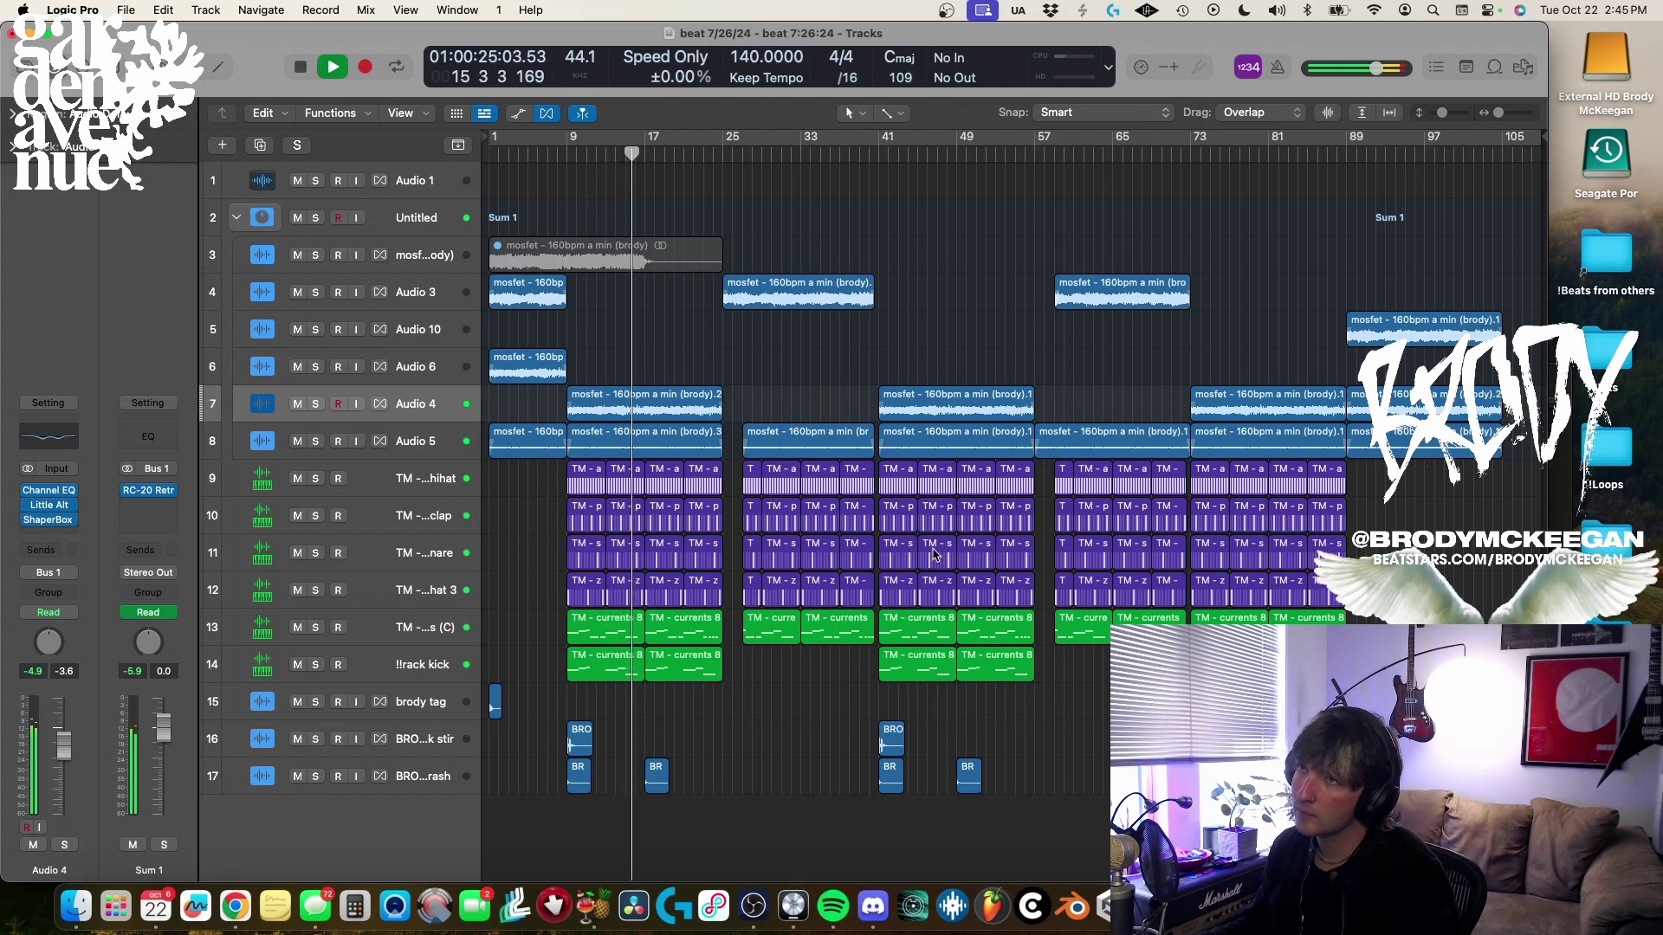
Solo and play the TM - sharp hihat regions, join them with Cmd+J, then unsolo the track.
key(super+Down)
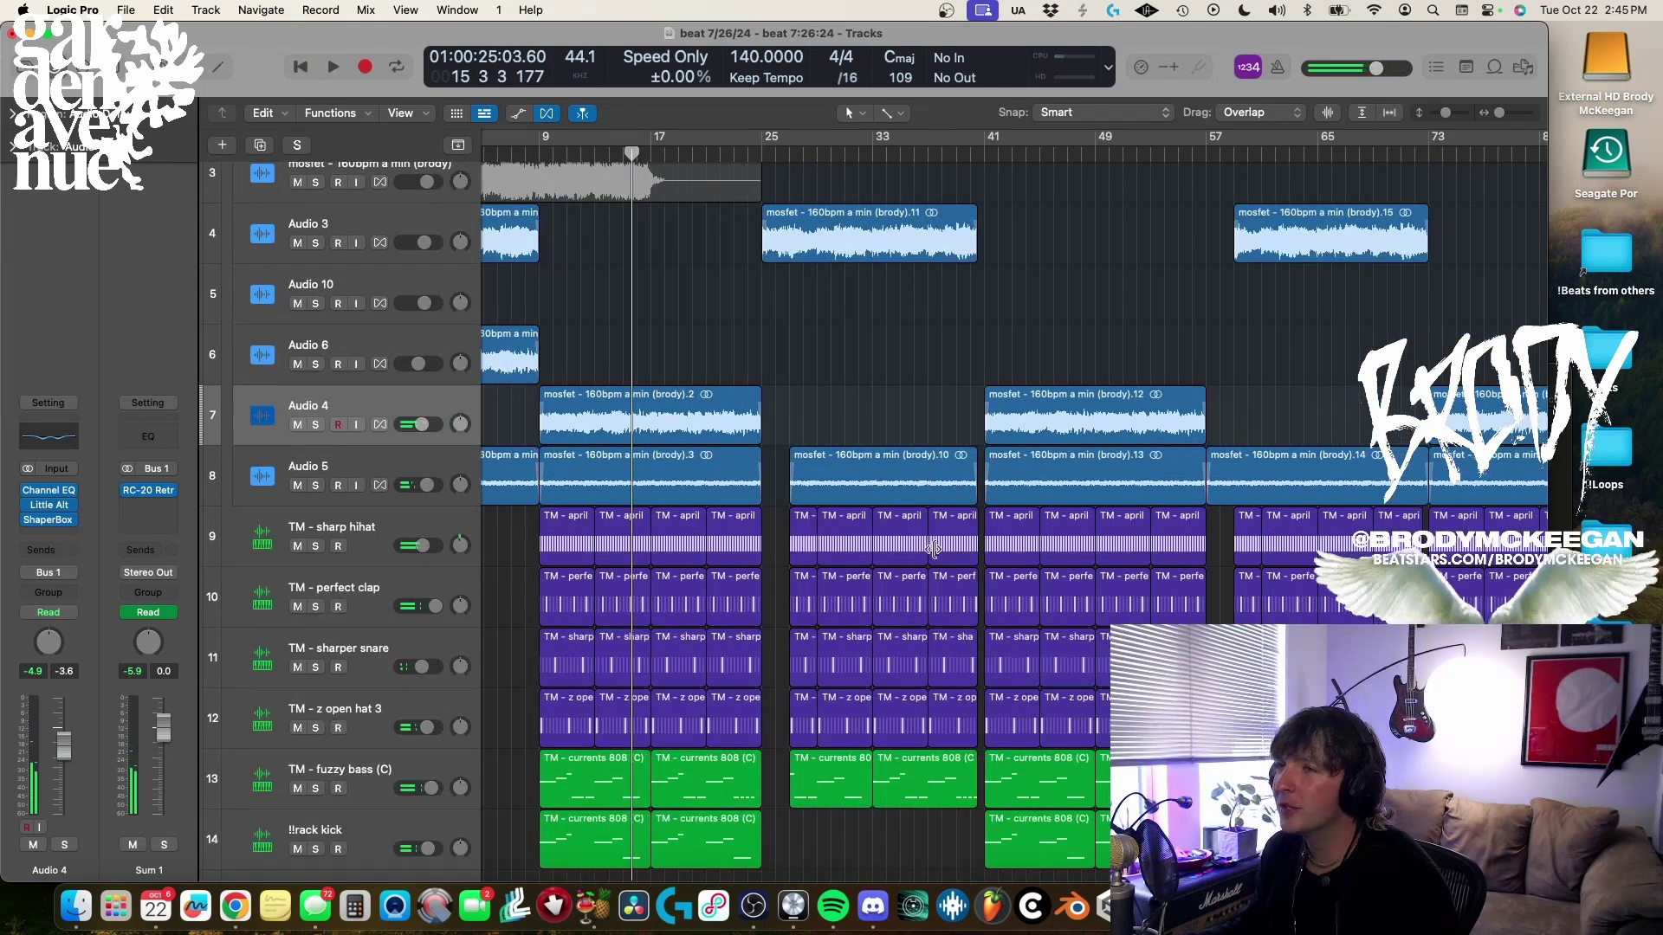
key(super+Right)
key(super+Left)
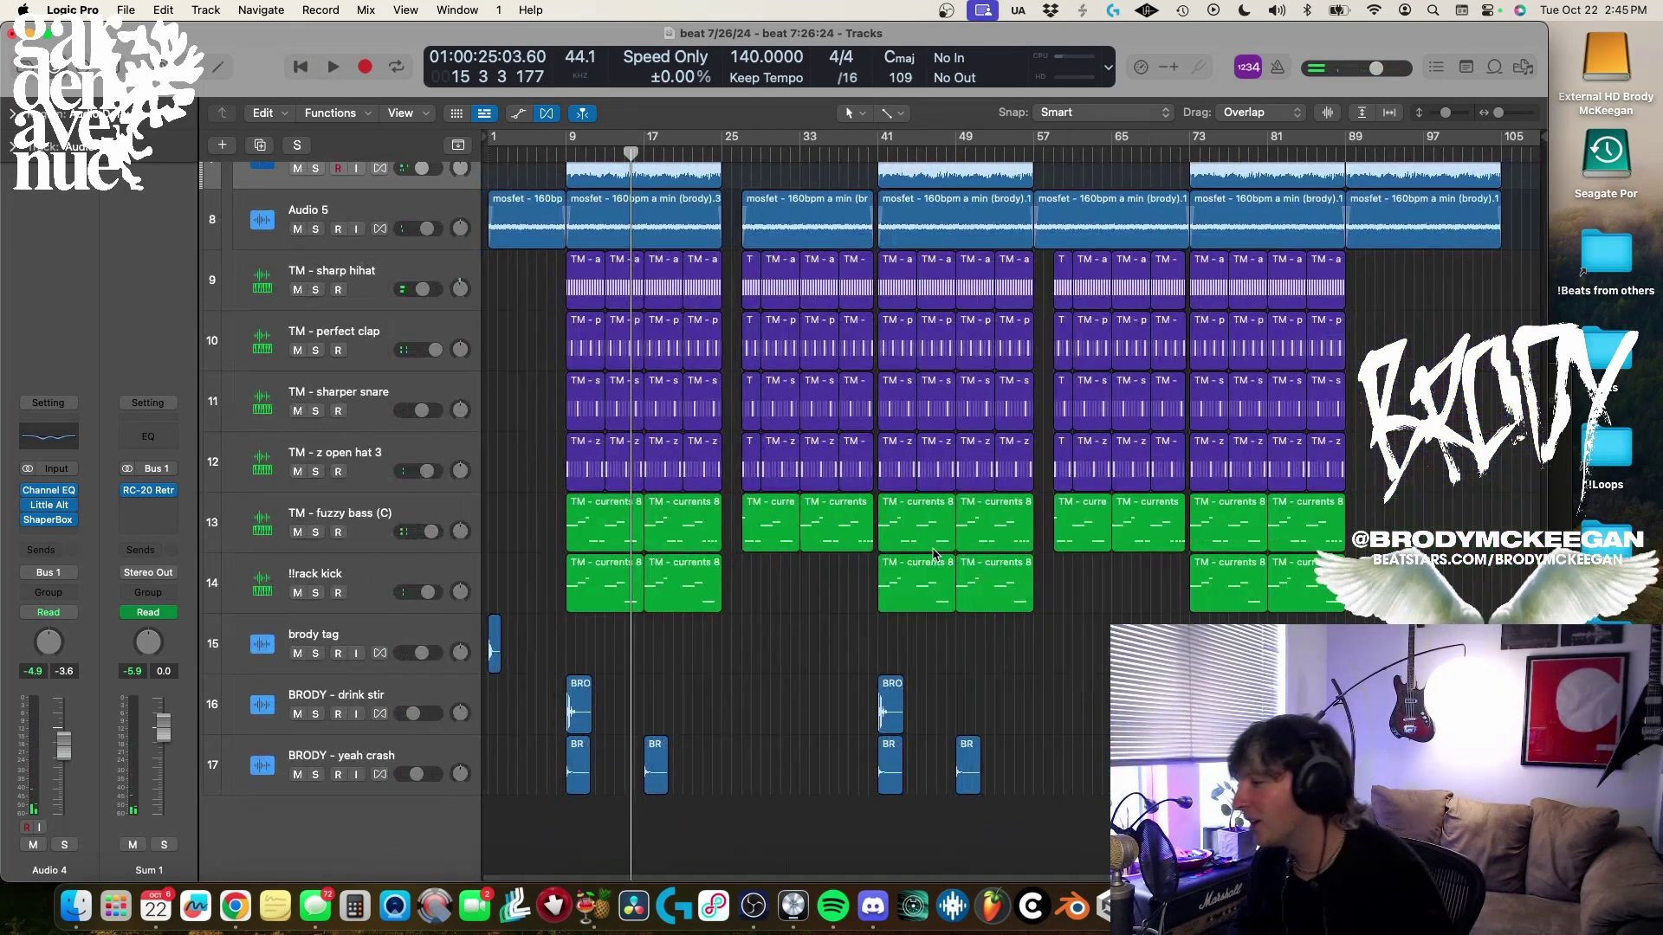
scroll(952, 529, up, 1)
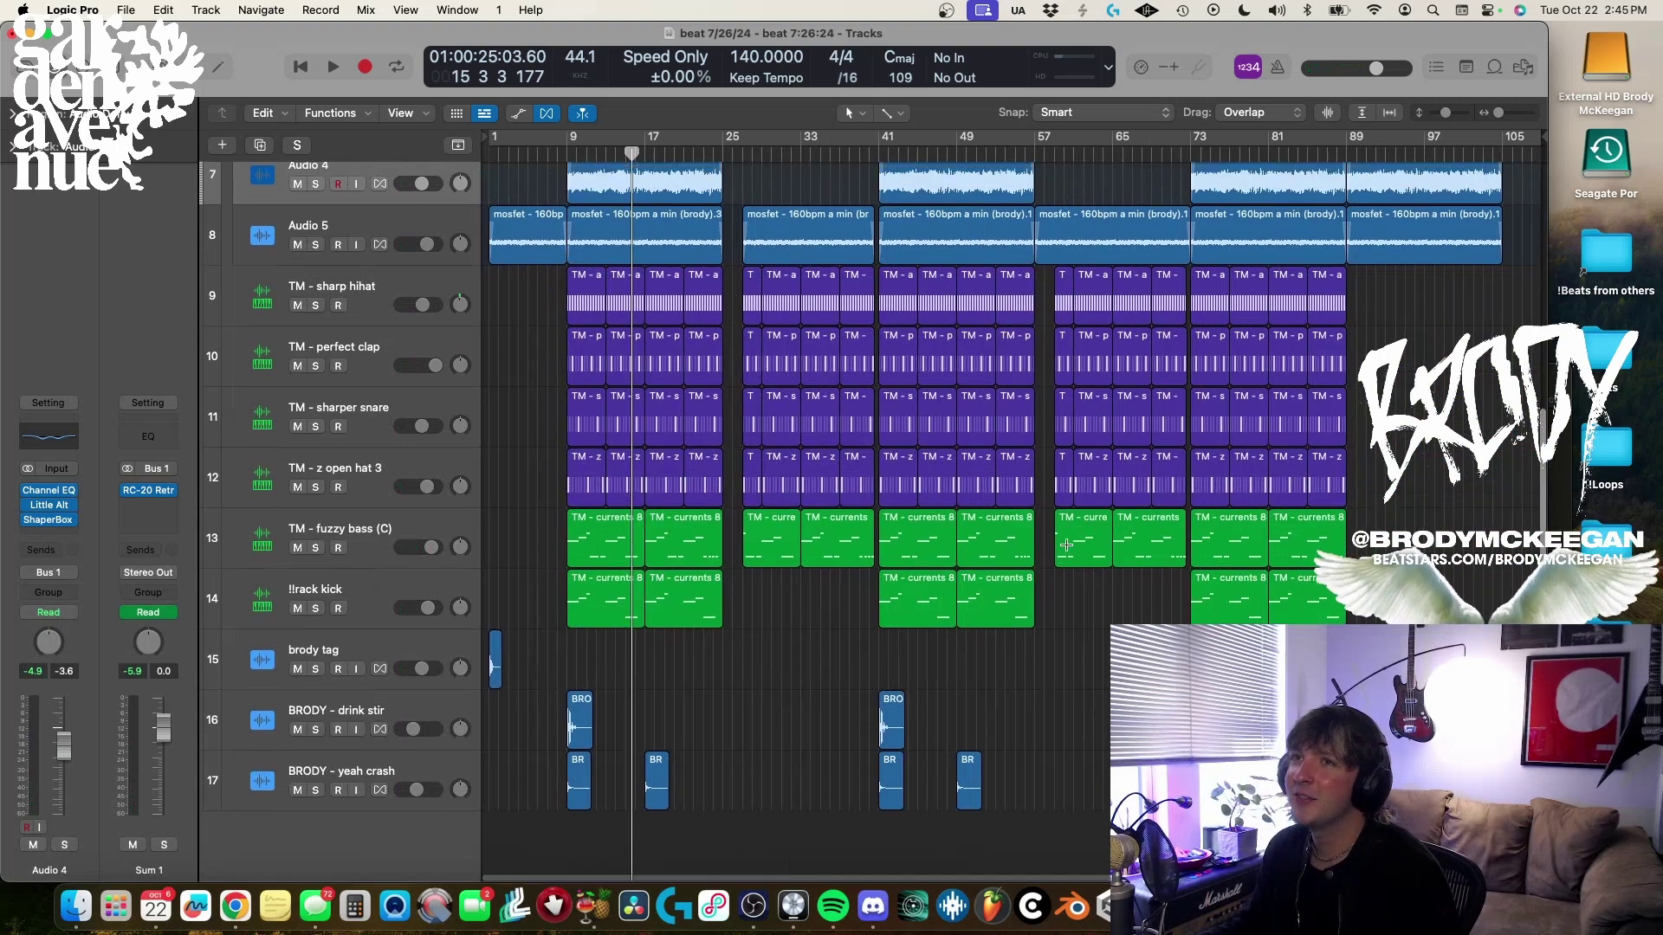
key(super+Down)
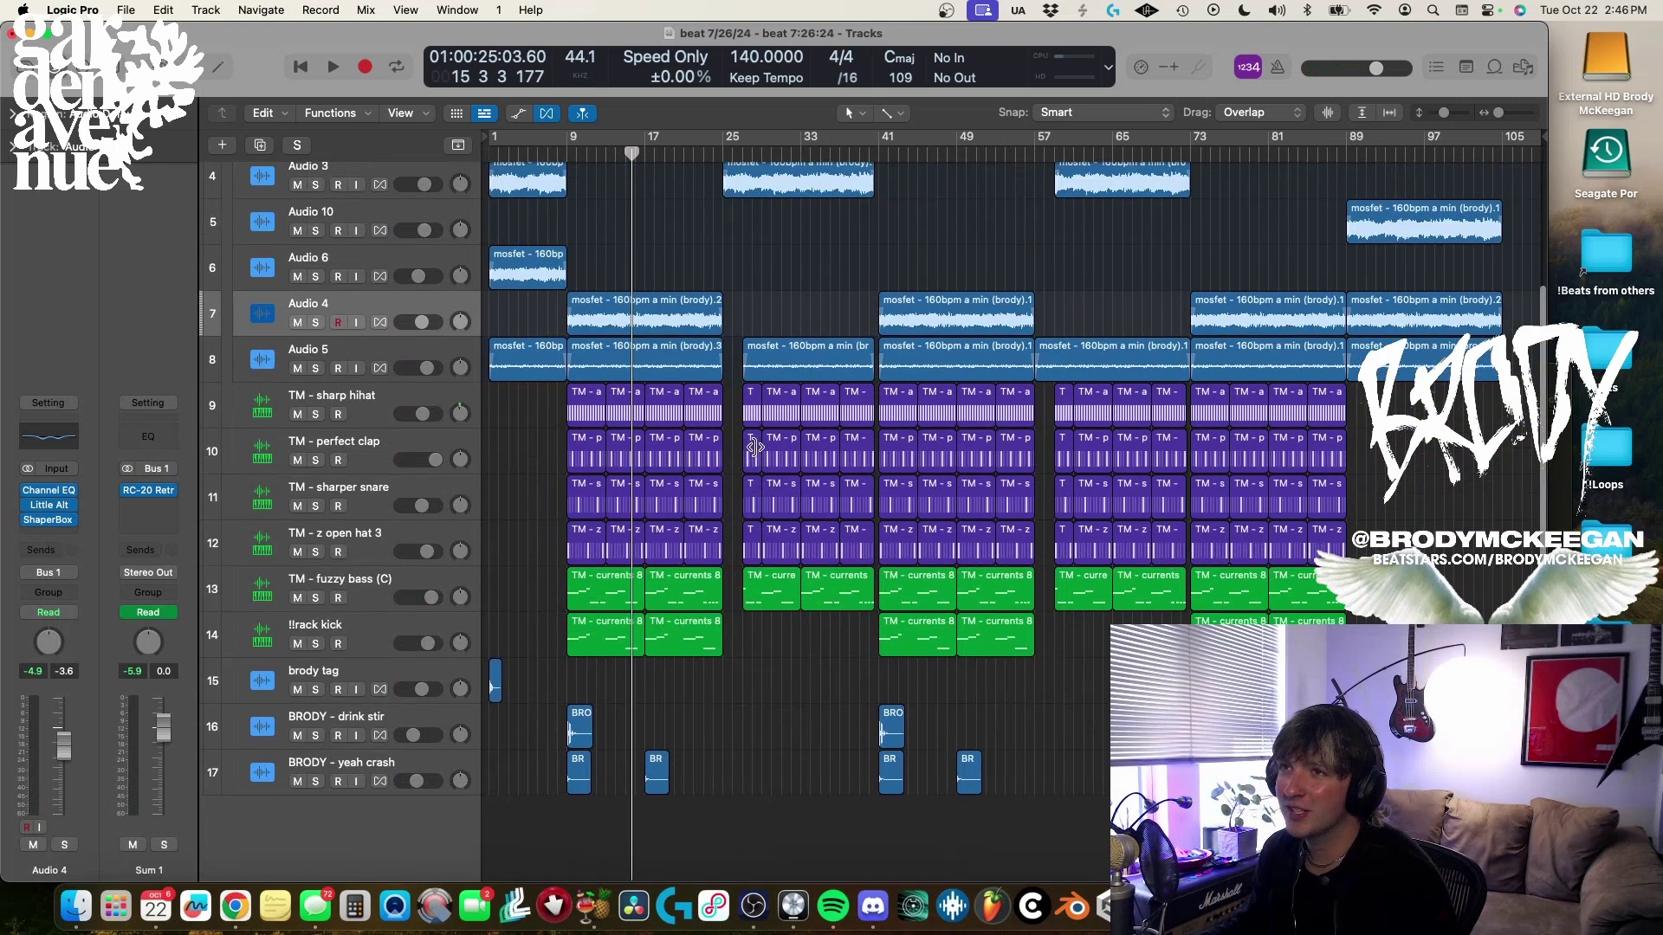
key(super+Right)
key(super+Right)
scroll(736, 448, left, 10)
scroll(606, 455, up, 4)
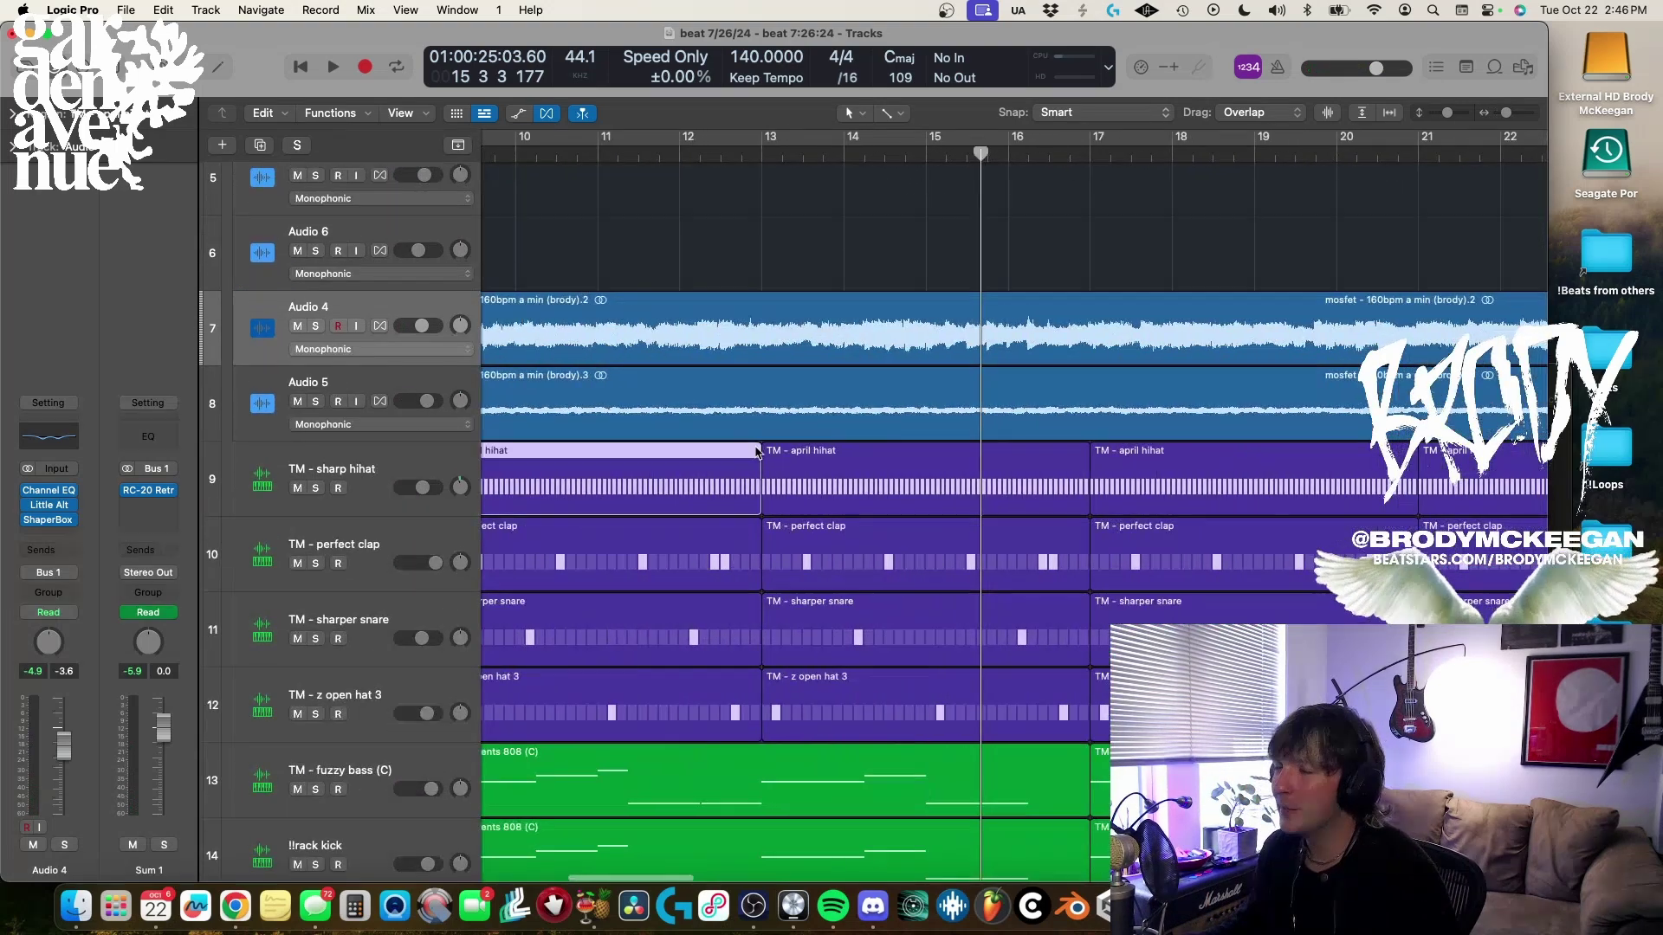
click(381, 456)
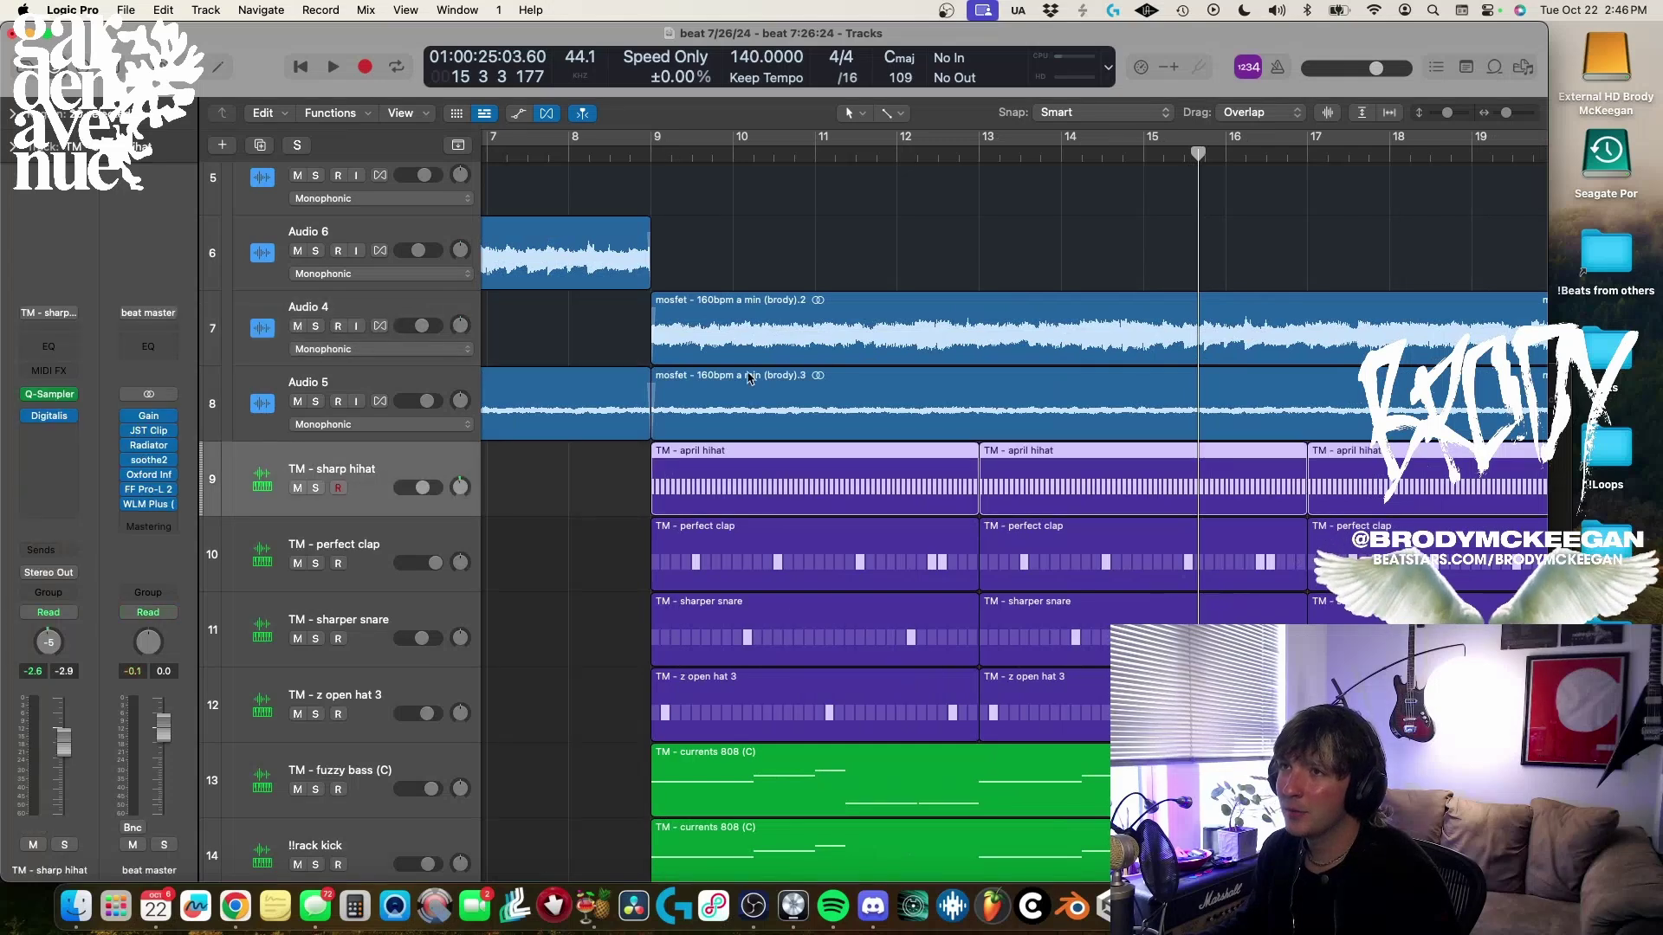
key(s)
key(shift+space)
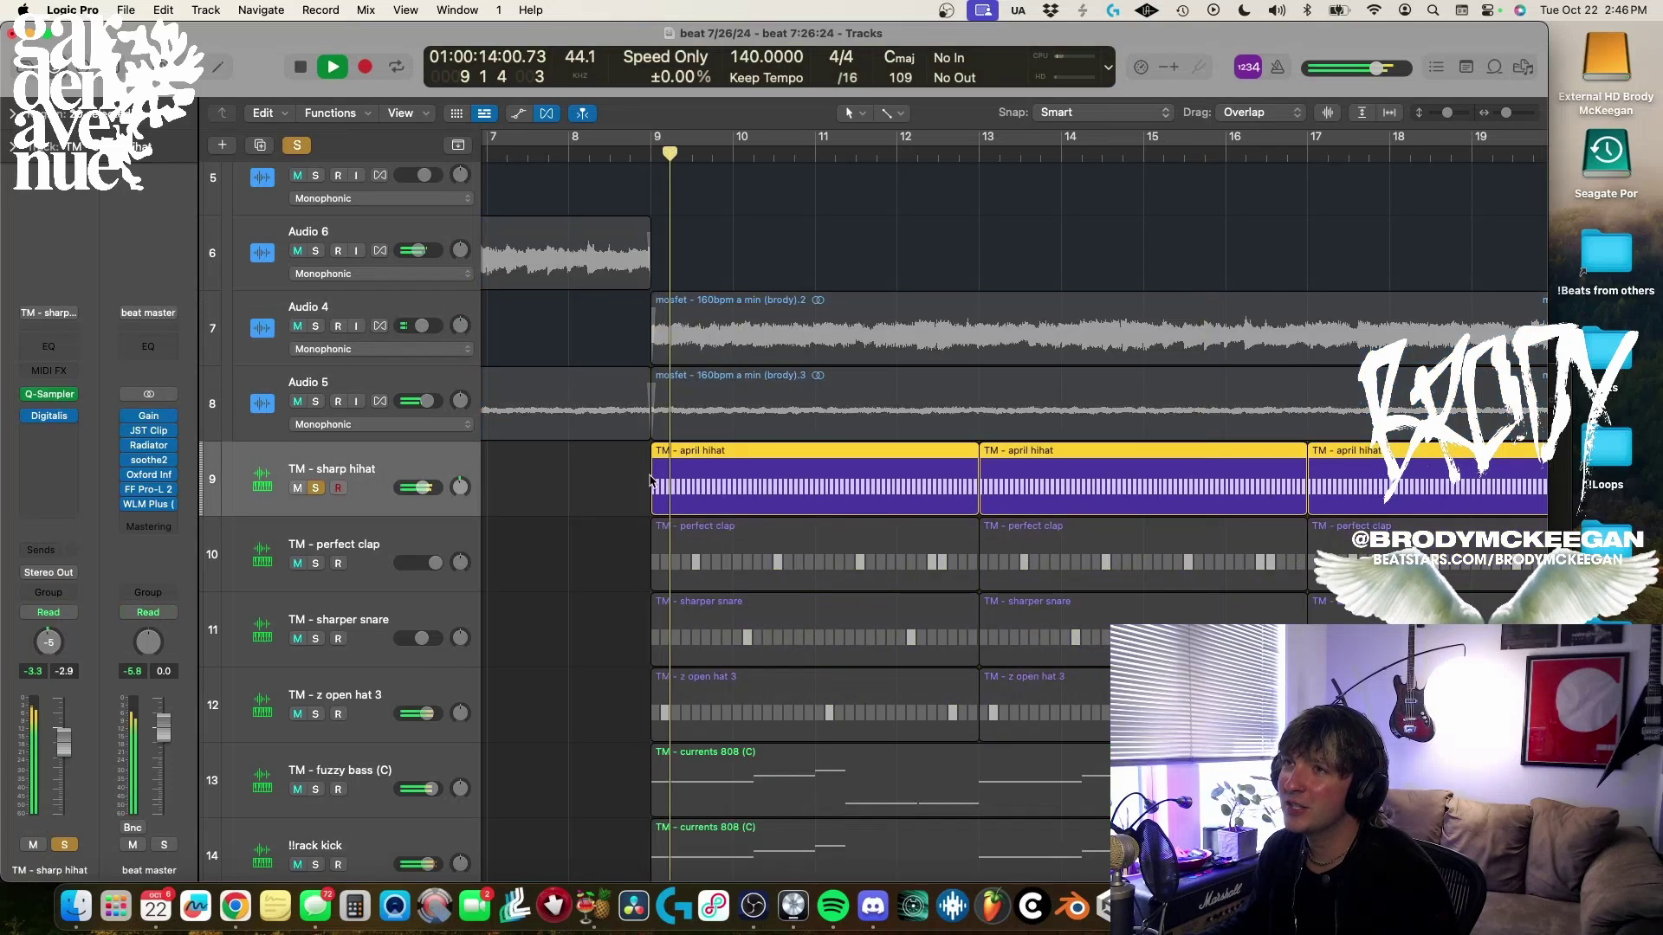
key(super+j)
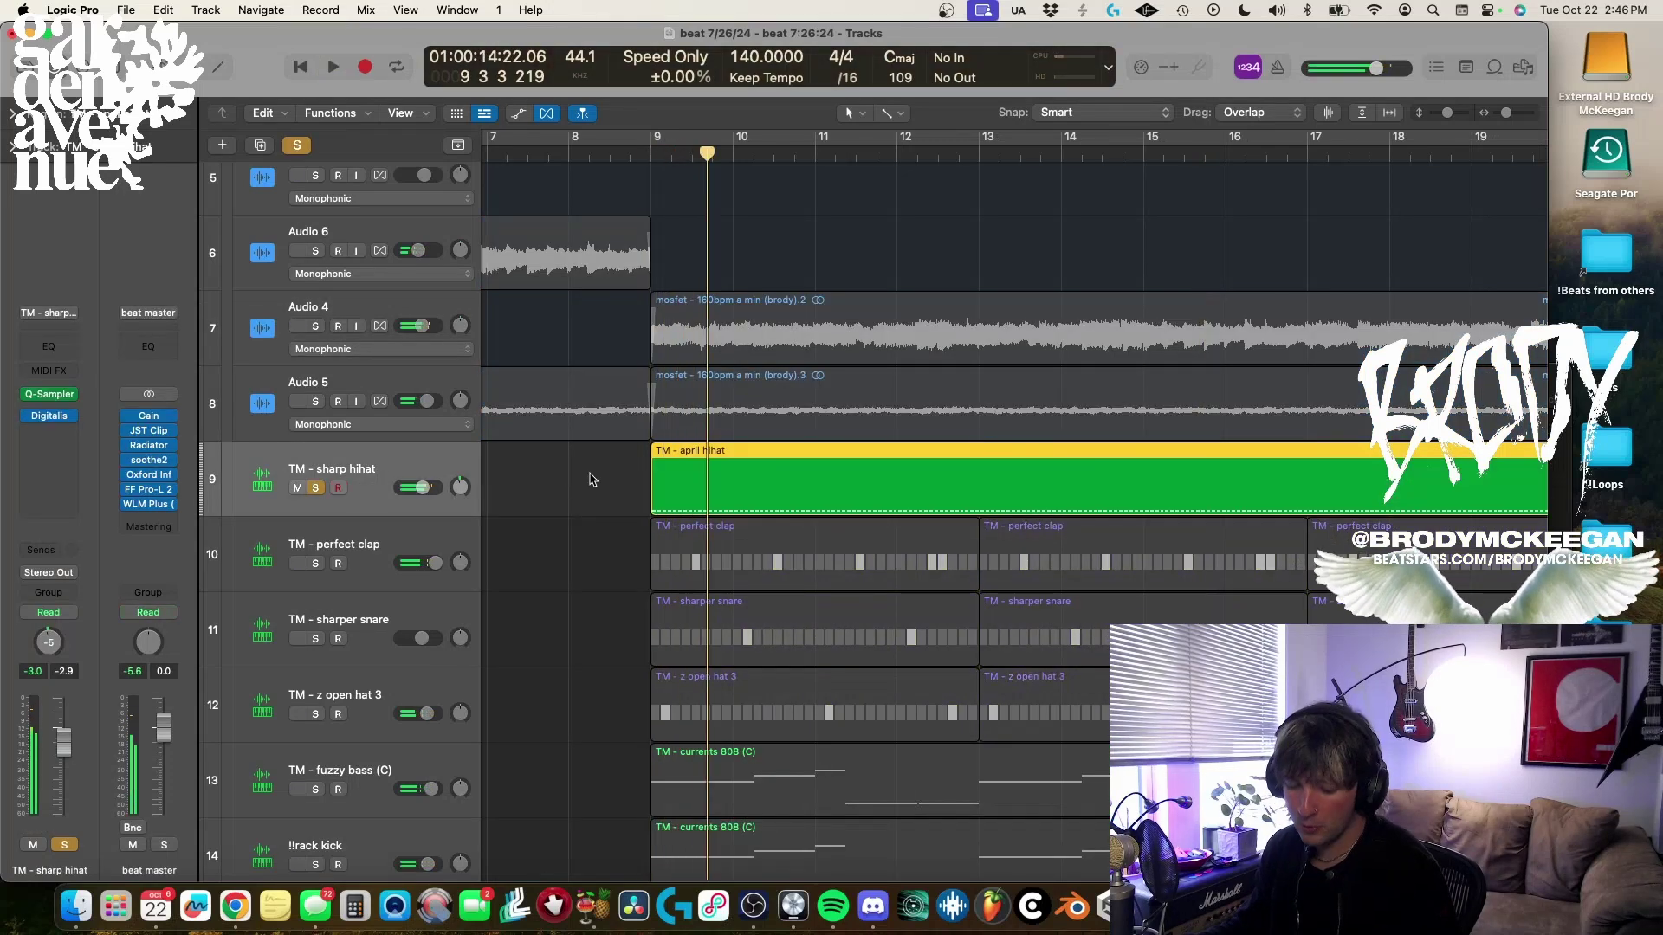
key(s)
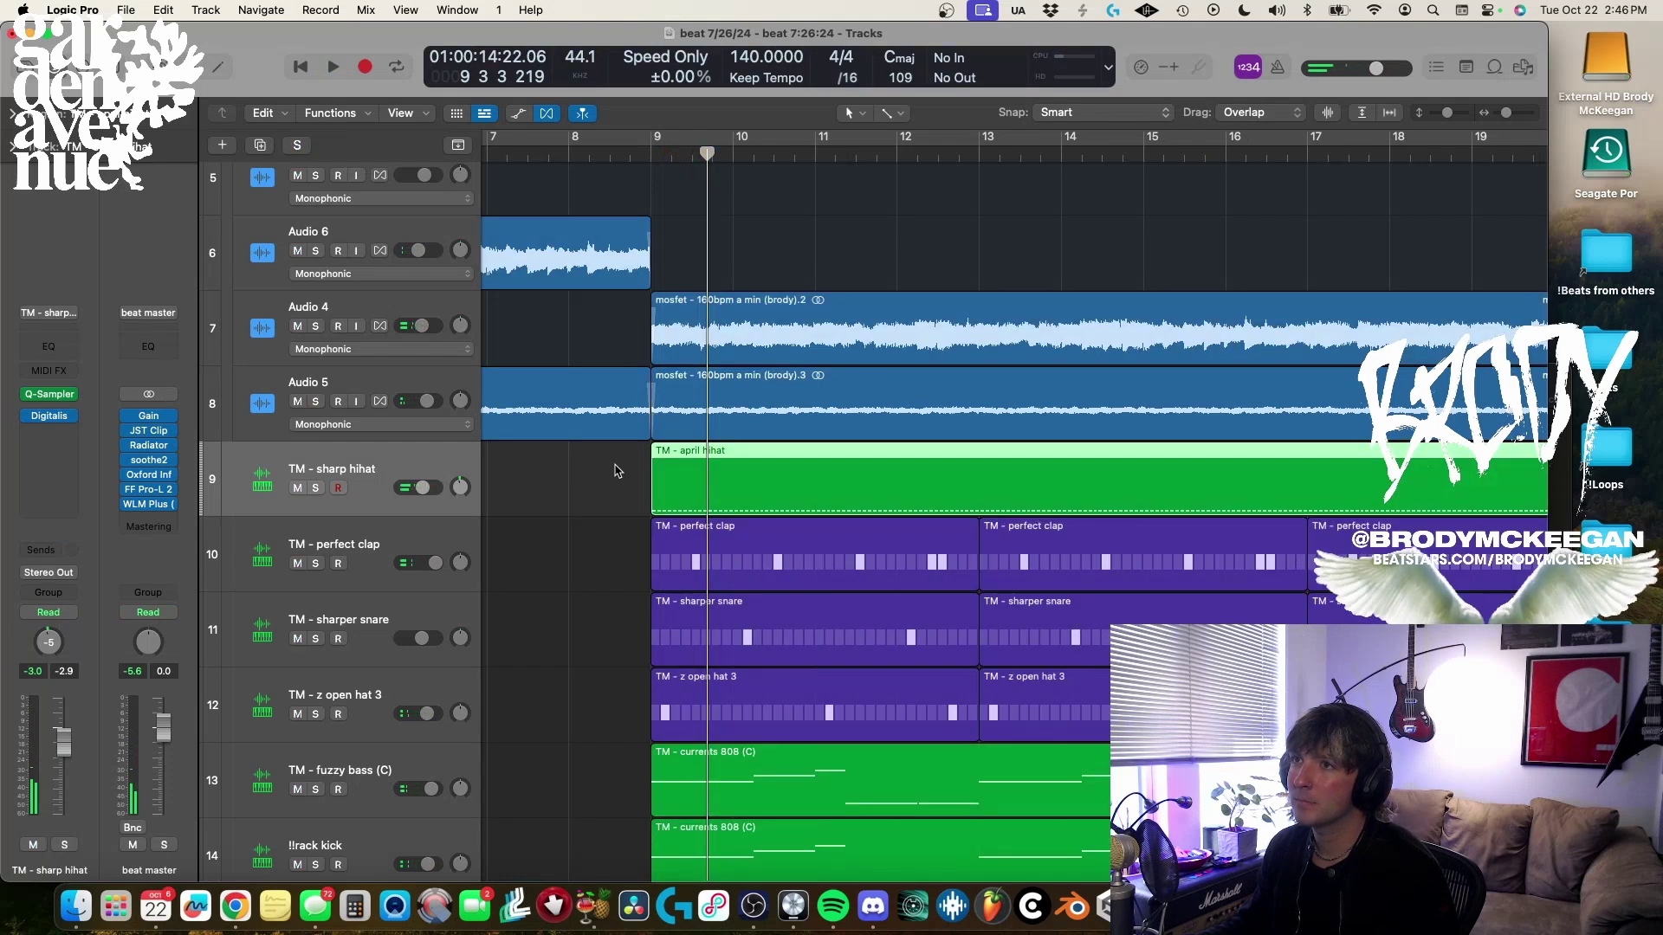
Review the april hihat region's notes in the Piano Roll while it plays, then close the editor.
double_click(850, 483)
key(space)
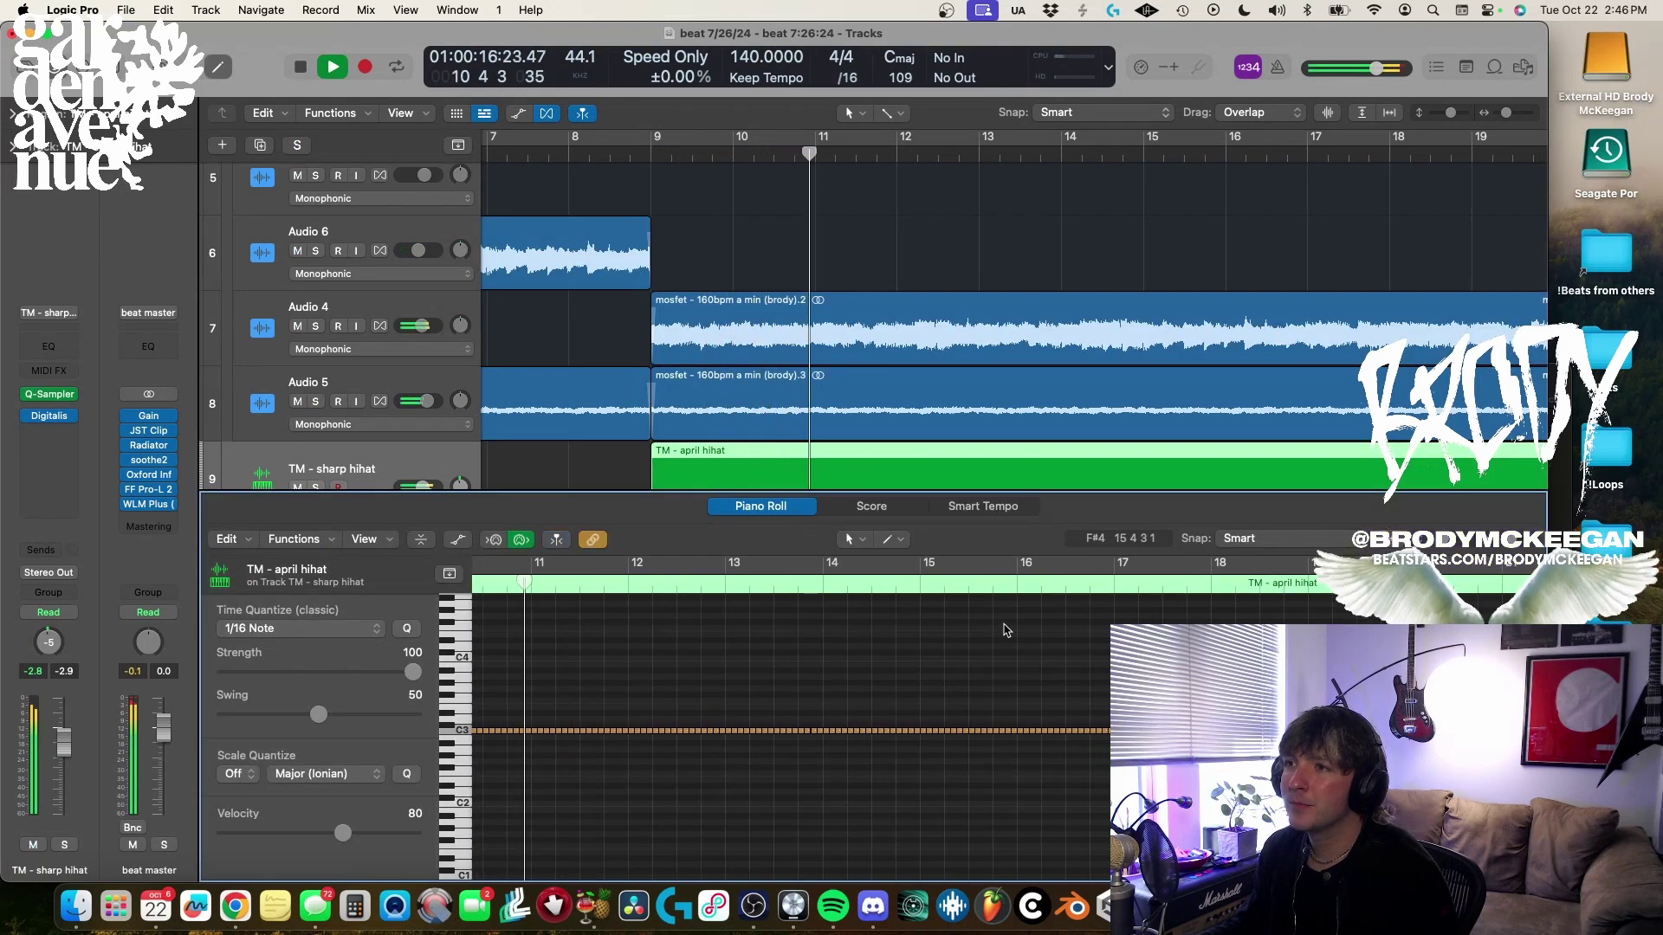
scroll(1013, 633, down, 3)
key(e)
scroll(922, 578, down, 5)
scroll(922, 578, down, 5)
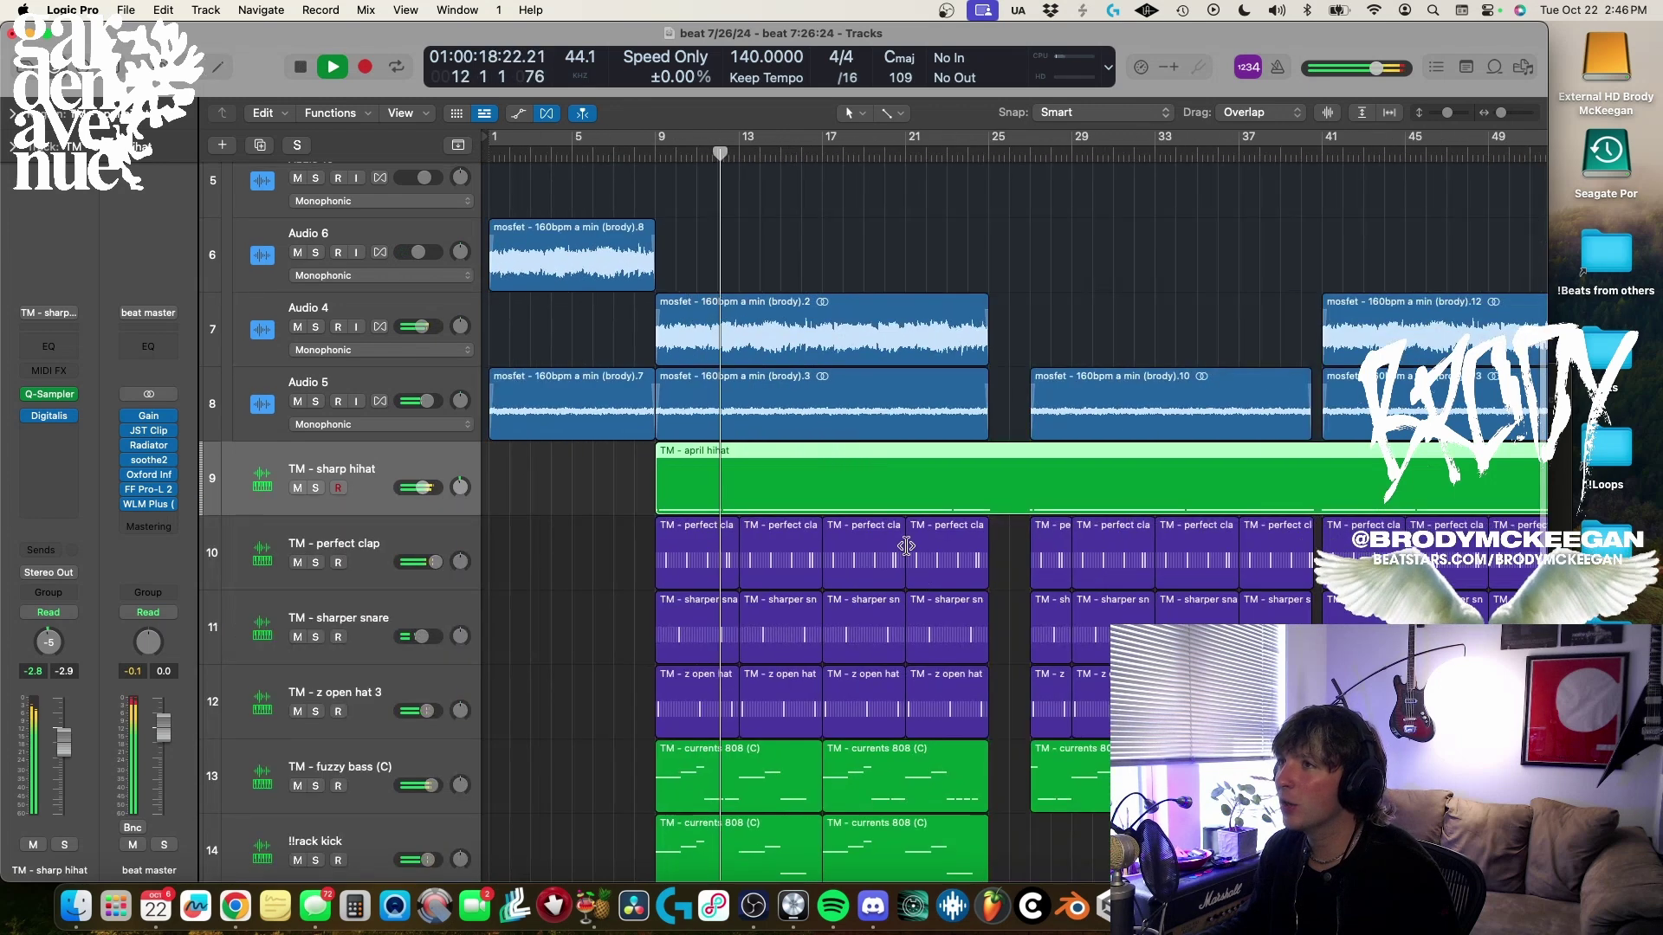
scroll(588, 472, up, 5)
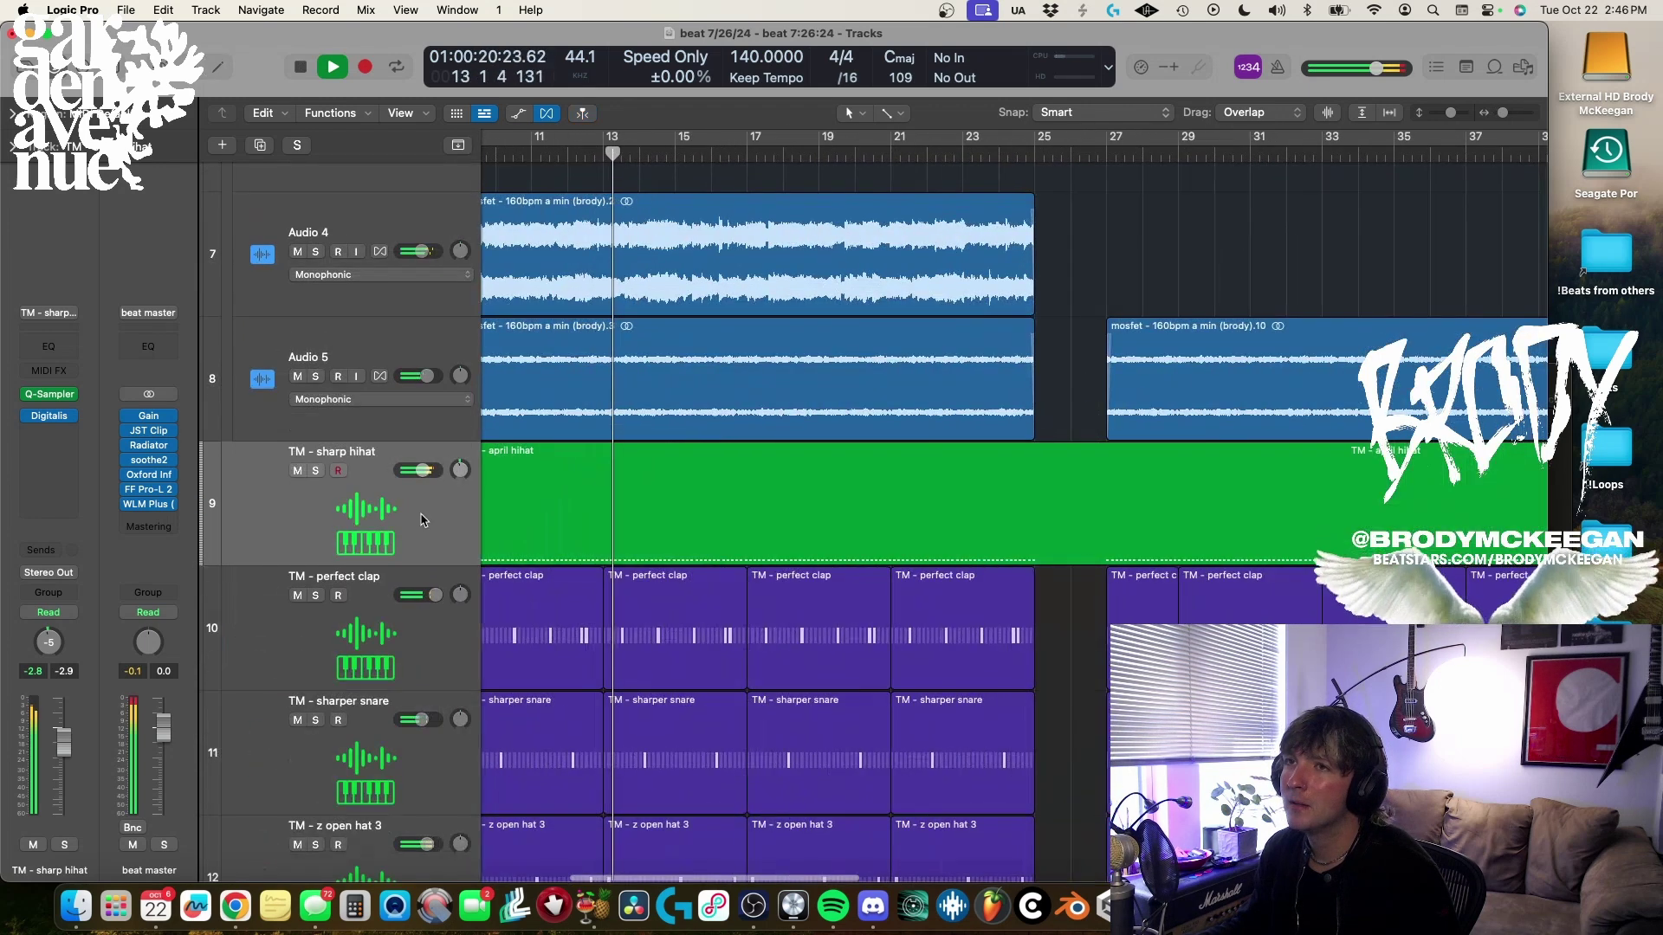
Show the Digitalis effect while the soloed sharp hihat track plays, then close it.
click(50, 419)
key(s)
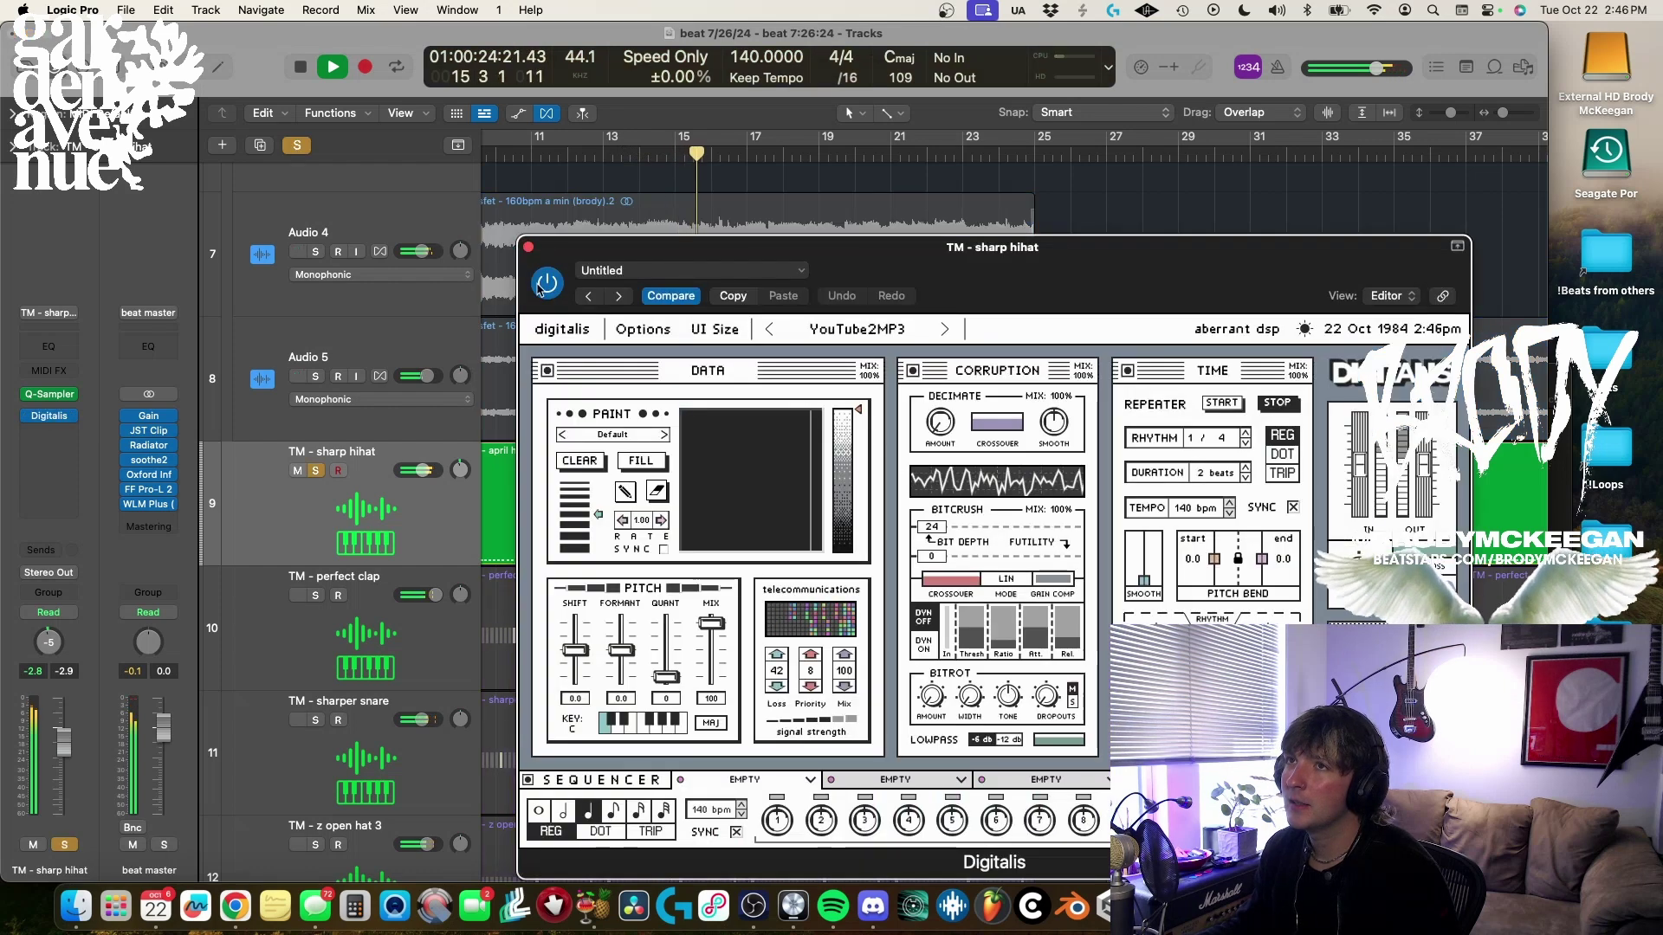
key(space)
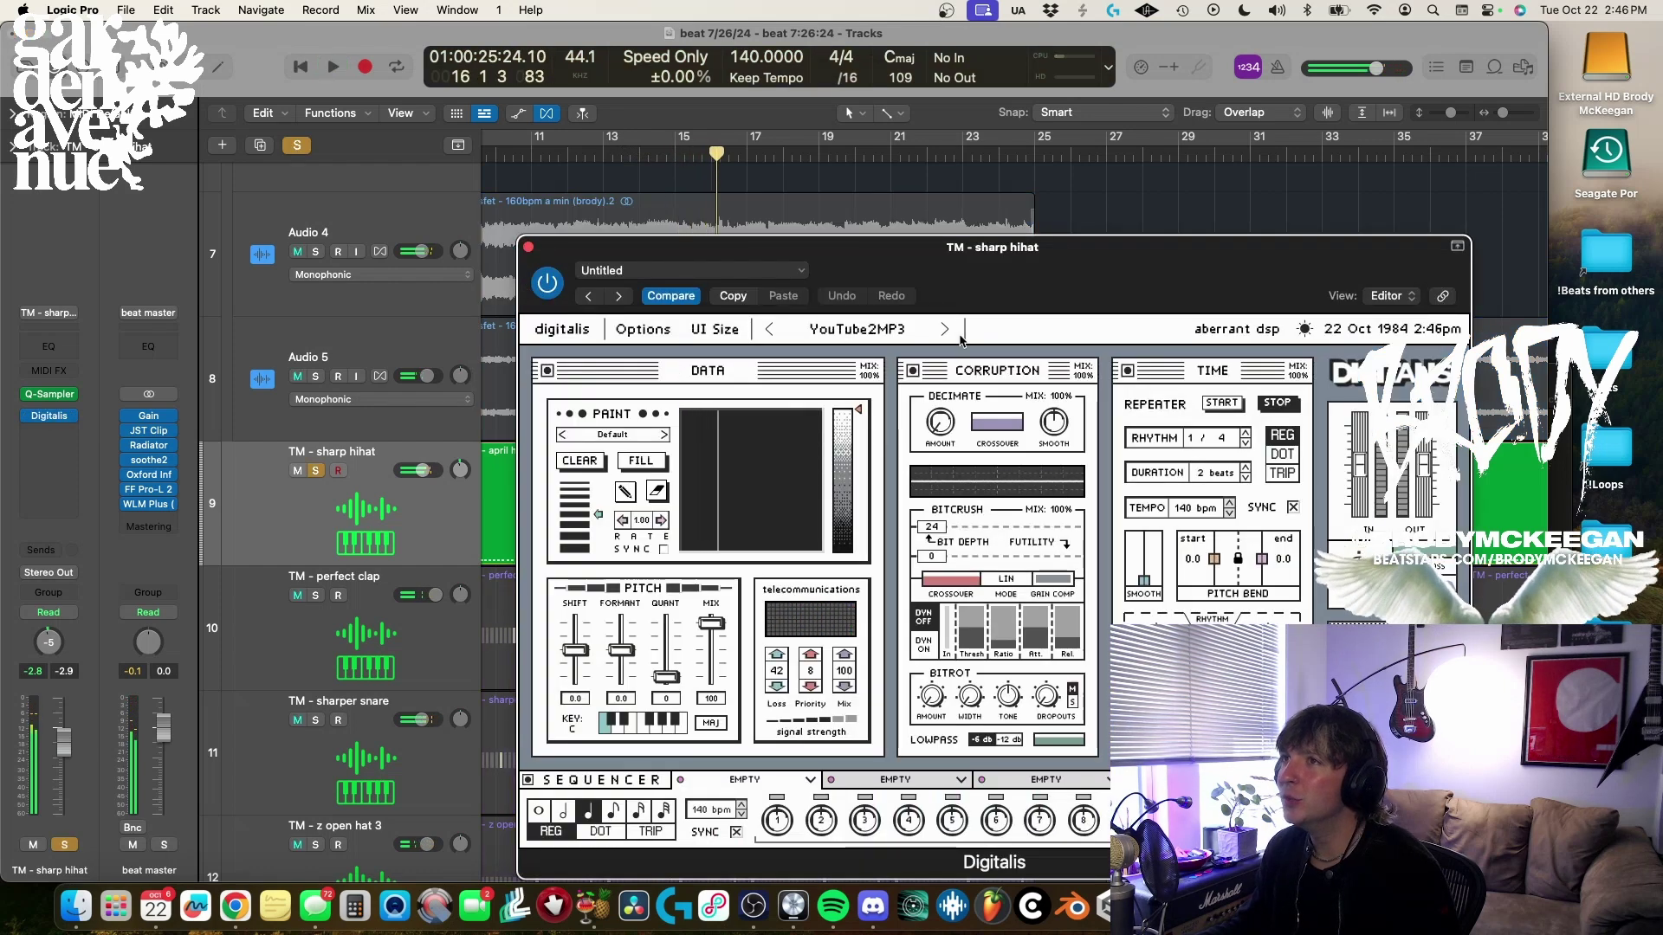
key(space)
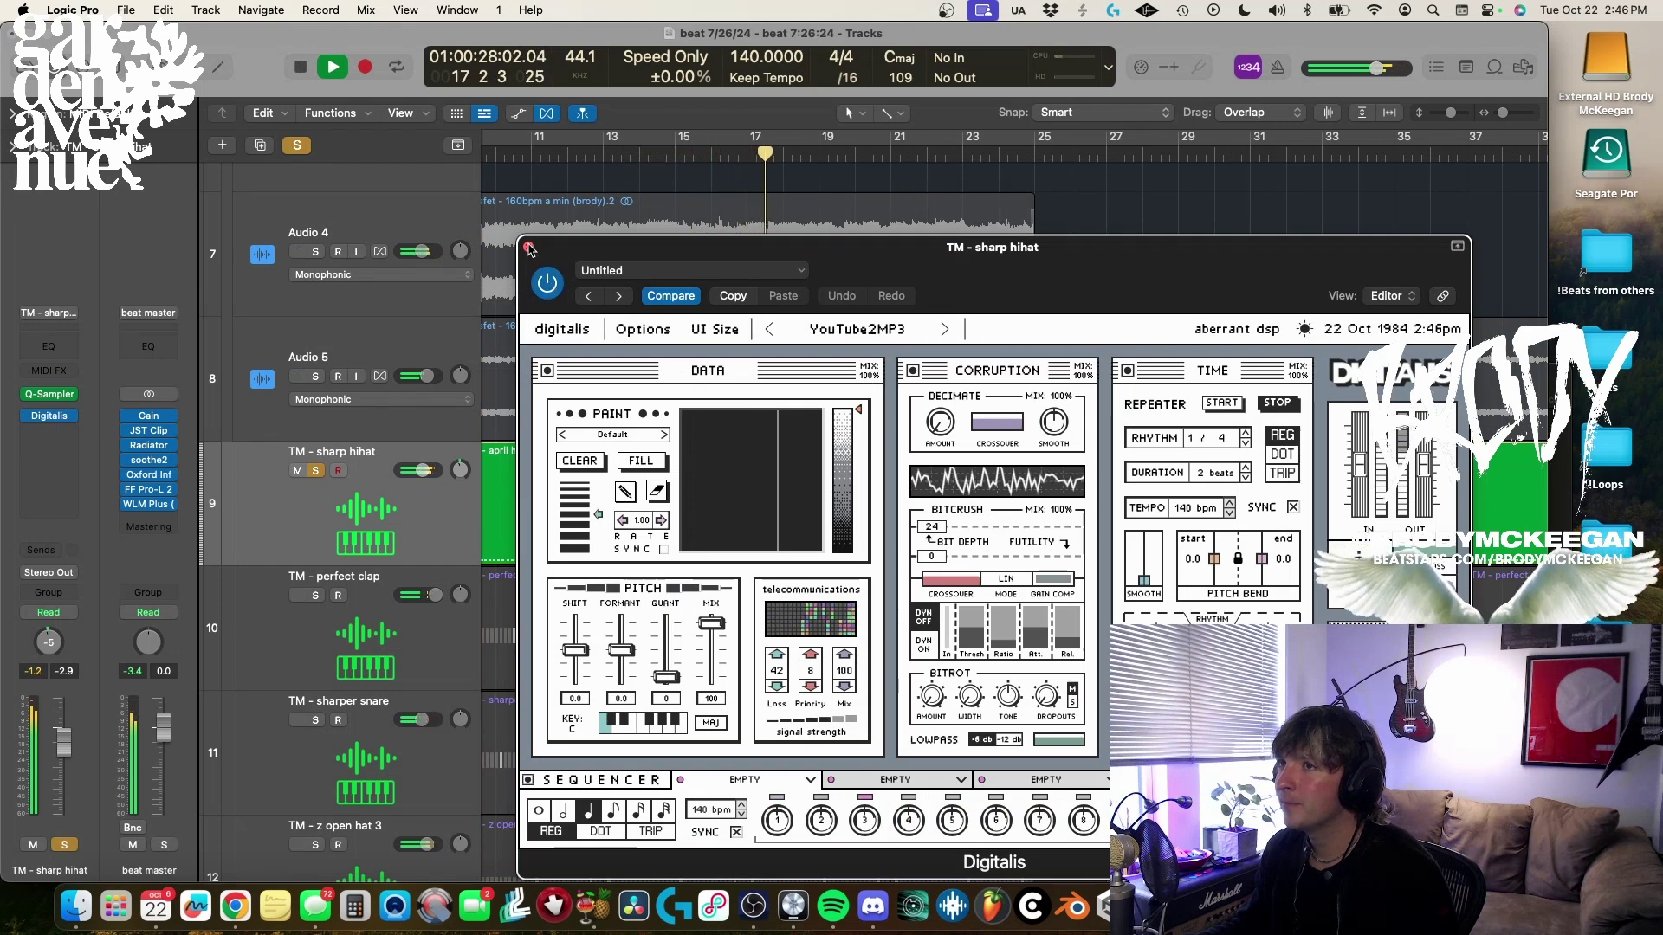
click(529, 248)
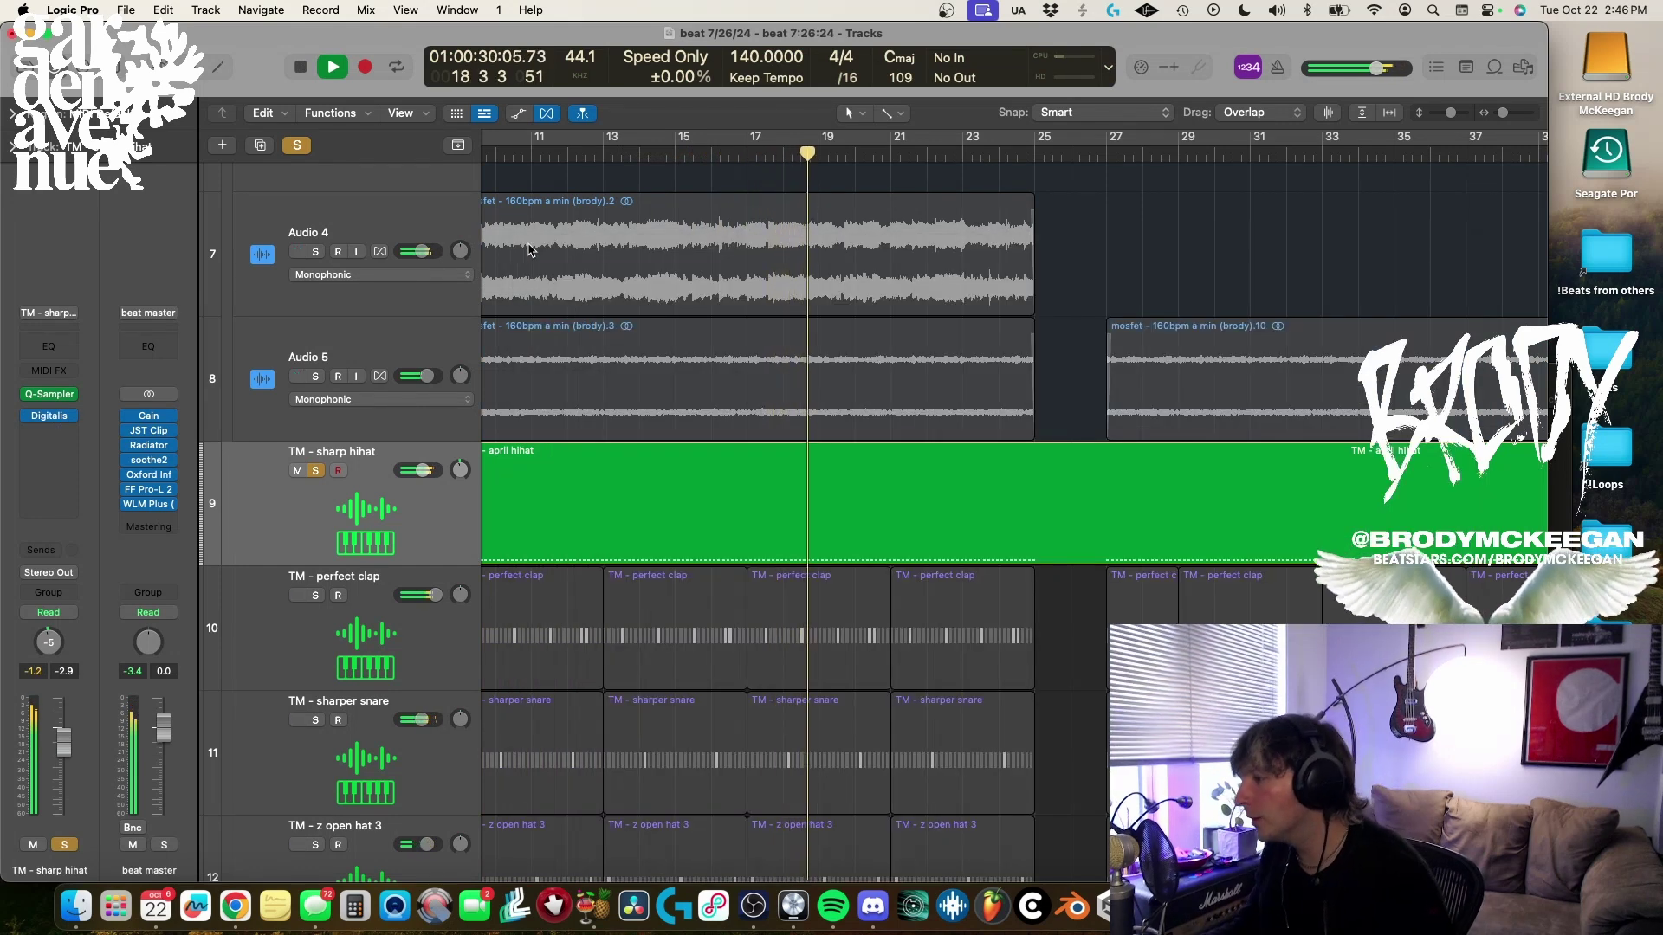
Unsolo the sharp hihat, solo the perfect clap track and preview its Quick Sampler instrument.
key(s)
key(z)
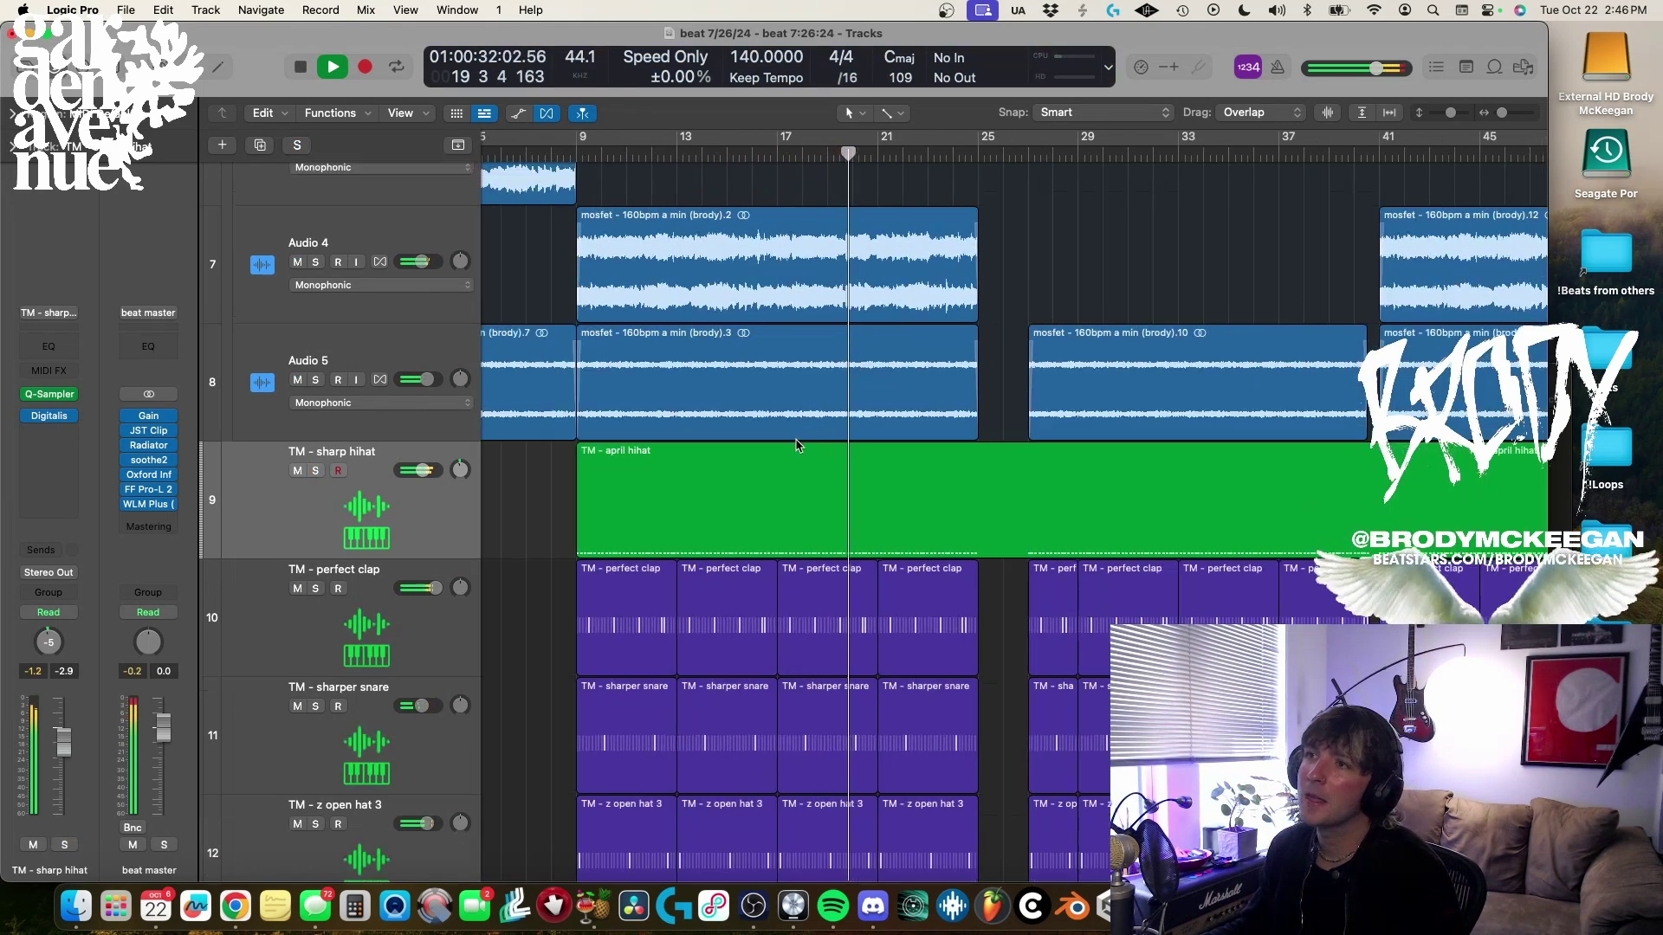
scroll(795, 447, down, 2)
scroll(795, 448, left, 3)
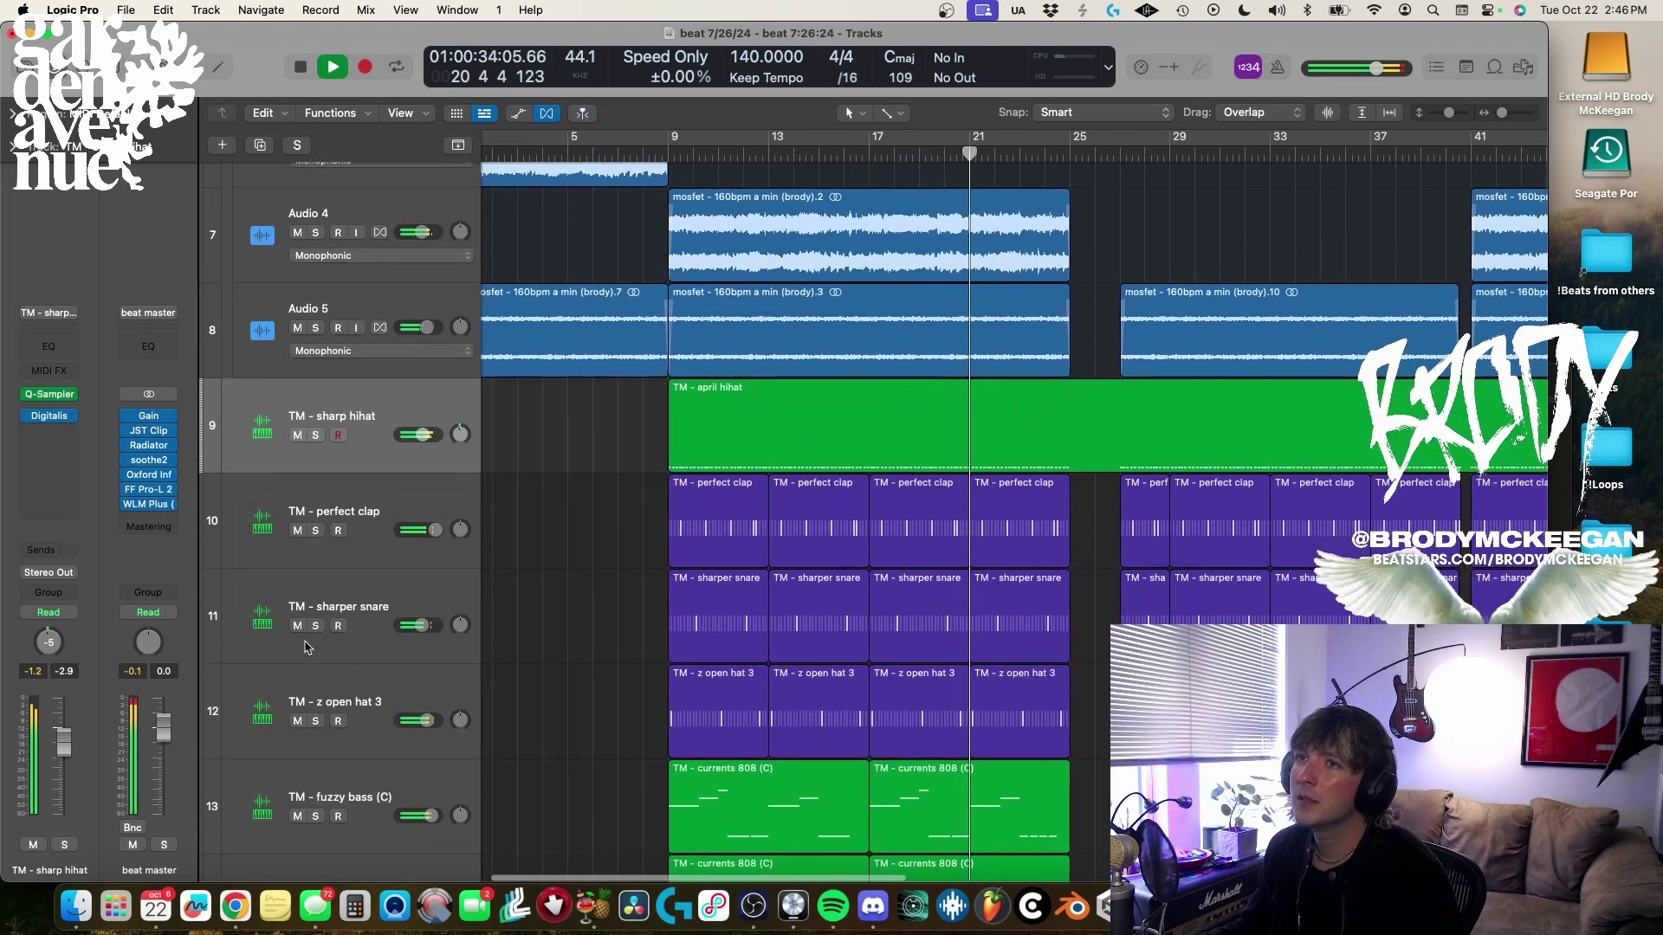
click(316, 436)
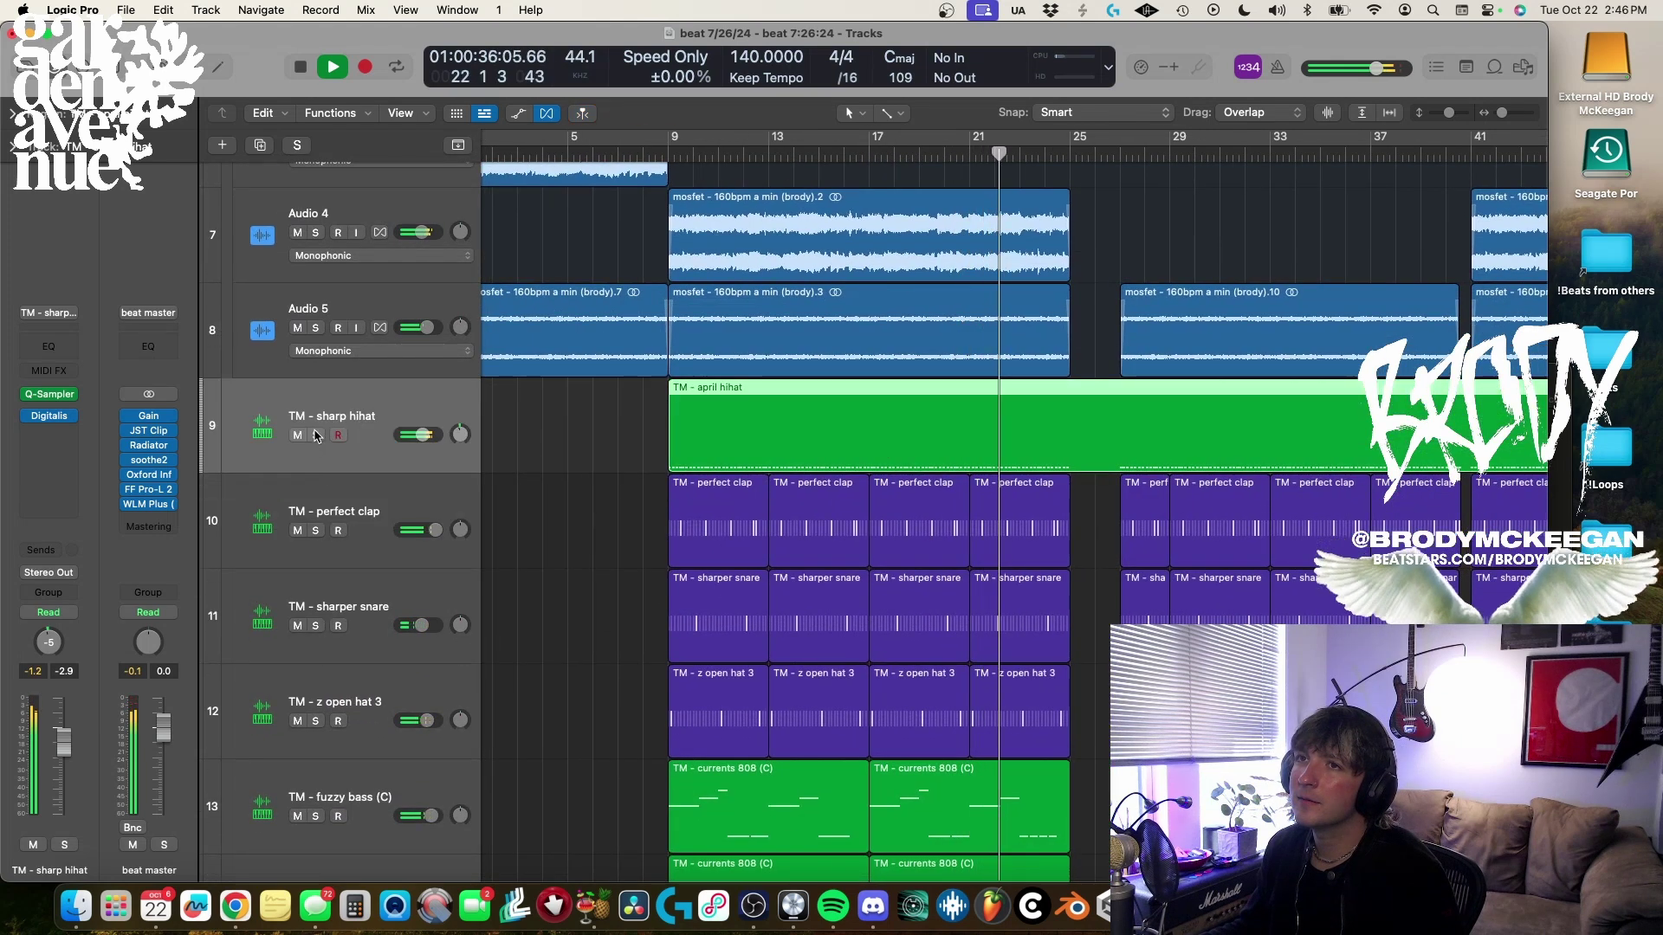
click(402, 509)
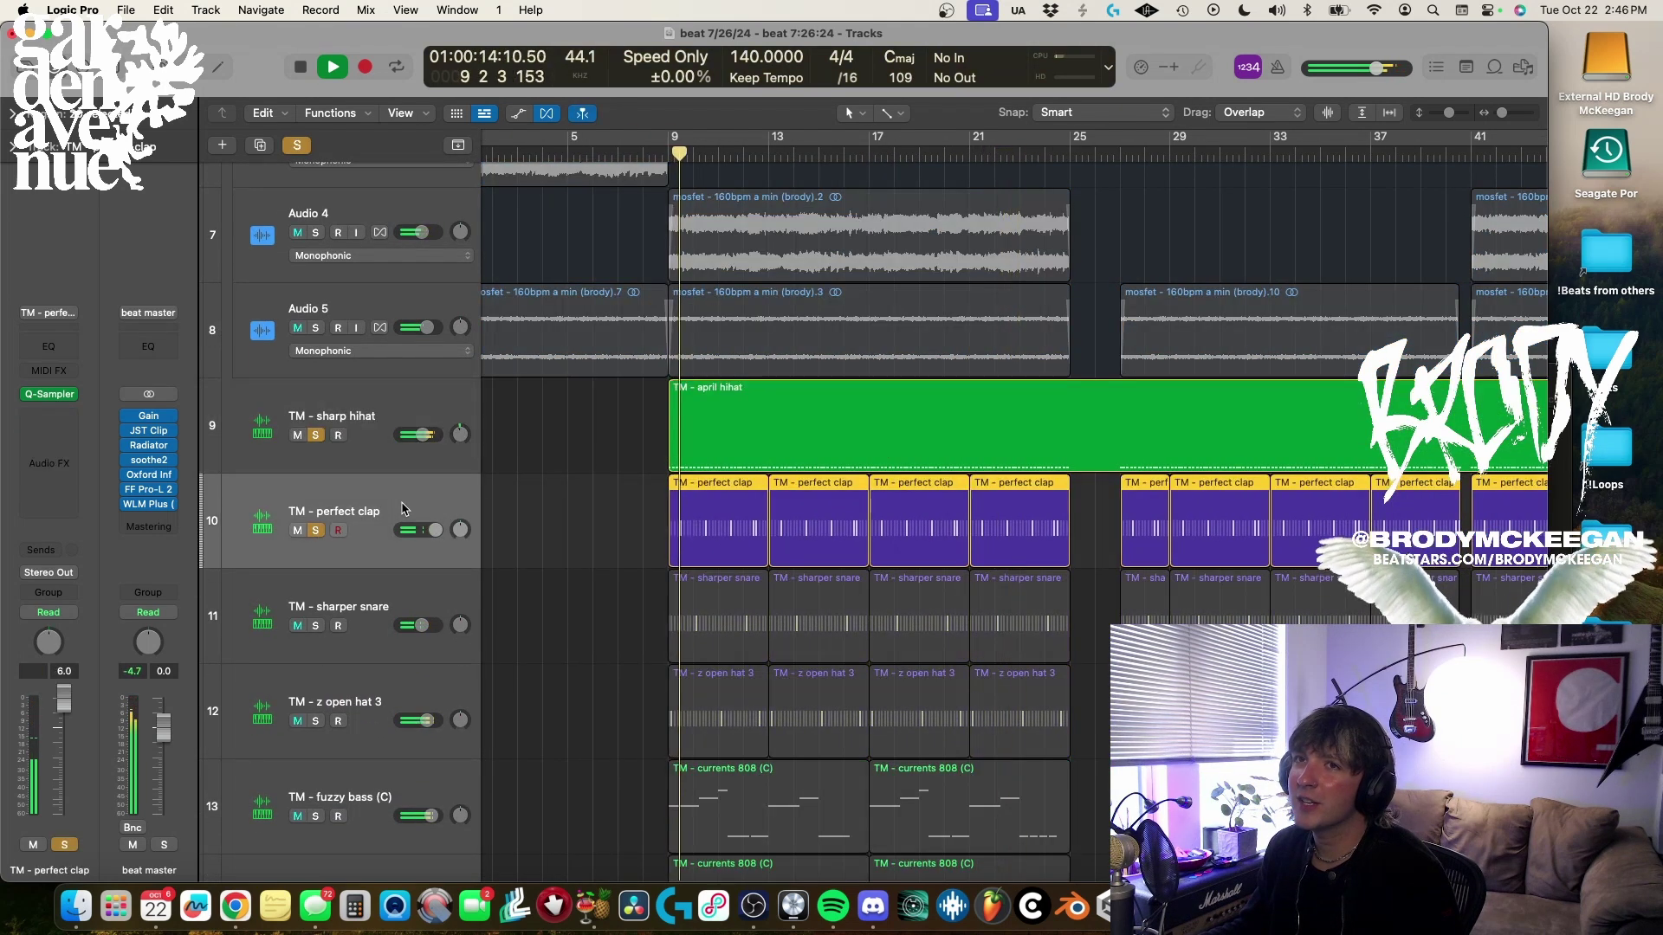
click(65, 398)
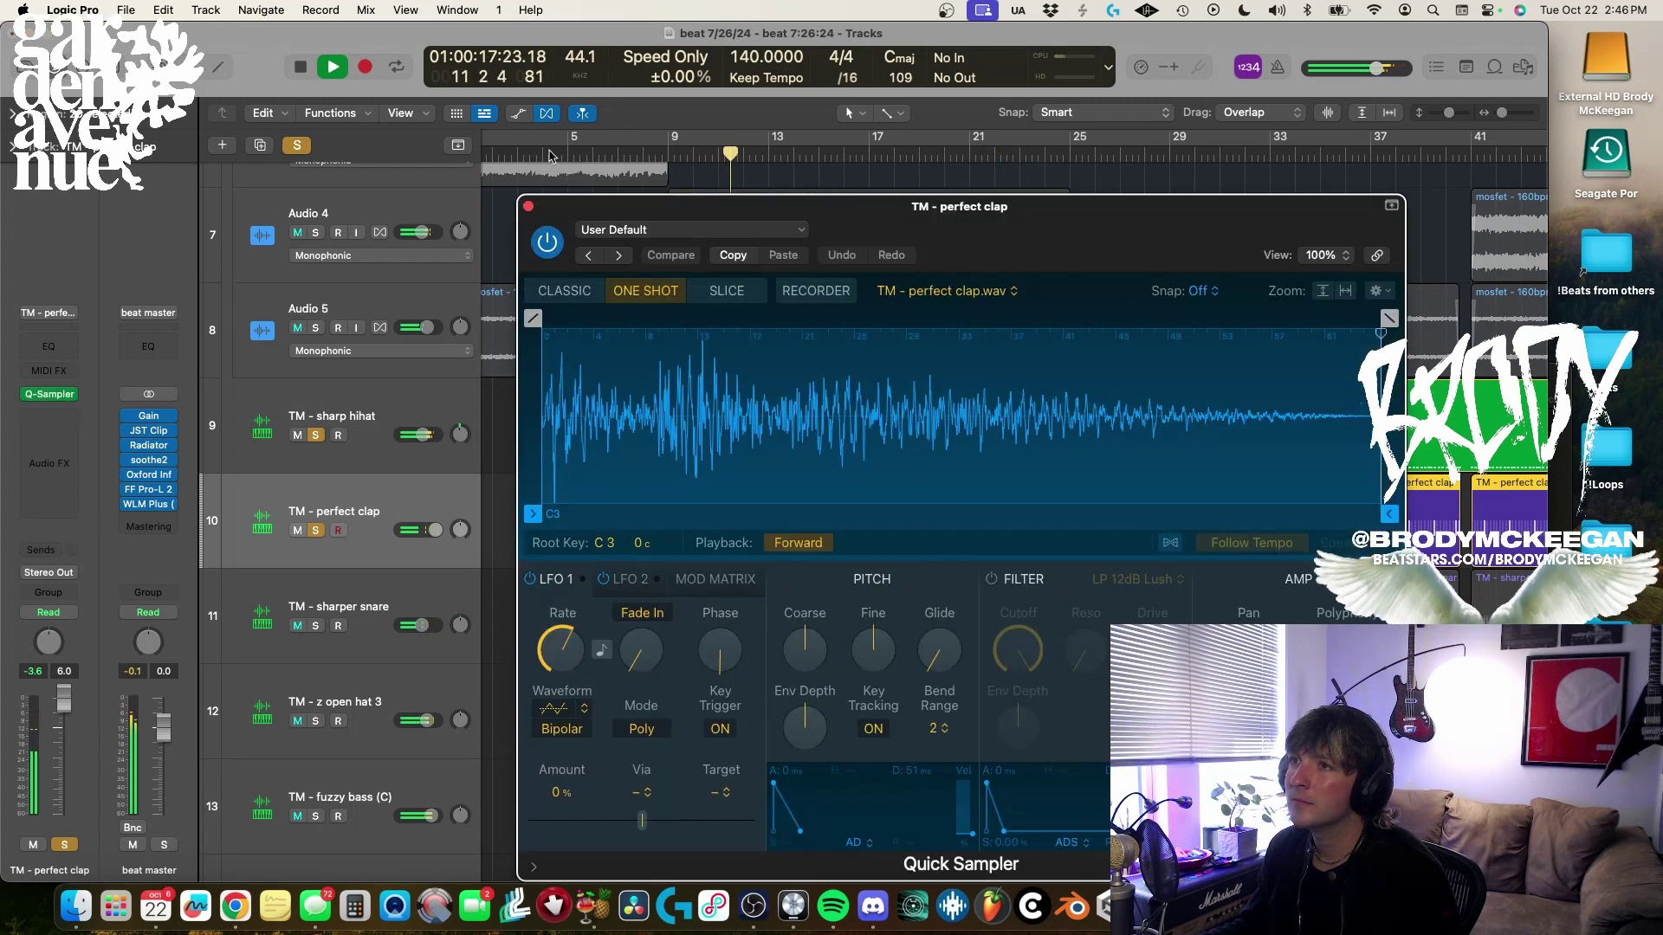
click(528, 208)
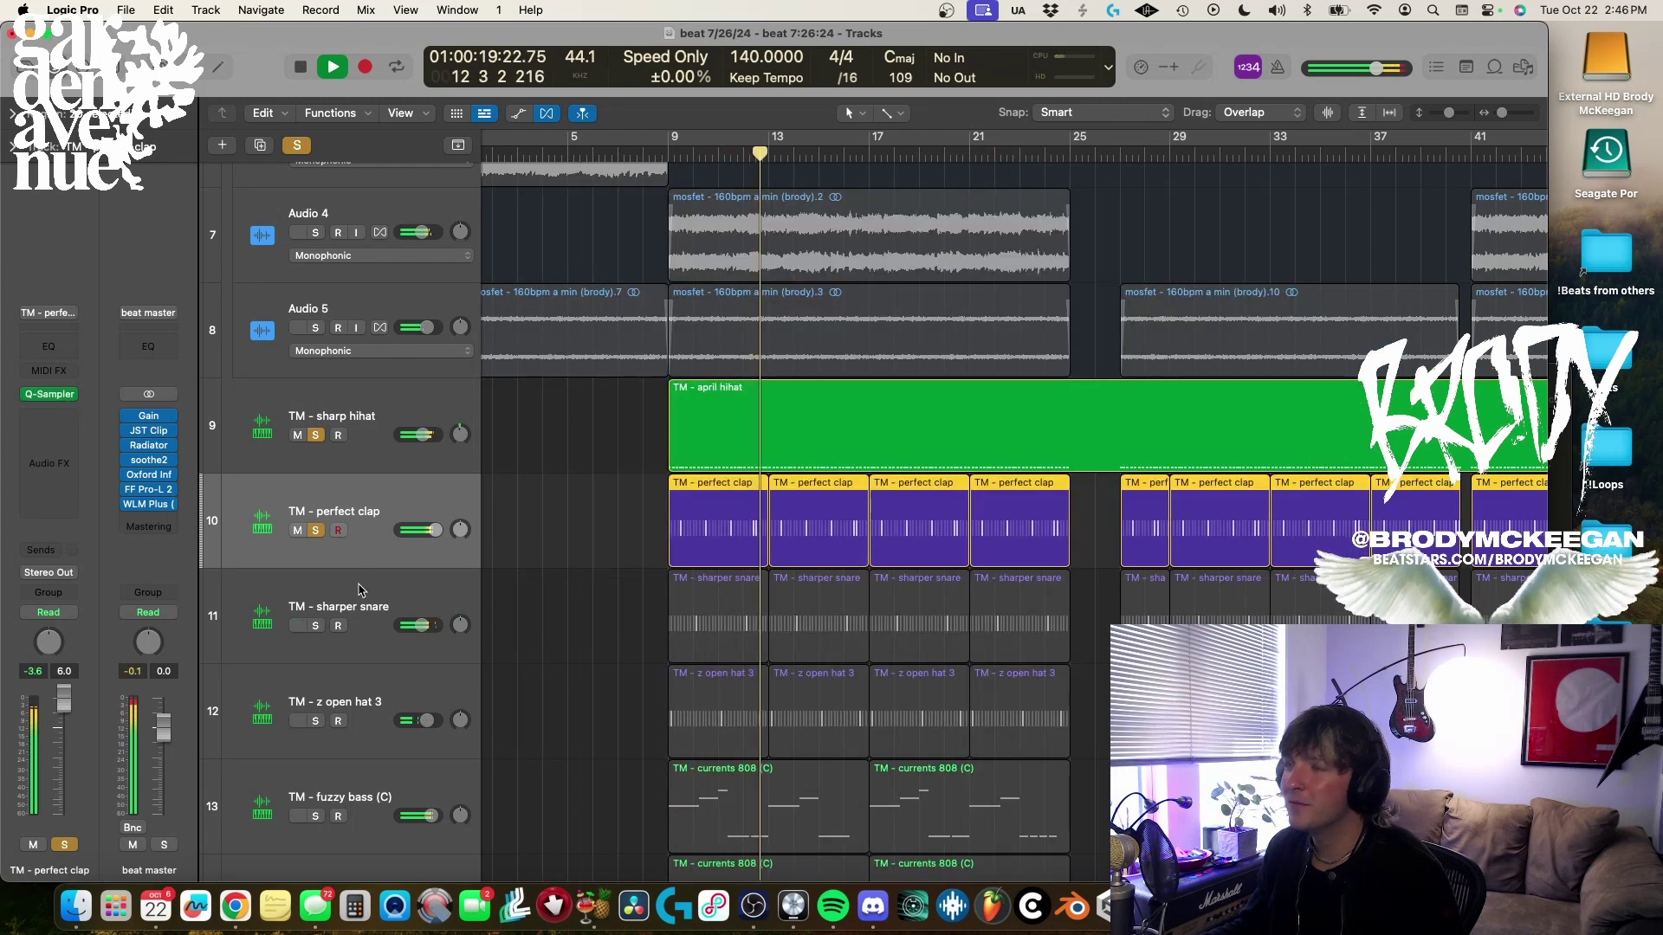
Solo the sharper snare track and replay from bar 9, zoomed to bars 7–21.
key(space)
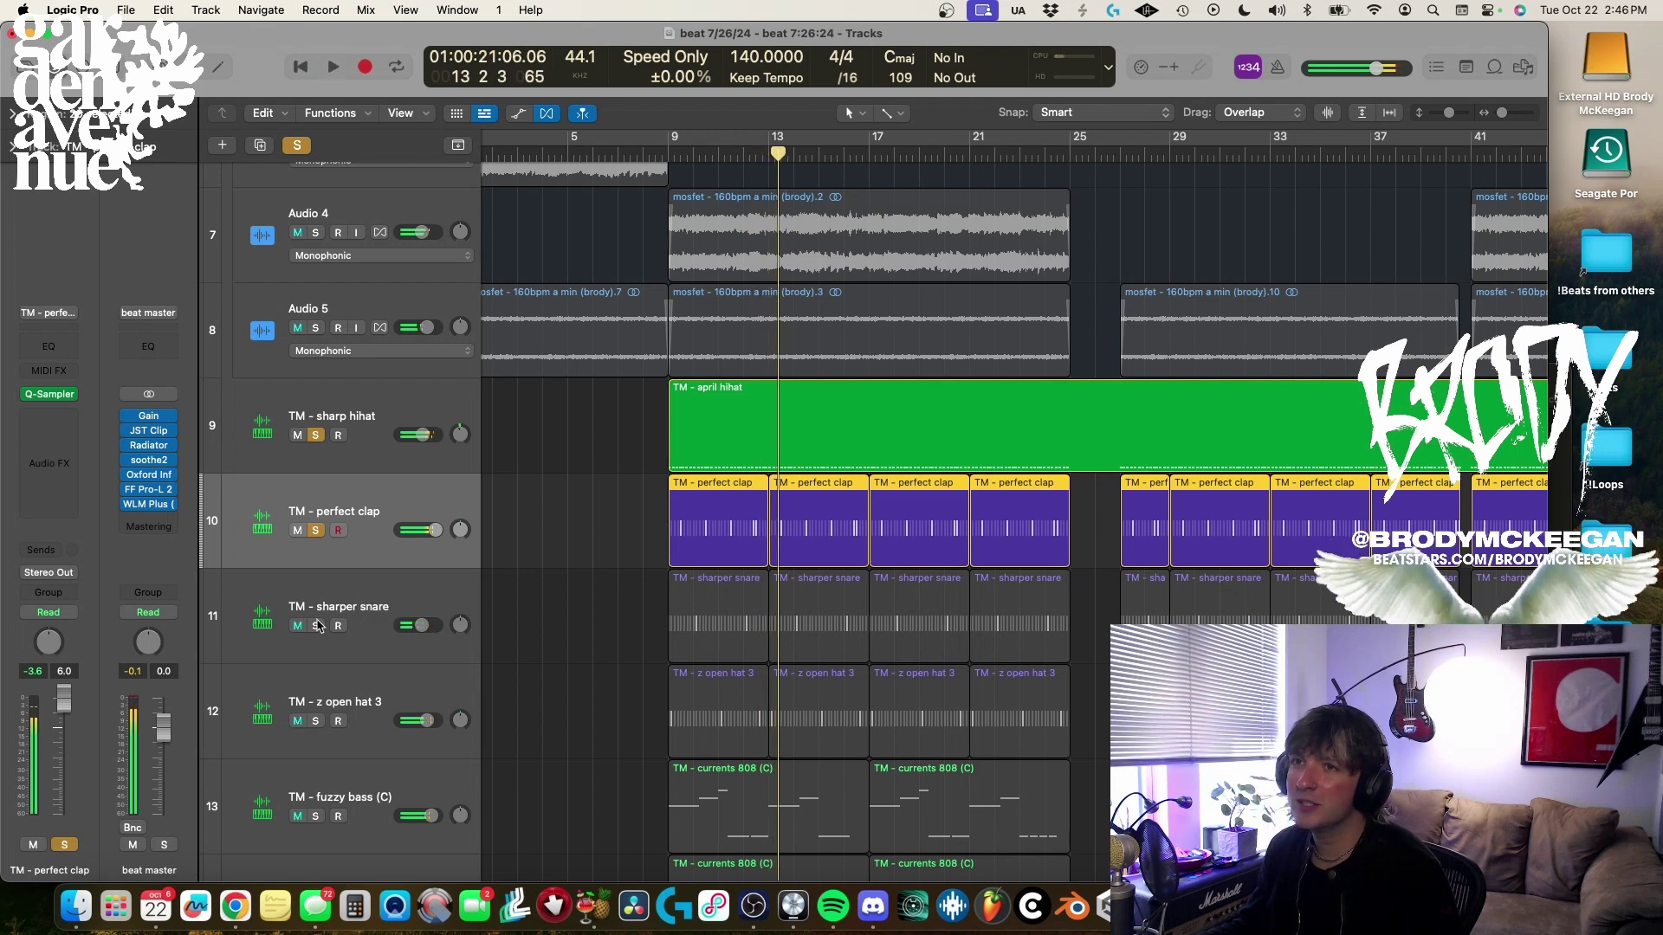
click(316, 625)
click(674, 156)
key(space)
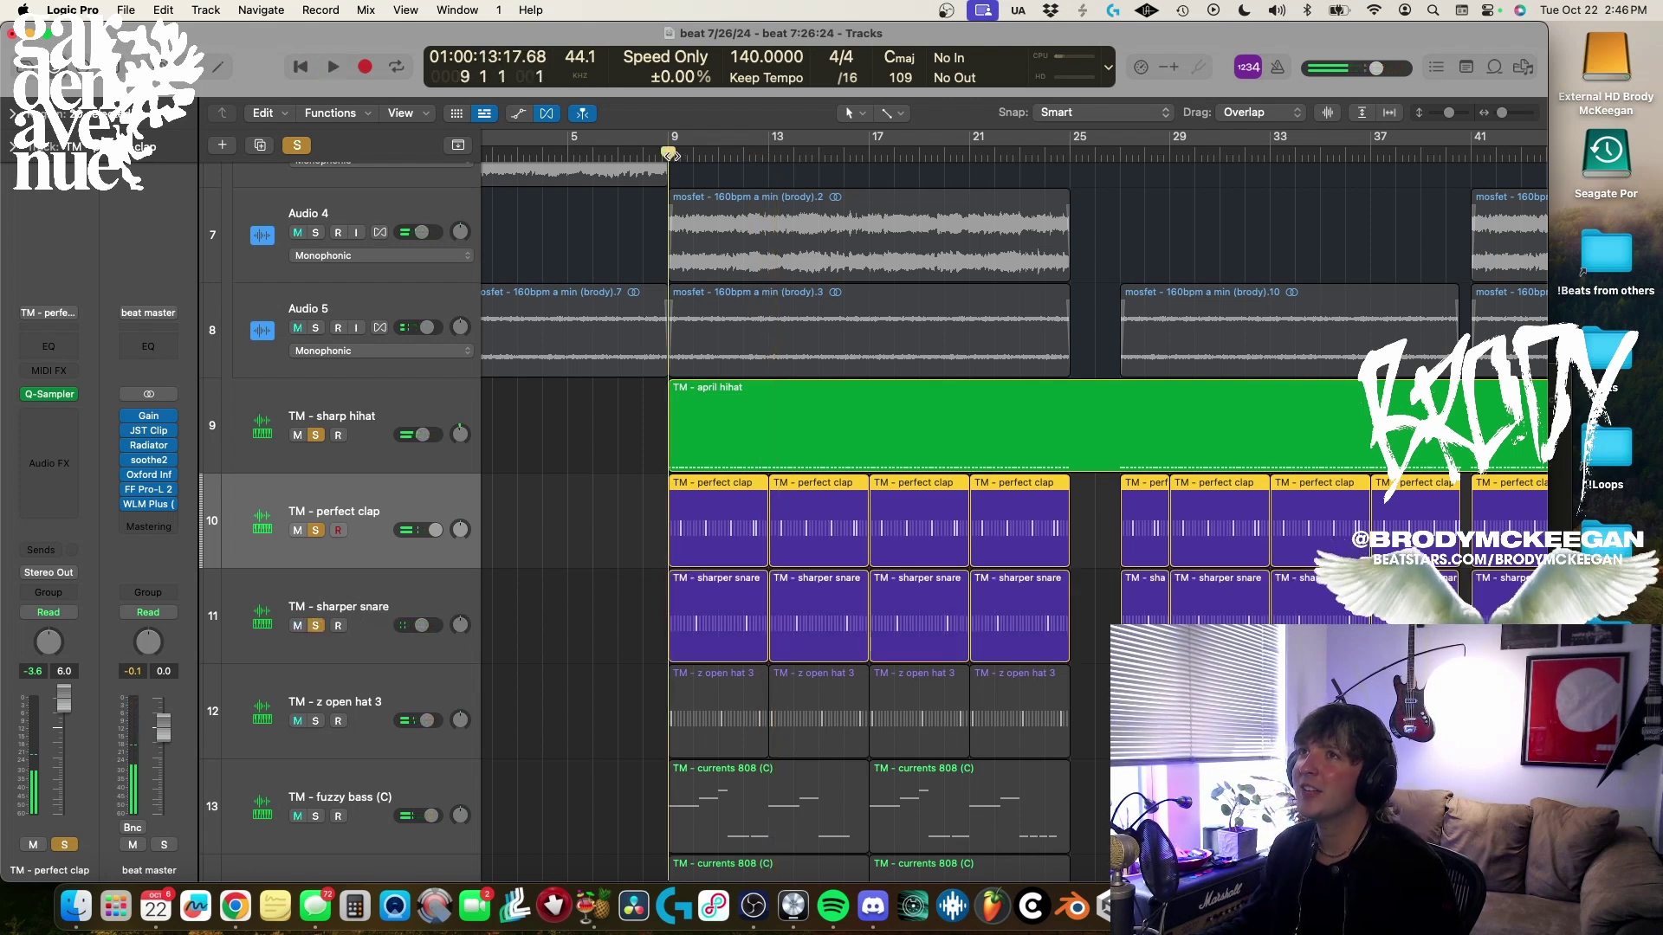
key(super+Right)
key(super+Right)
key(super+Right)
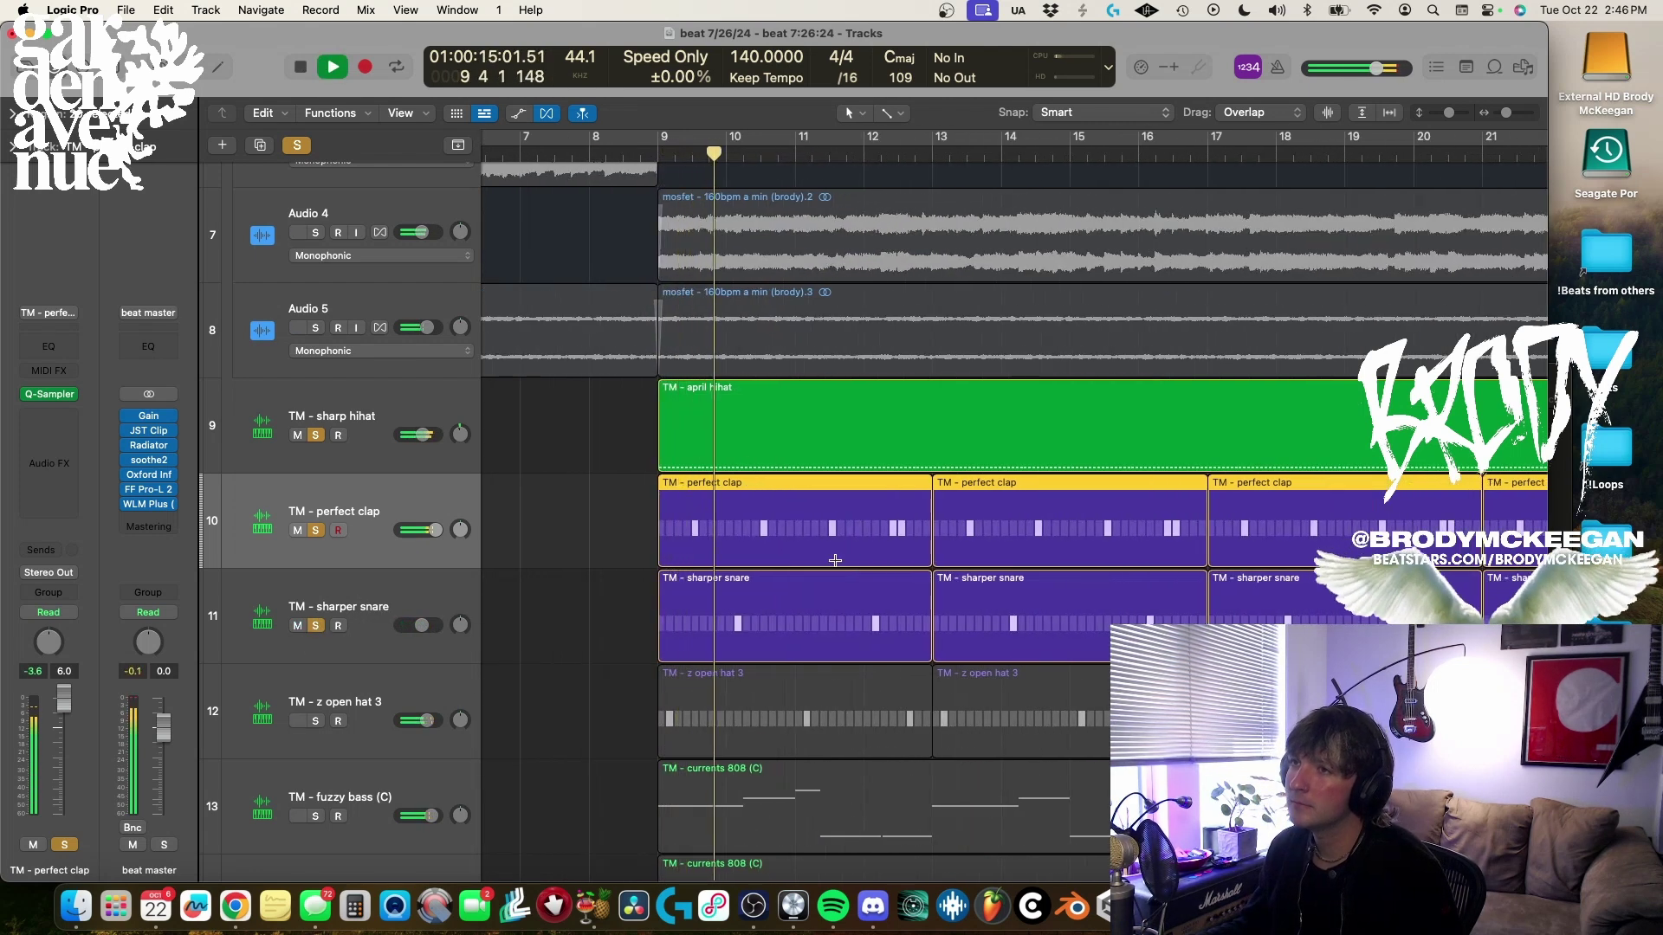
Solo the z open hat 3 track, restart from bar 9, and select TM - fuzzy bass (C).
click(459, 577)
scroll(603, 589, down, 5)
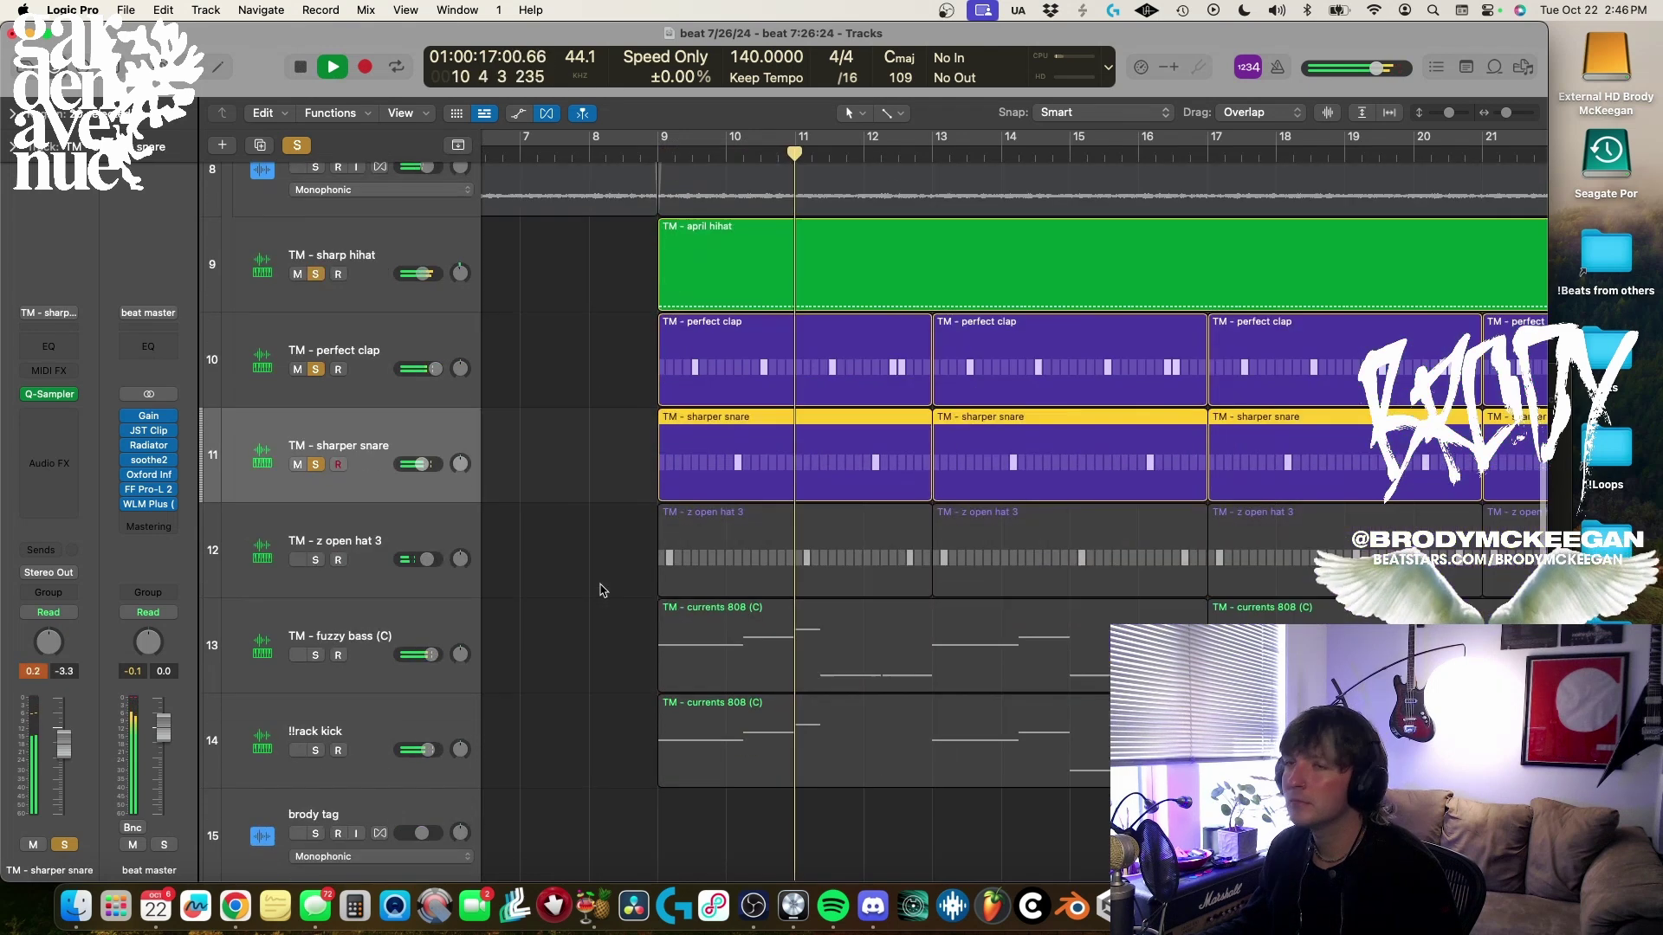
key(space)
click(315, 560)
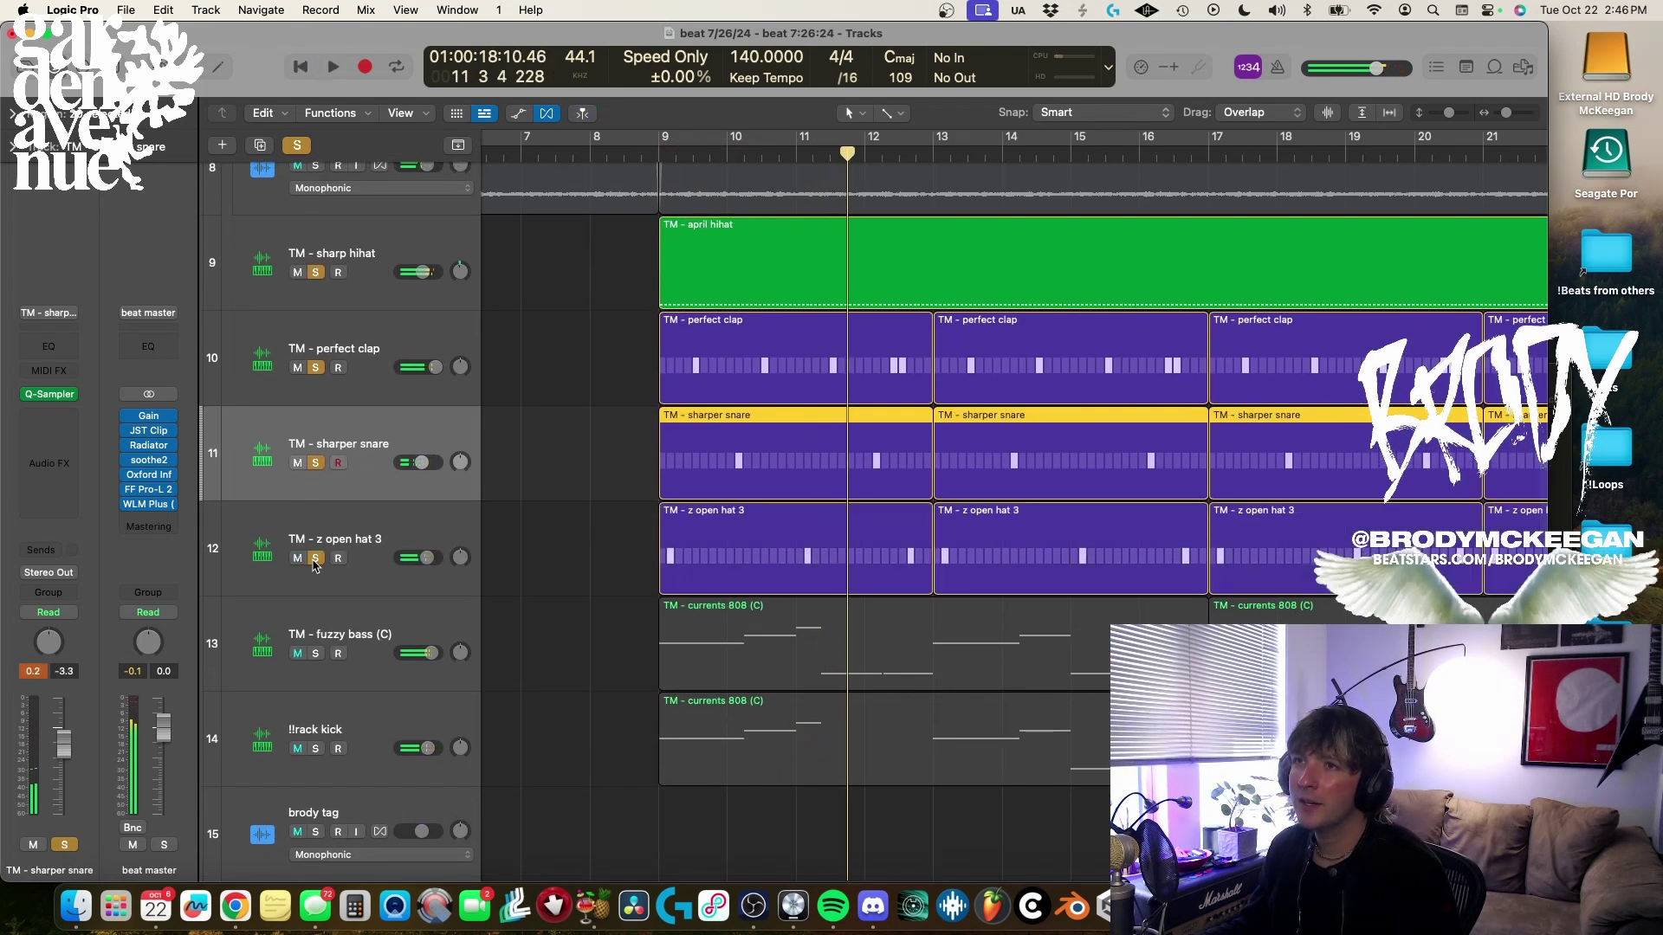
key(space)
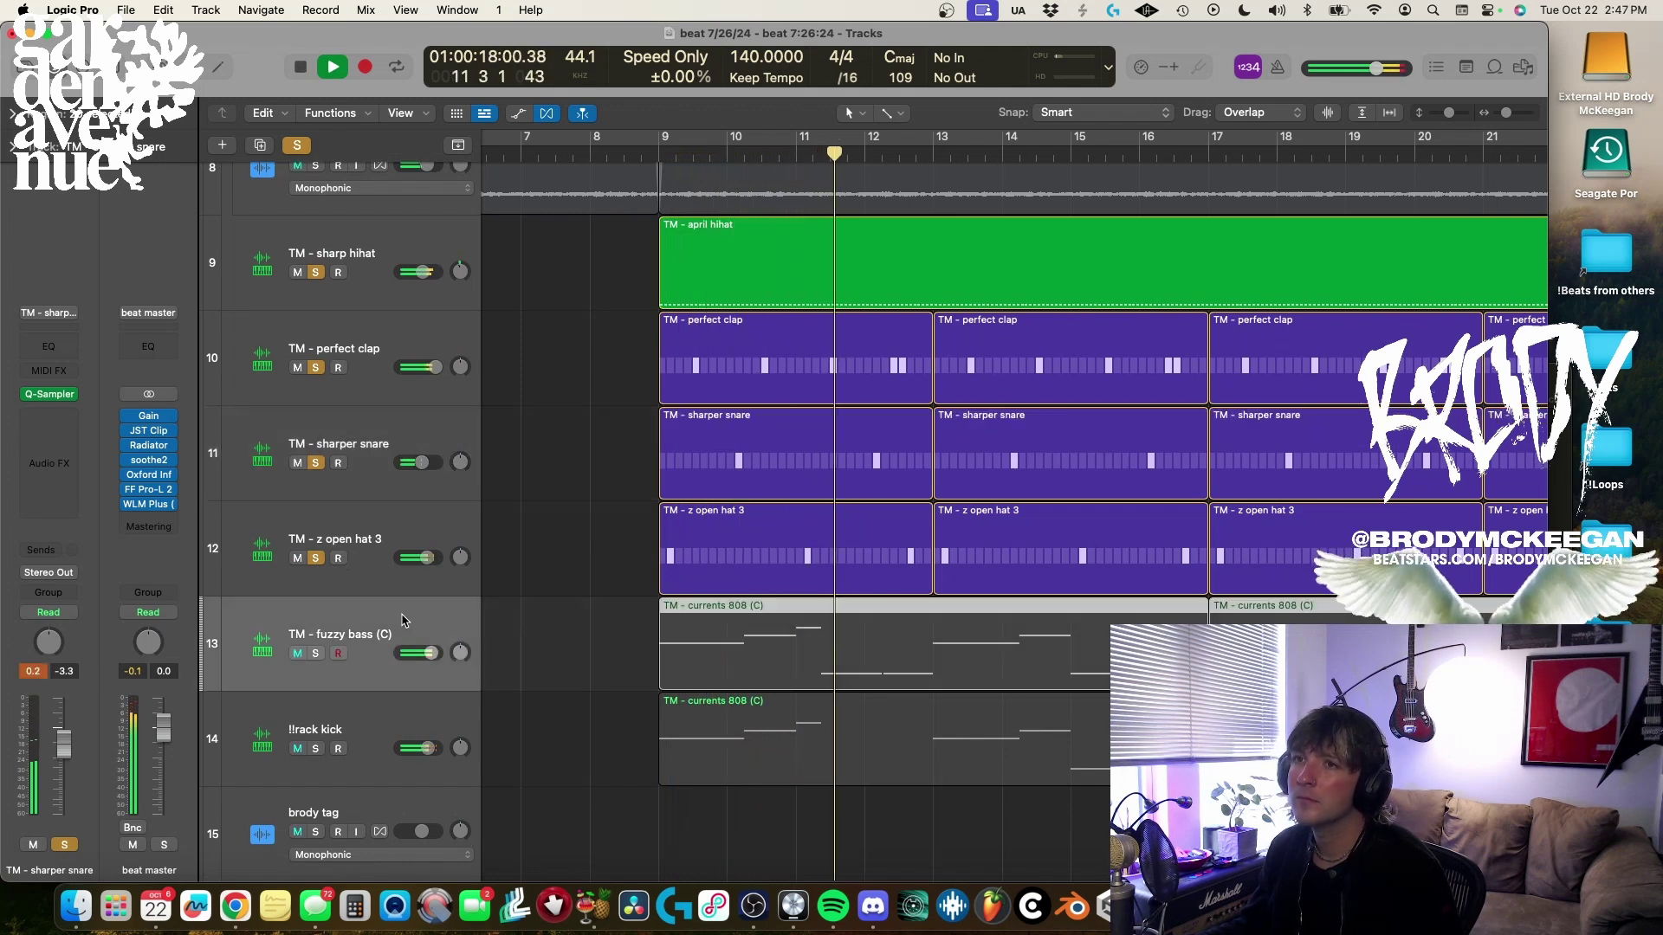
click(381, 666)
Solo the fuzzy bass track, preview its sampler instrument, and play from bar 9.
click(48, 394)
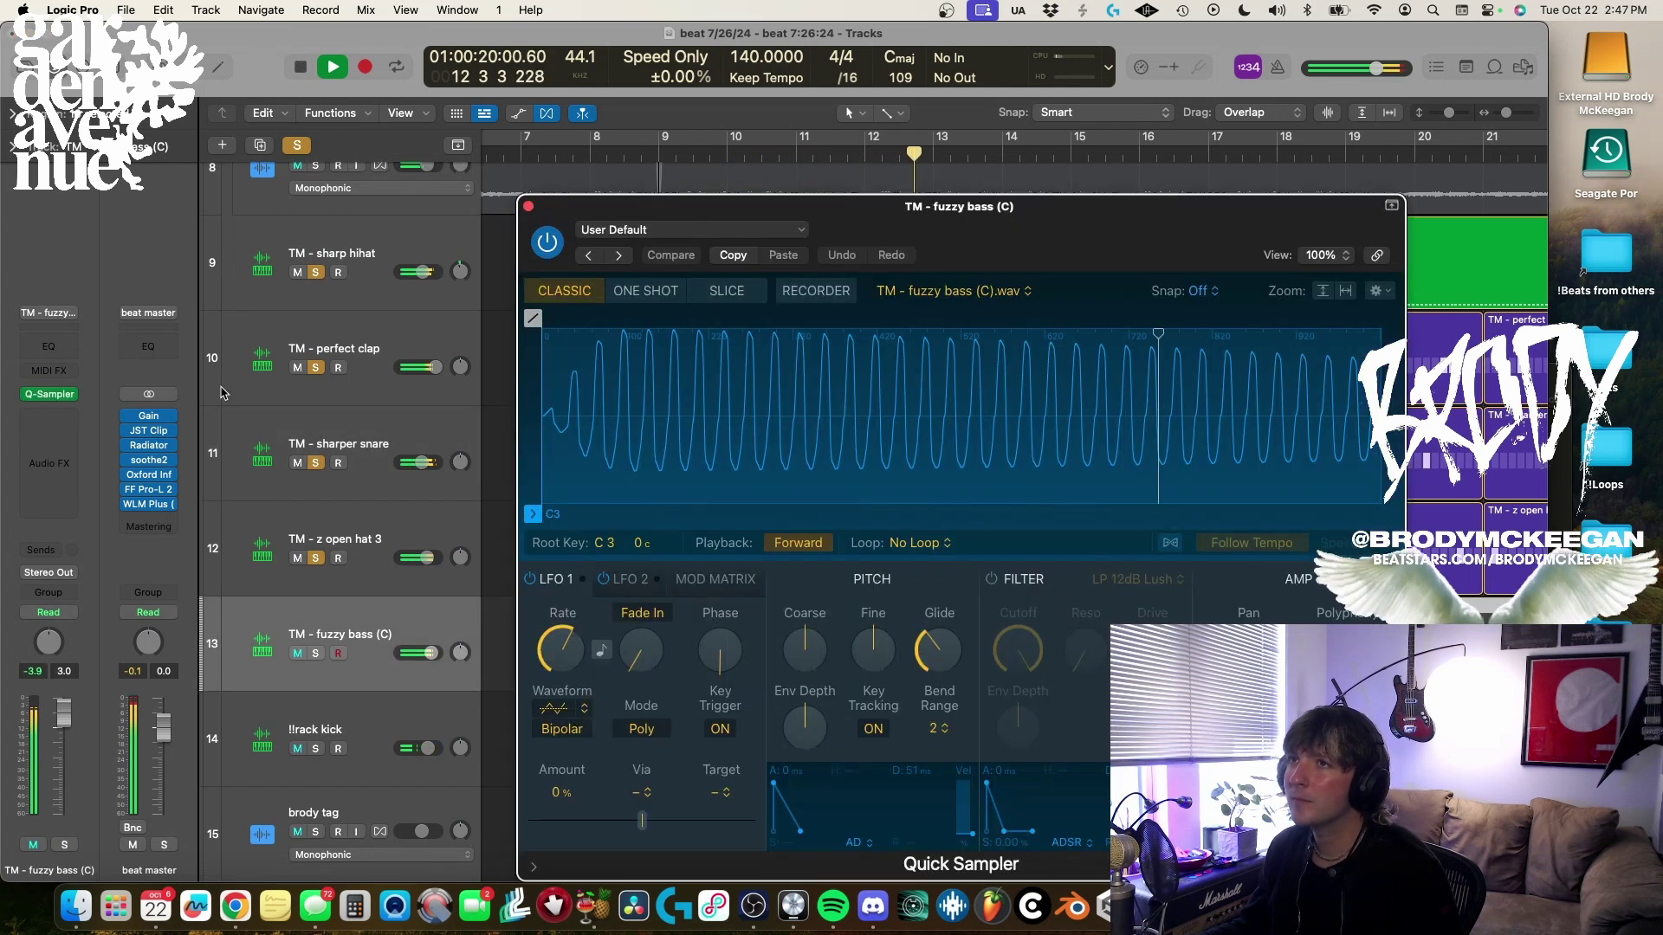
click(528, 206)
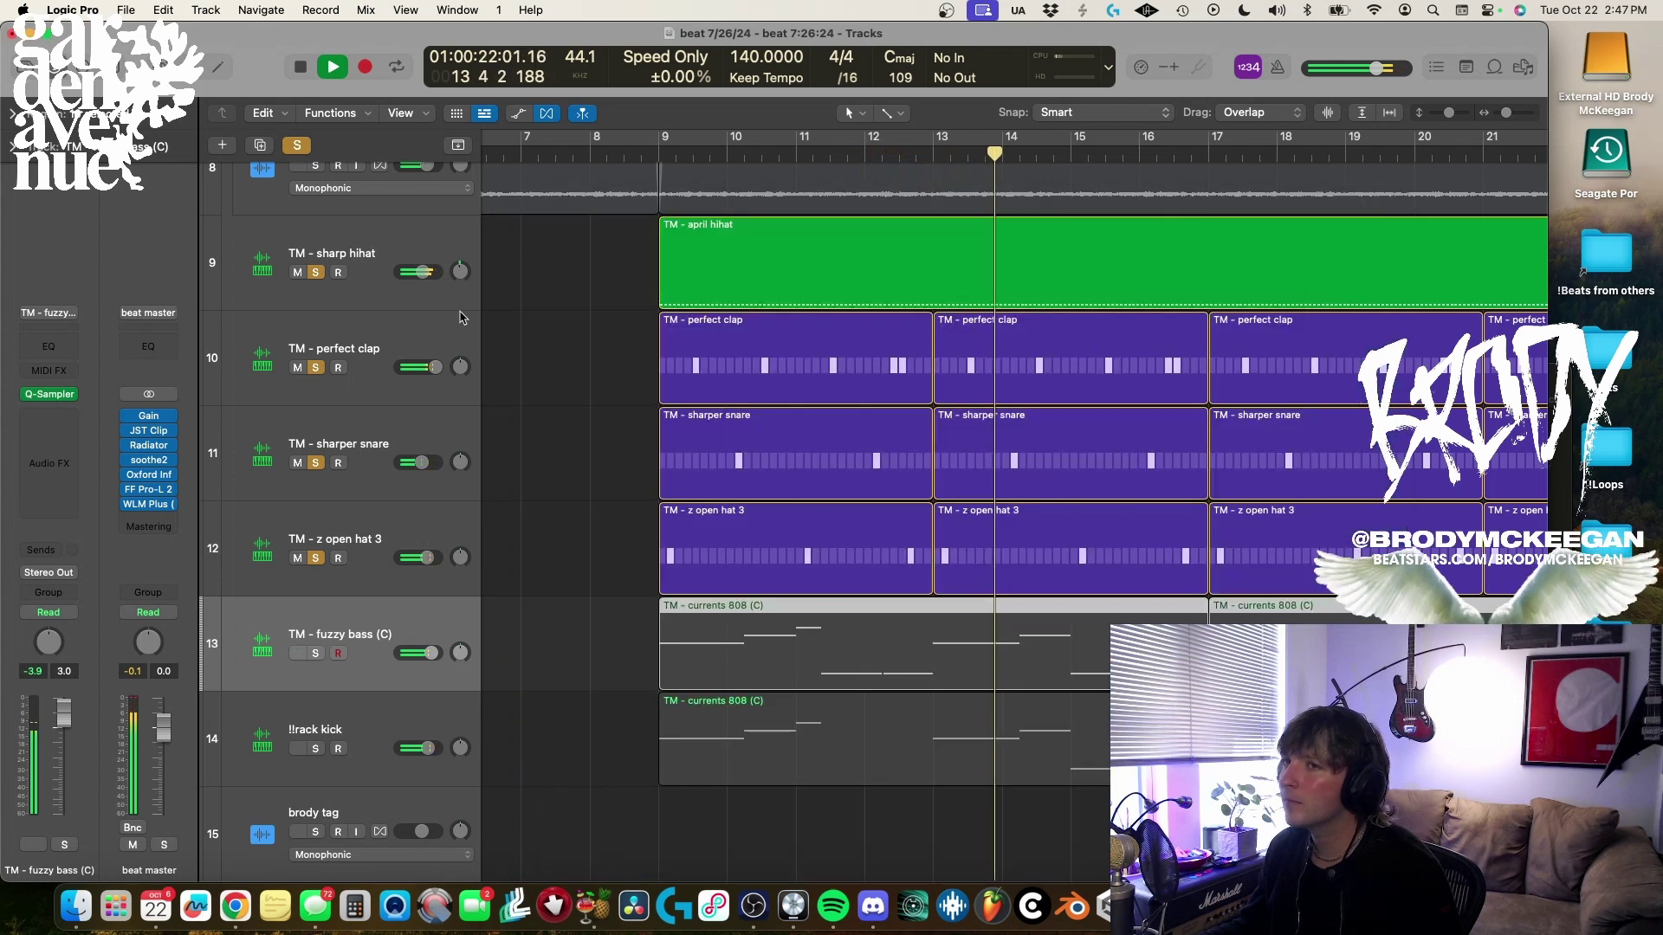
key(space)
click(315, 654)
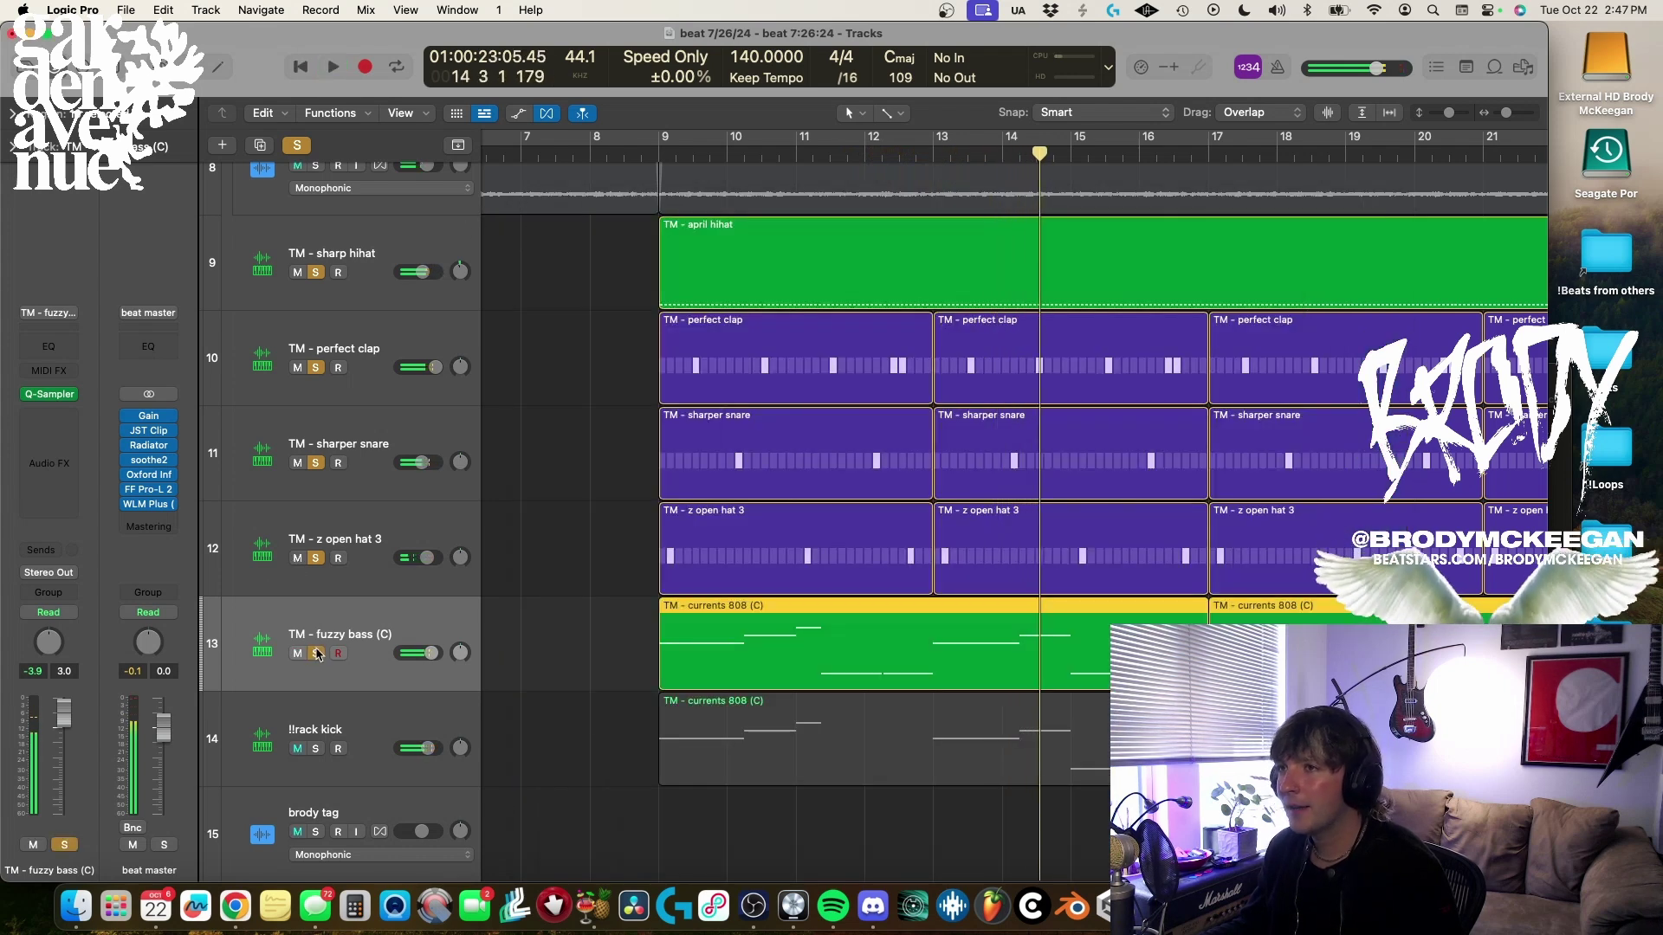
key(Return)
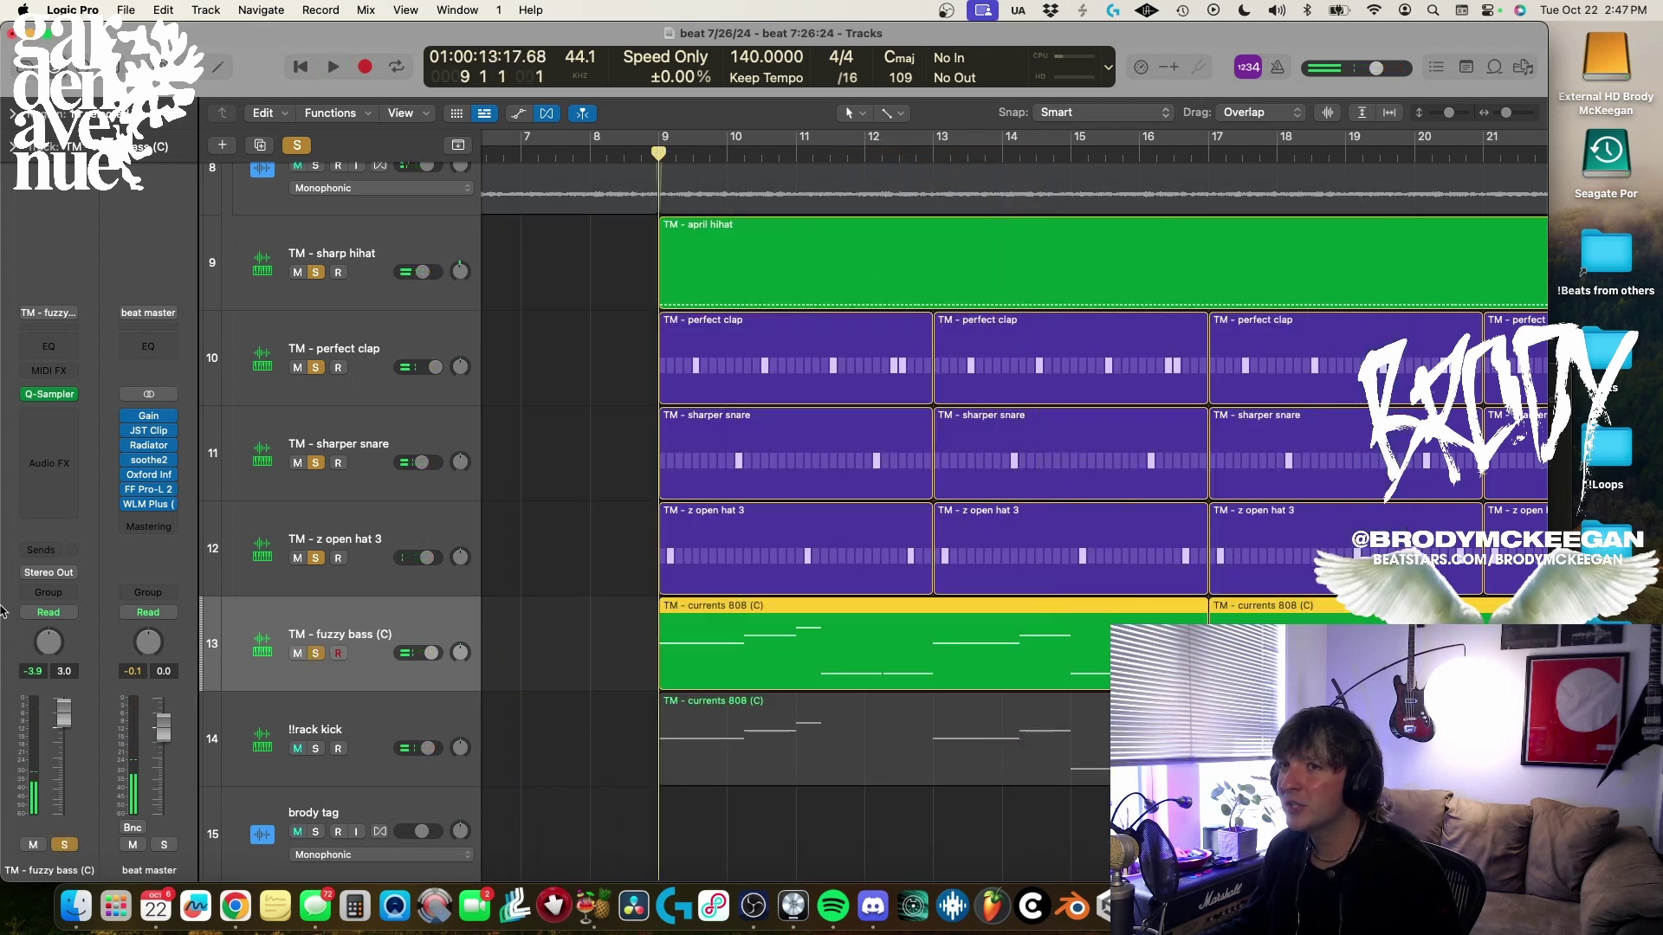
click(50, 394)
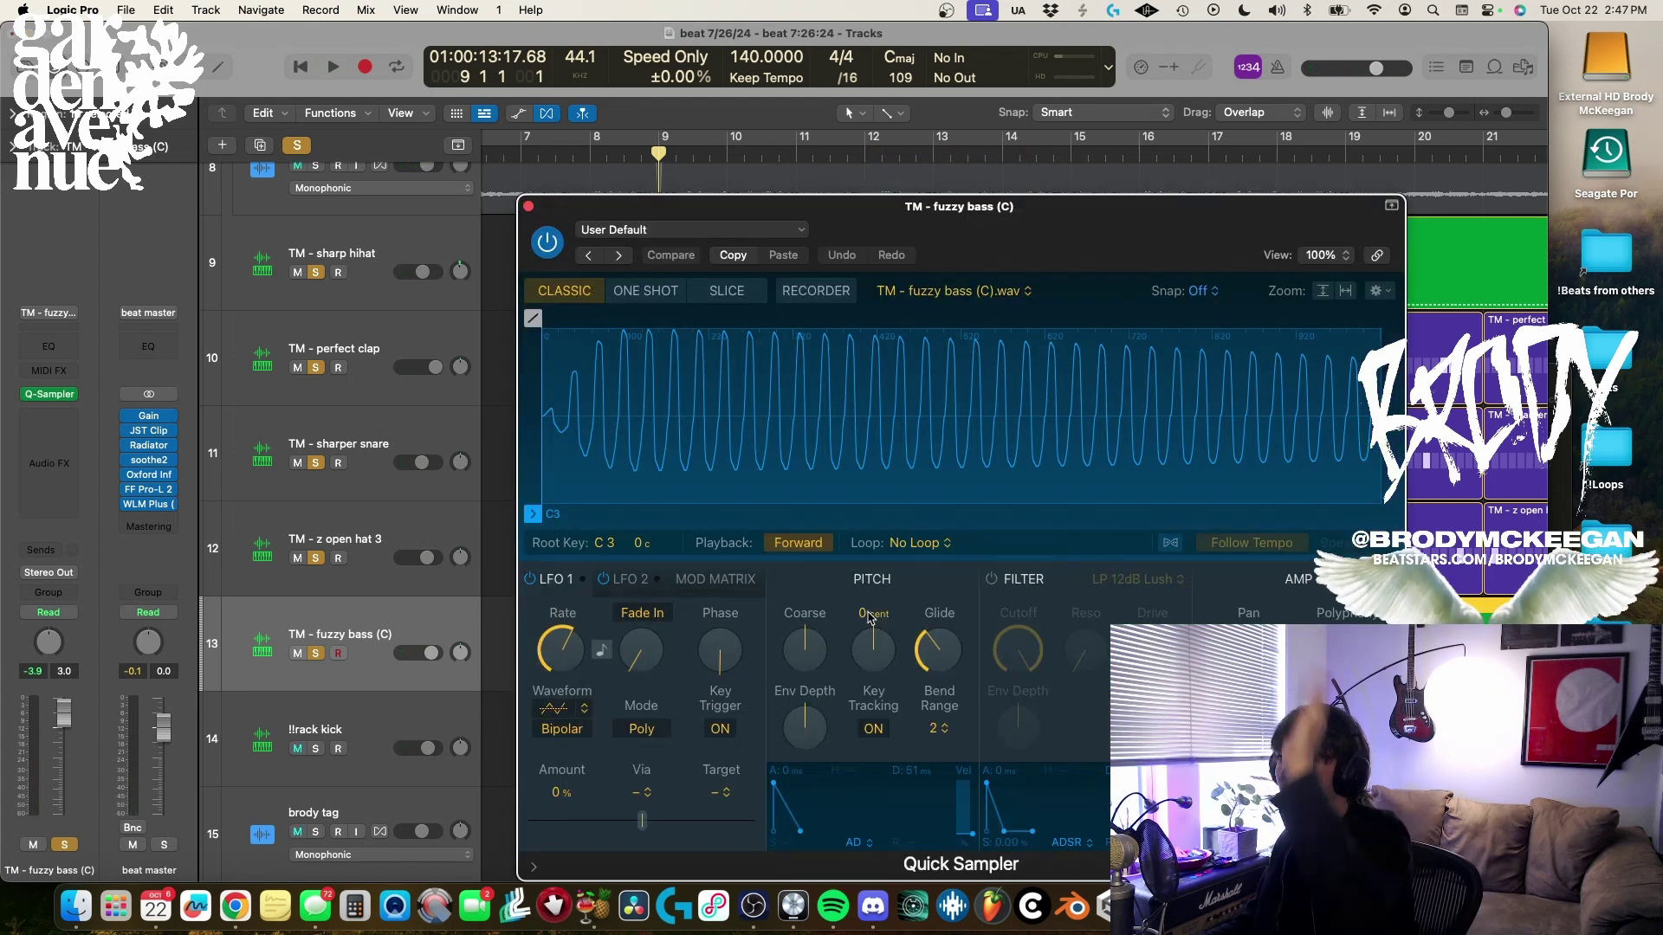
click(528, 207)
key(space)
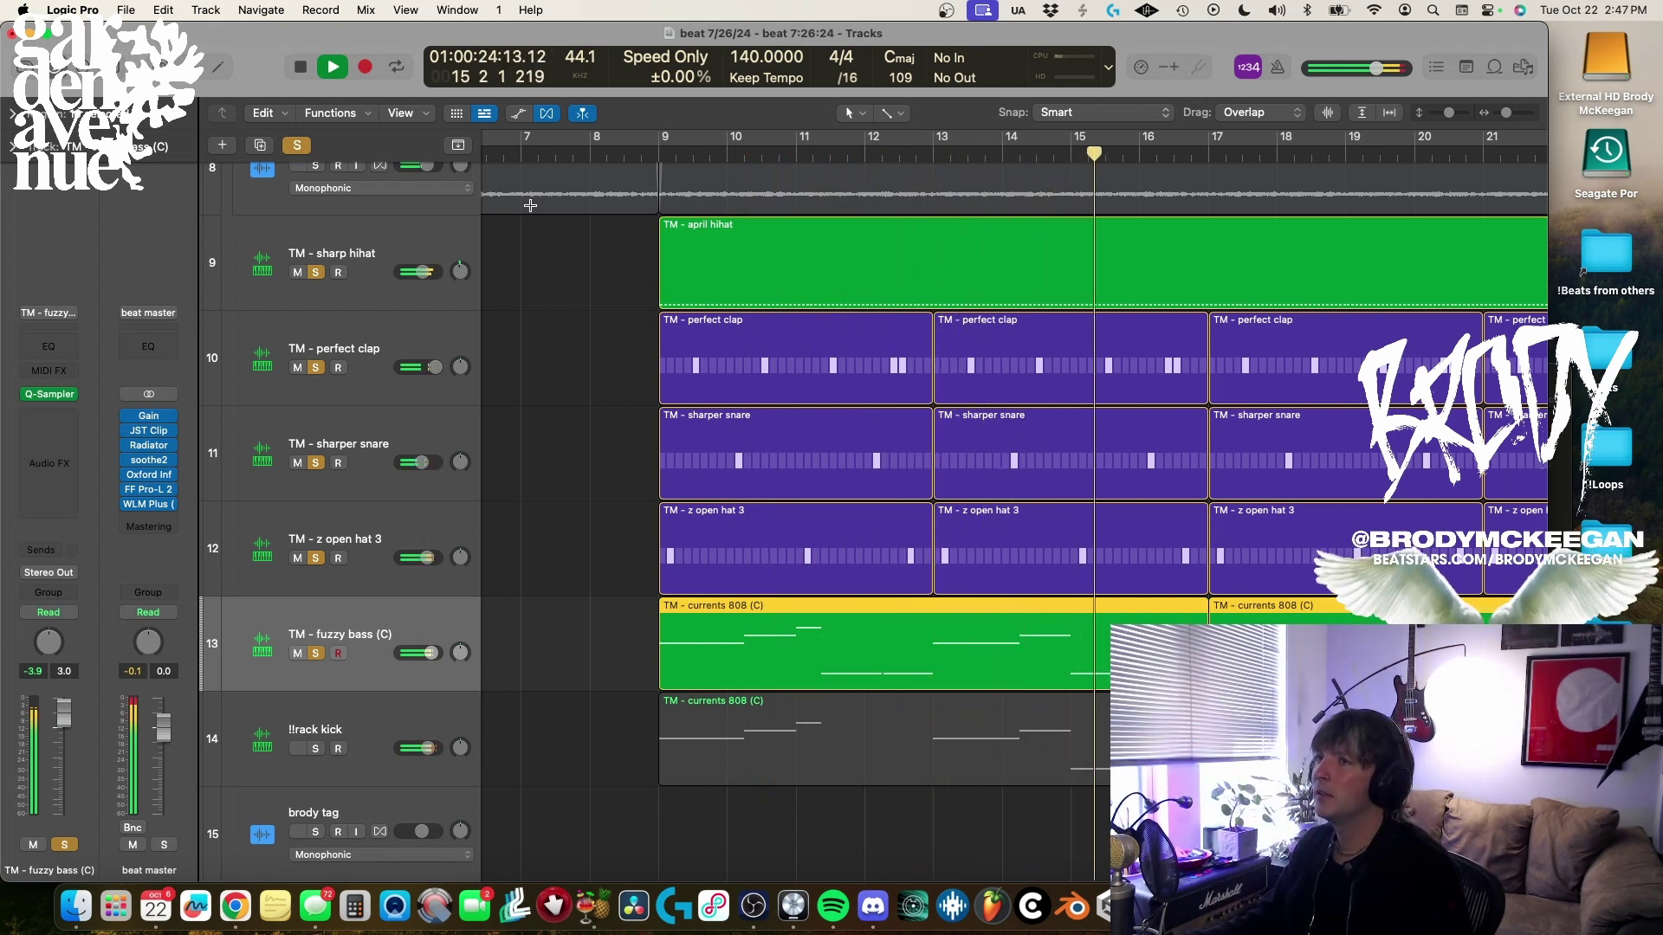
Solo the !!rack kick together with the fuzzy bass and play them from bar 9.
key(space)
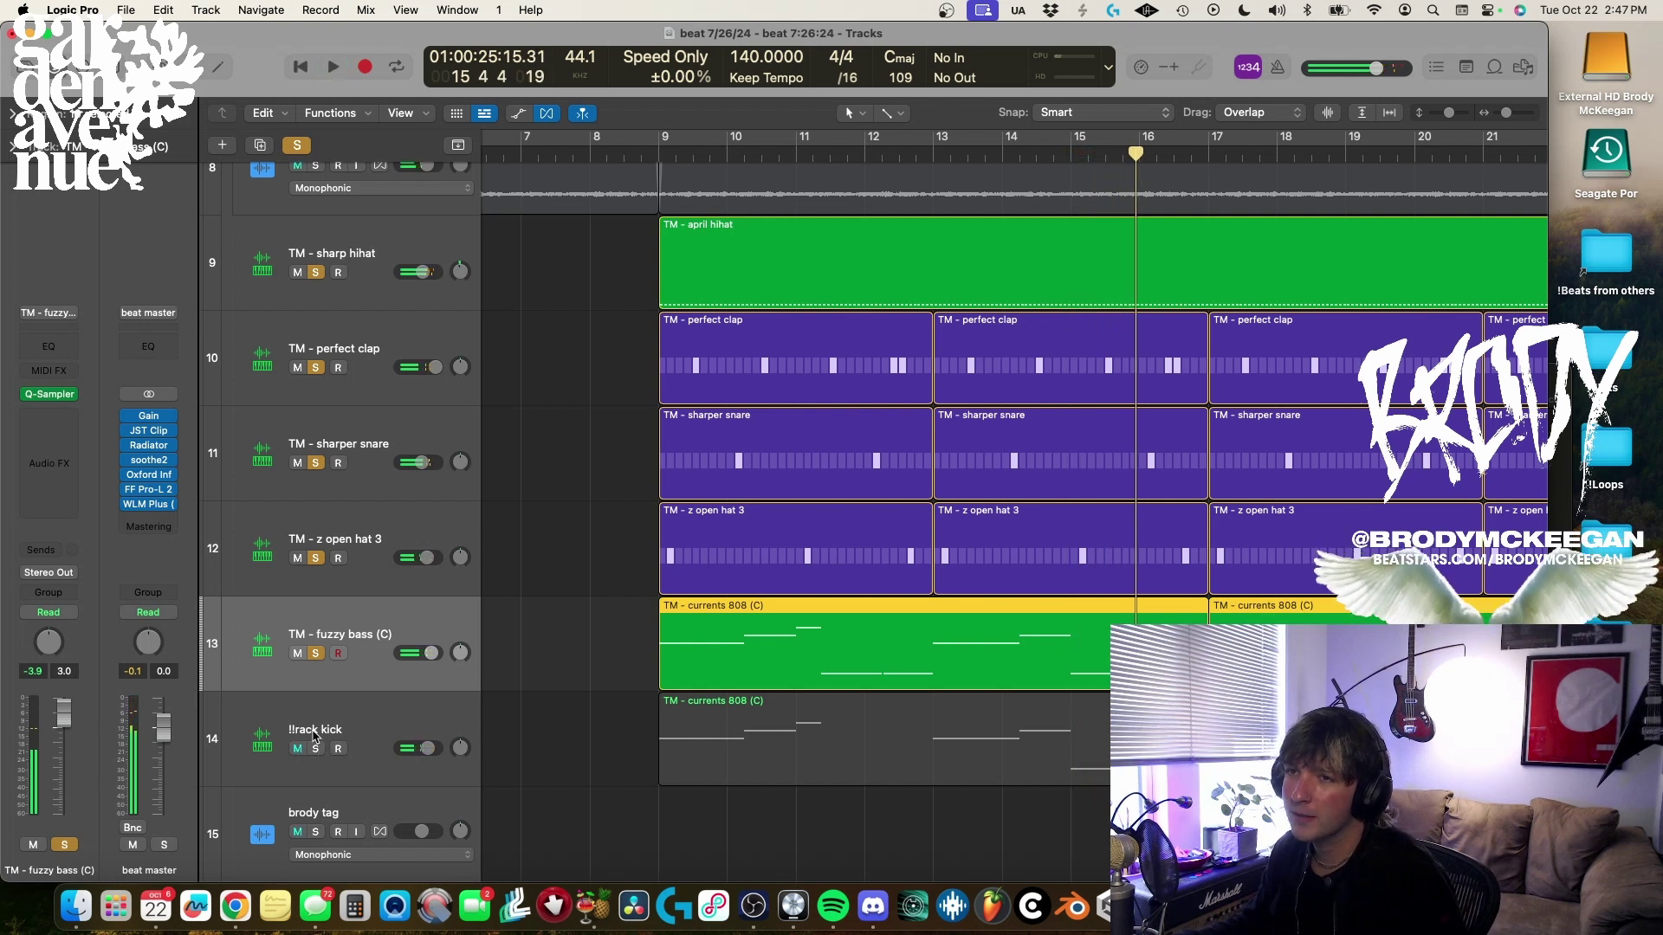
click(317, 654)
click(316, 748)
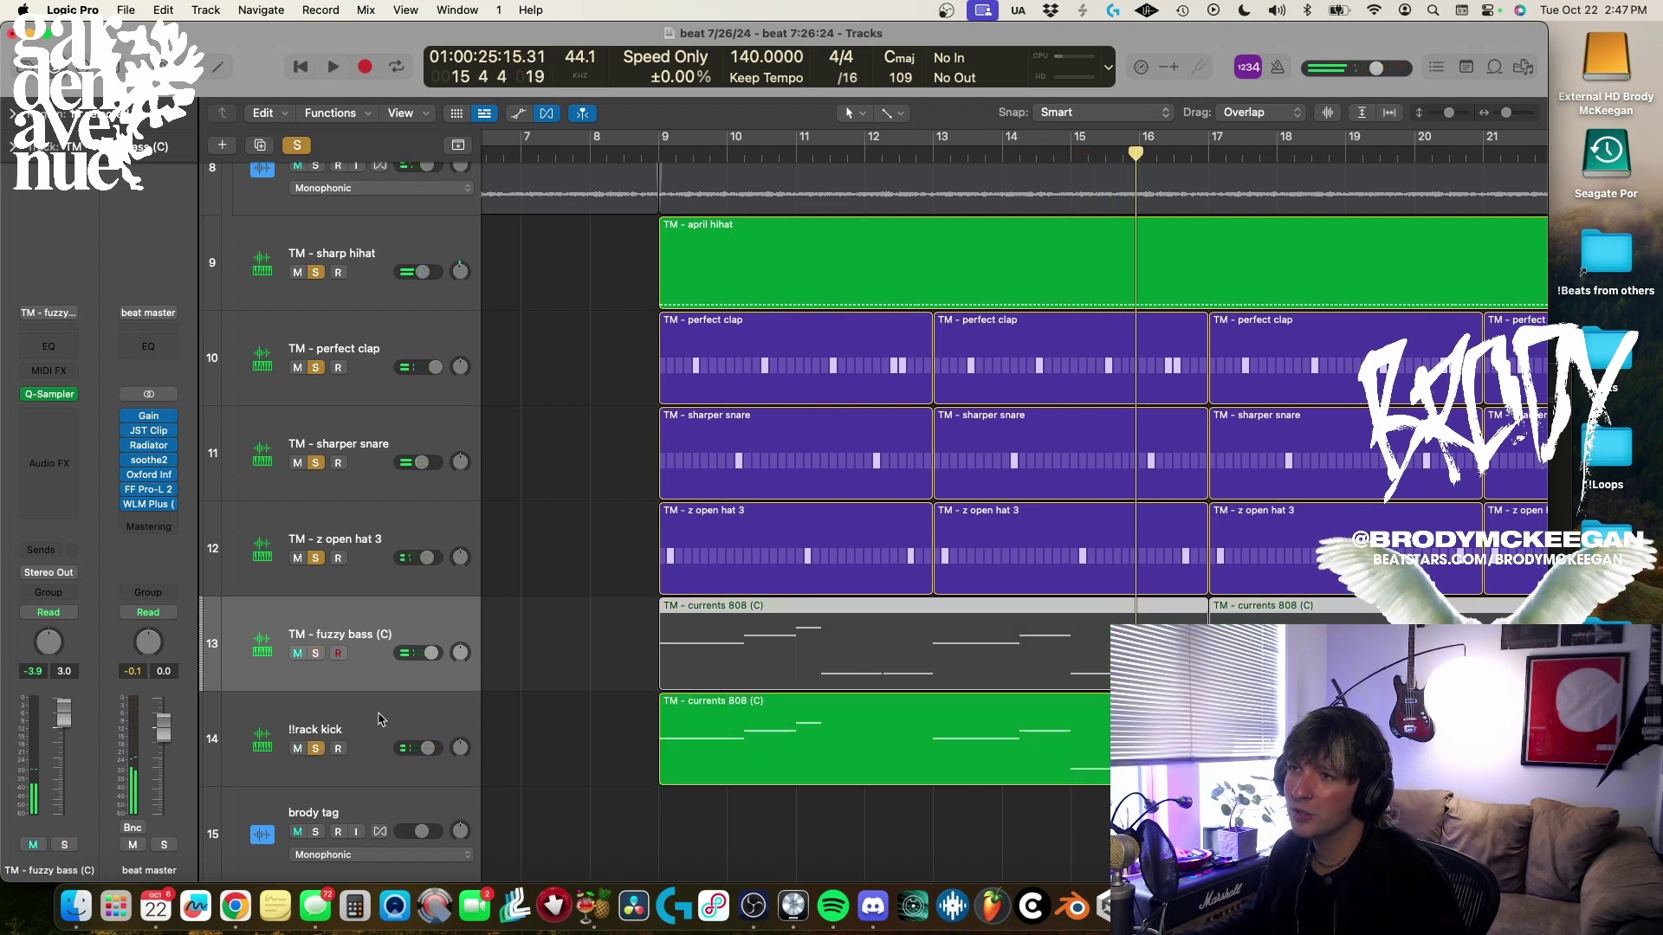
click(662, 177)
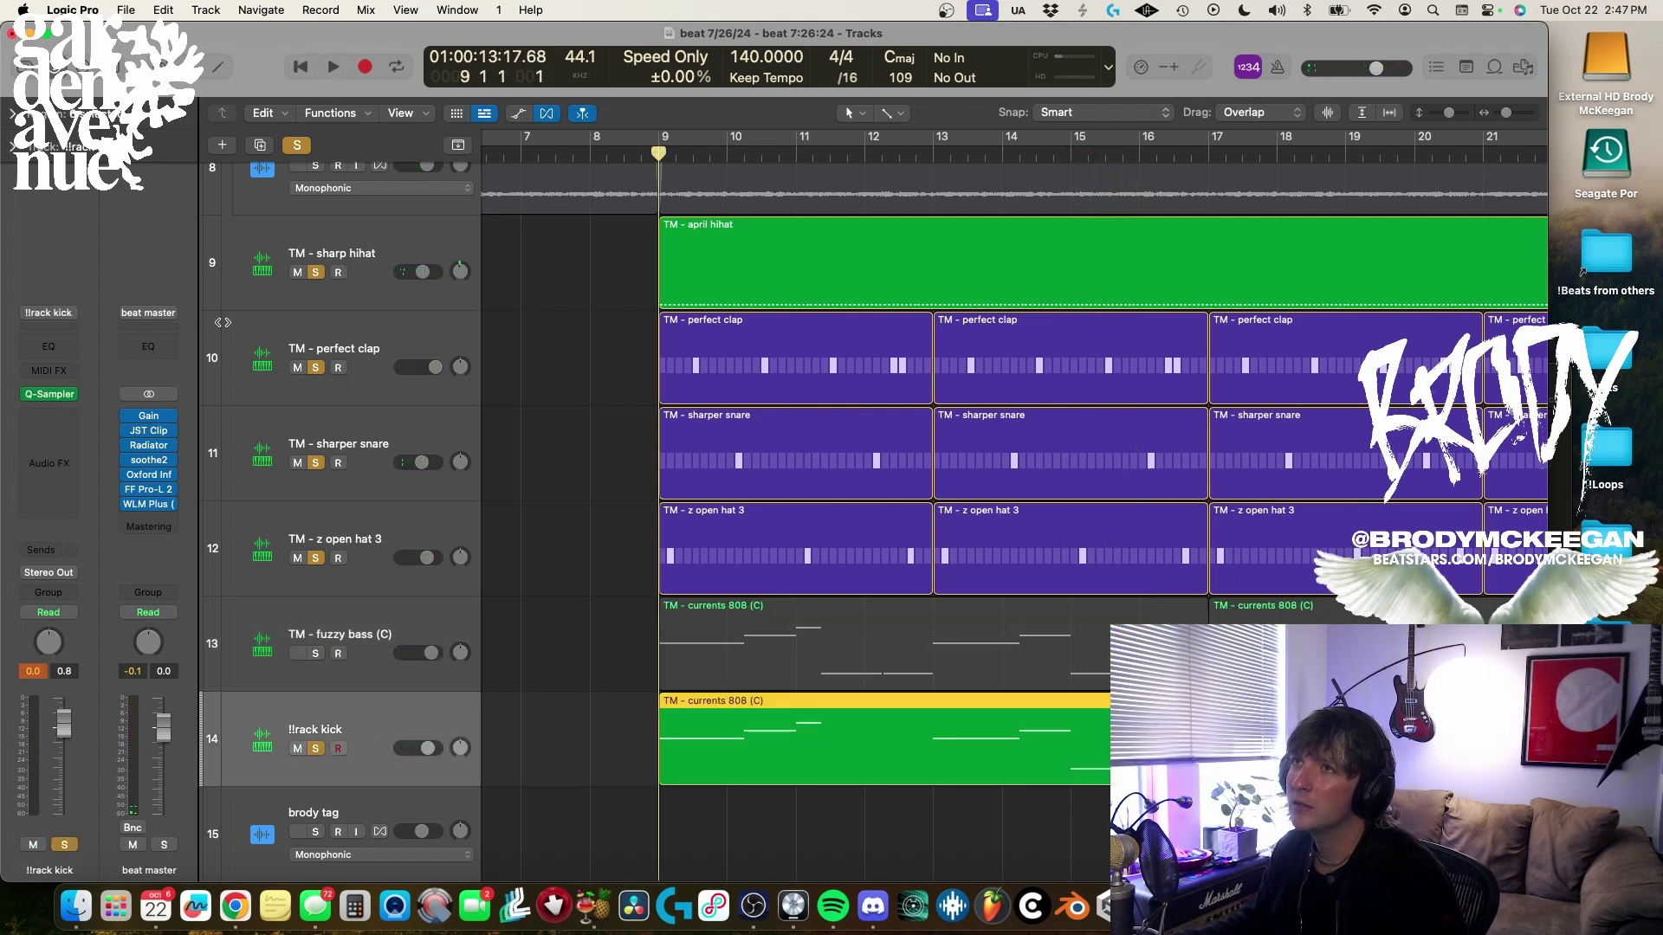
key(space)
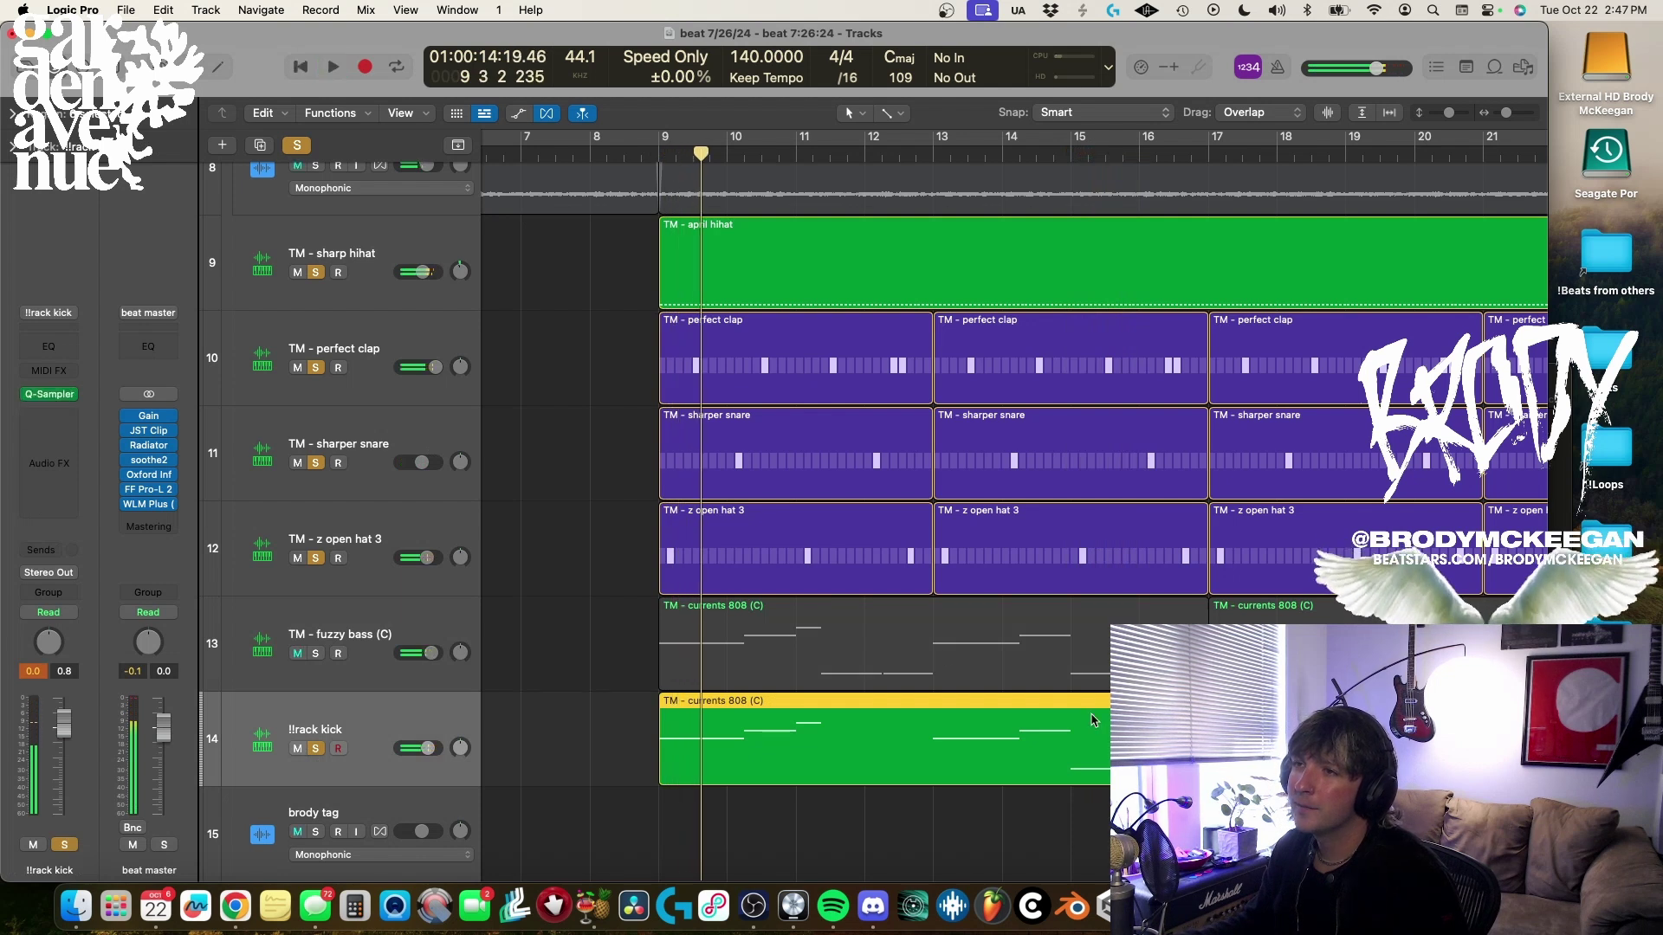
click(316, 655)
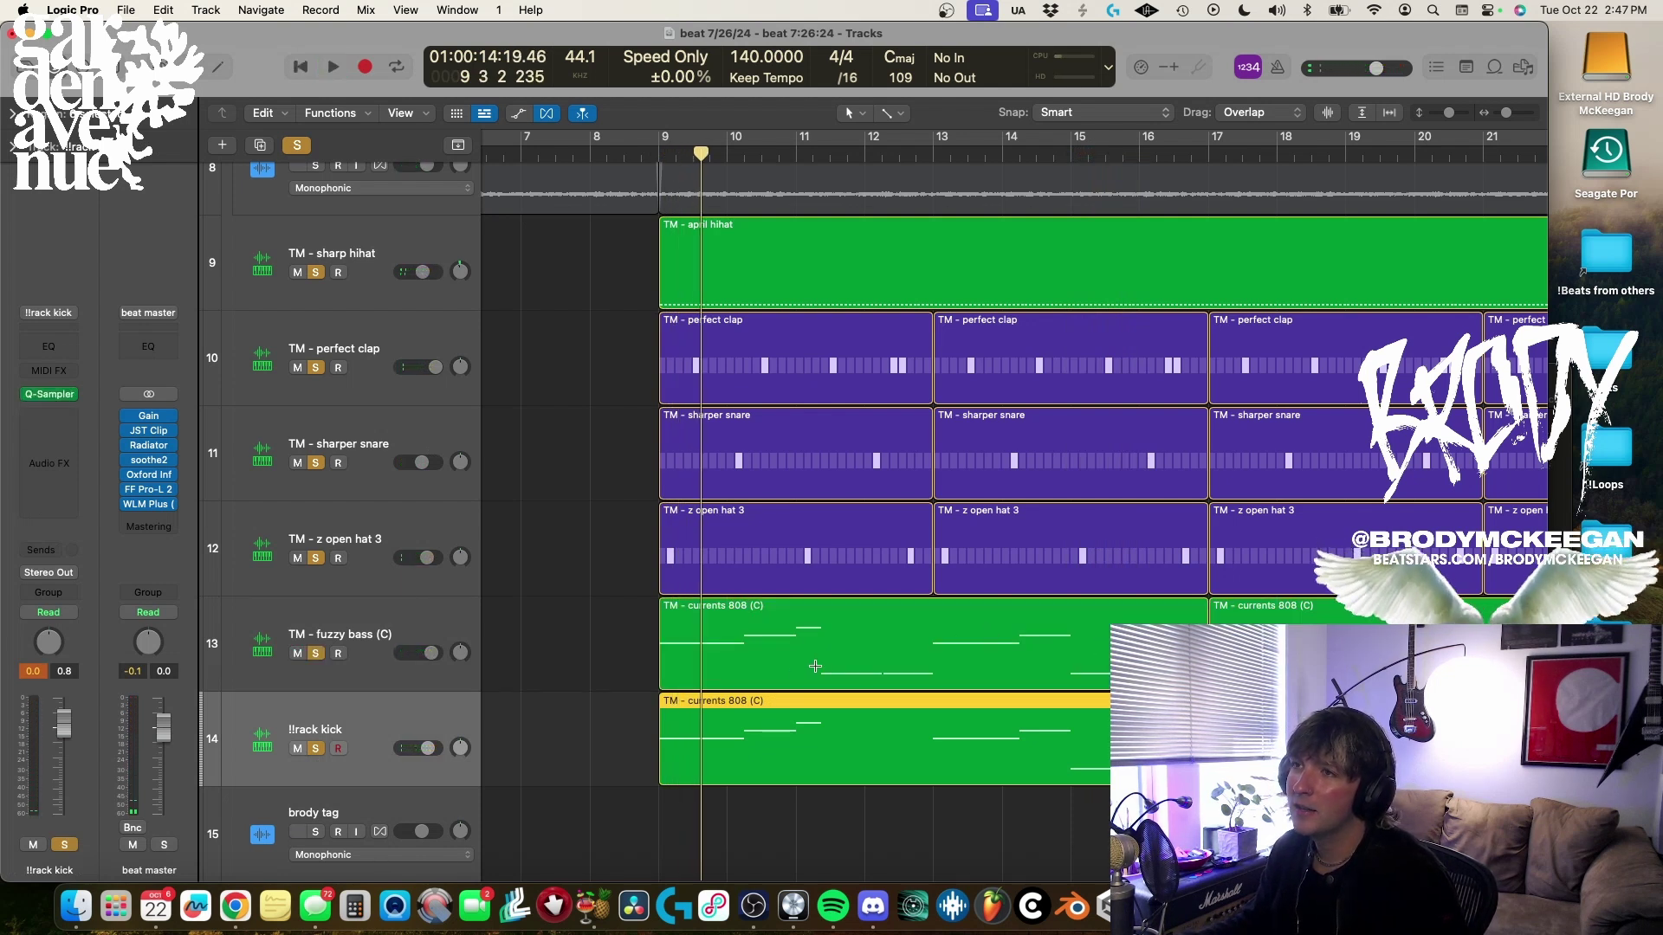
click(803, 611)
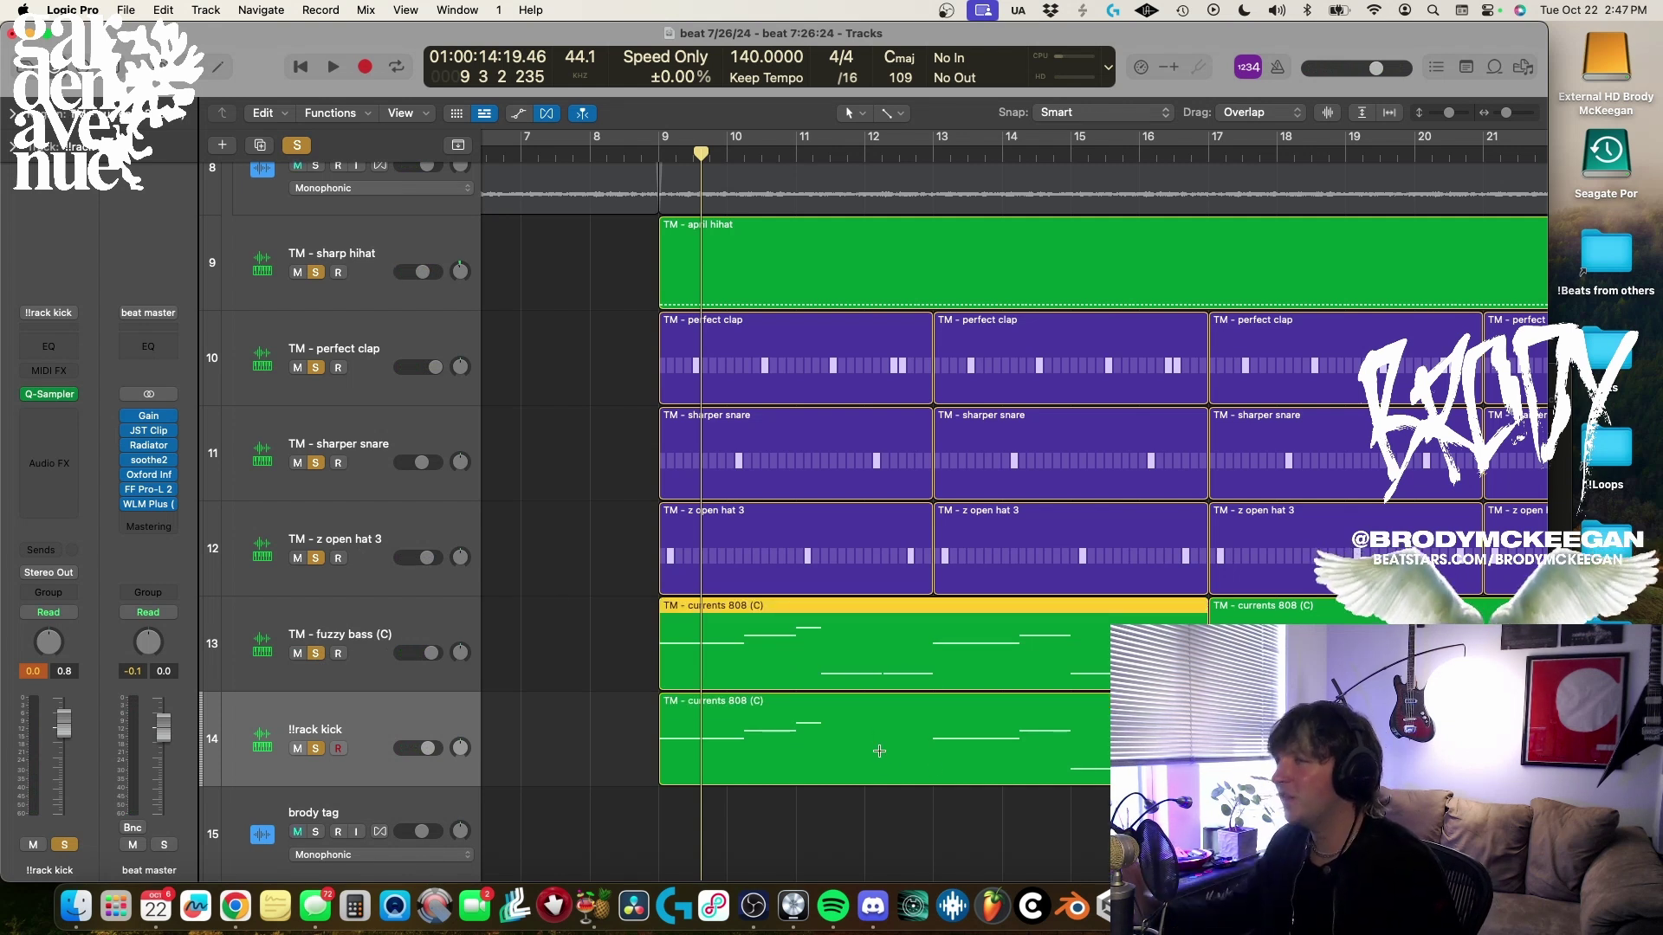
key(space)
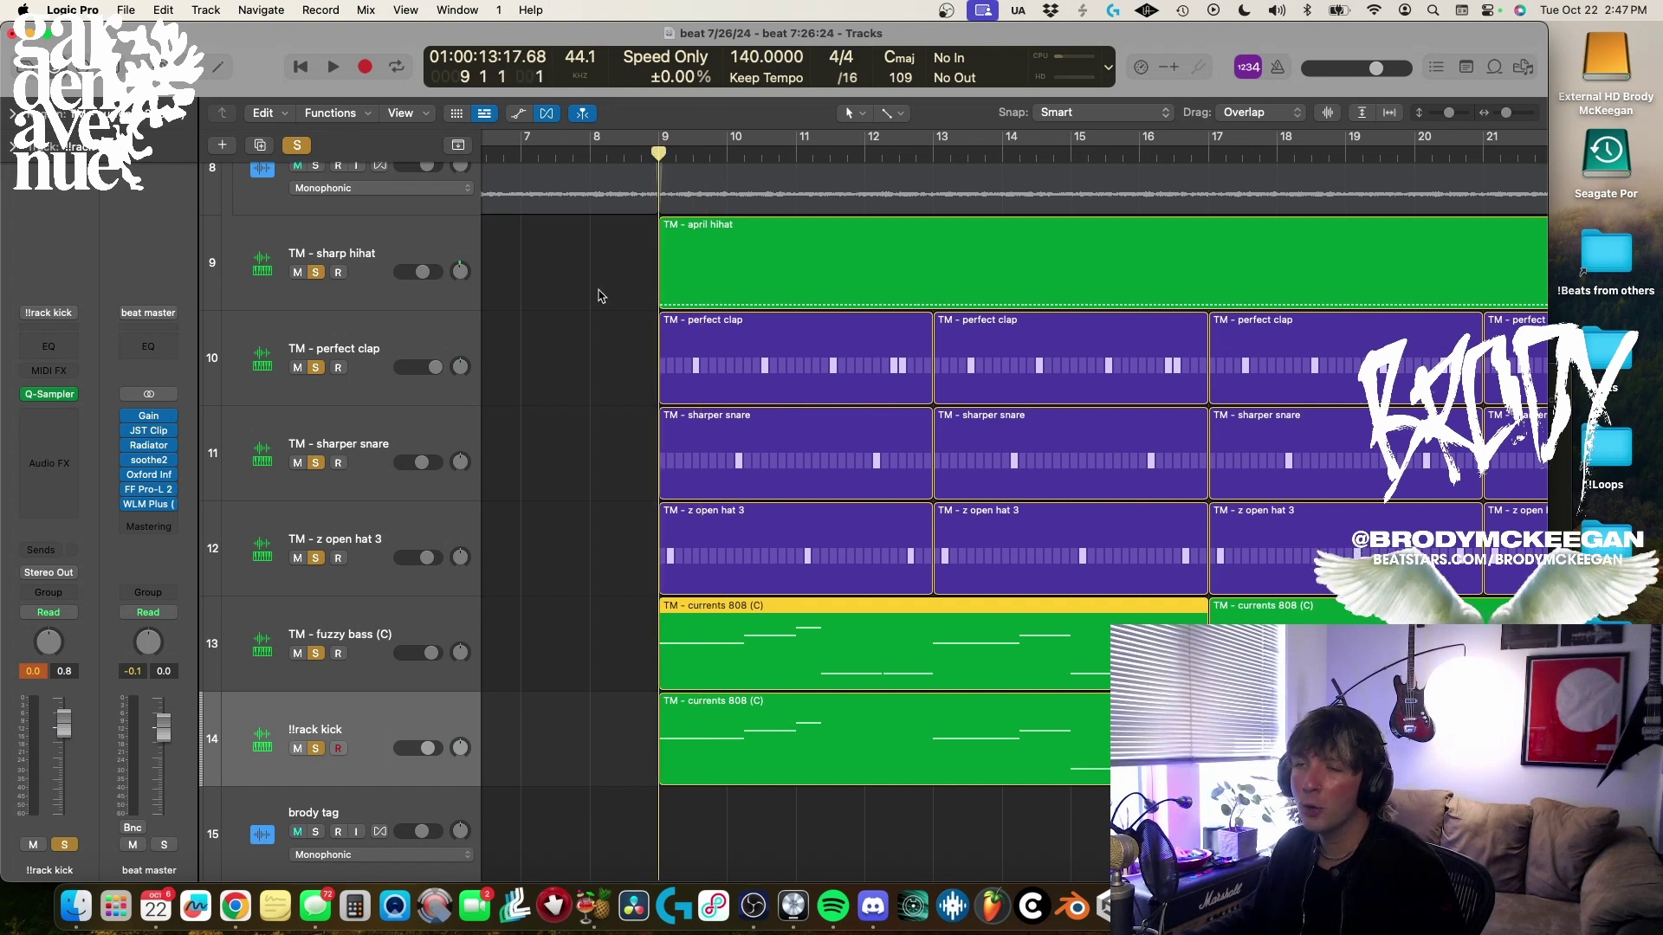
Preview the !!rack kick track's sampler instrument and resume playback.
double_click(378, 626)
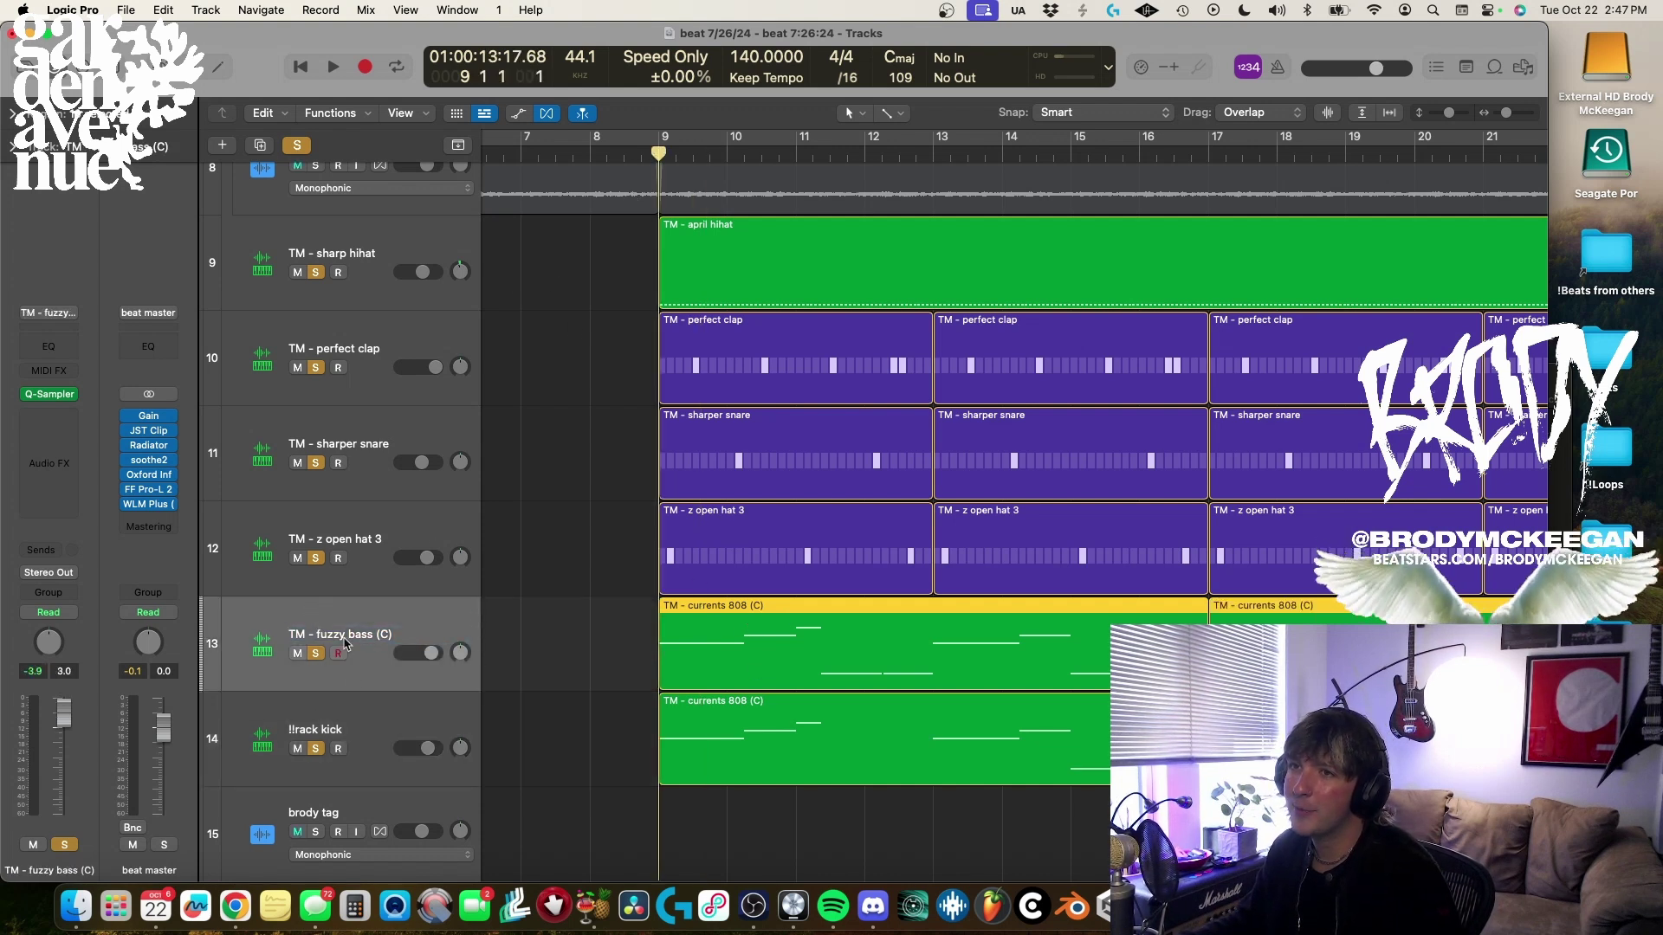
click(345, 718)
click(51, 397)
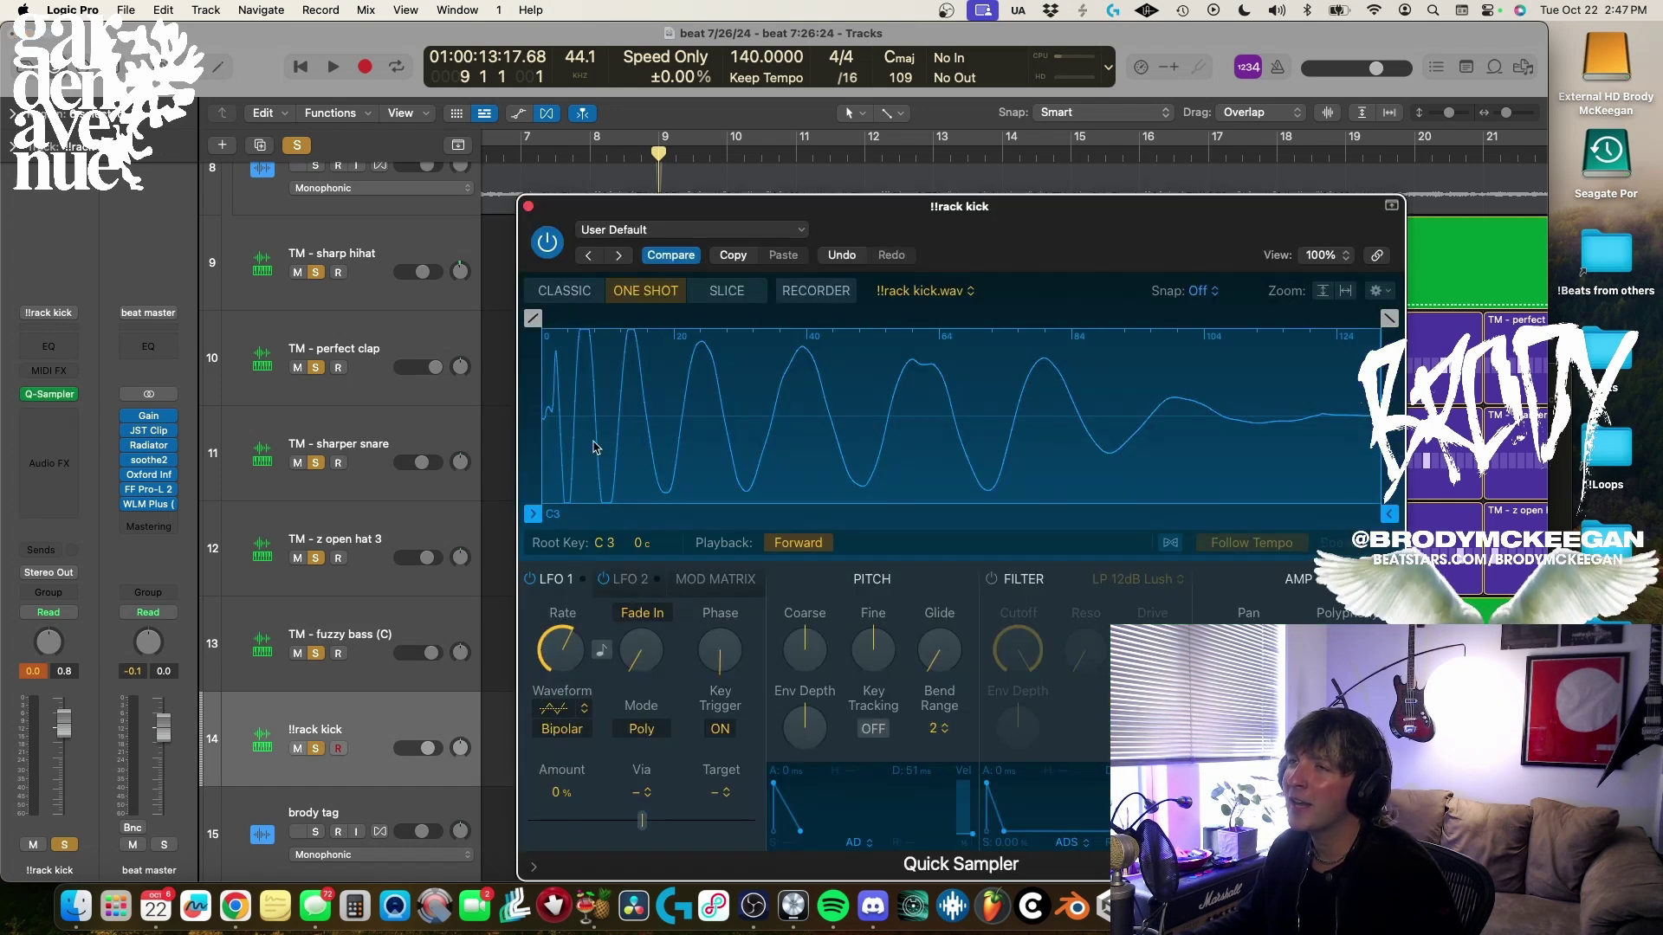
click(528, 207)
key(space)
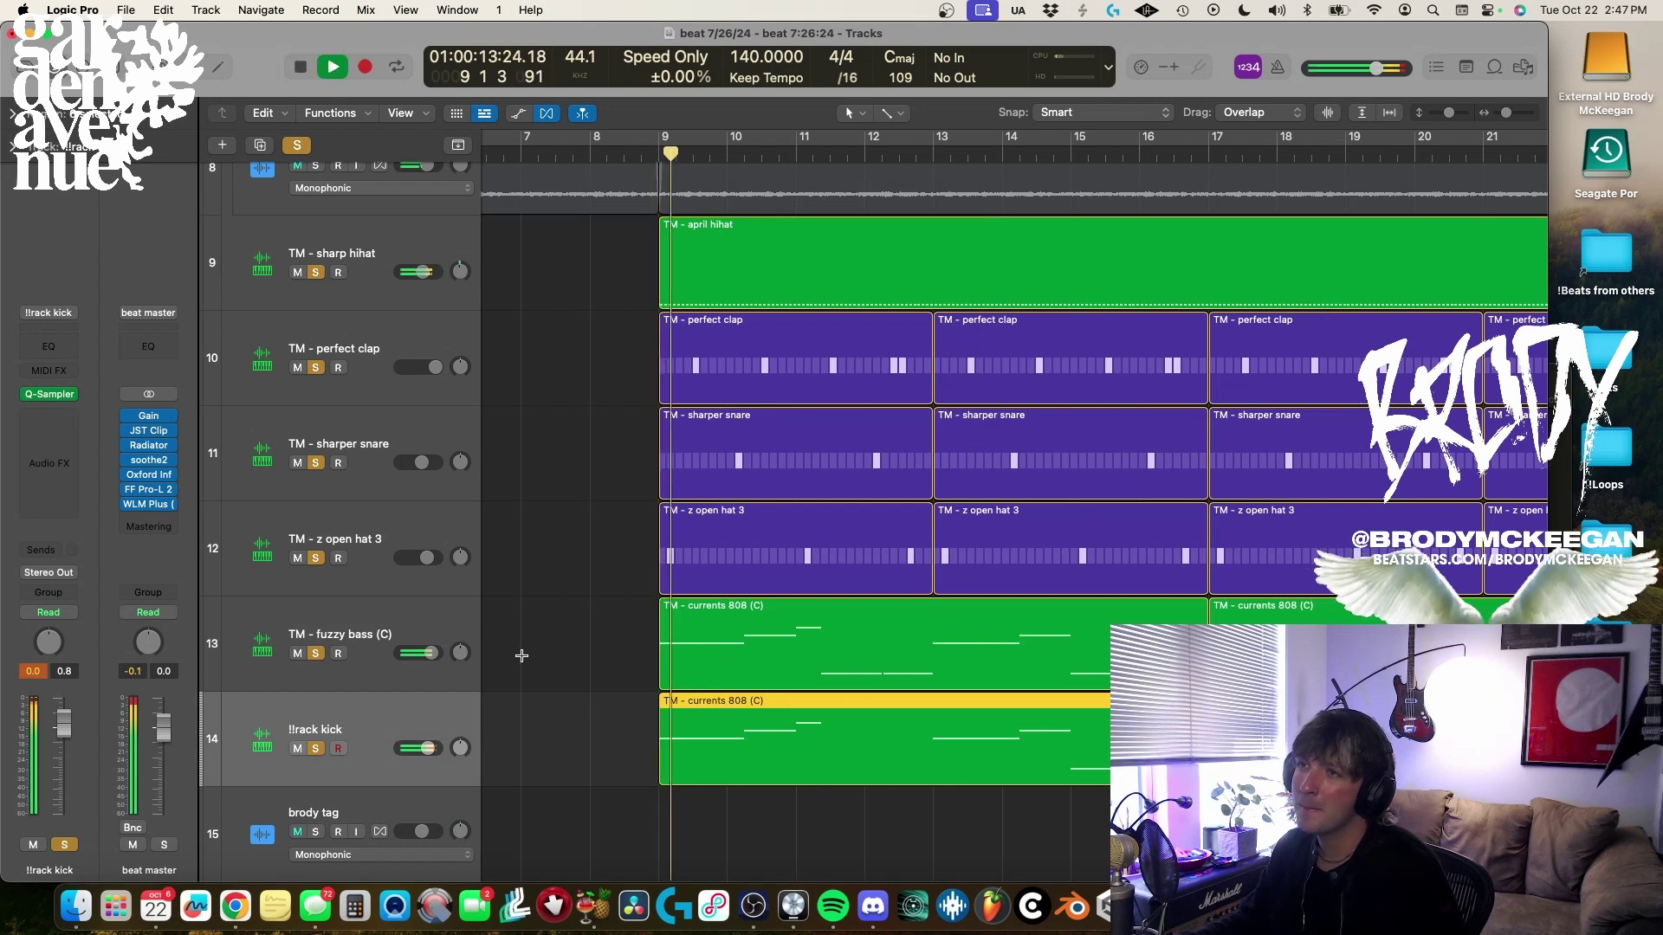
Zoom out to show tracks 4–17 and bars 1–35, keeping the fuzzy bass soloed.
key(z)
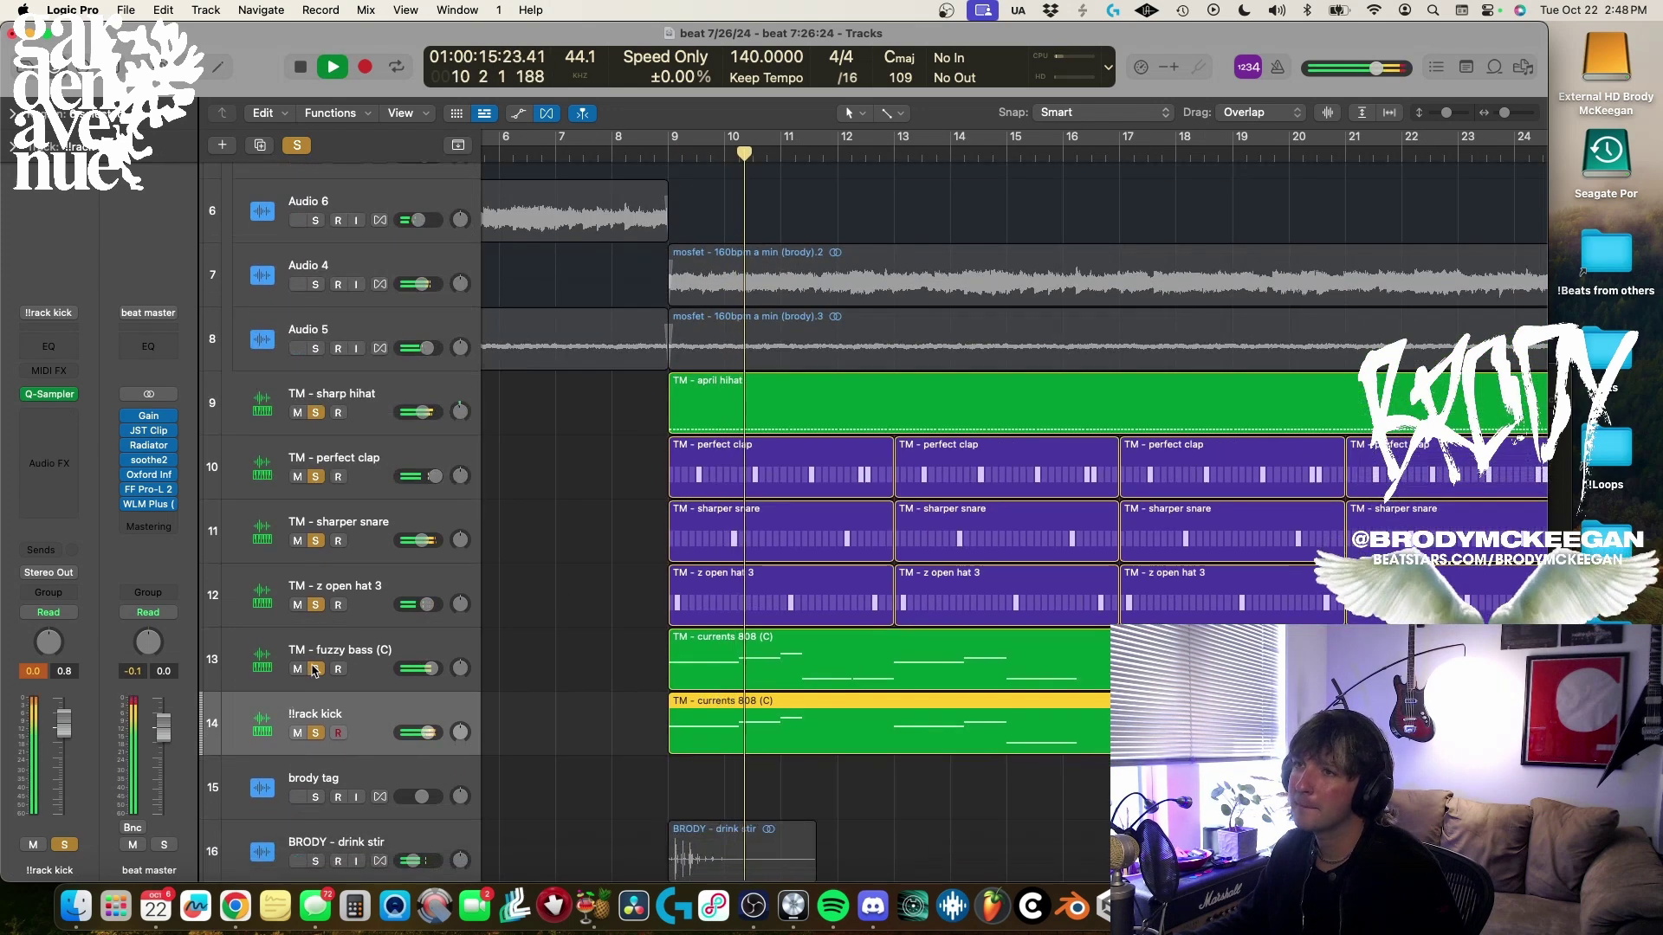
click(315, 668)
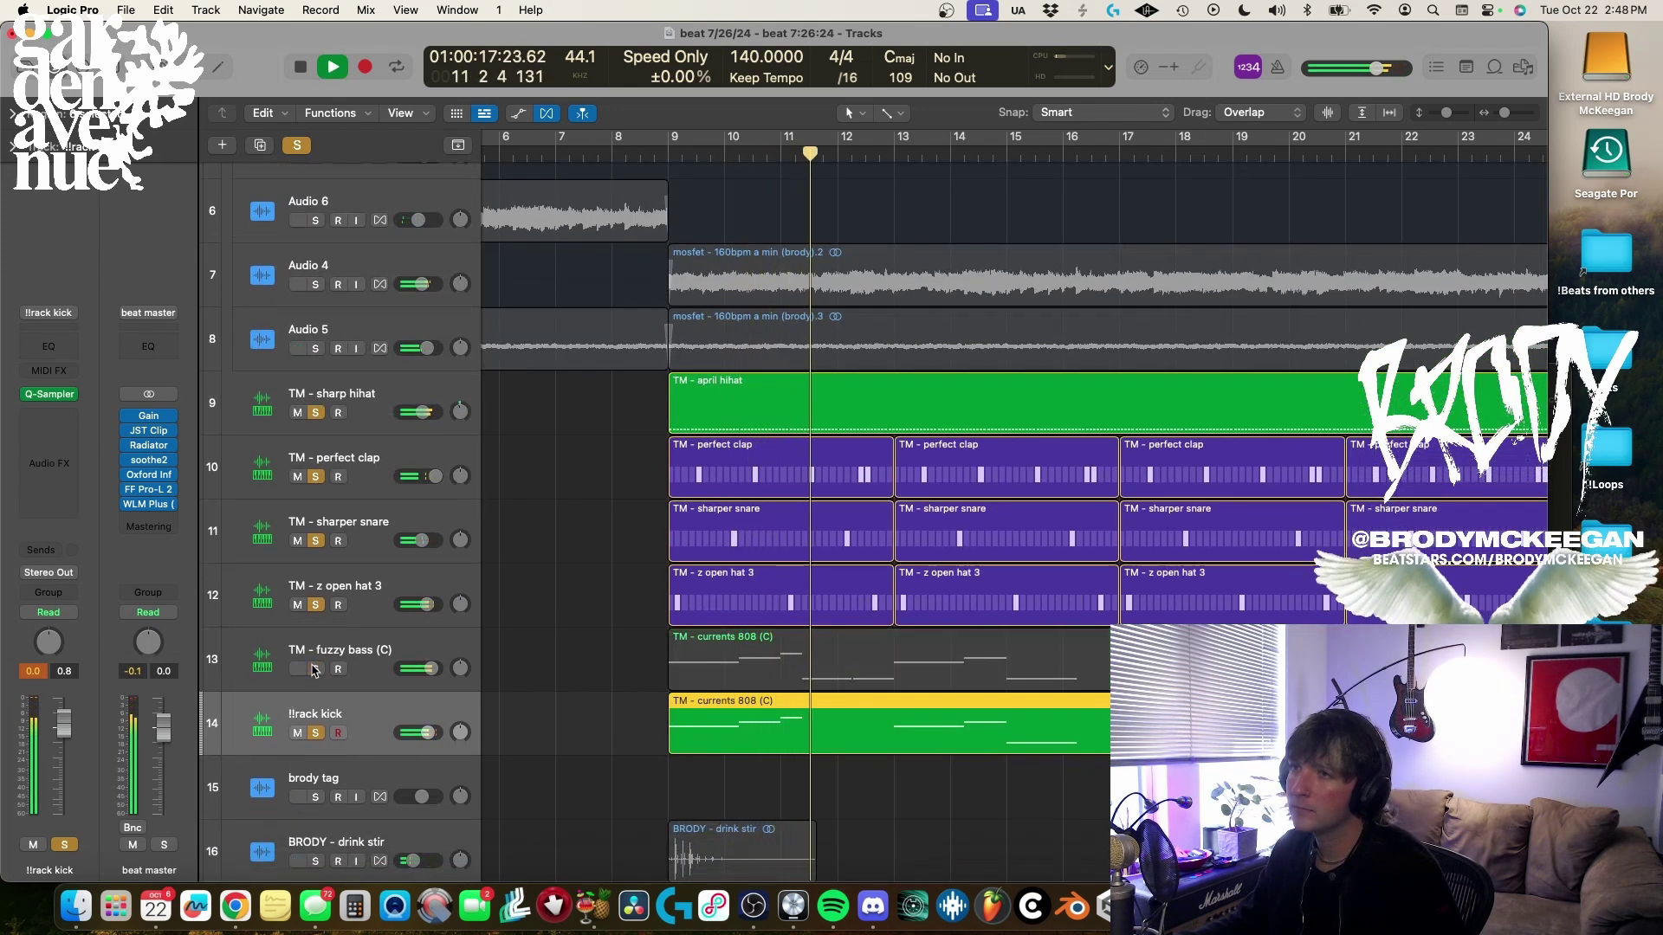
click(315, 668)
key(z)
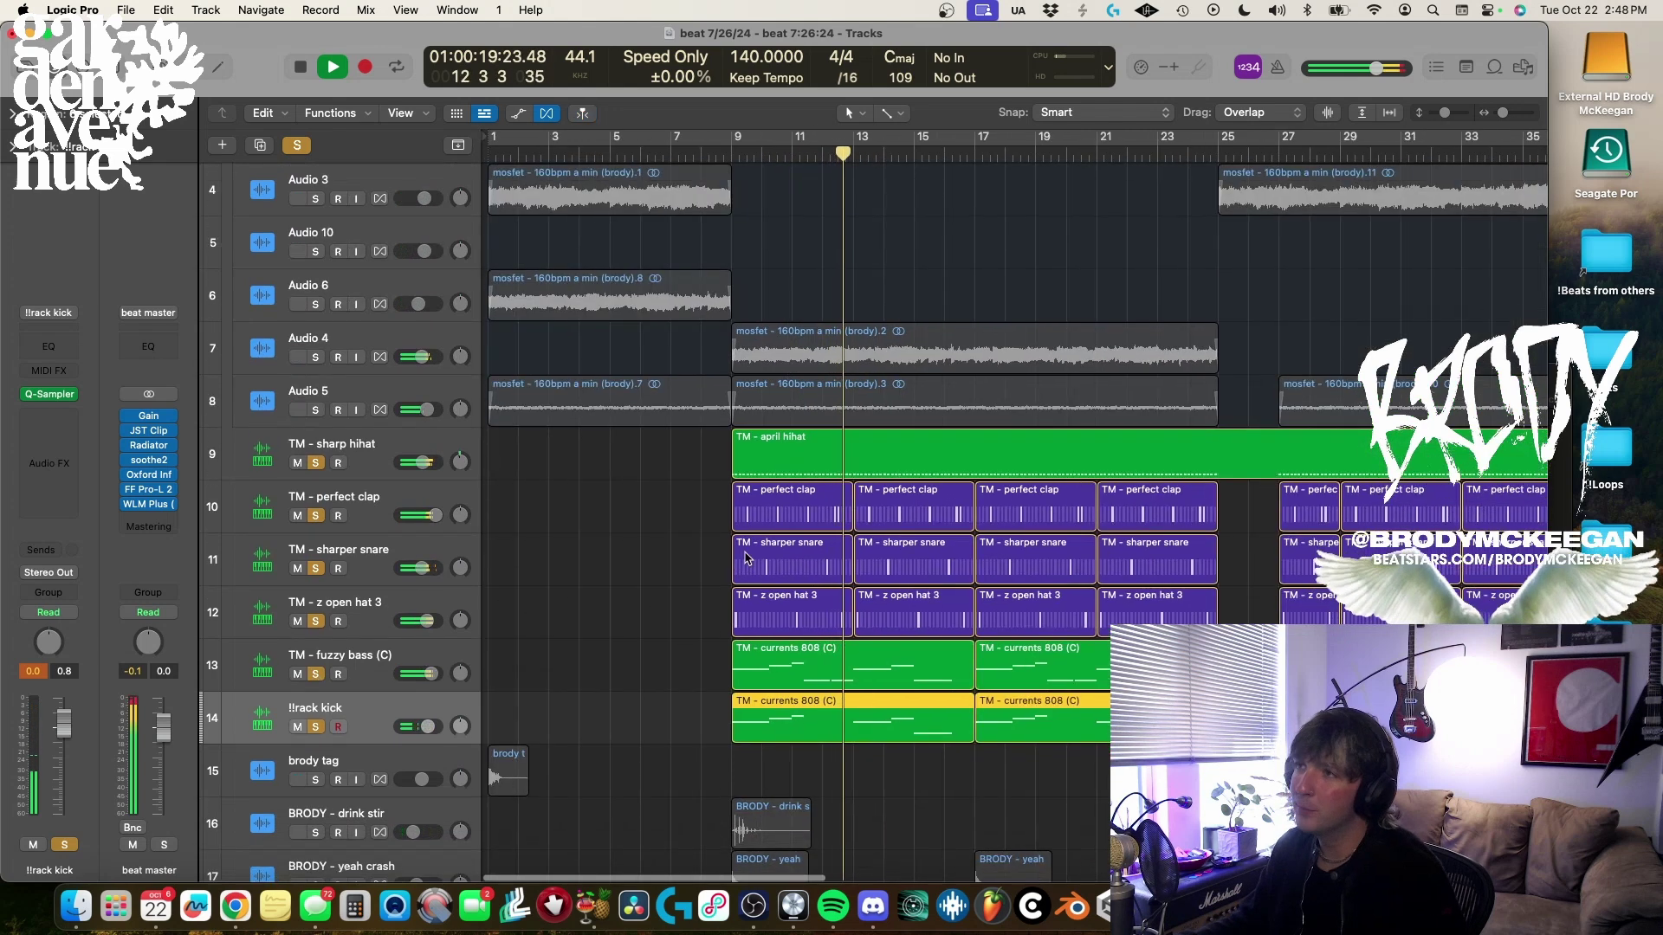
scroll(747, 558, down, 5)
scroll(747, 559, left, 5)
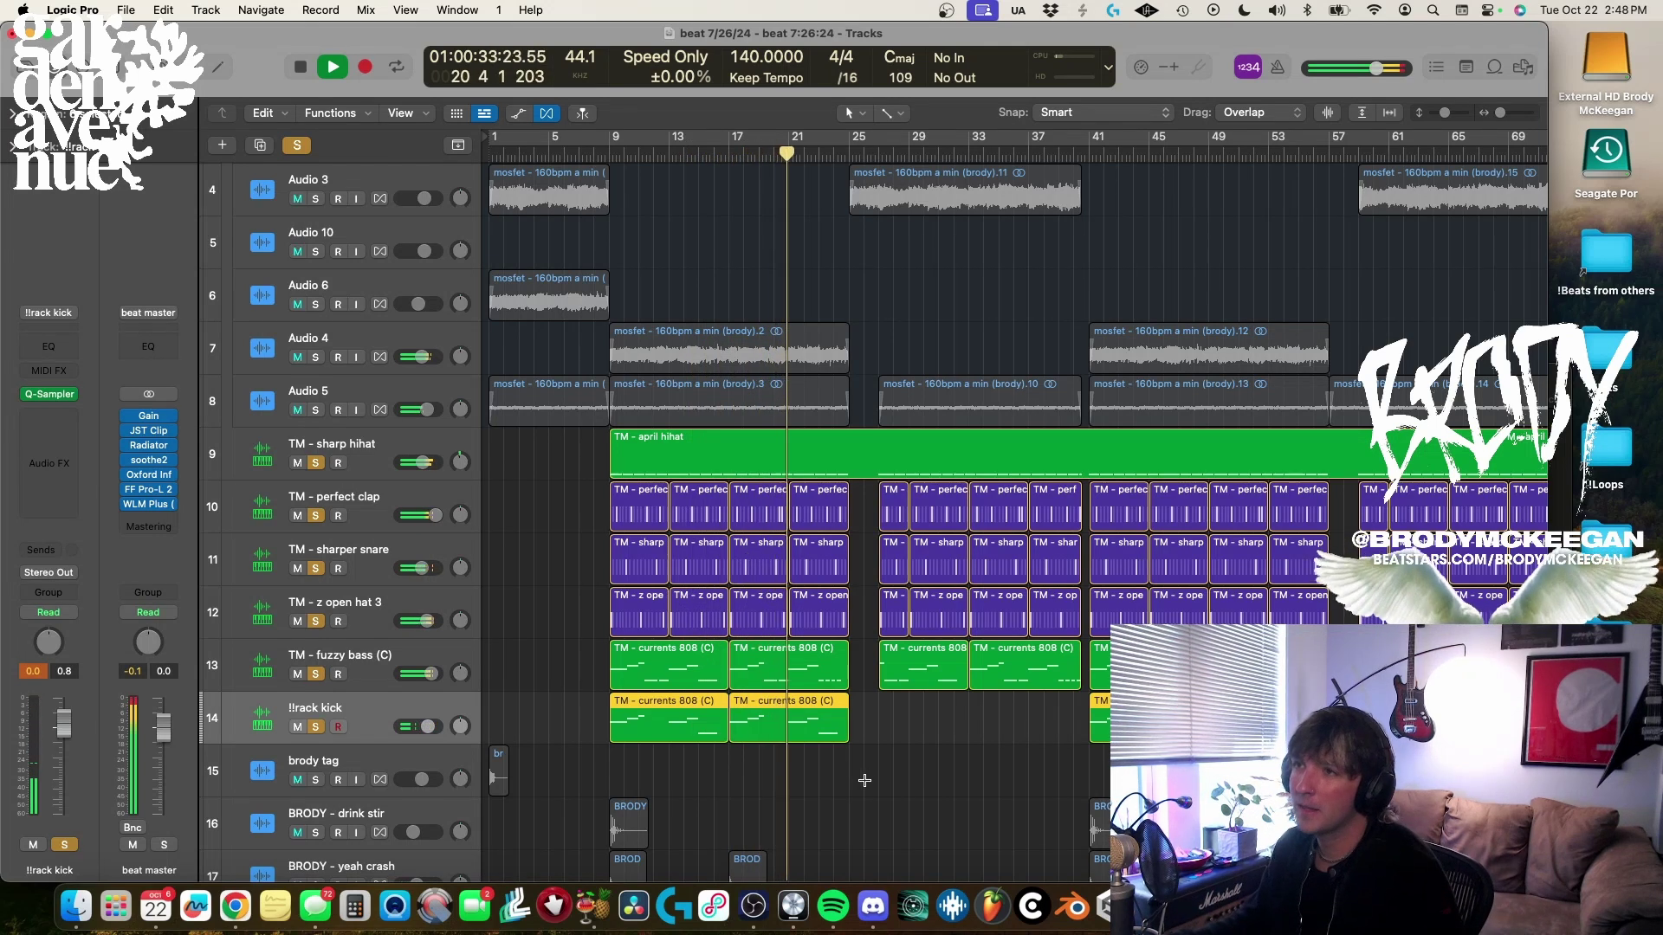
Play from around bar 13, stop, clear the track solos, and return the playhead to bar 1.
click(687, 578)
ctrl+alt+click(549, 597)
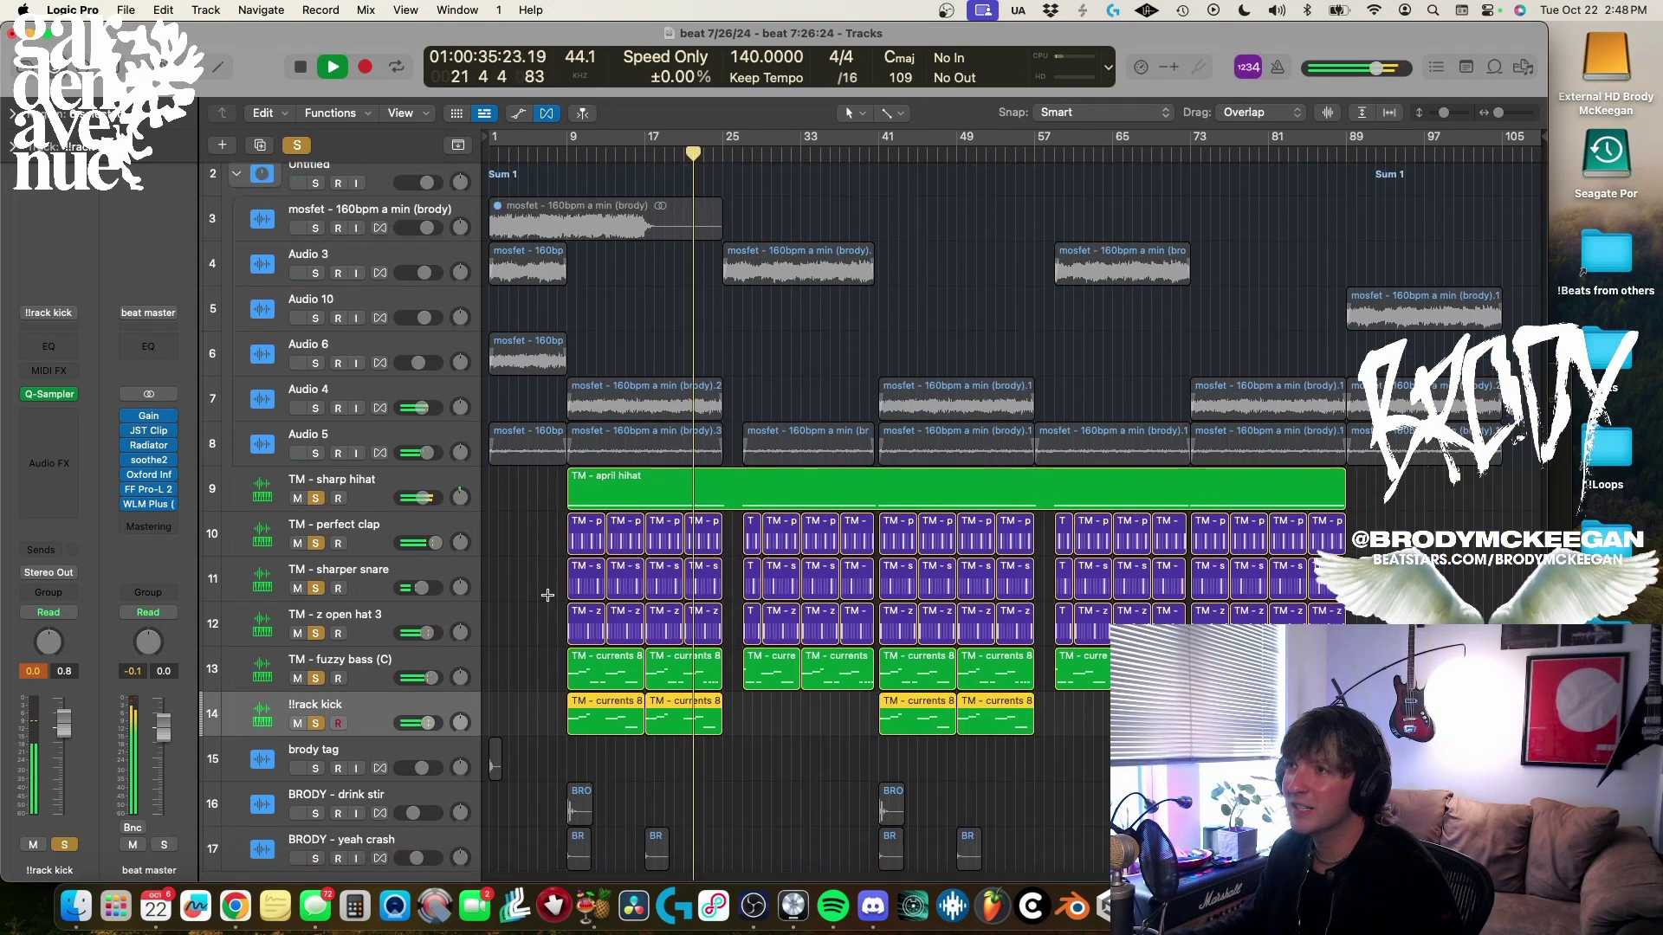
key(space)
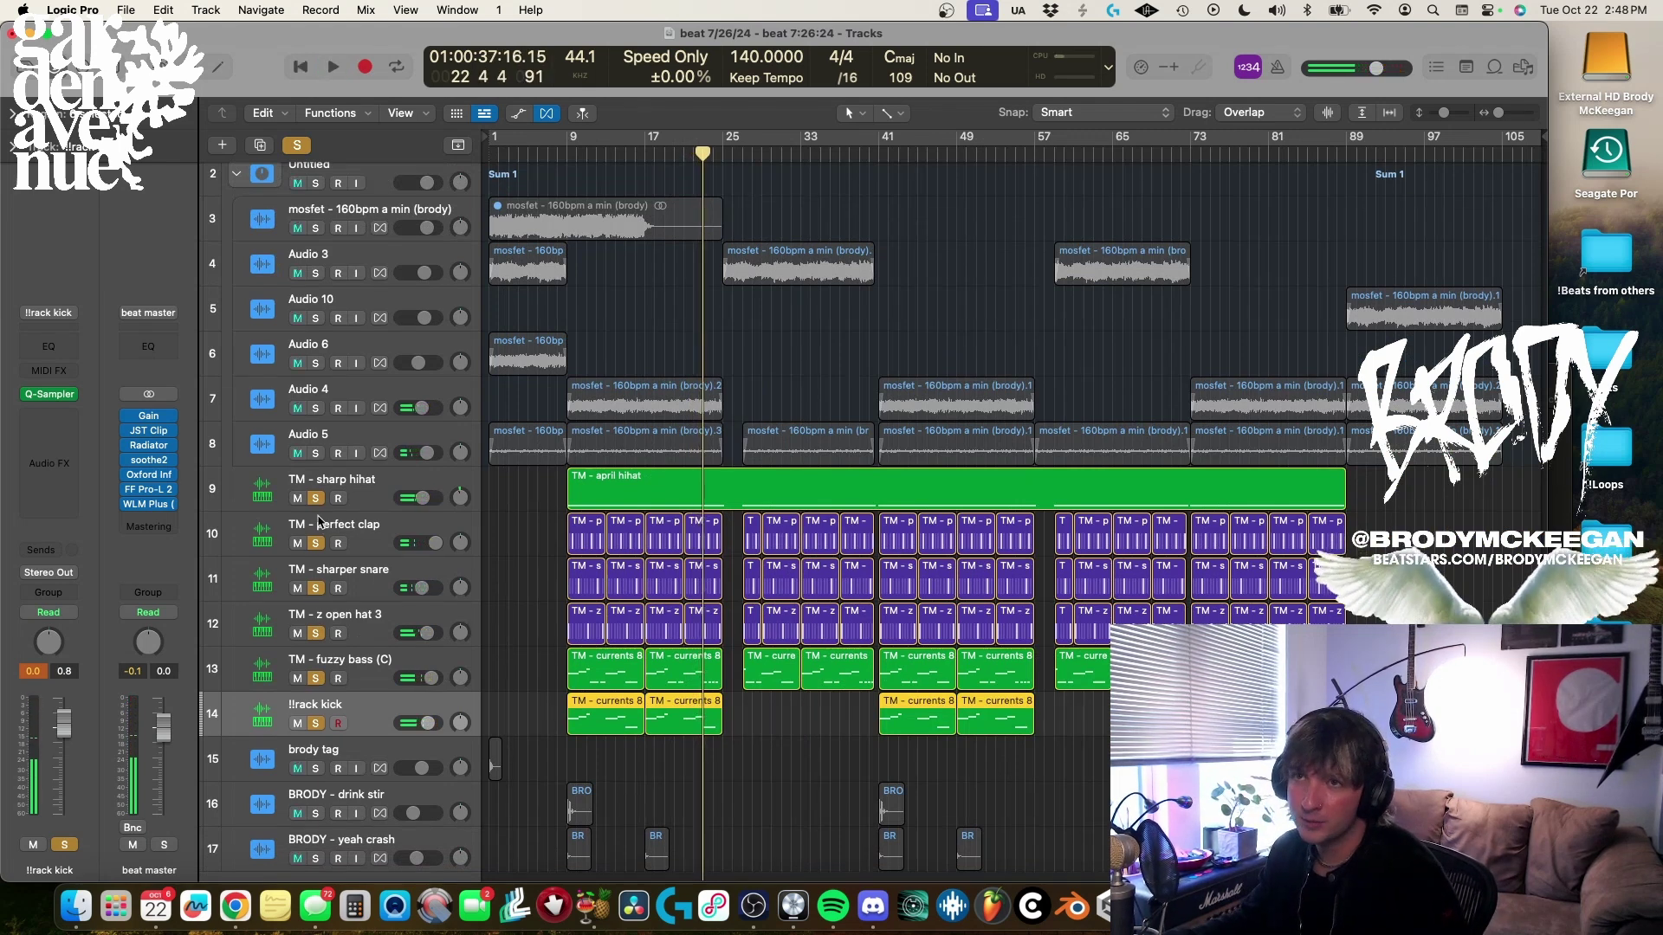
drag(315, 498, 317, 726)
scroll(524, 734, down, 2)
key(Return)
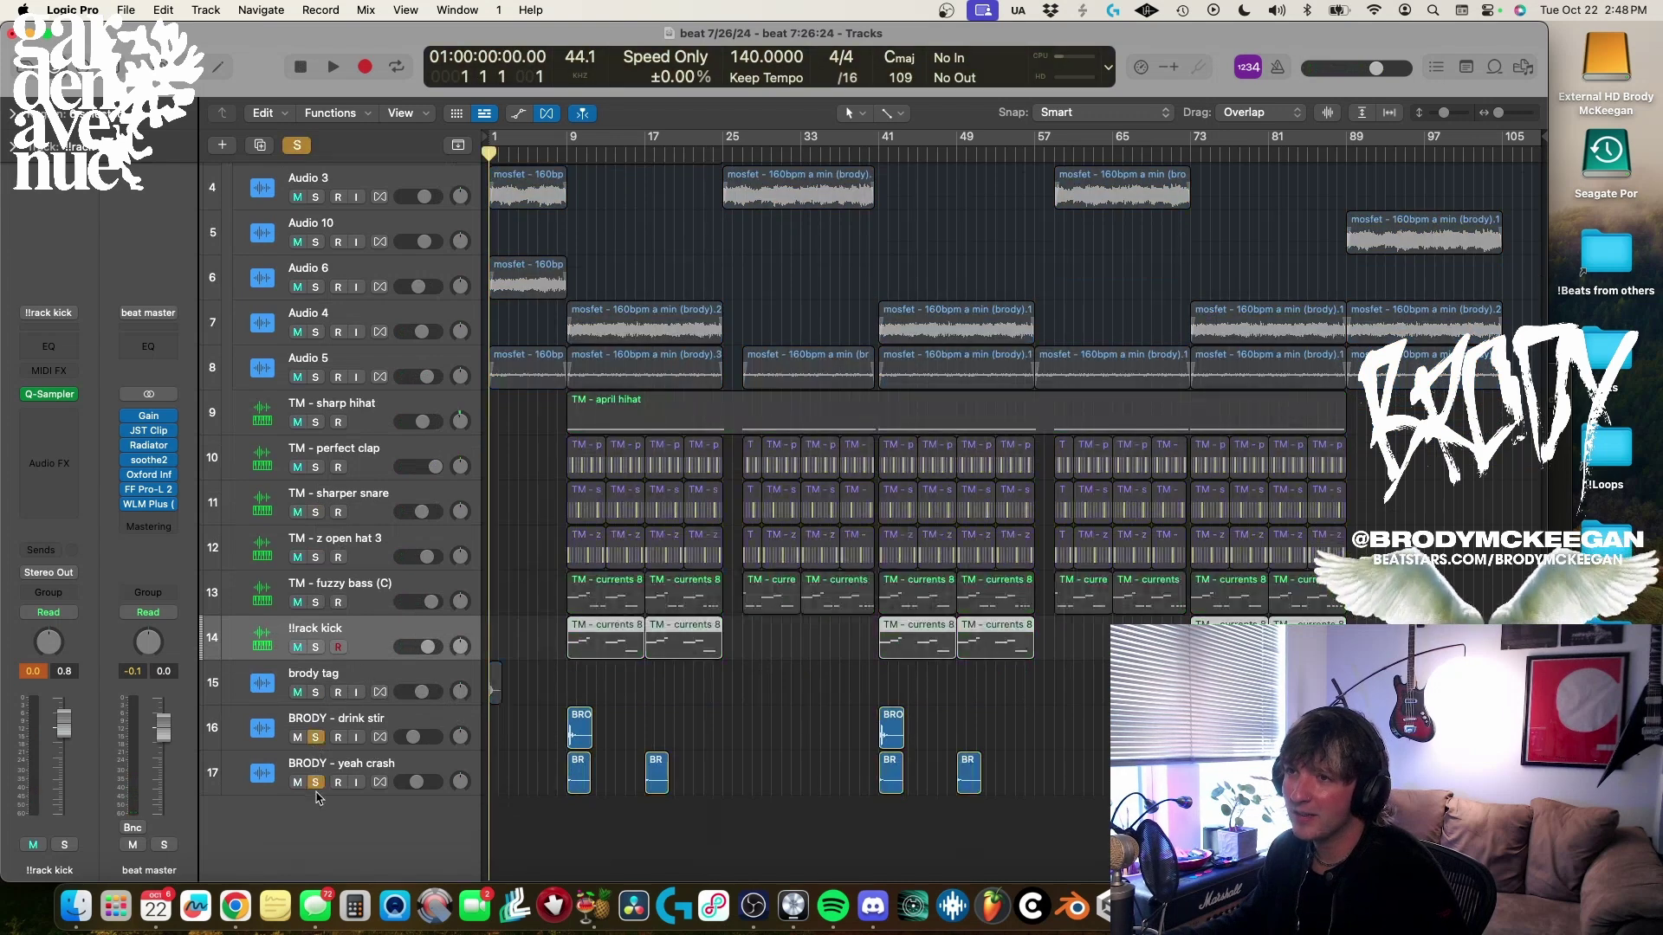
Play the beat from bar 9, skip ahead to bar 17, toggle the Mixer, then stop.
click(571, 153)
key(space)
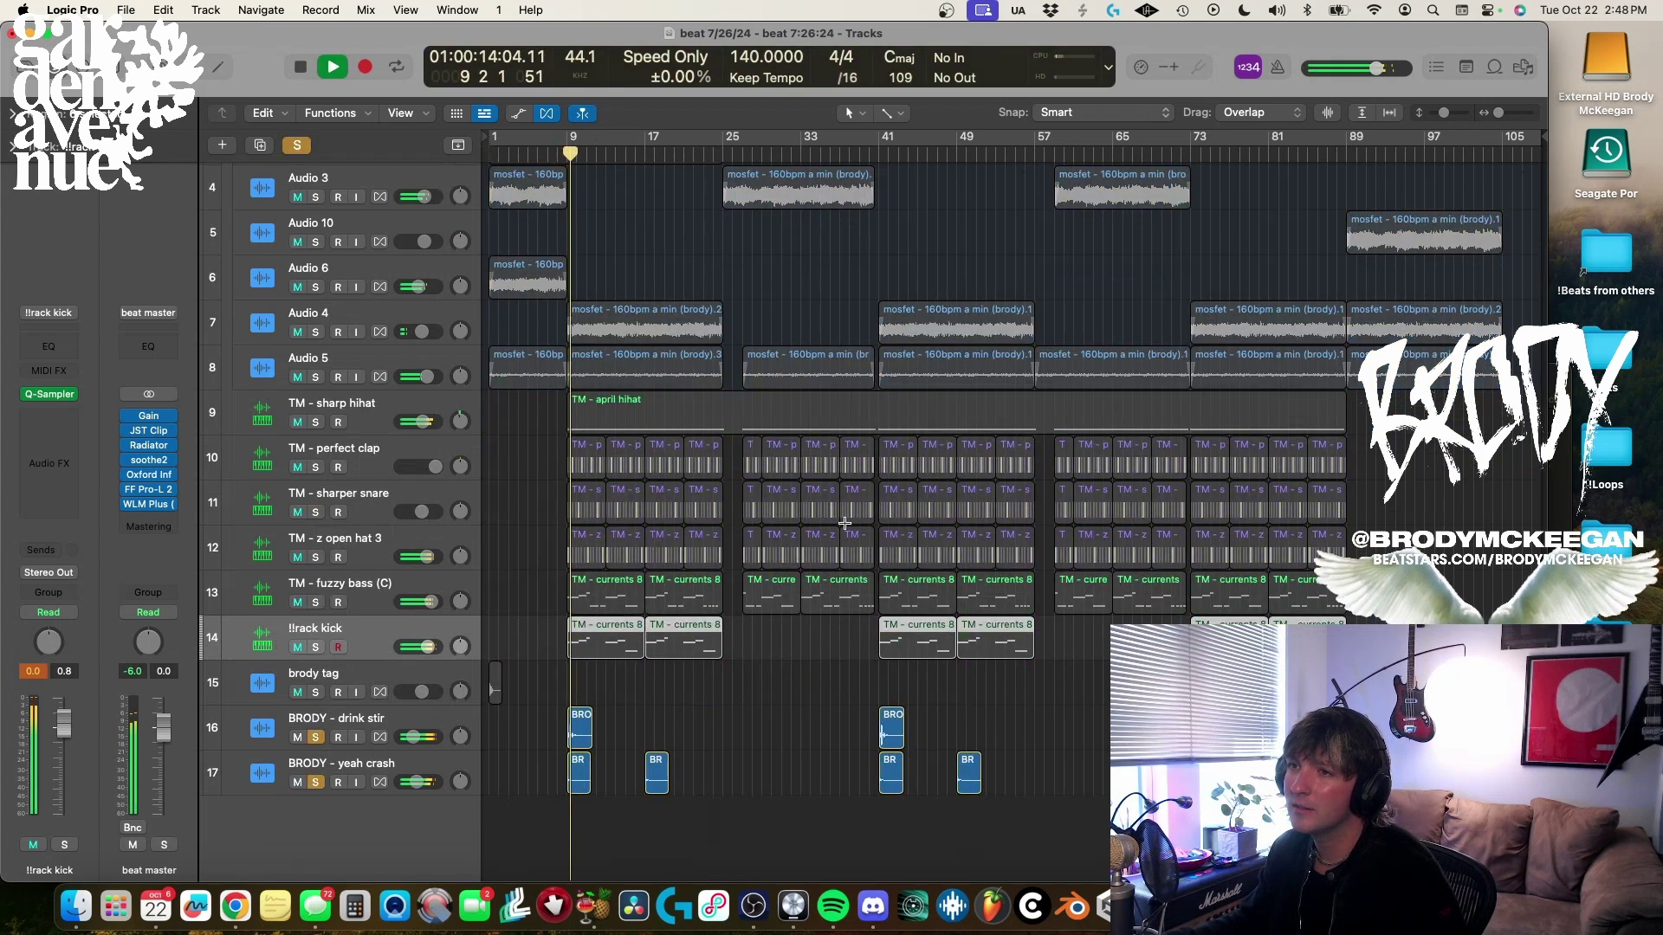
click(645, 153)
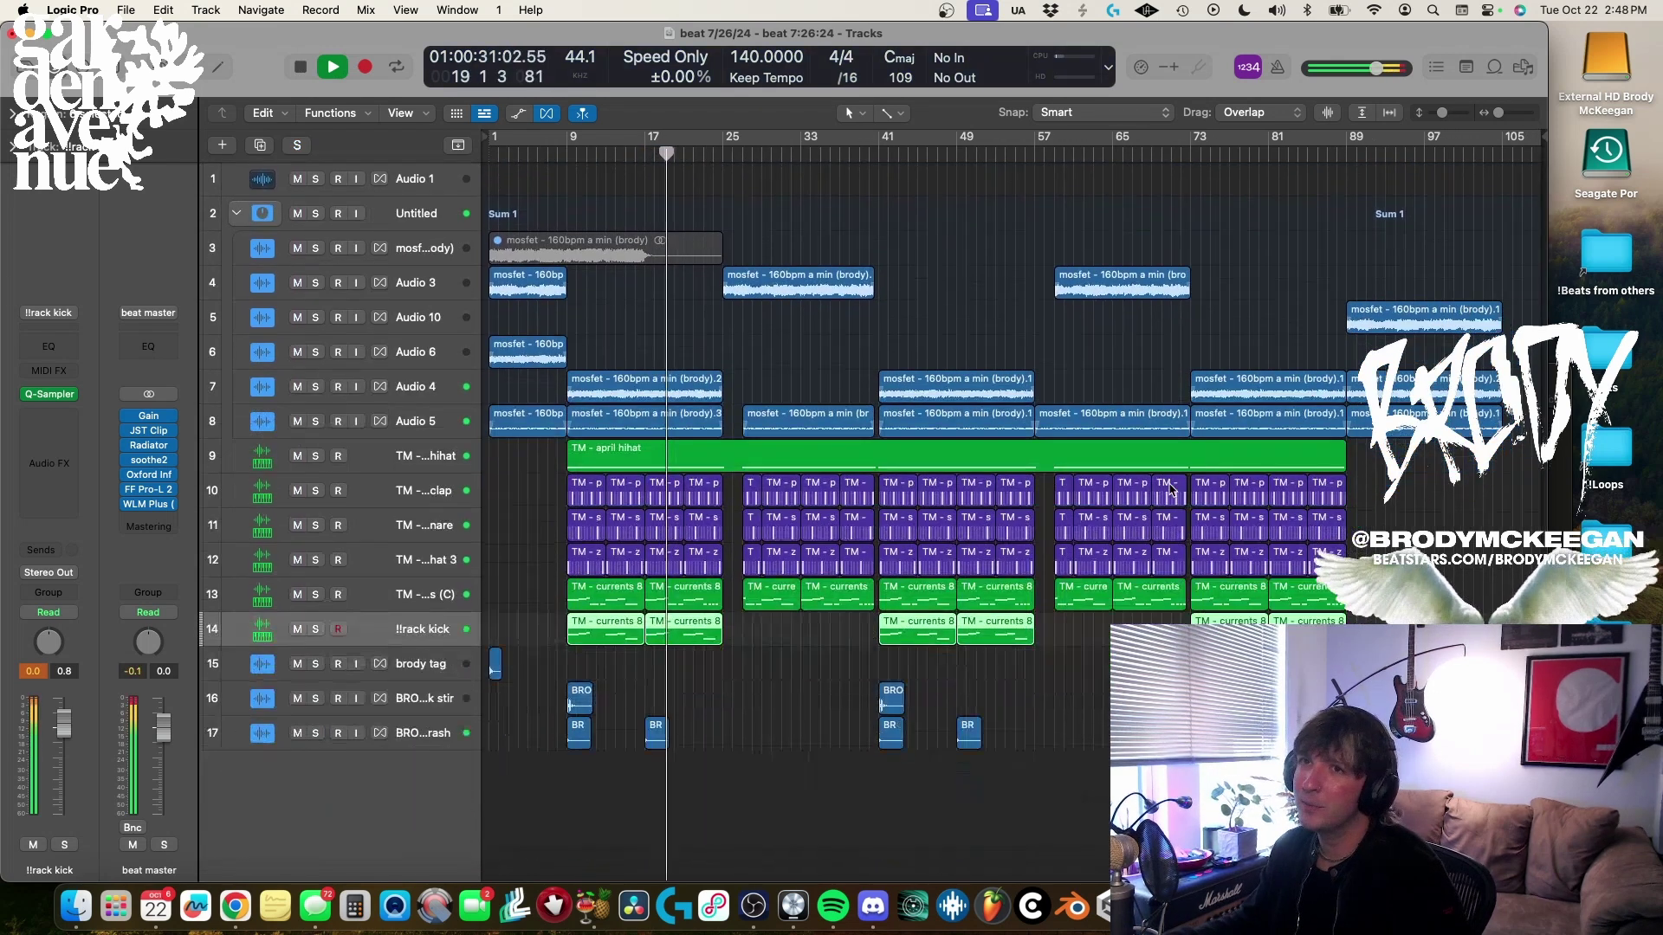
key(x)
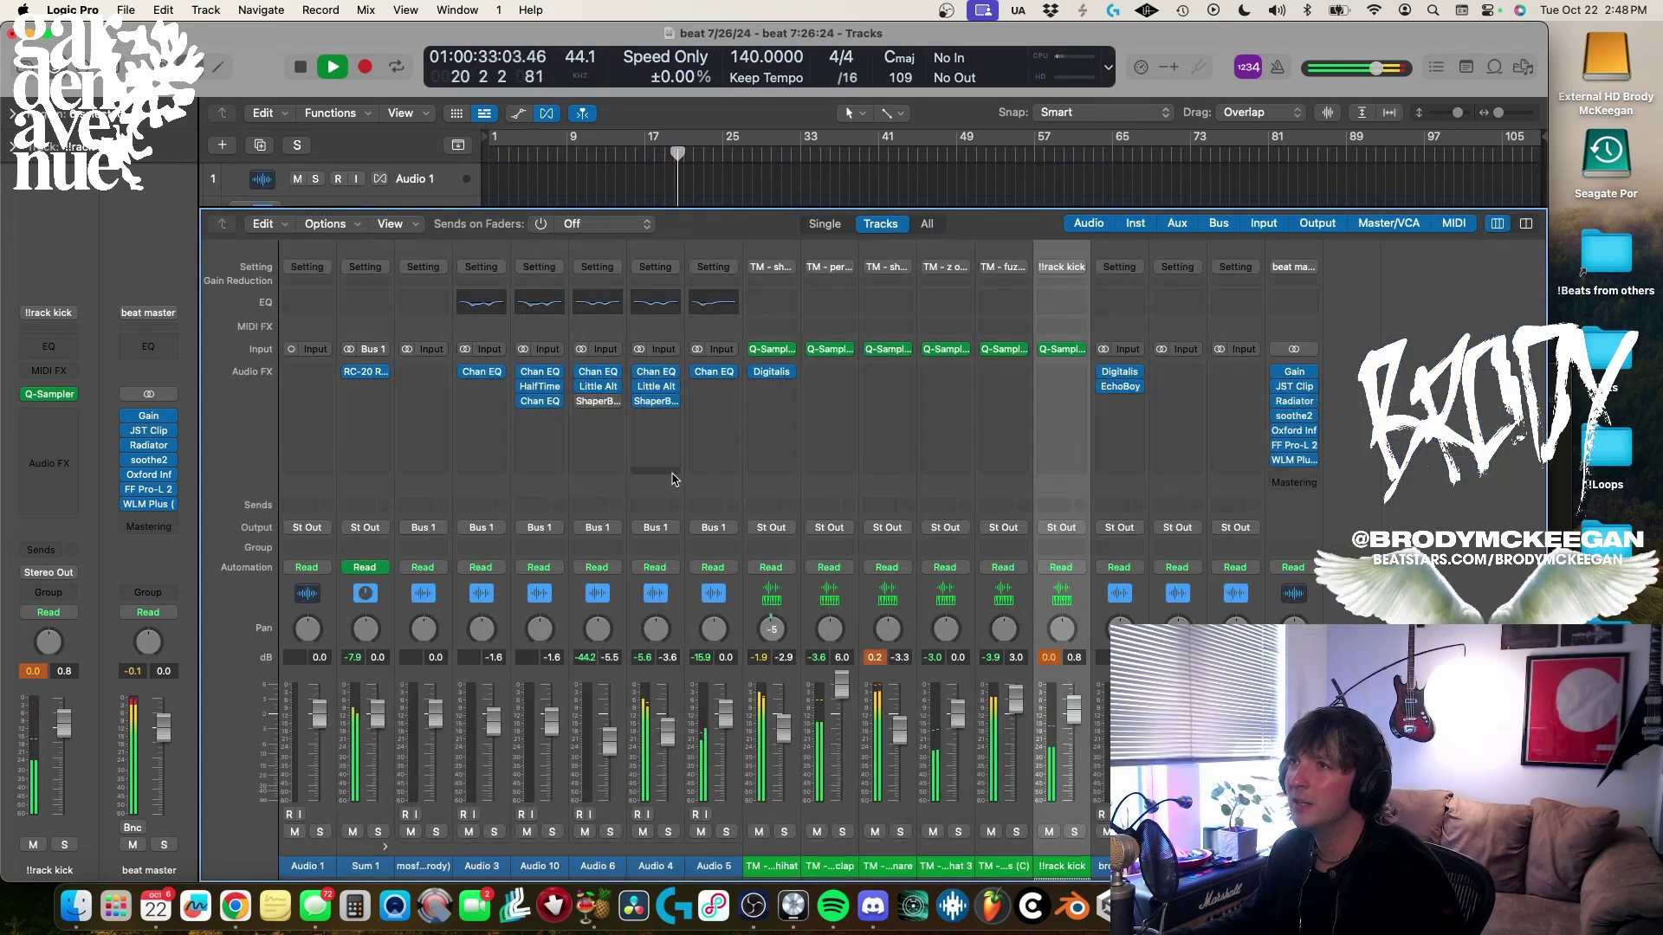
key(x)
key(space)
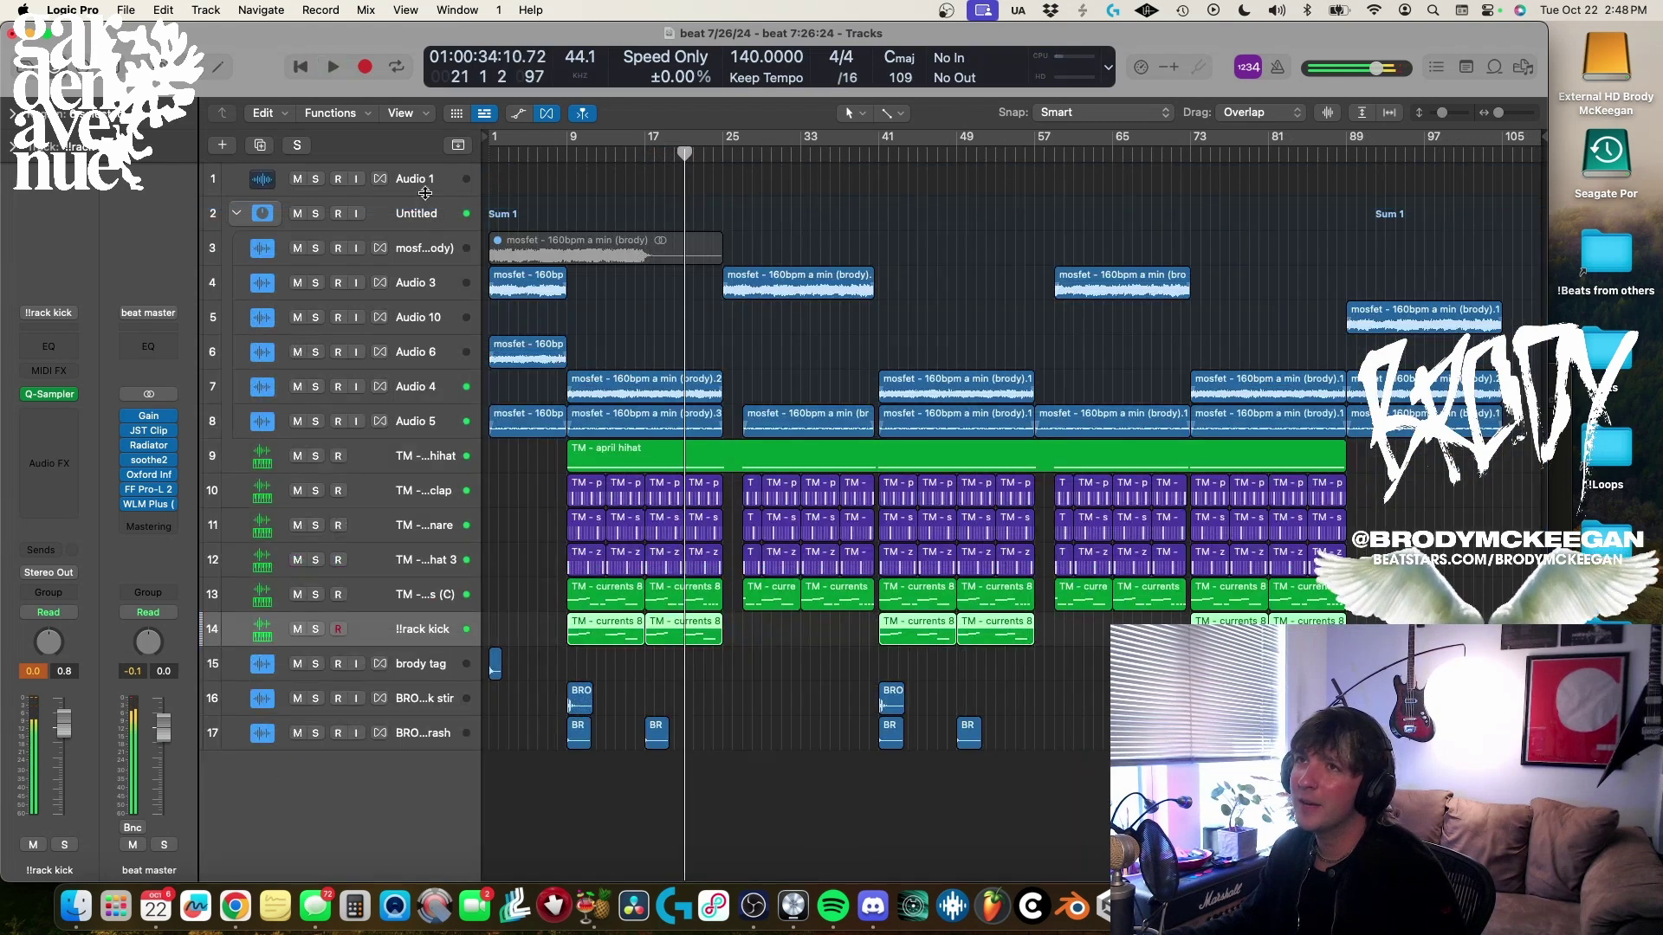
mouse_move(134, 431)
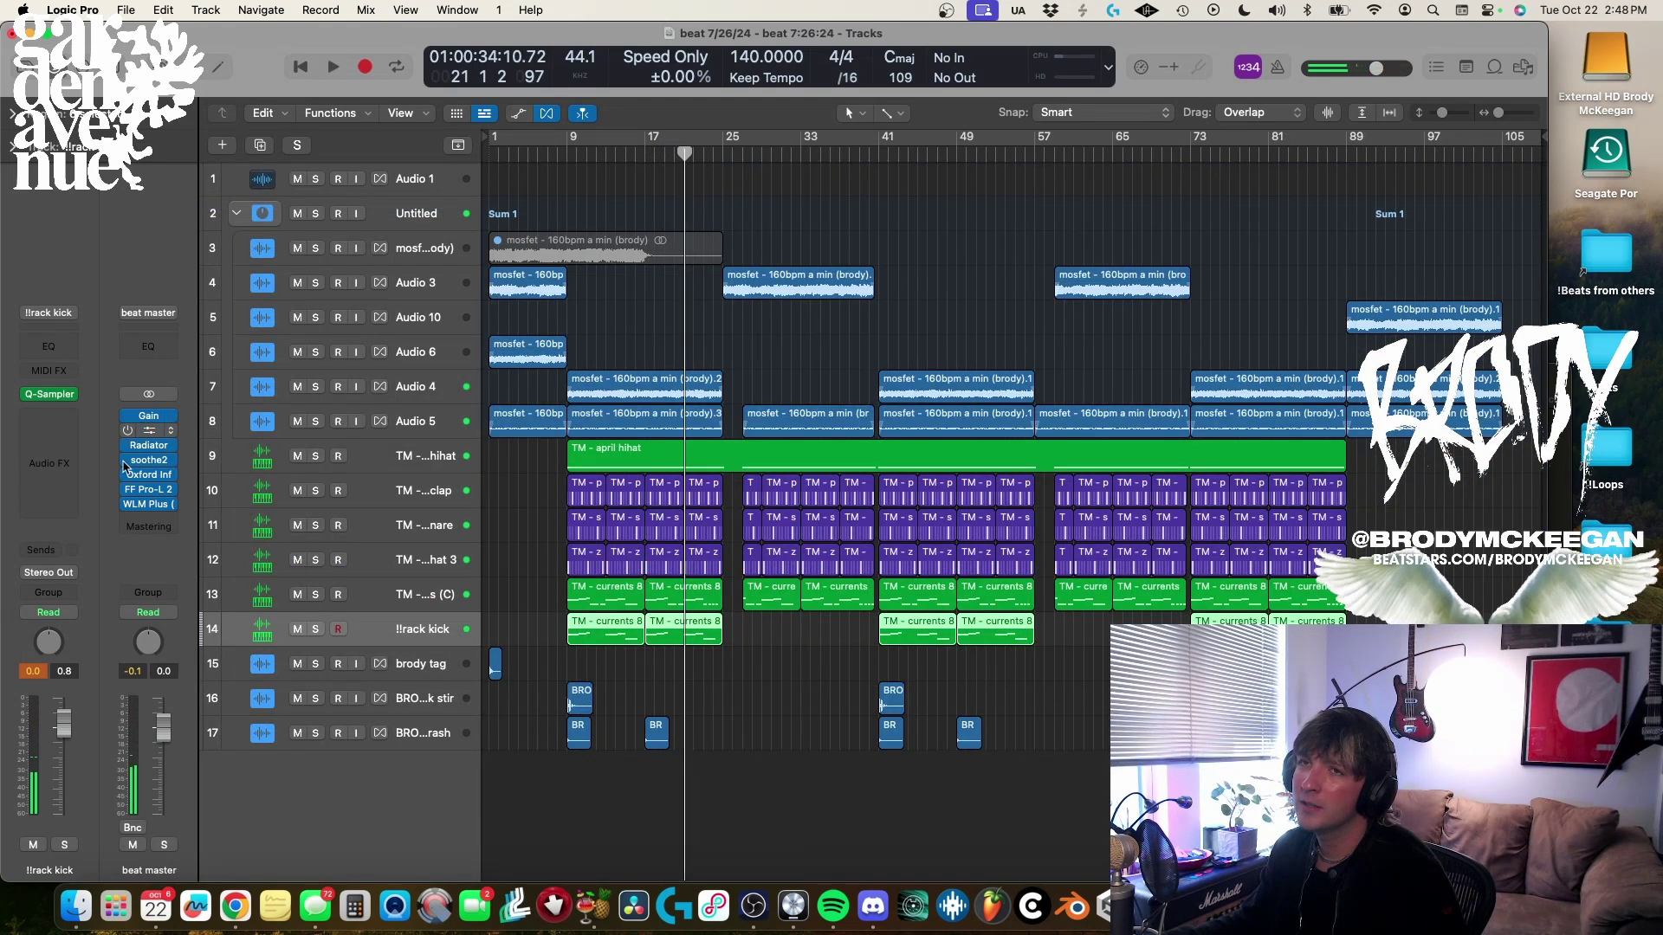
Audition the beat master's Gain plugin from bar 9, reset peak meters, then open JST Clip.
key(space)
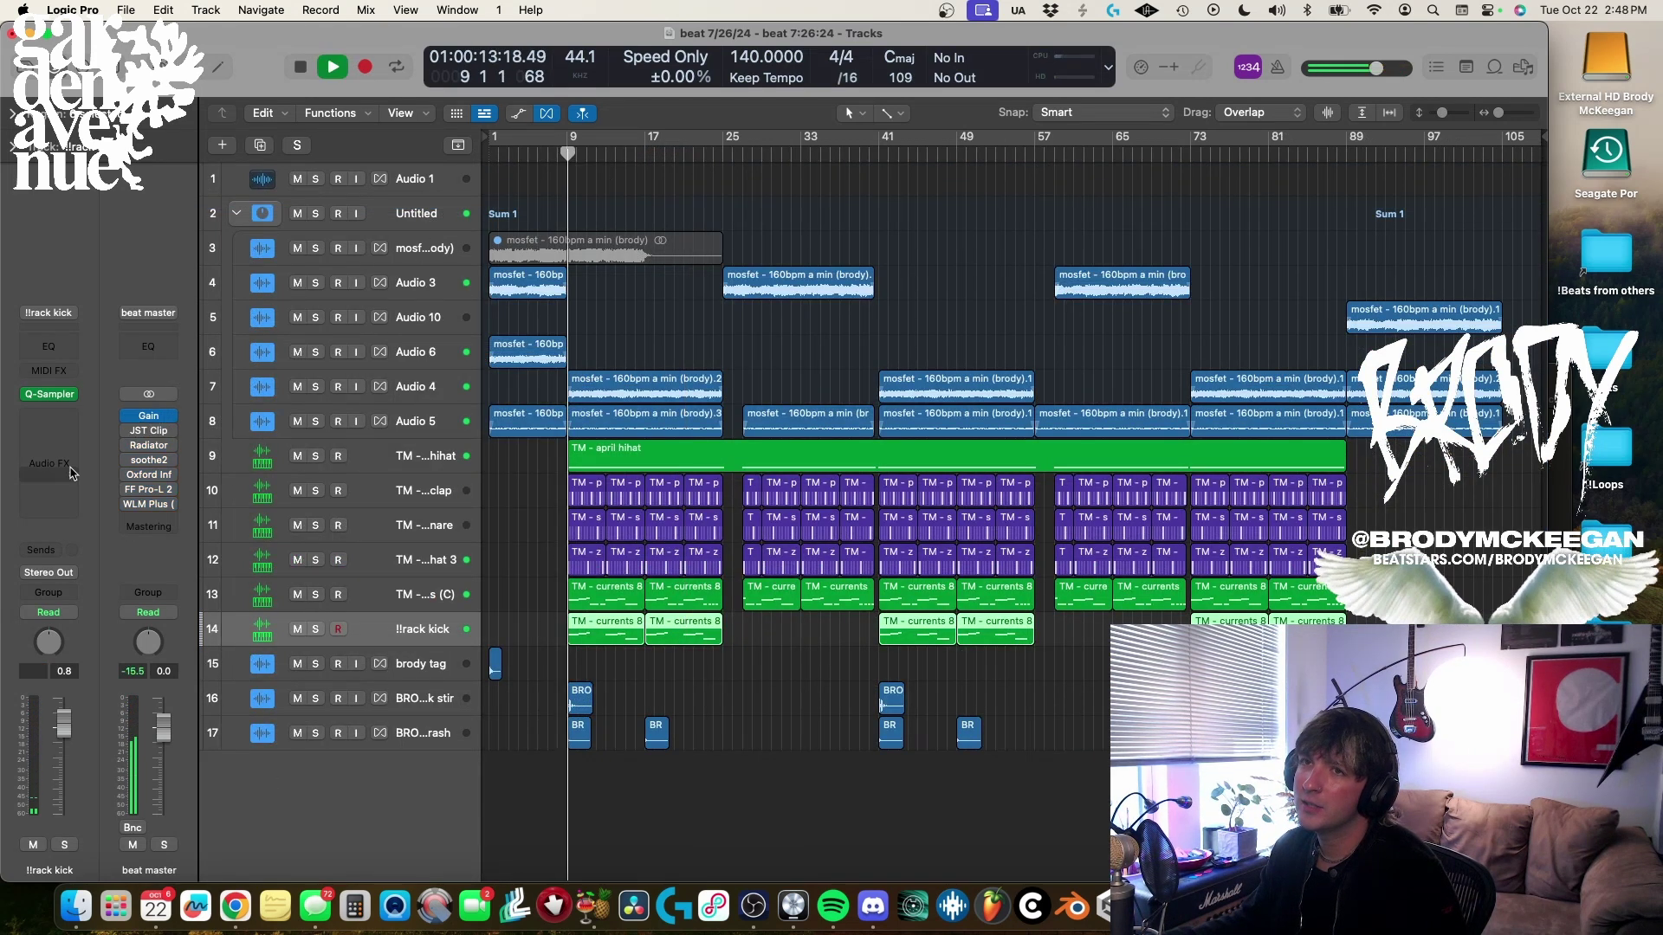
click(149, 416)
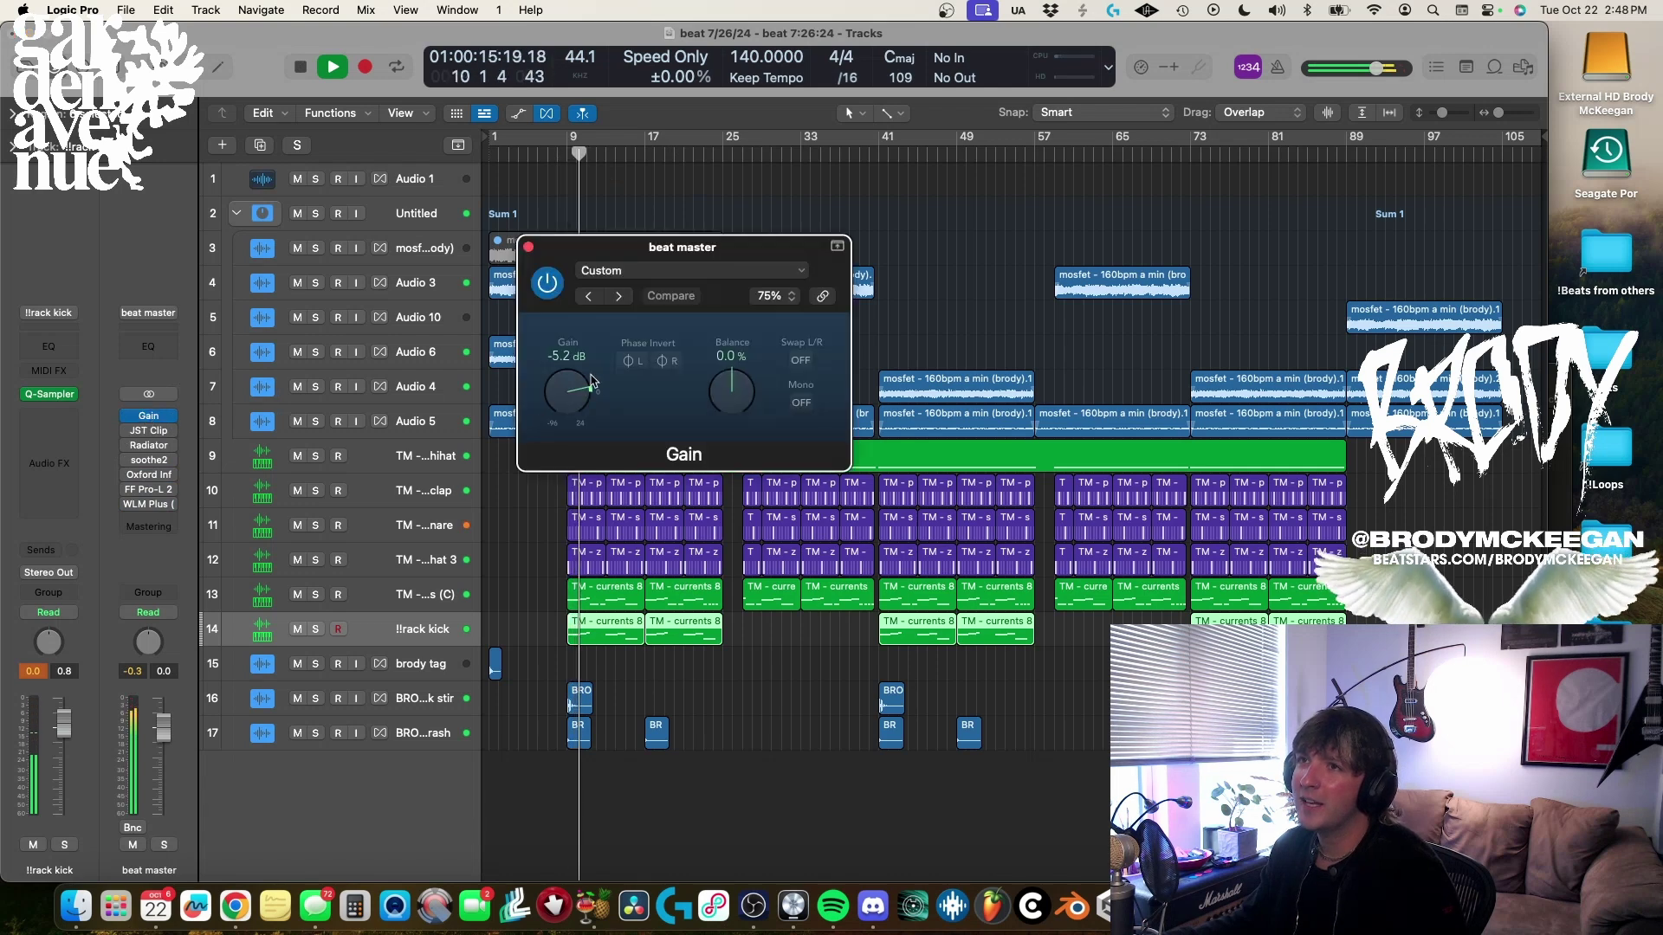
click(110, 734)
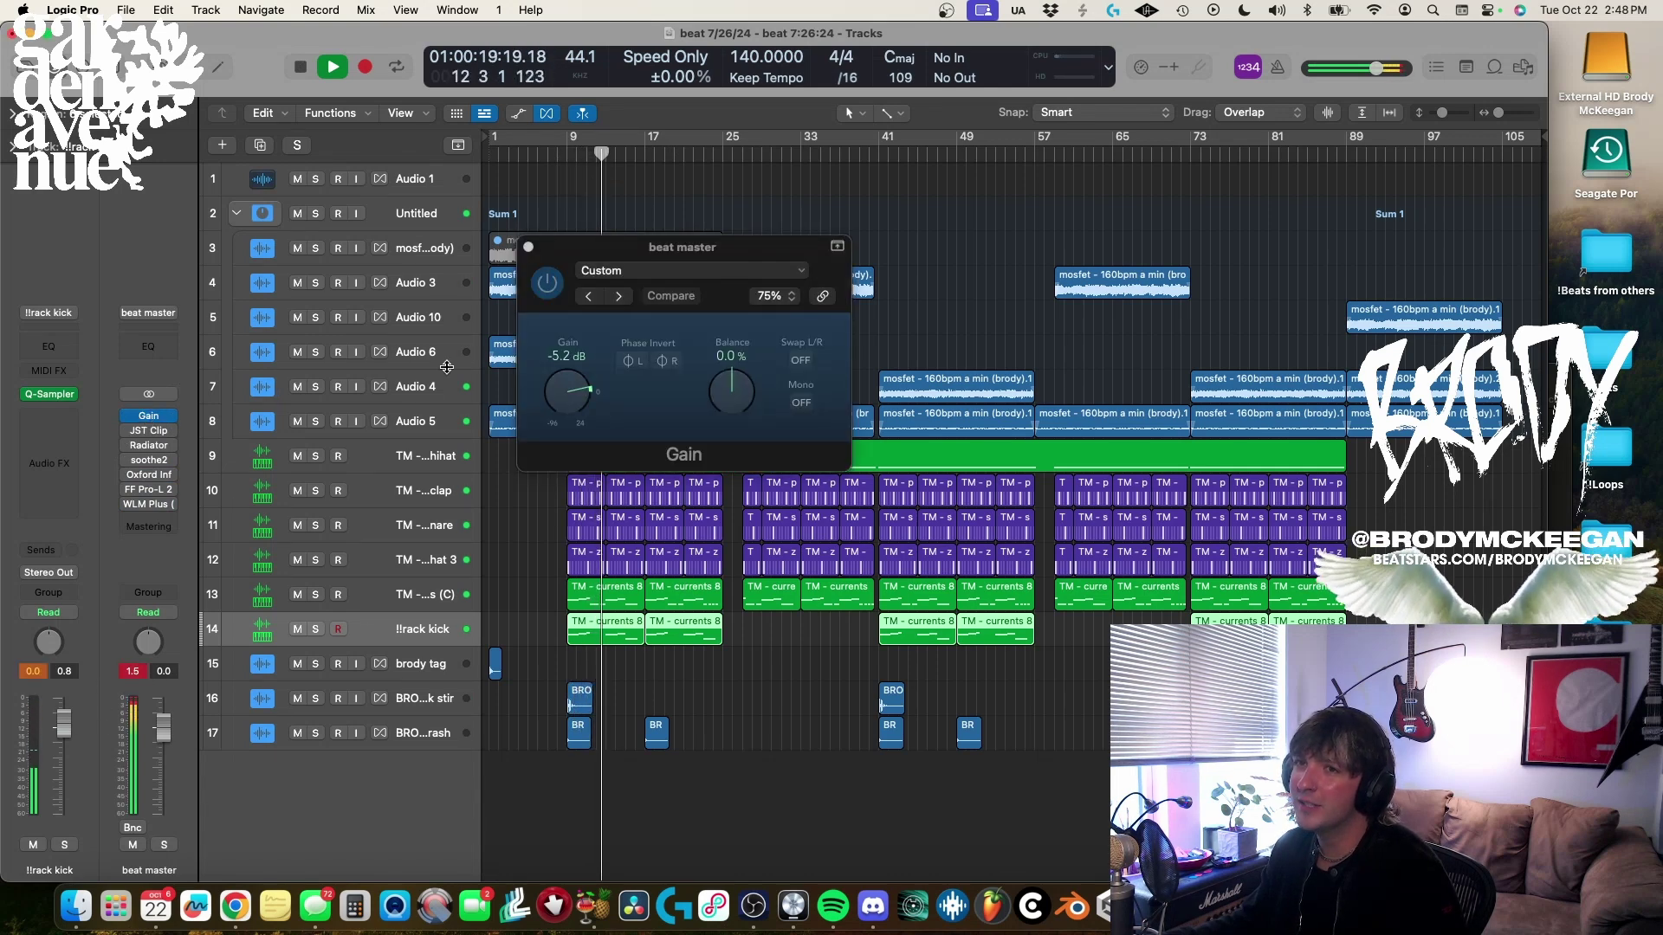
key(space)
click(529, 247)
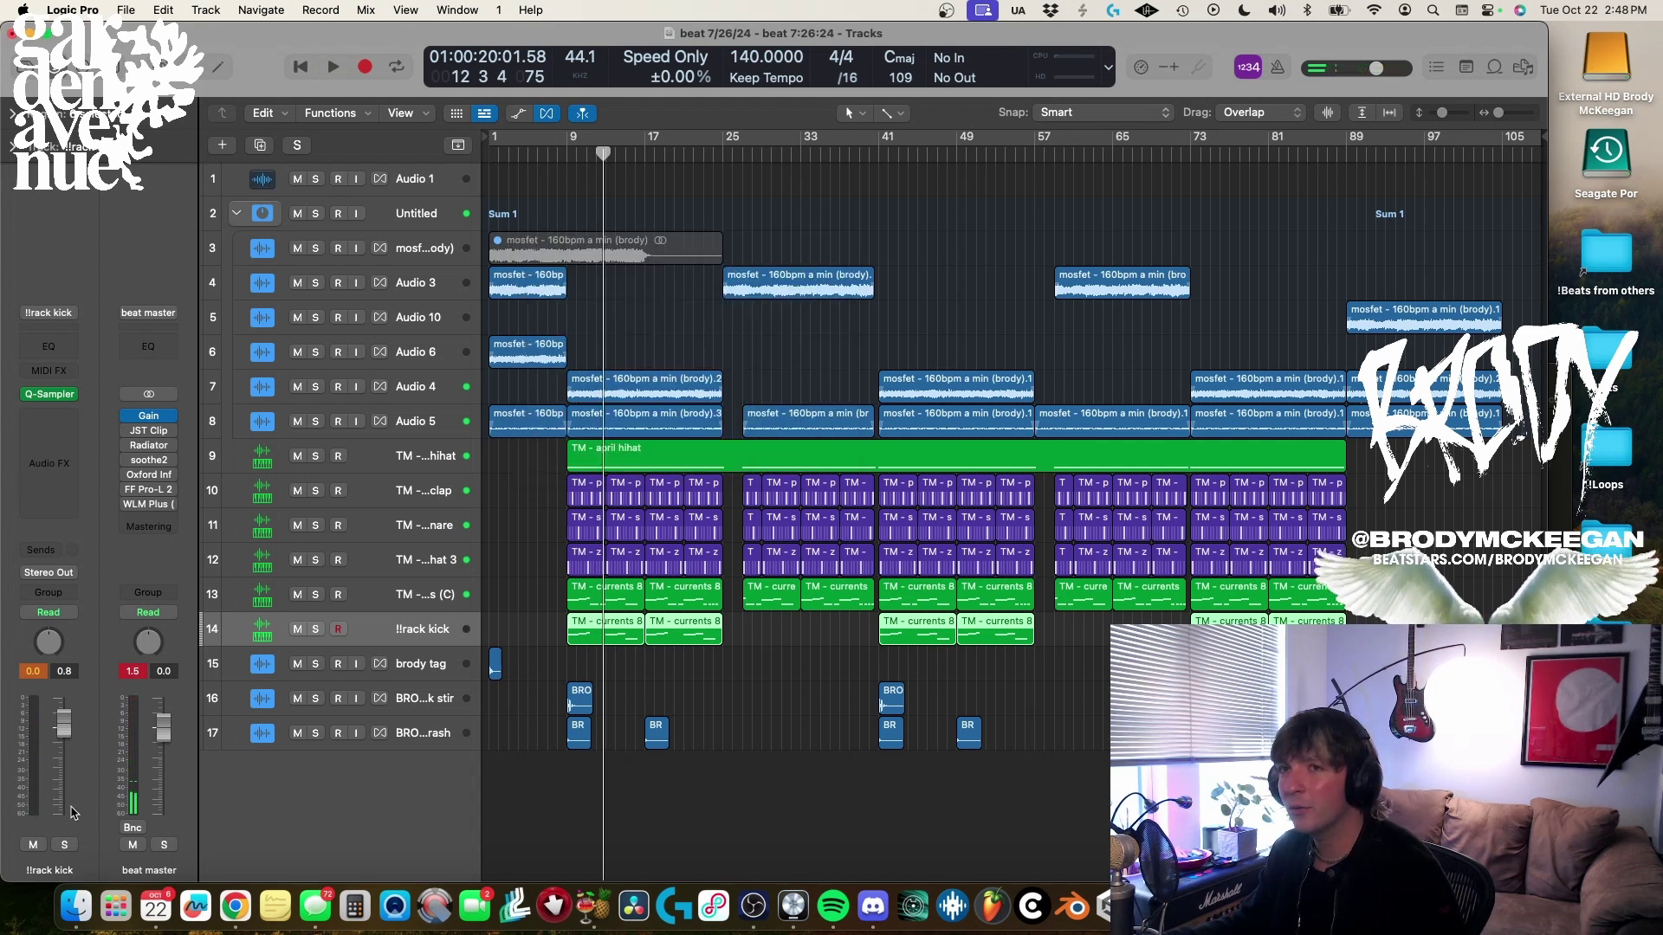
click(131, 671)
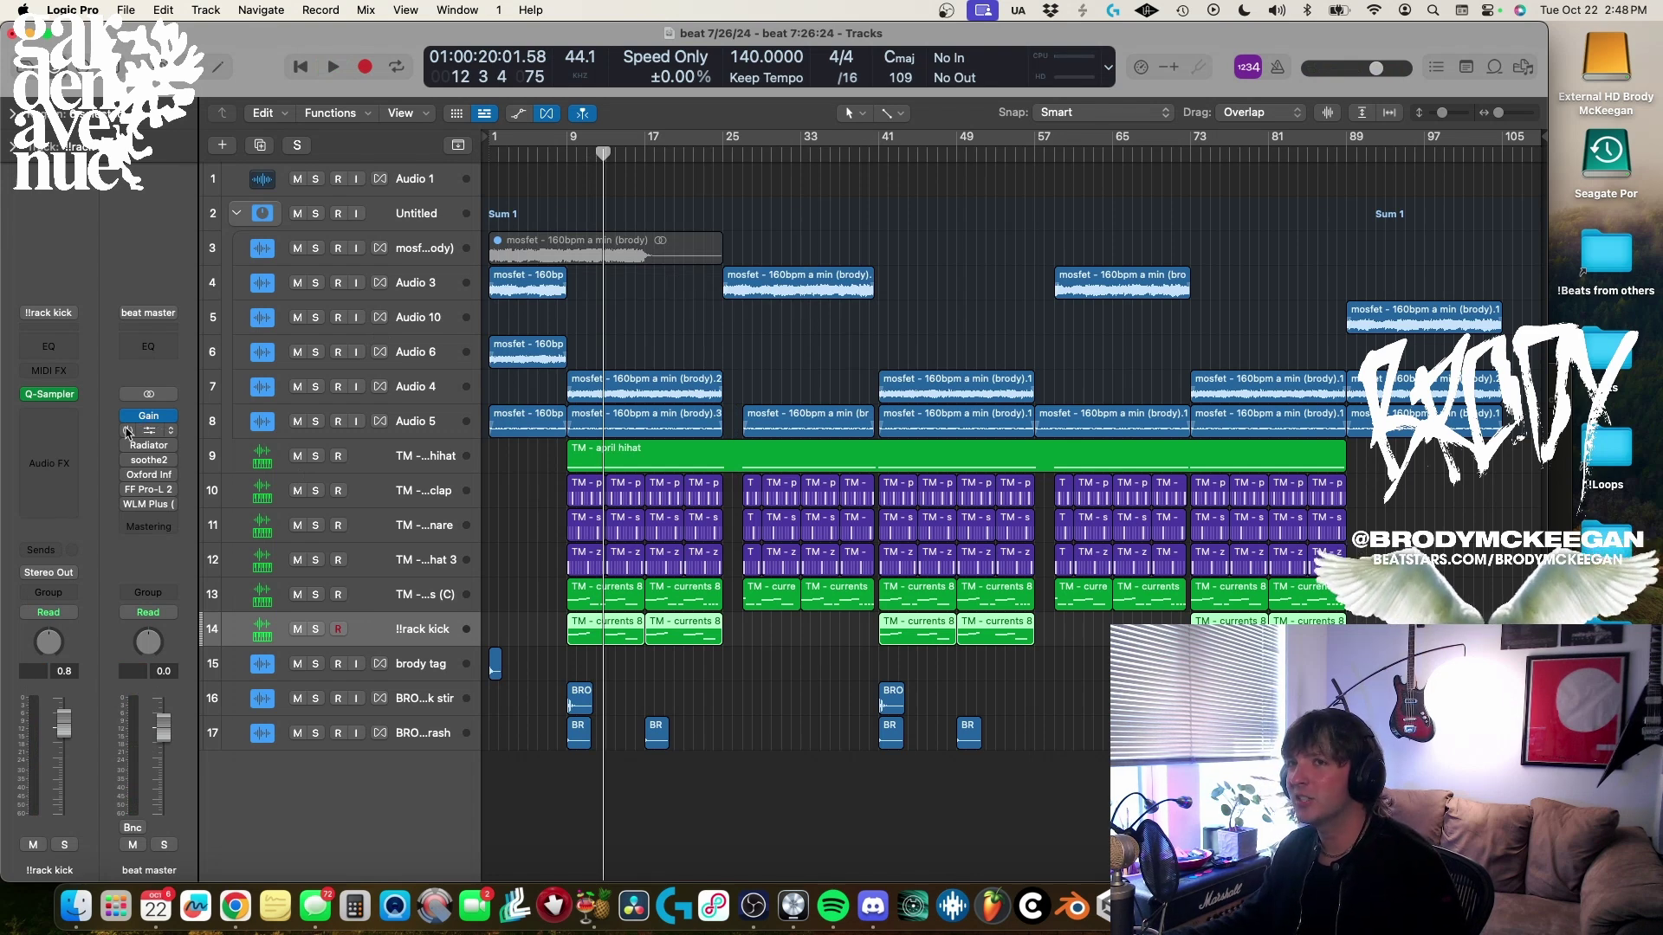
click(154, 431)
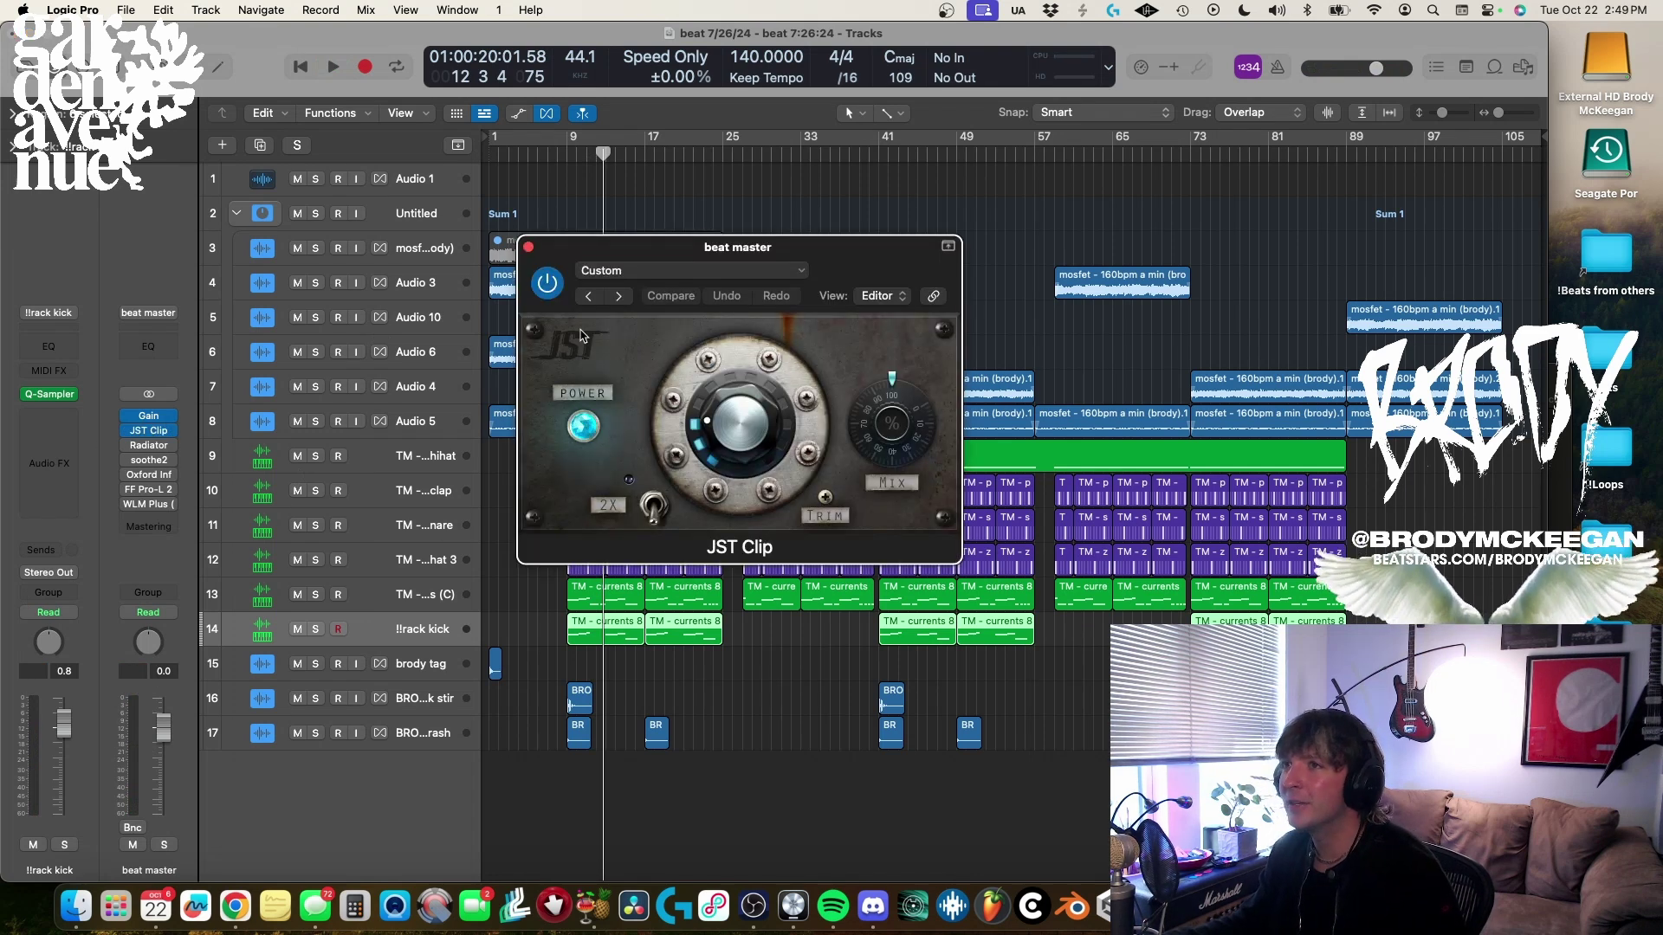
Play from bar 9 and inspect the beat master's Radiator insert, closing it and JST Clip.
click(568, 157)
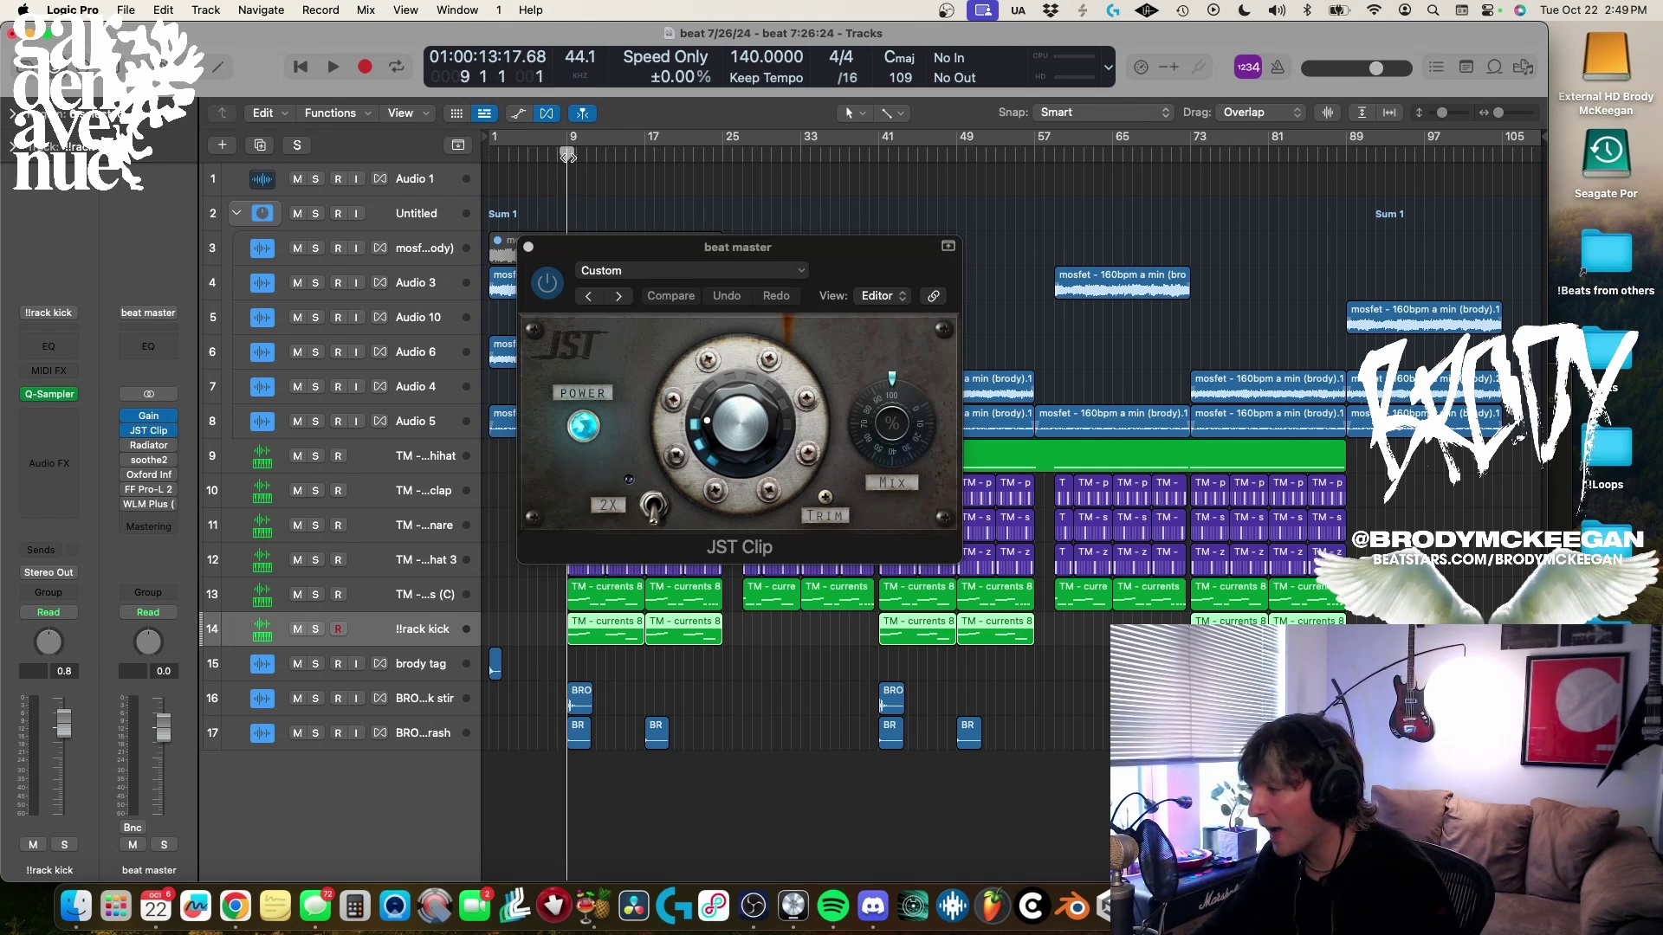
key(space)
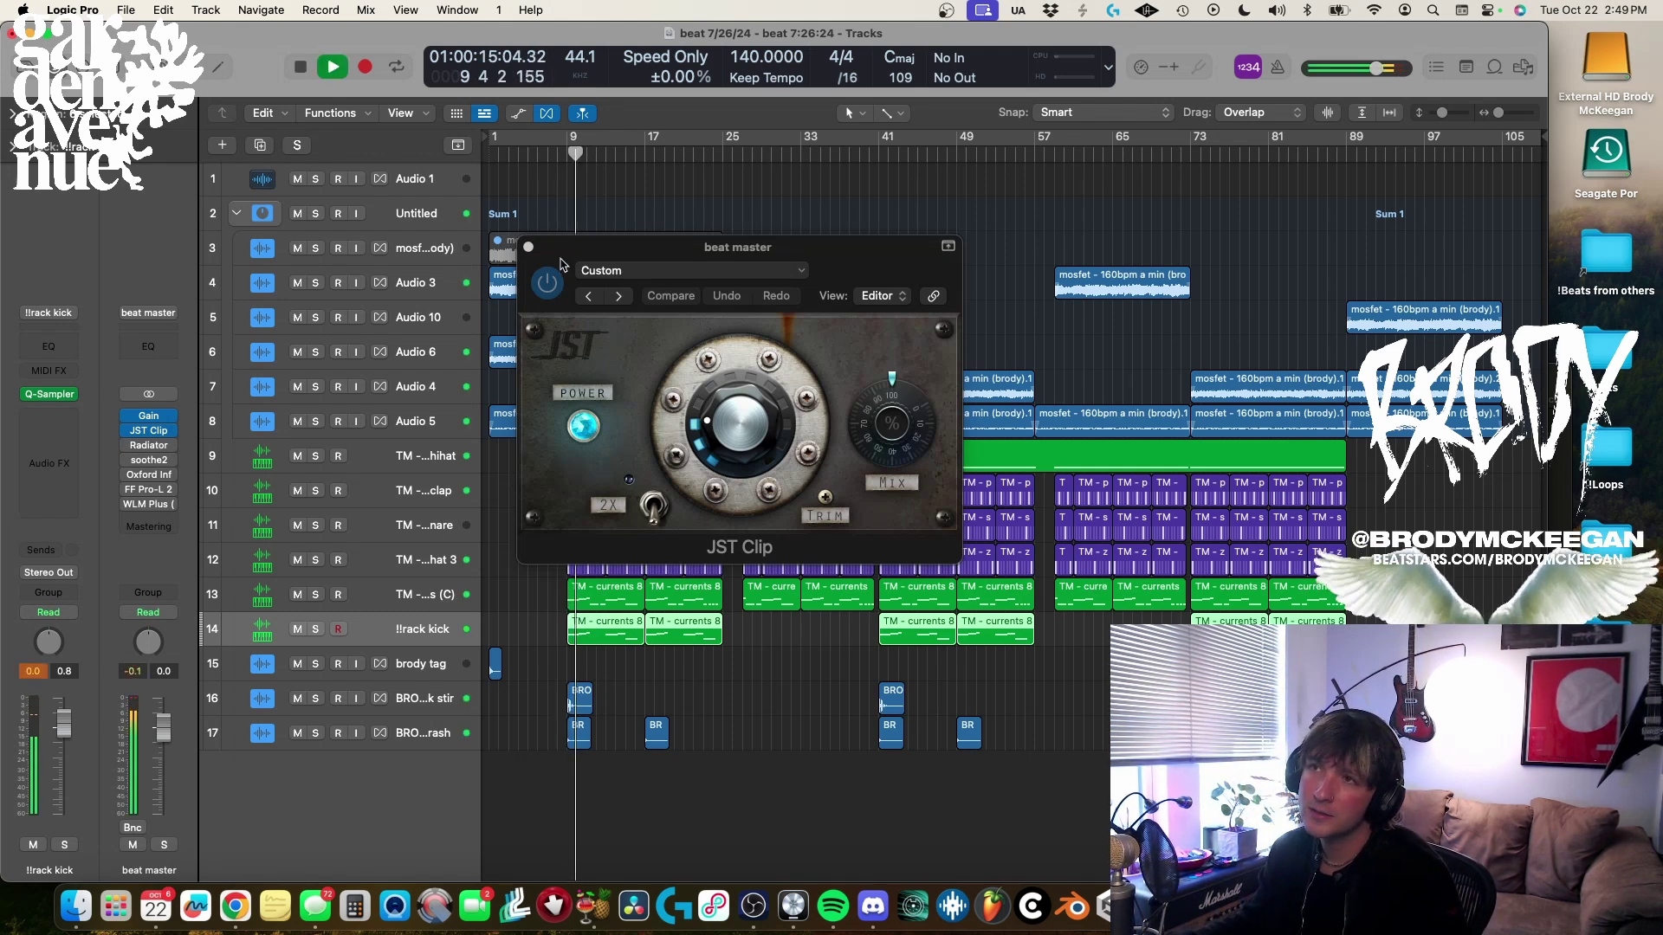
mouse_move(152, 445)
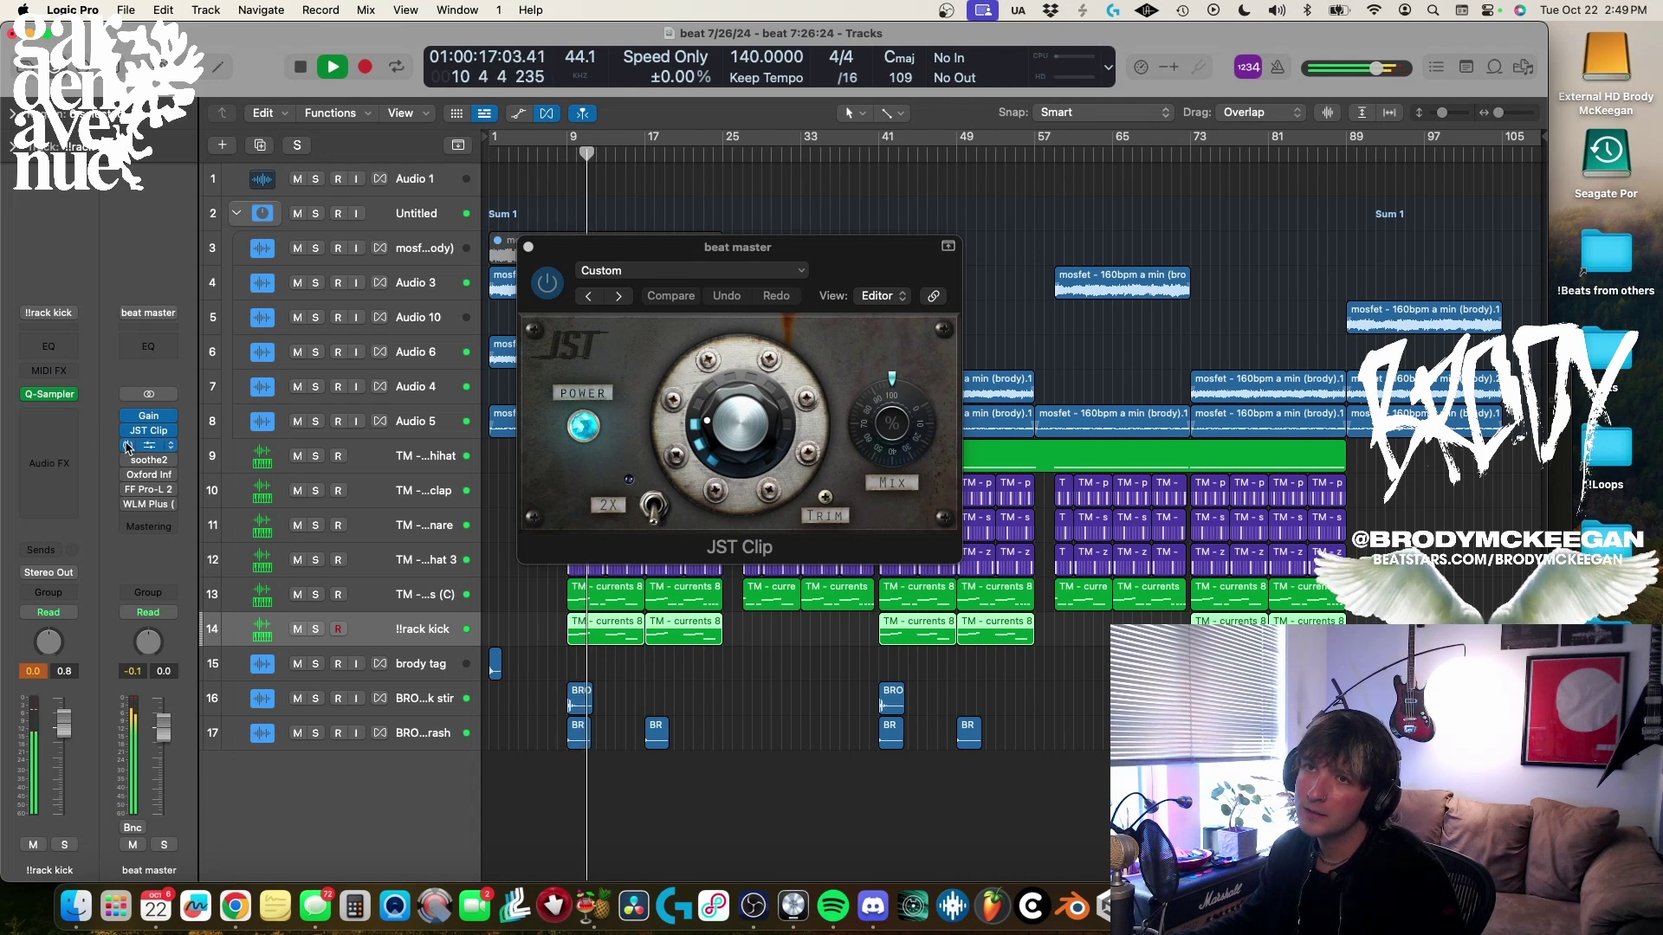
click(153, 445)
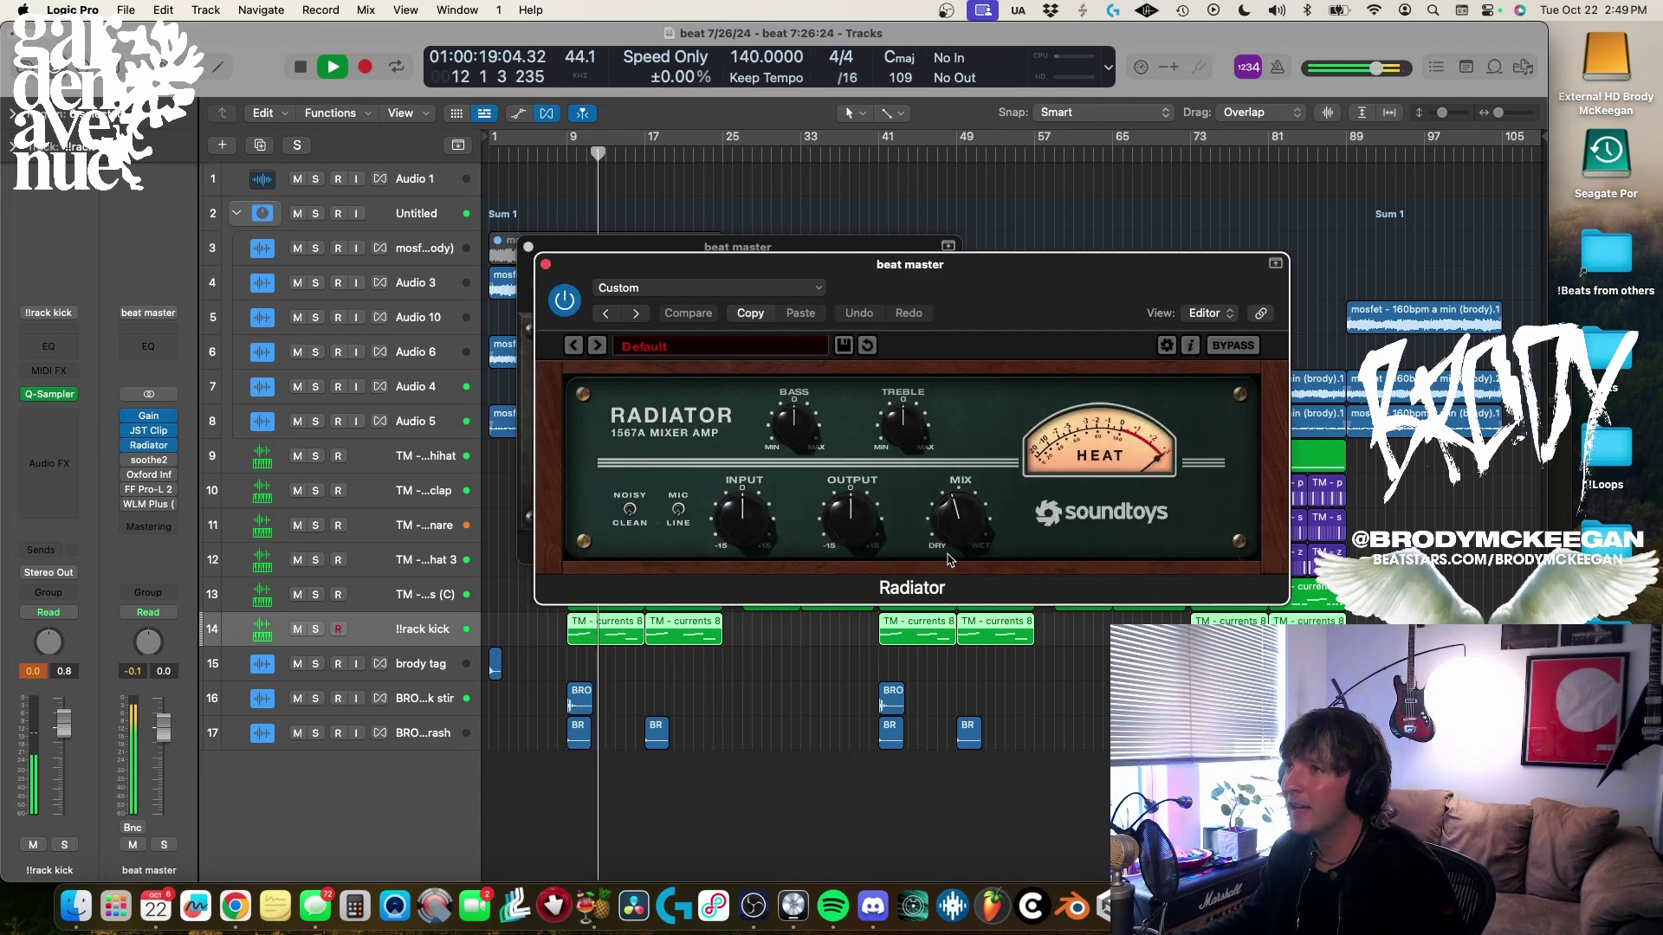
click(545, 264)
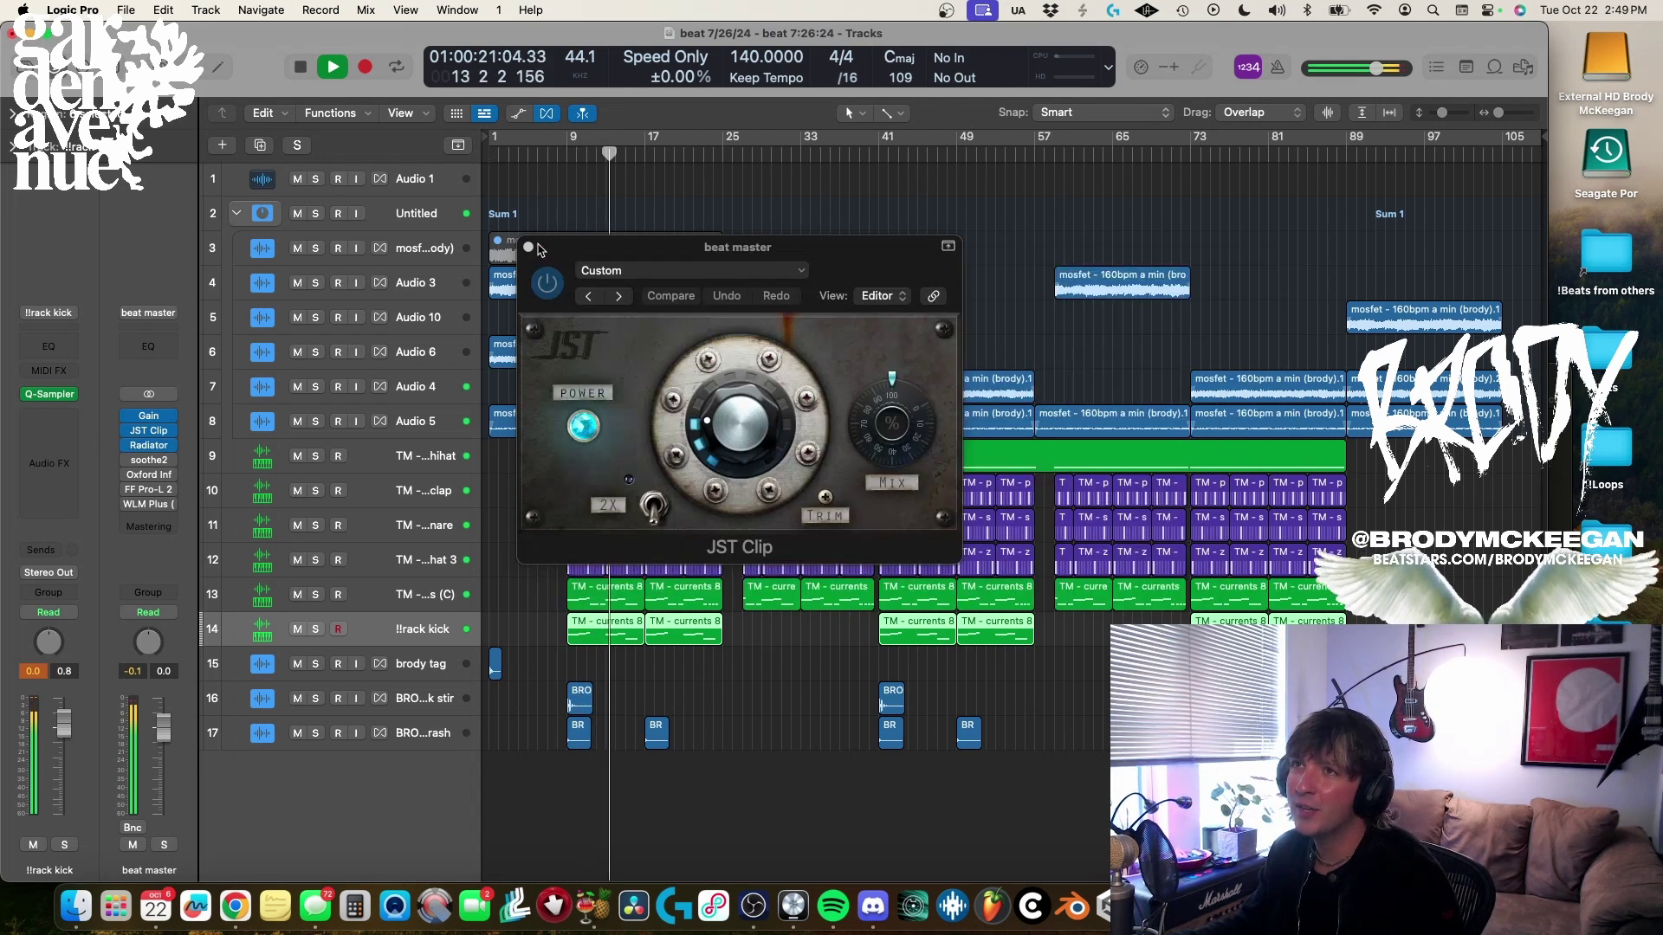
click(528, 247)
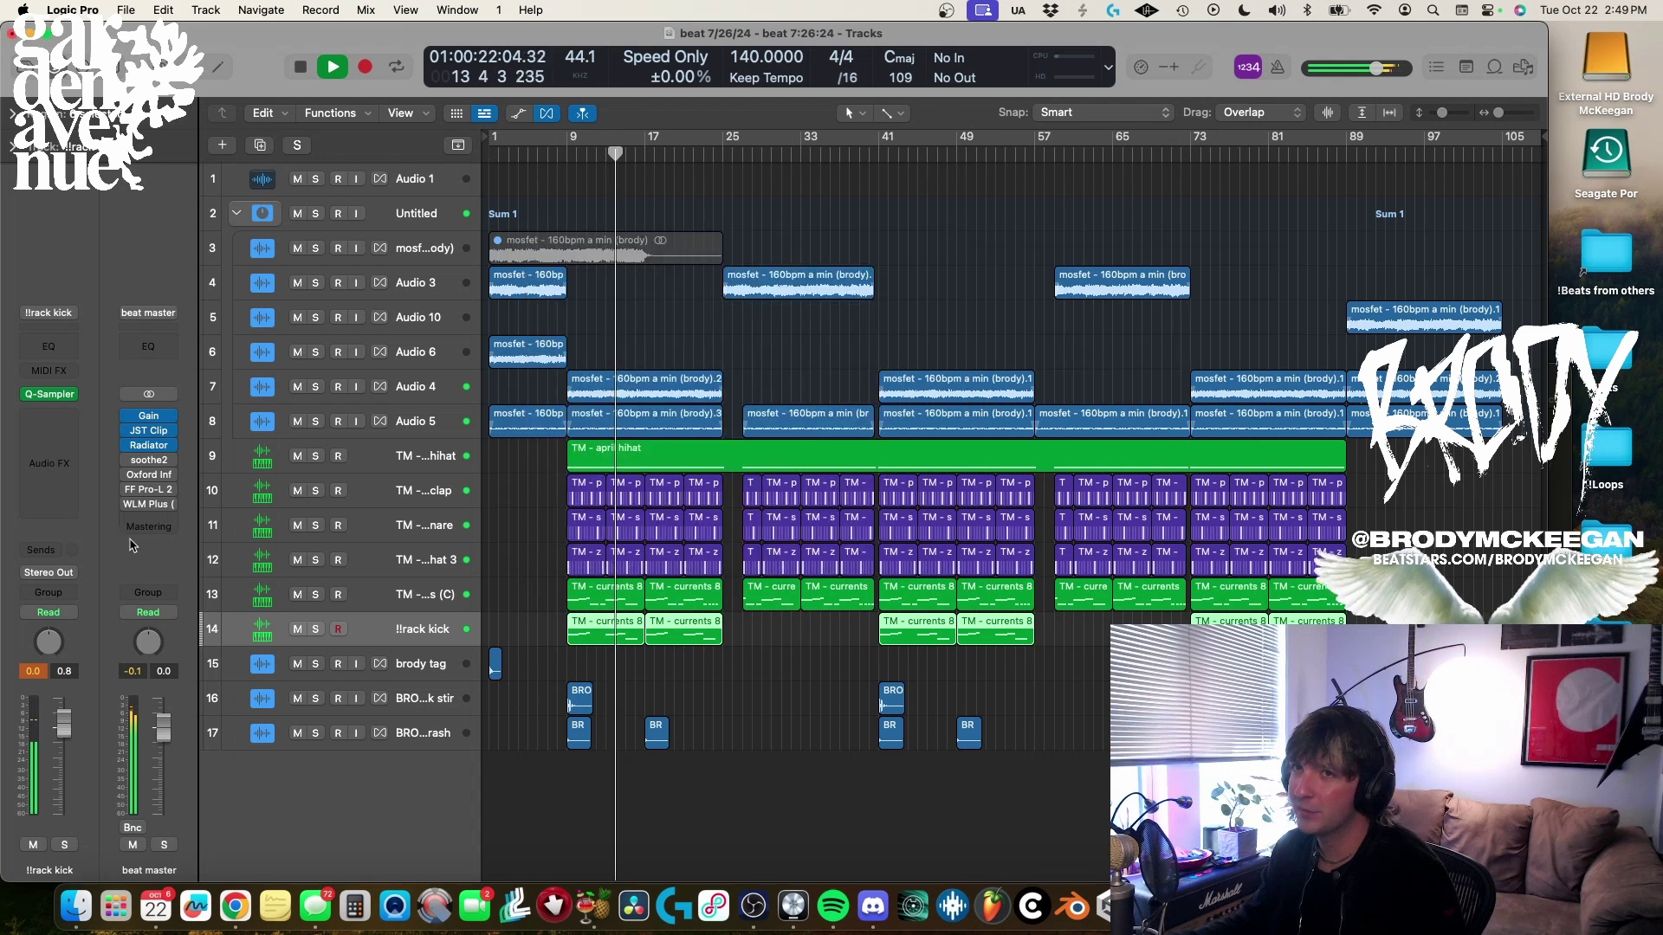
Inspect soothe2, Oxford Inflator, FF Pro-L 2 and WLM Plus on beat master, closing each.
click(148, 460)
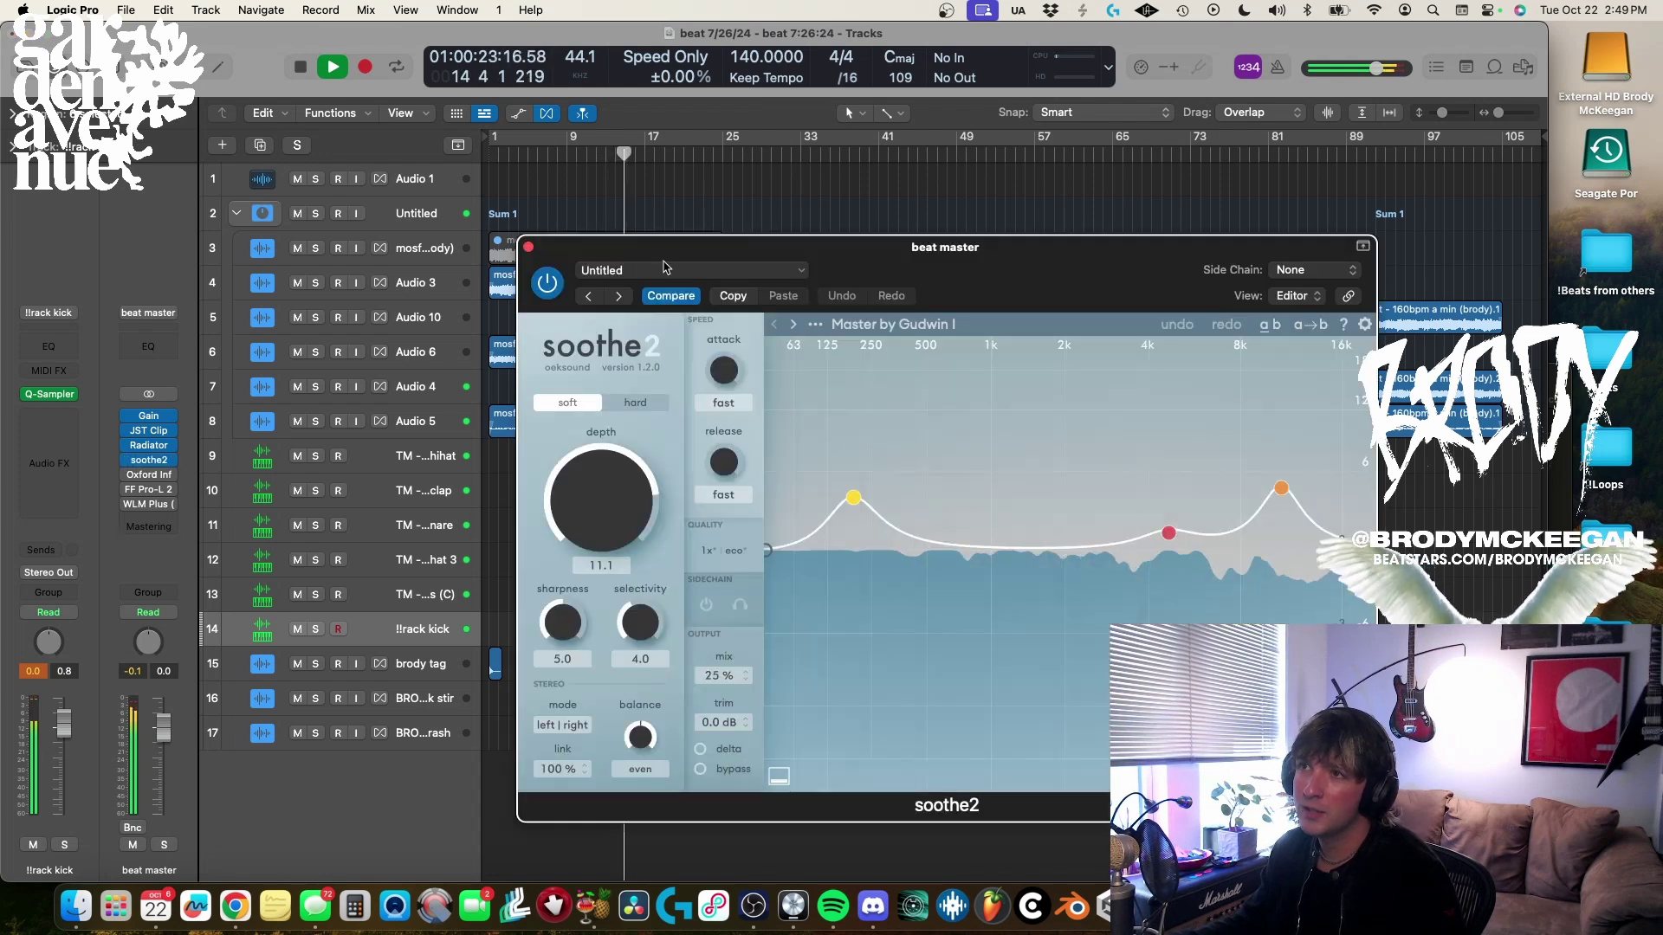
click(528, 246)
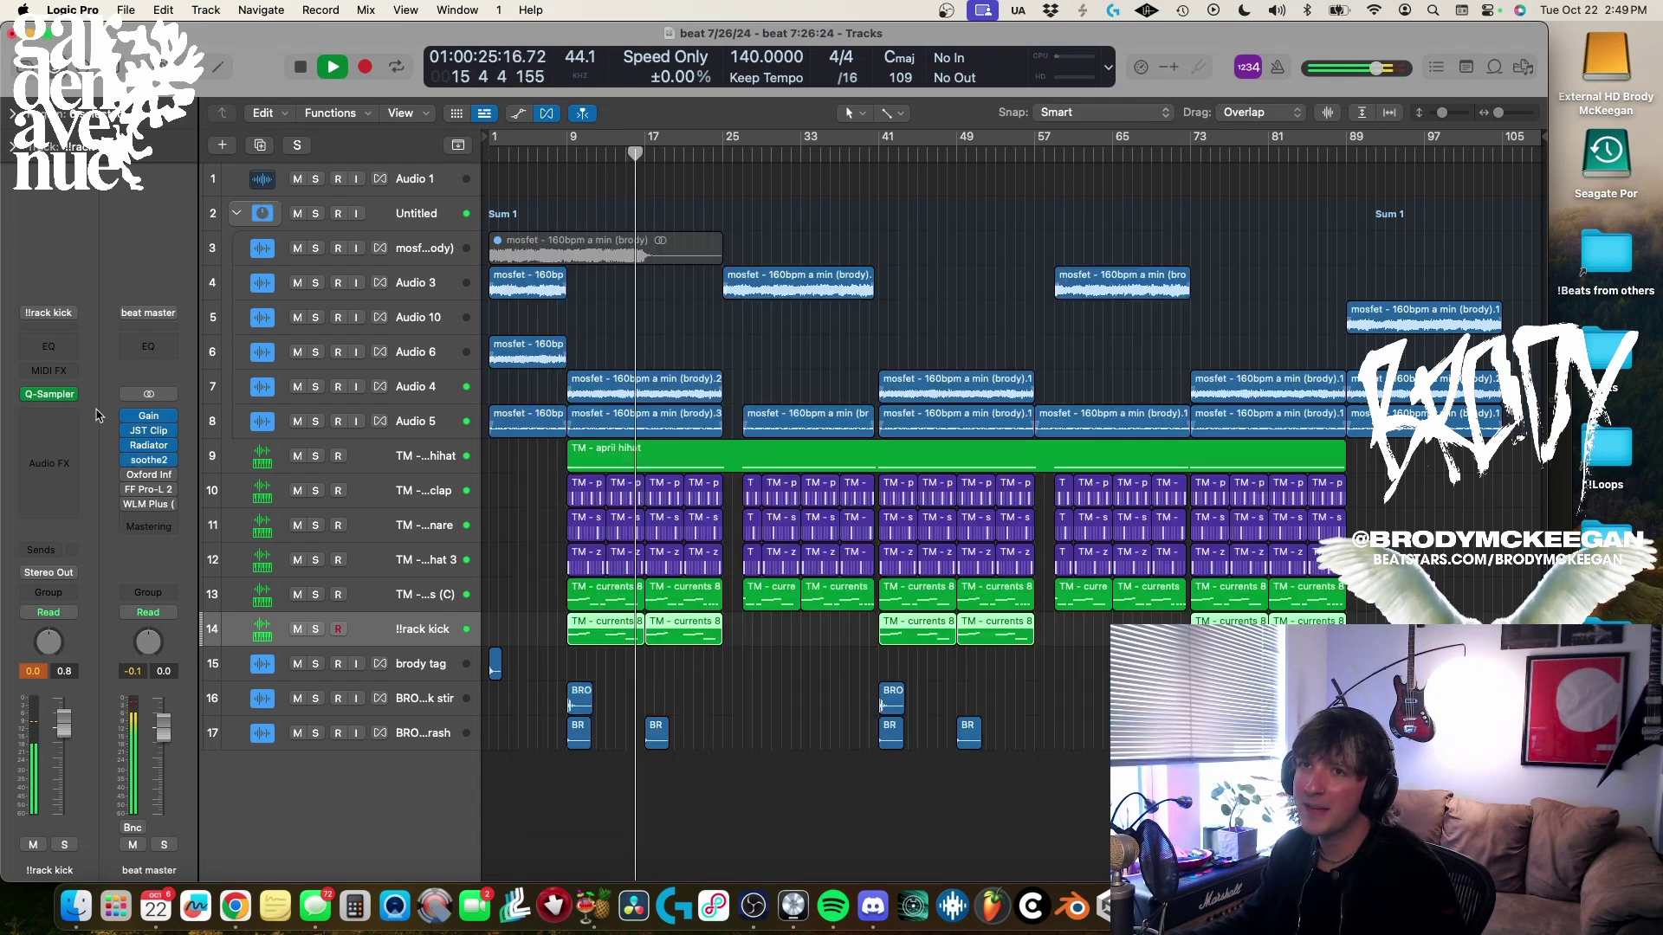
click(148, 474)
click(785, 348)
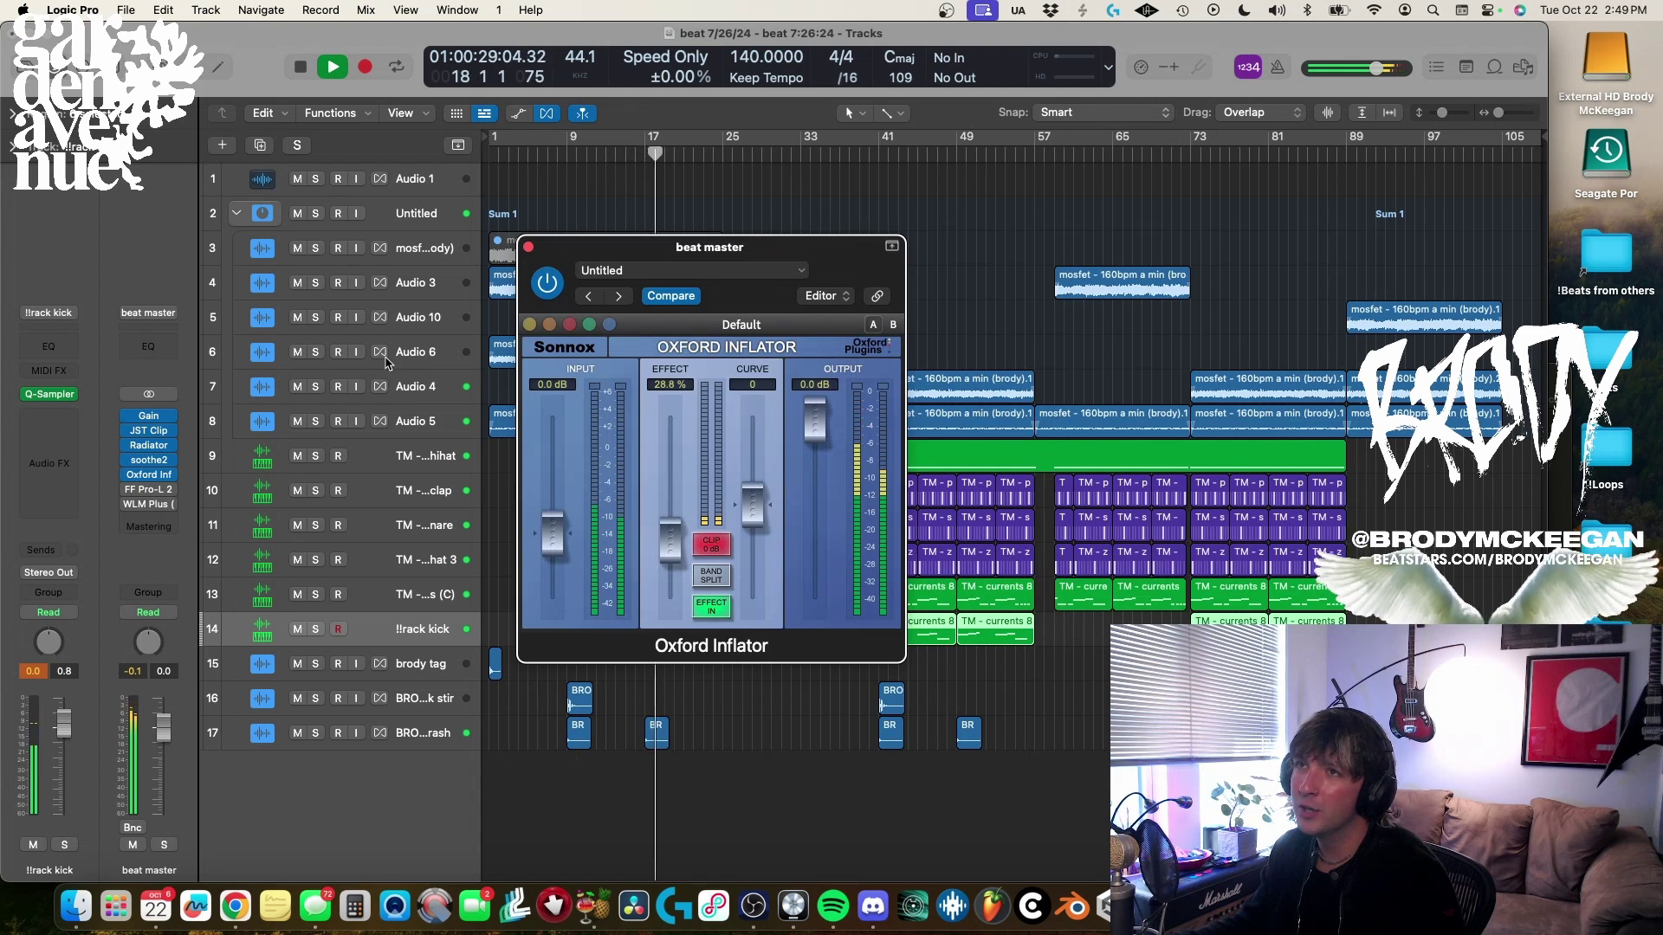
click(528, 247)
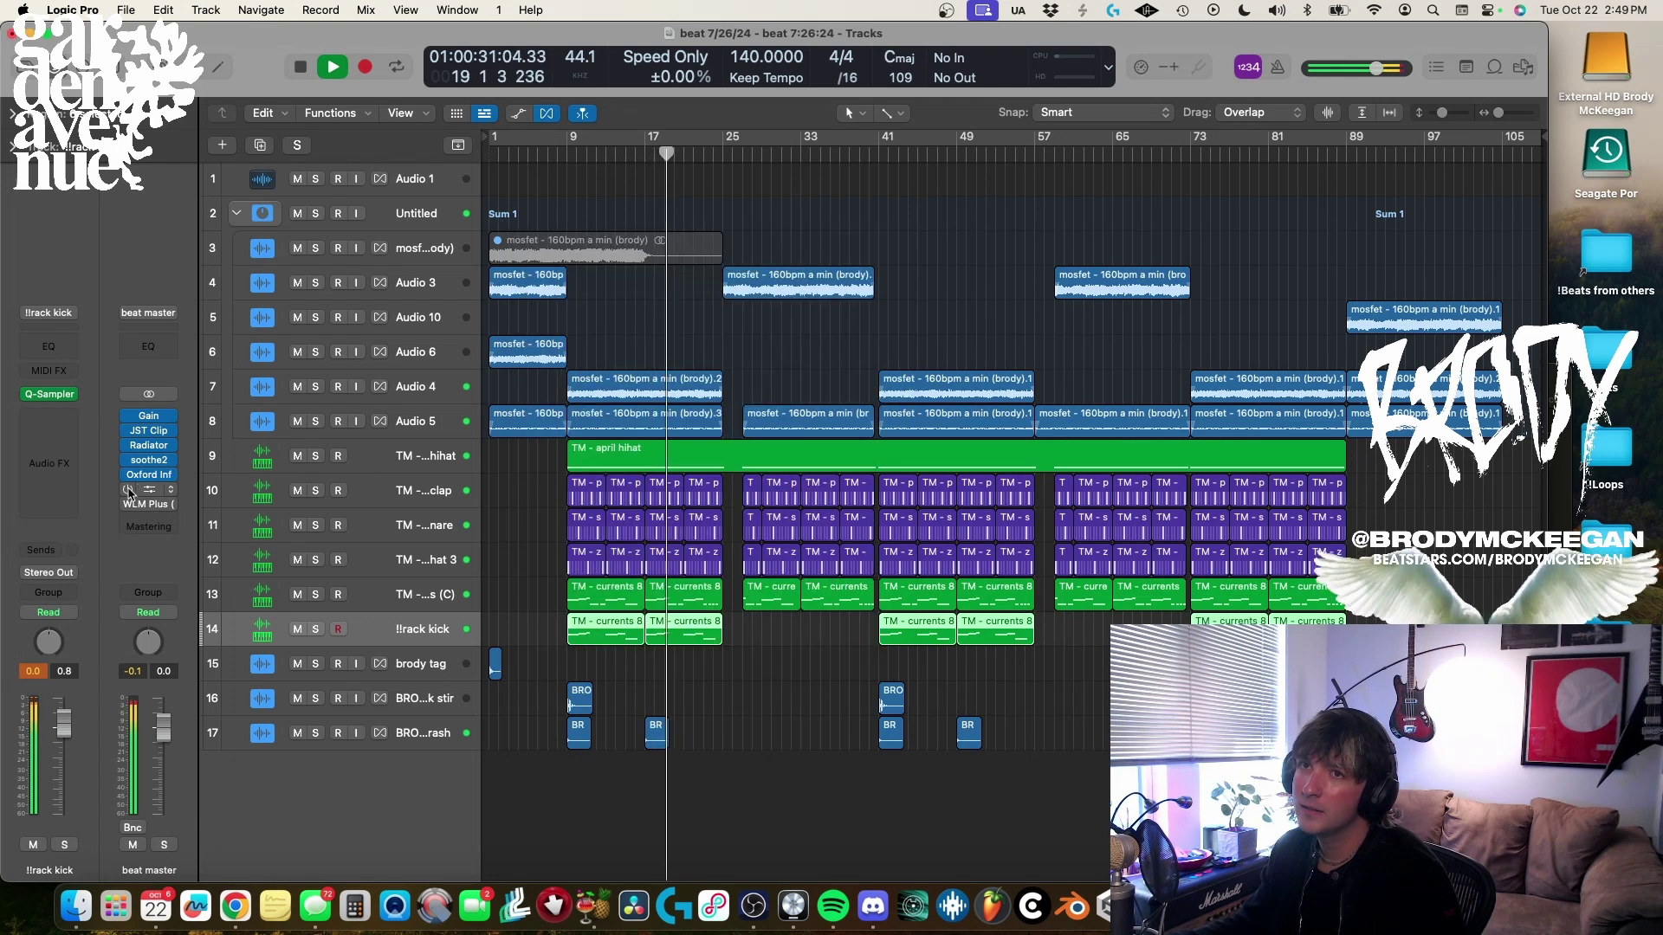
click(143, 491)
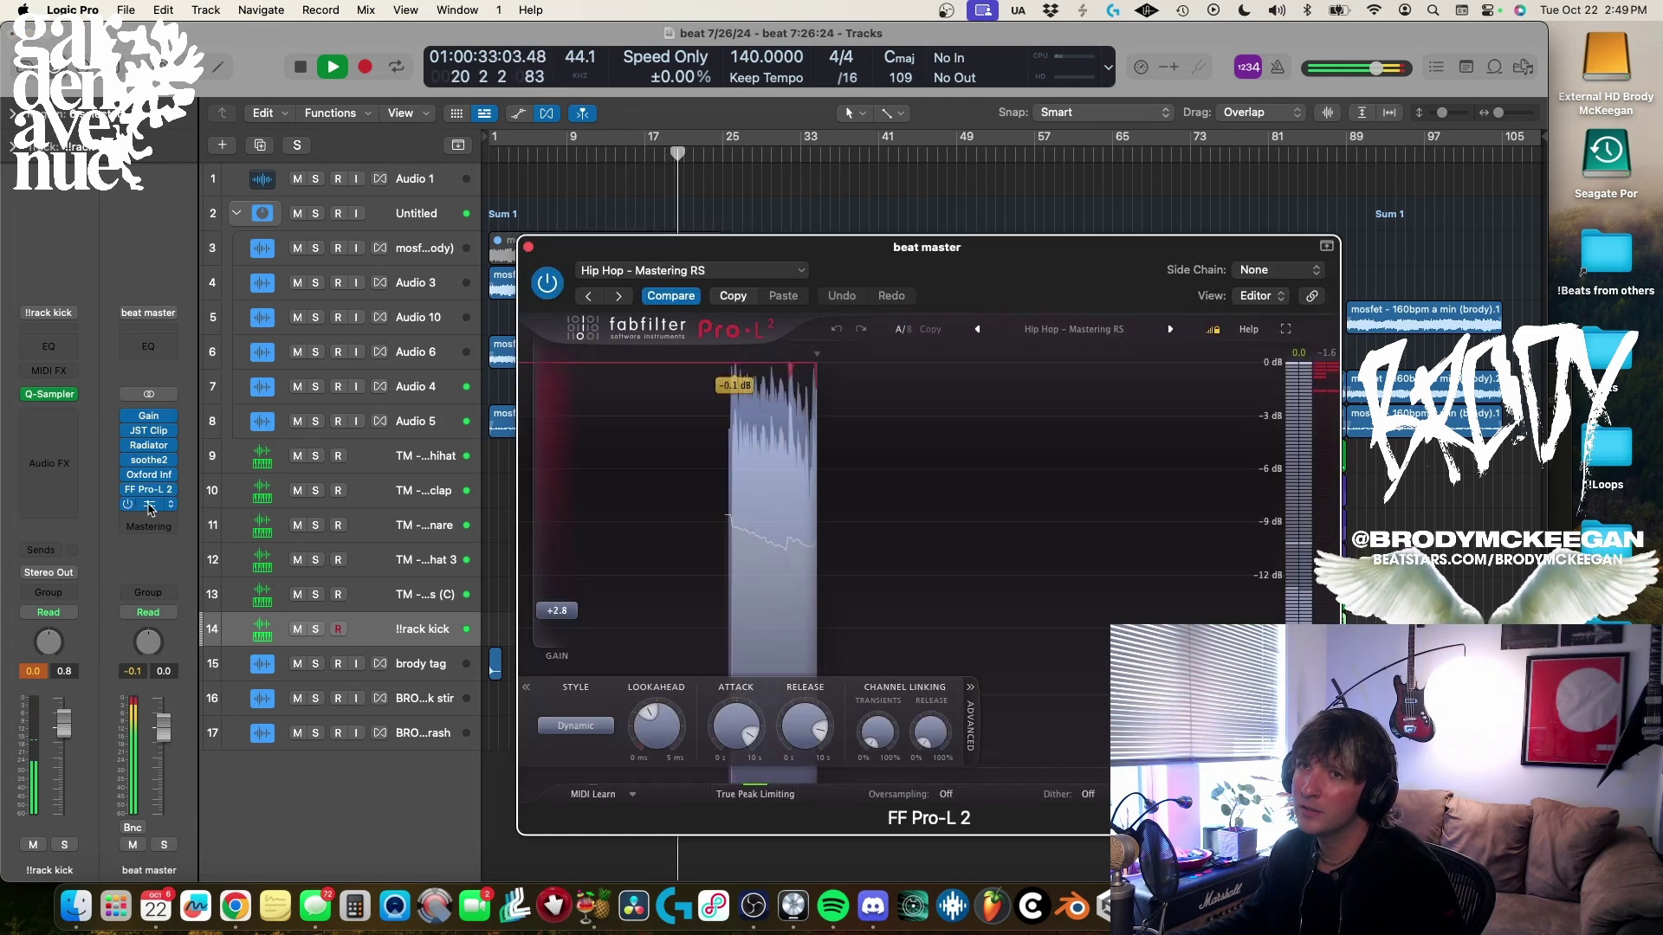
click(132, 504)
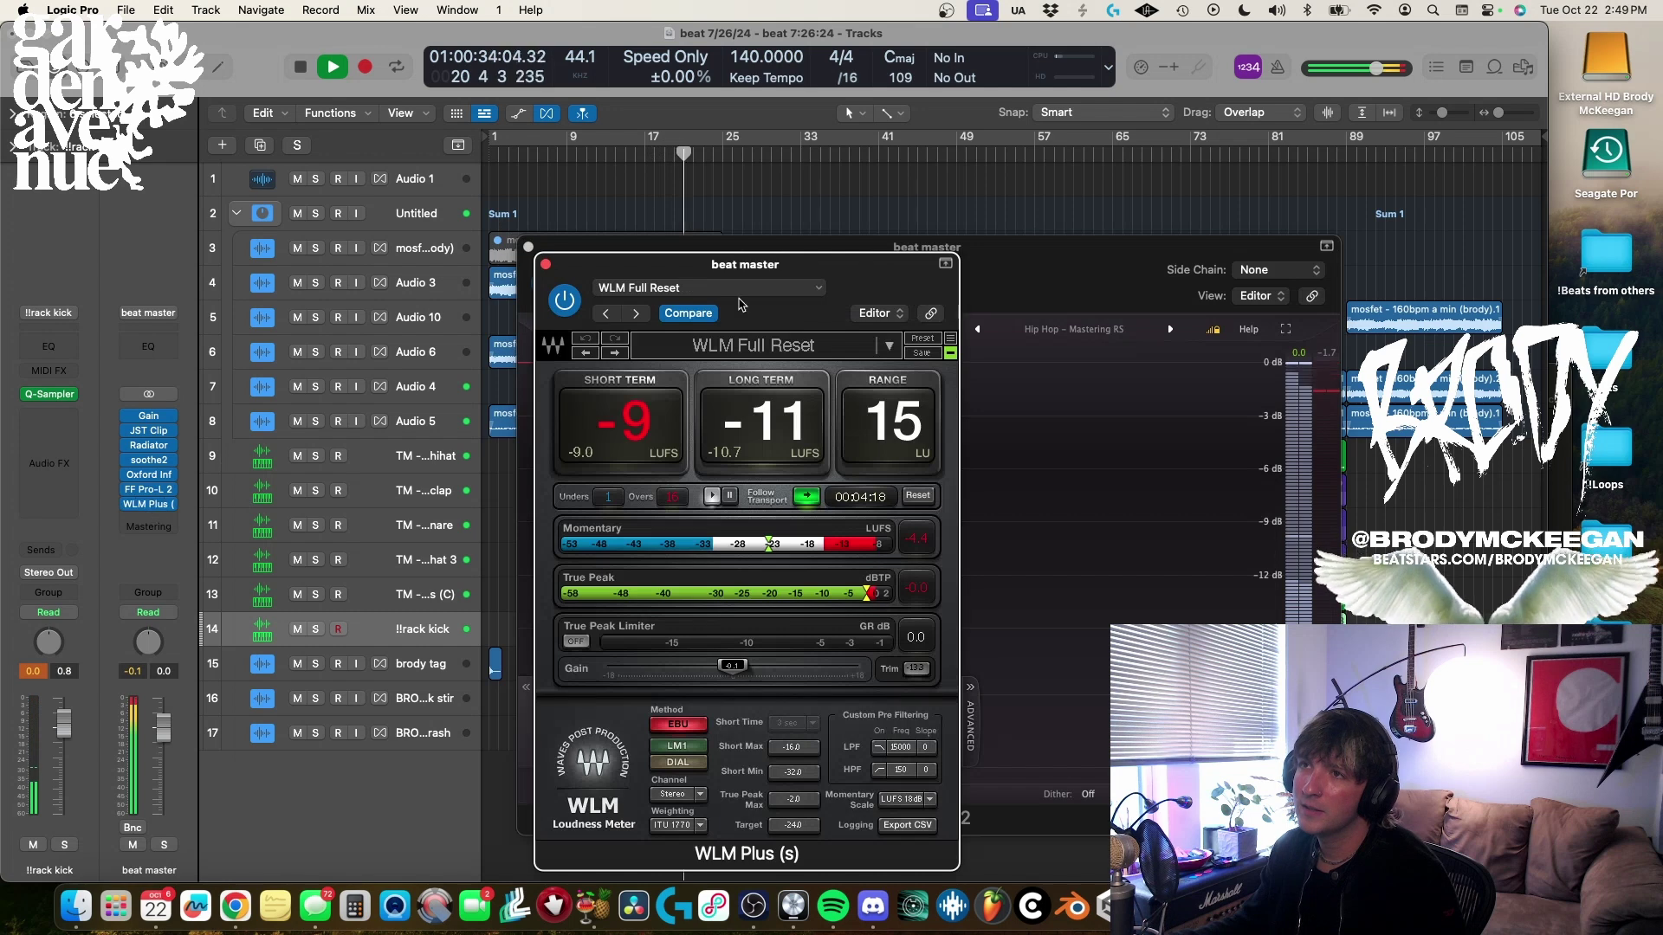
click(544, 264)
click(528, 247)
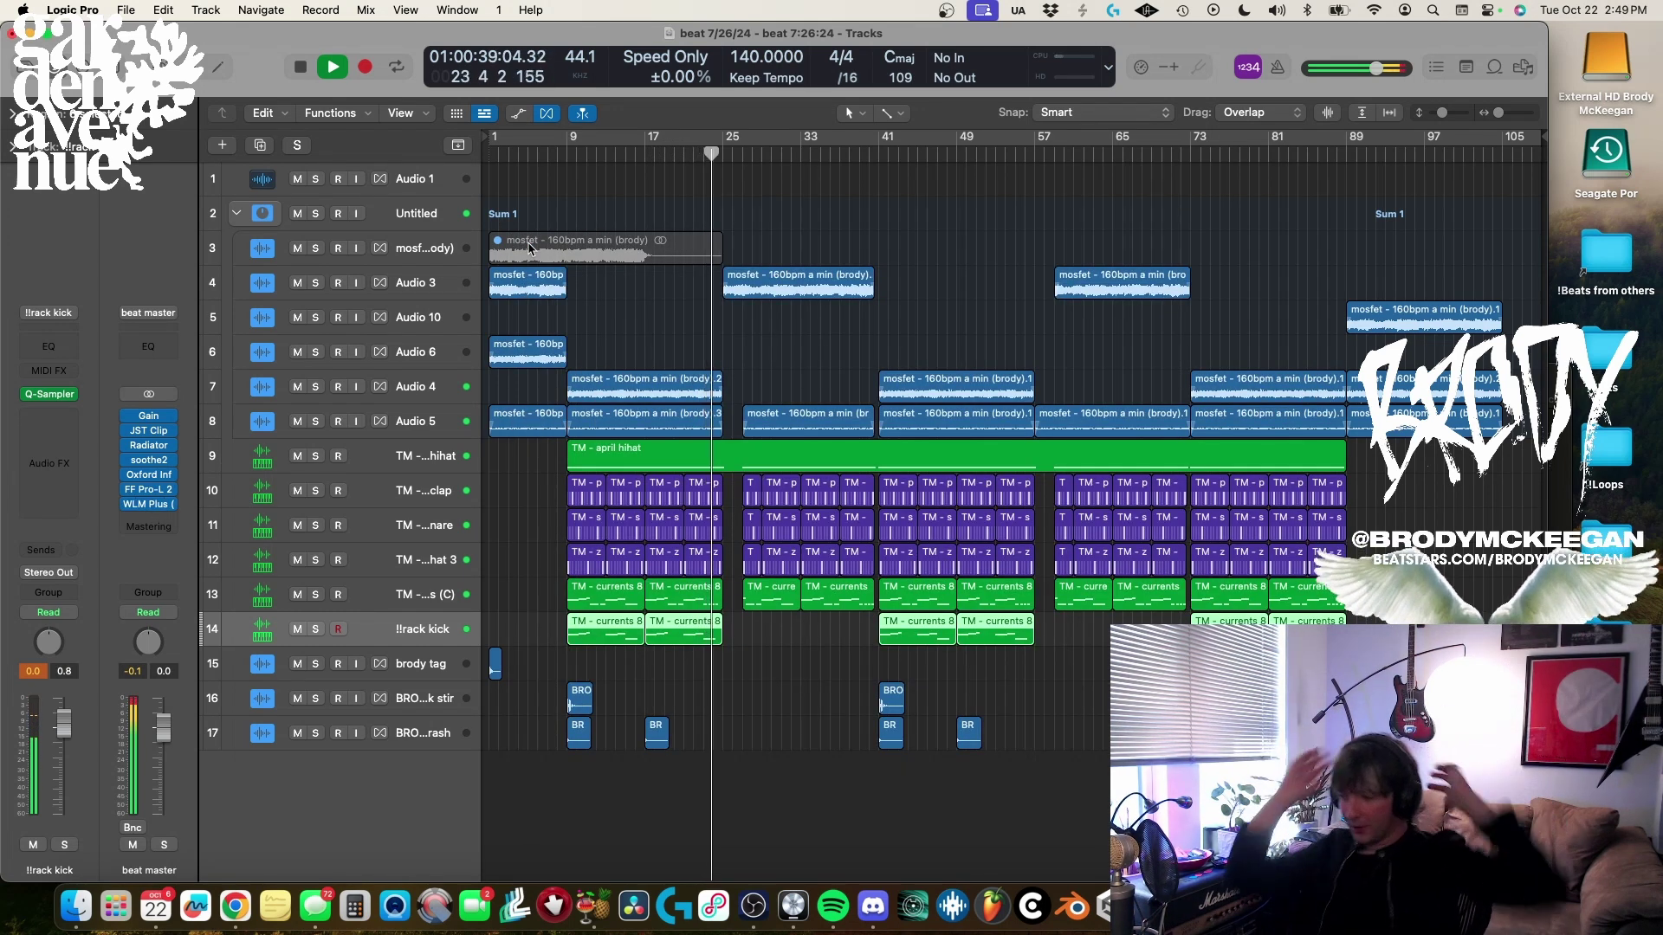
Stop the beat playback around bar 24.
key(space)
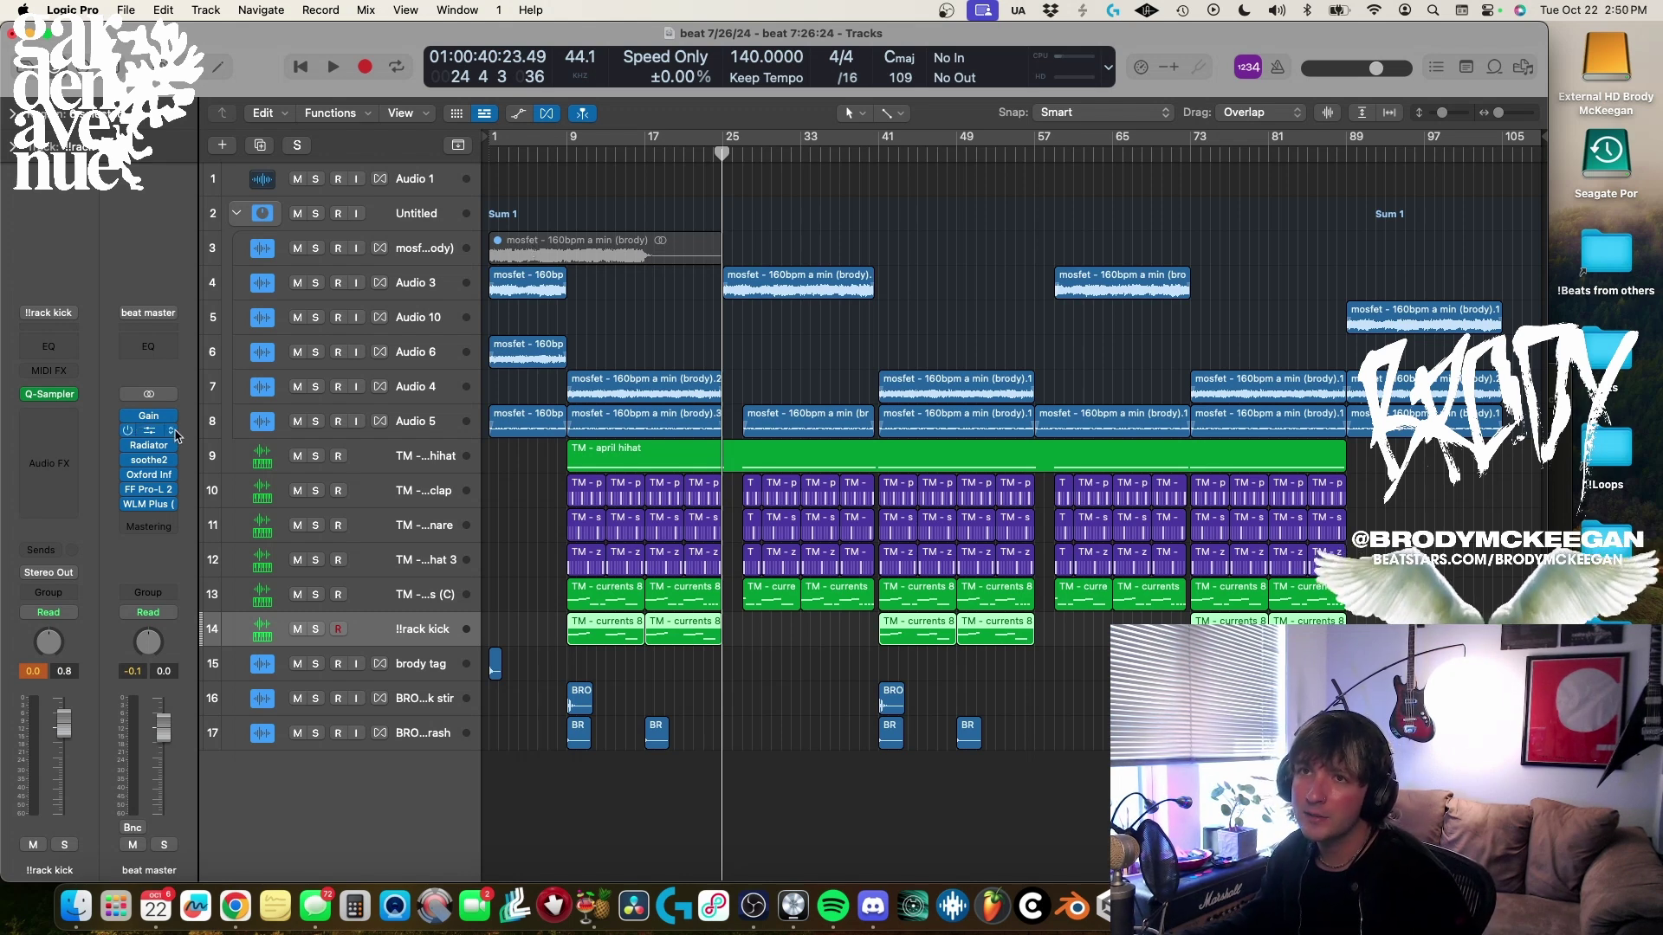
mouse_move(127, 433)
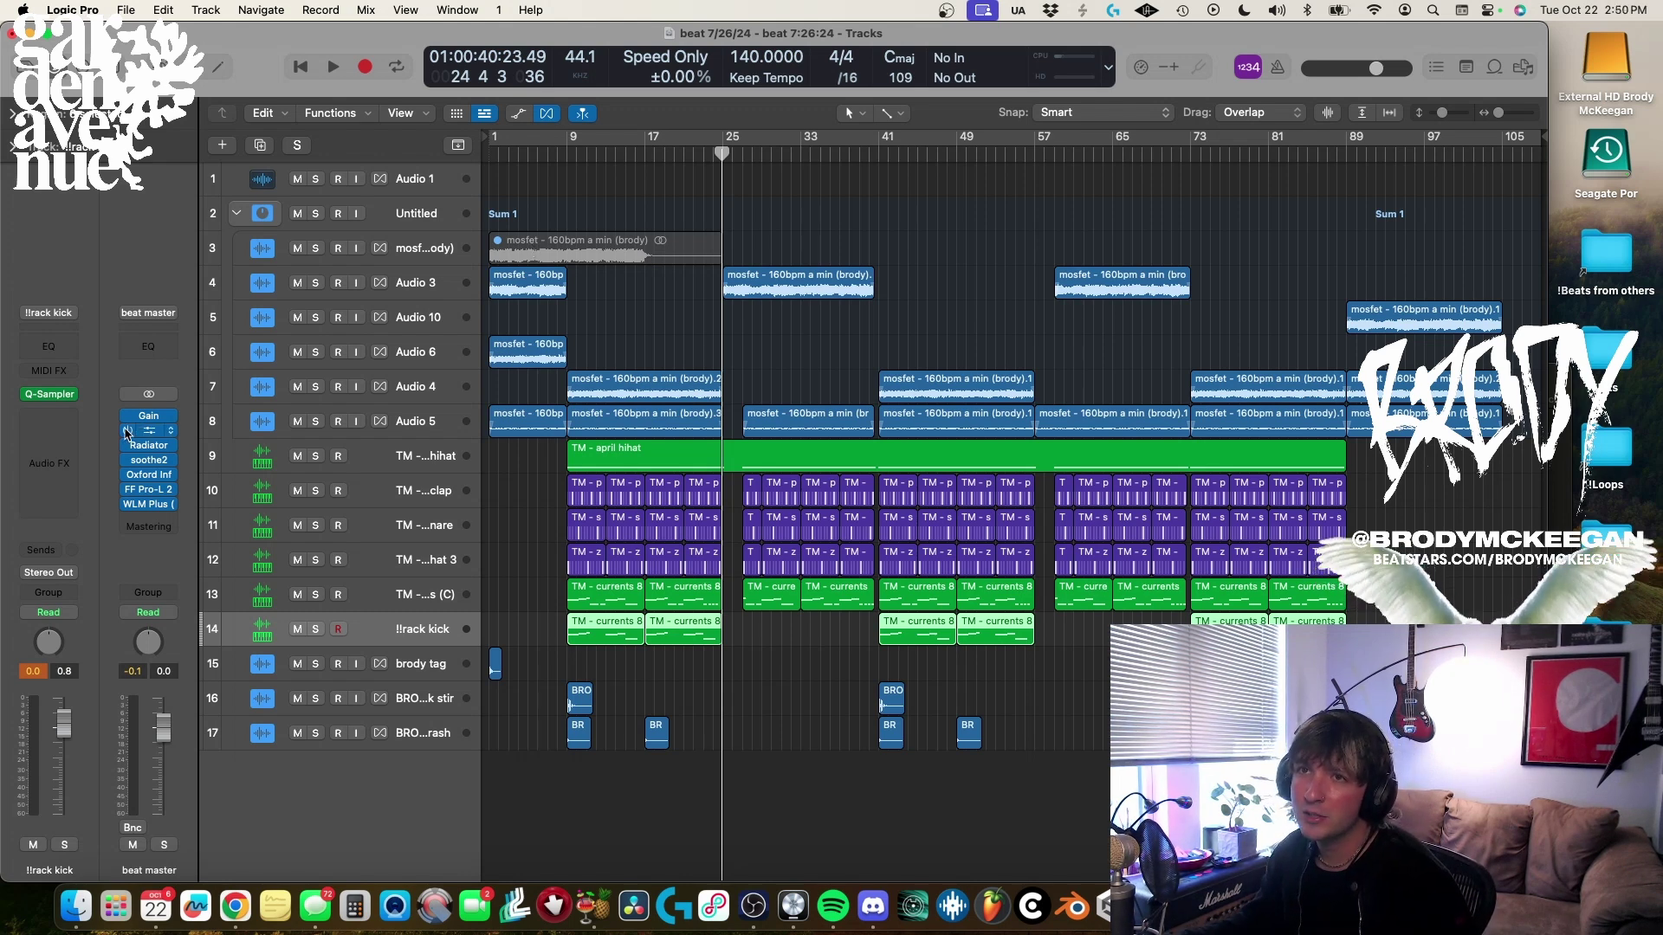
Set the playhead to bar 9, play the full arrangement, and stop near bar 13.
click(565, 155)
key(space)
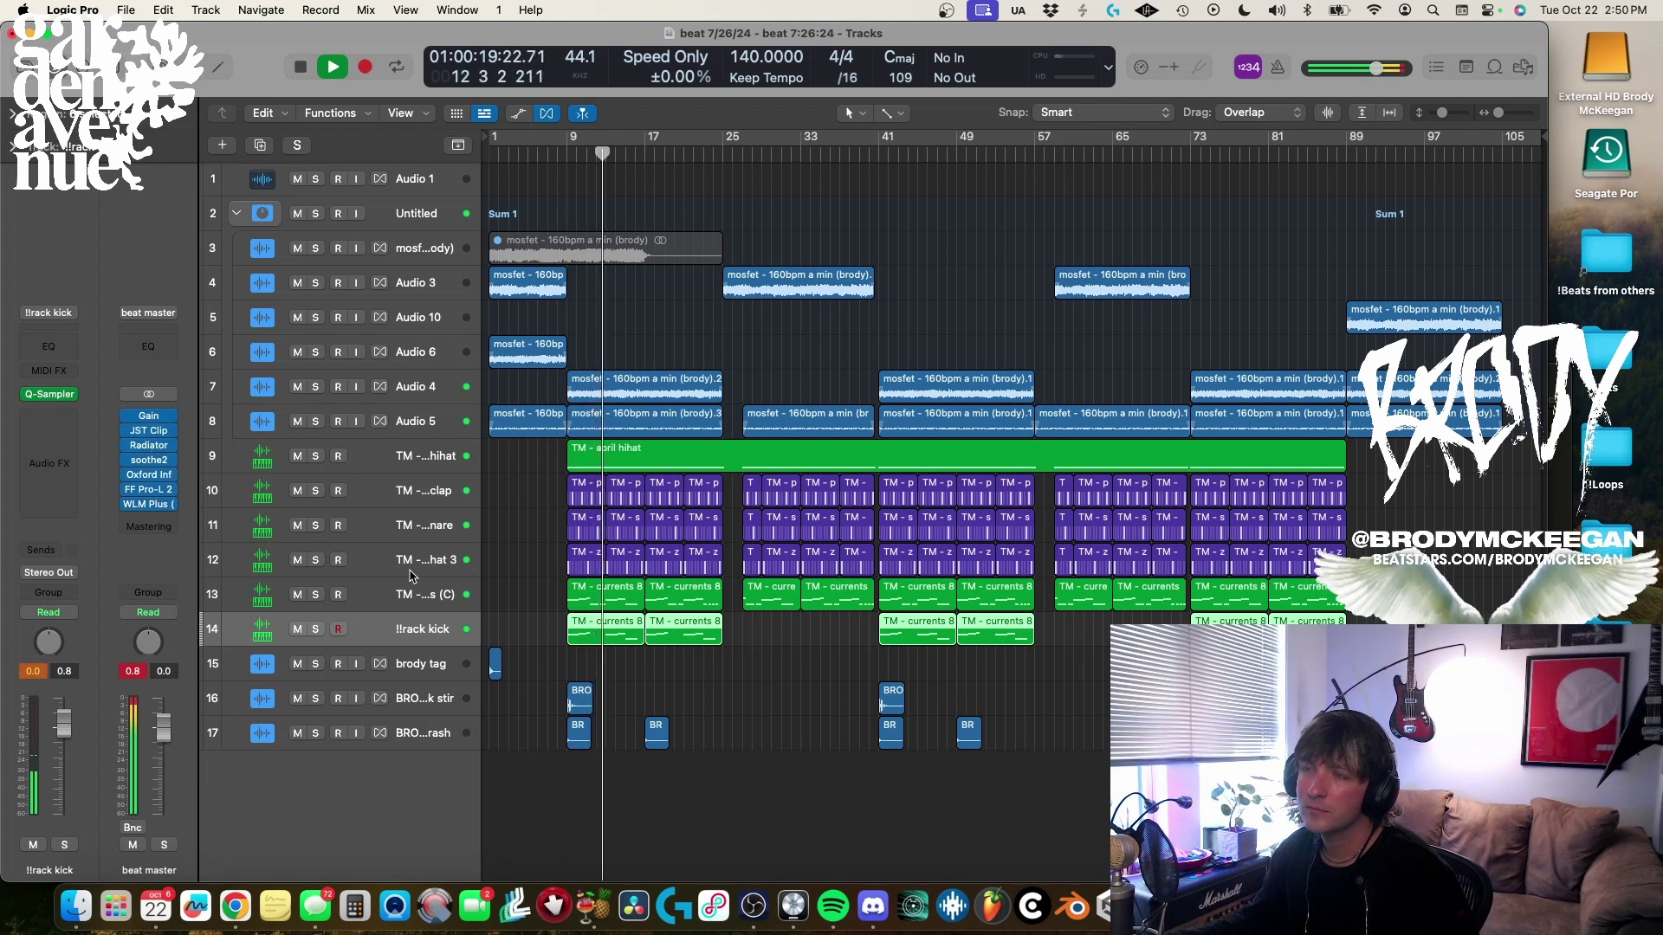
key(space)
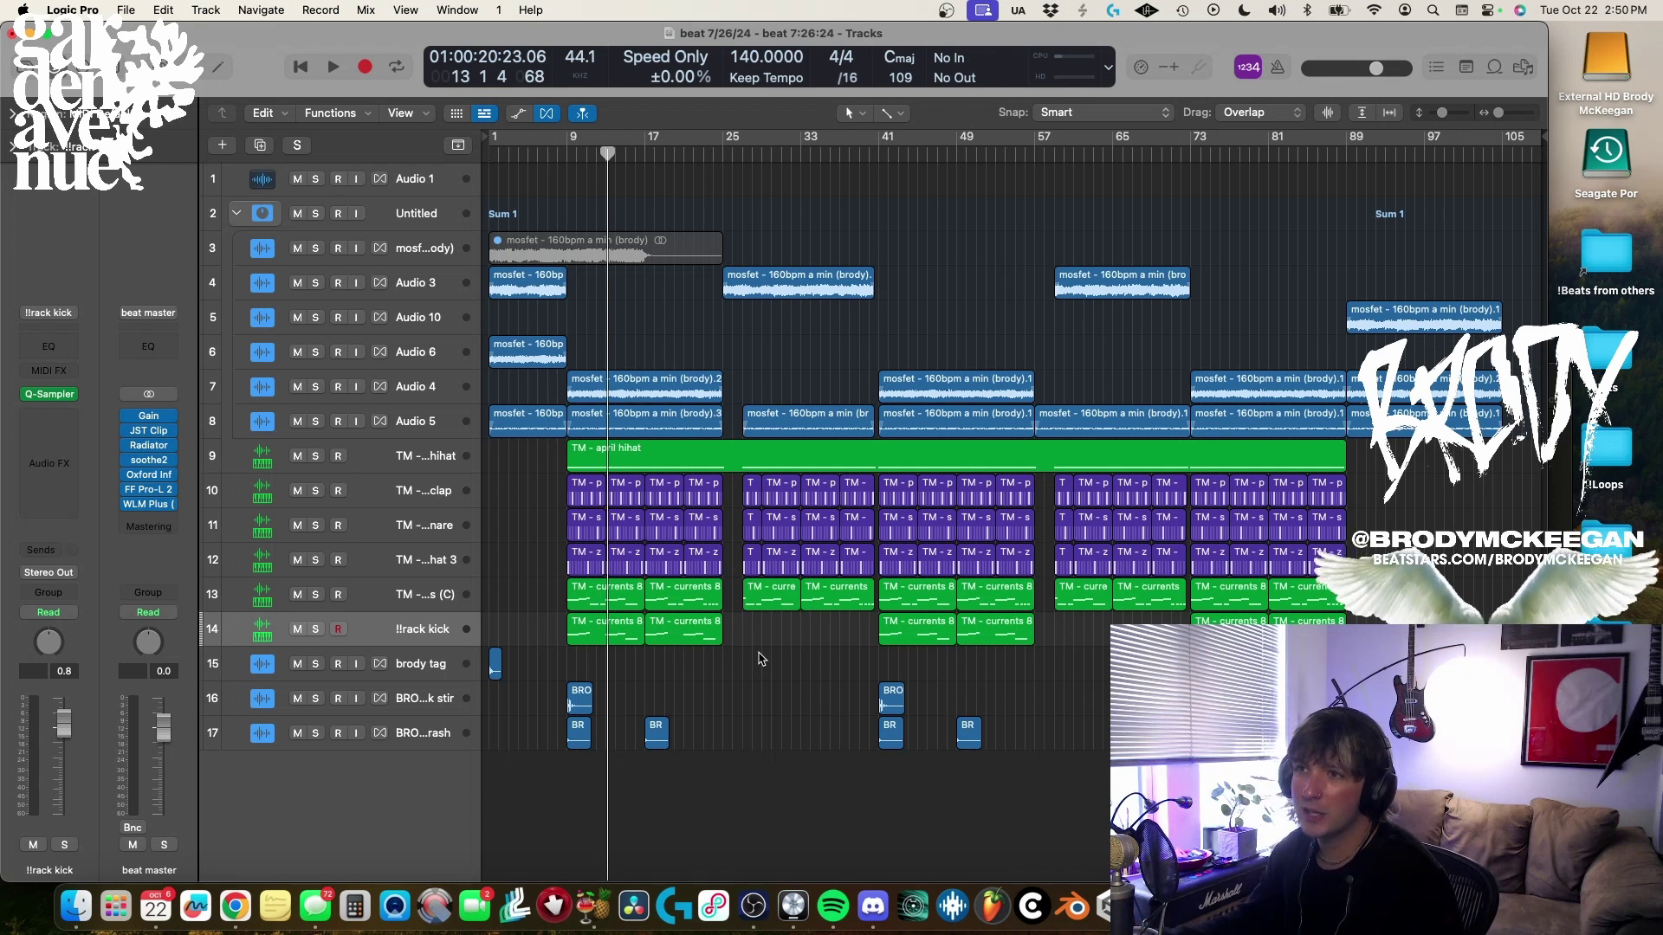
Move the stopped playhead to bar 1, the project start.
key(Return)
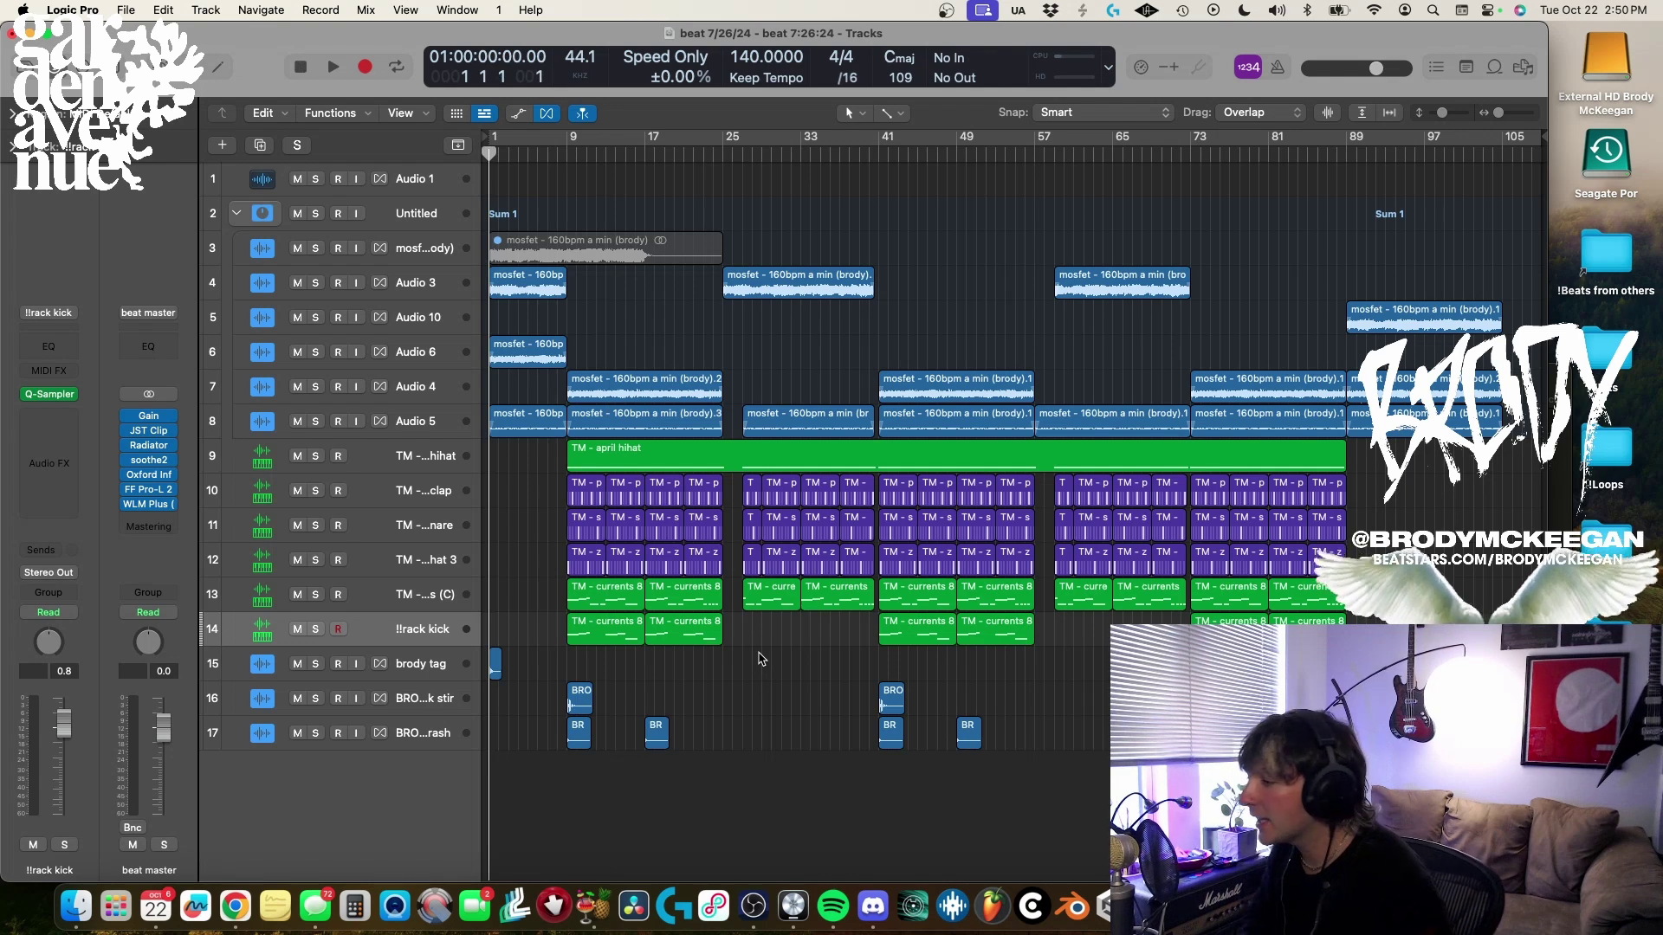